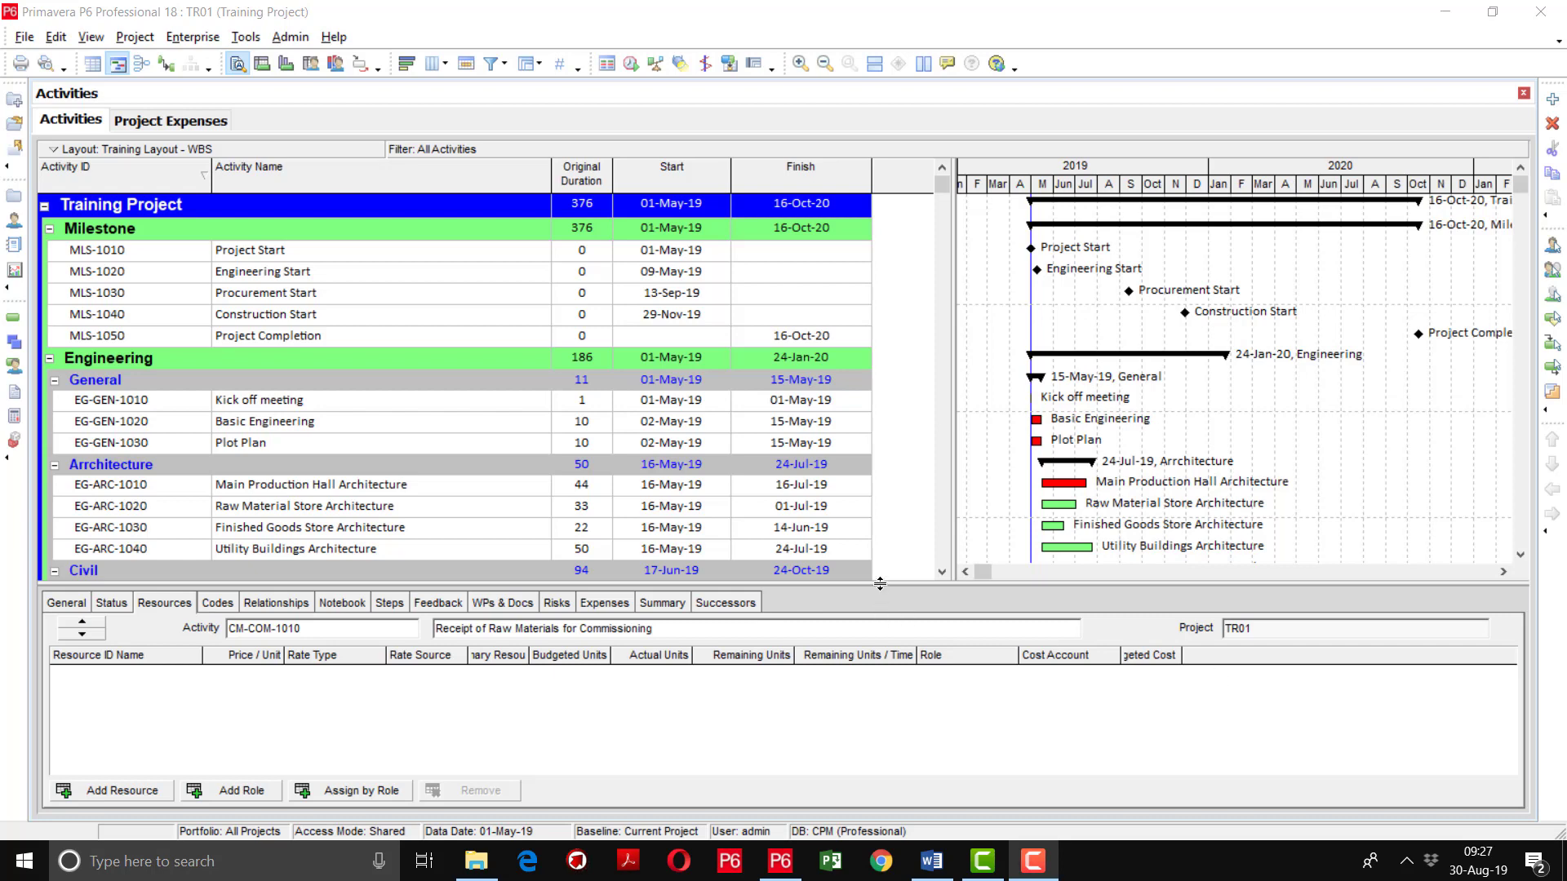
# Enlarge the activity details pane and open the resource assignment list for the Basic Engineering activity, EG-GEN-1020.
pyautogui.click(880, 556)
pyautogui.moveTo(880, 556); pyautogui.dragTo(879, 493)
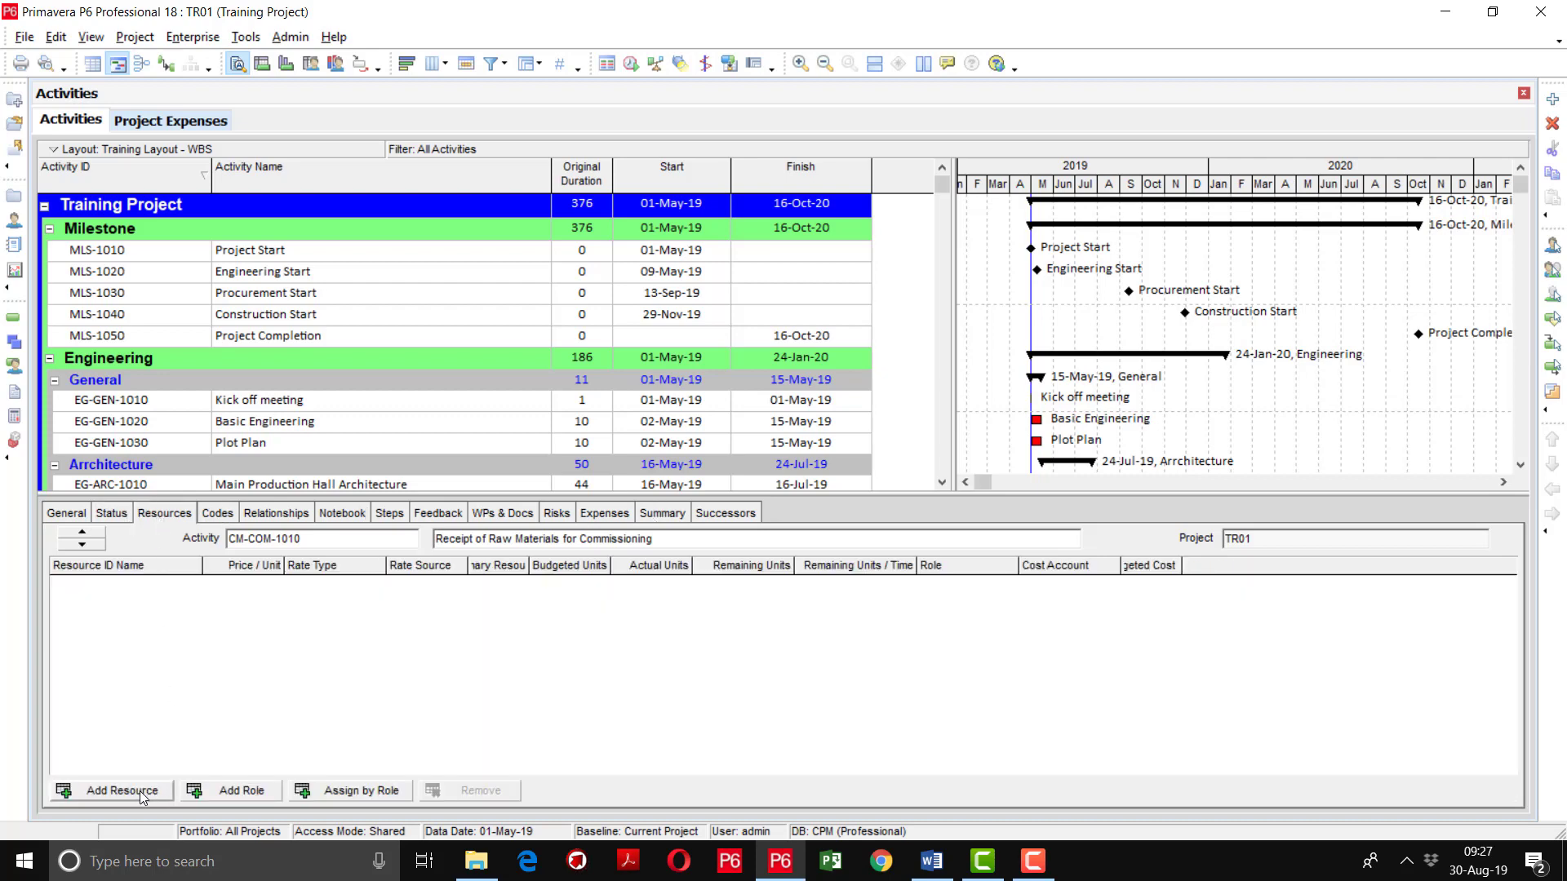
pyautogui.click(941, 483)
pyautogui.scroll(-2, 941, 483)
pyautogui.scroll(4, 546, 311)
pyautogui.scroll(-2, 543, 313)
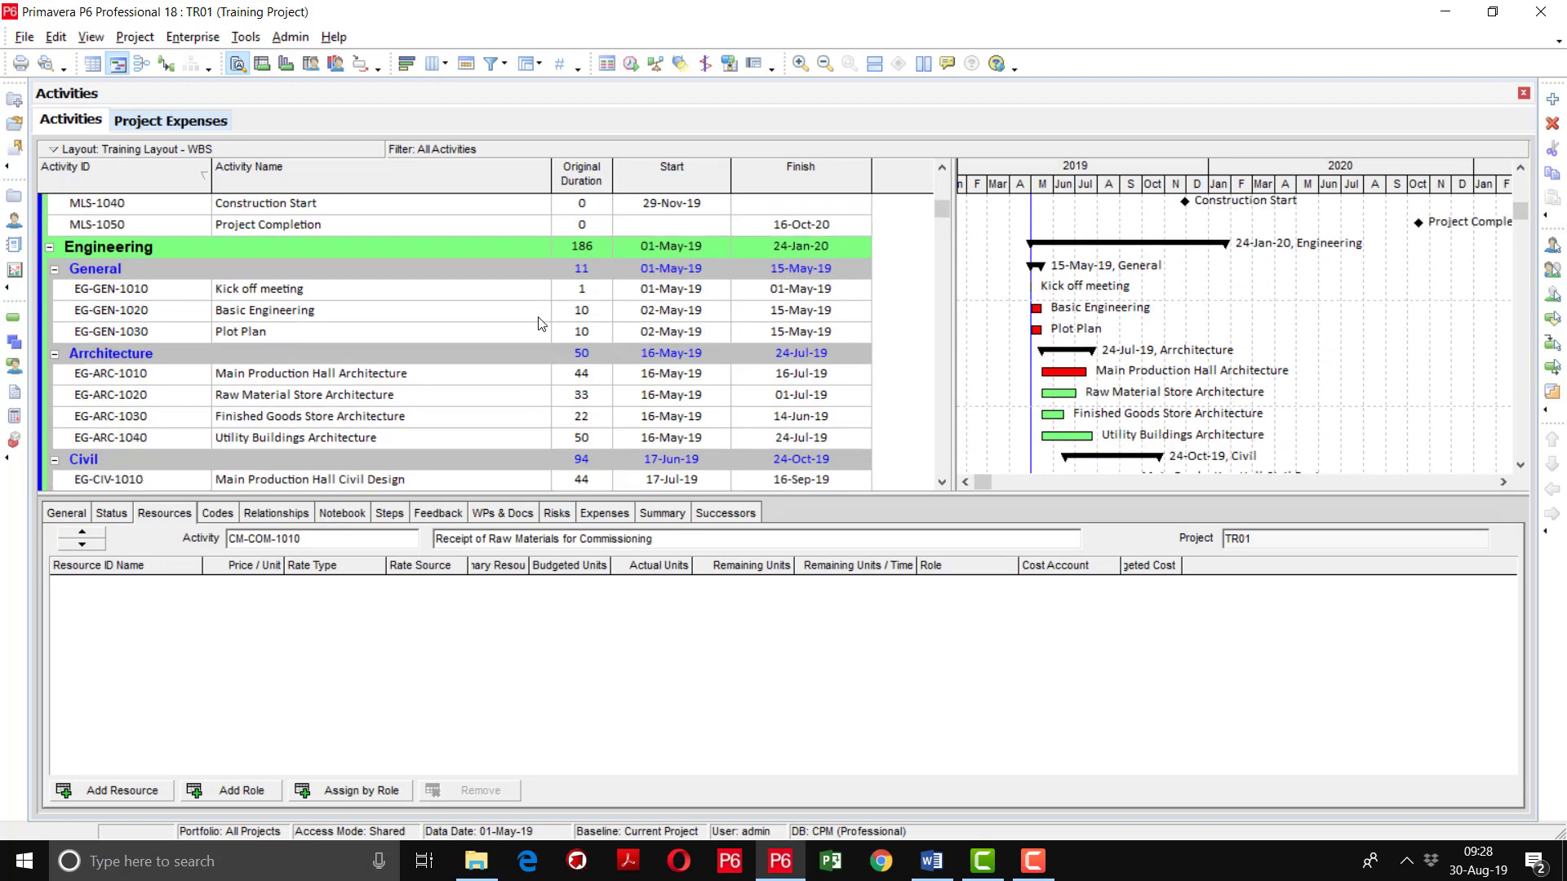
pyautogui.click(282, 318)
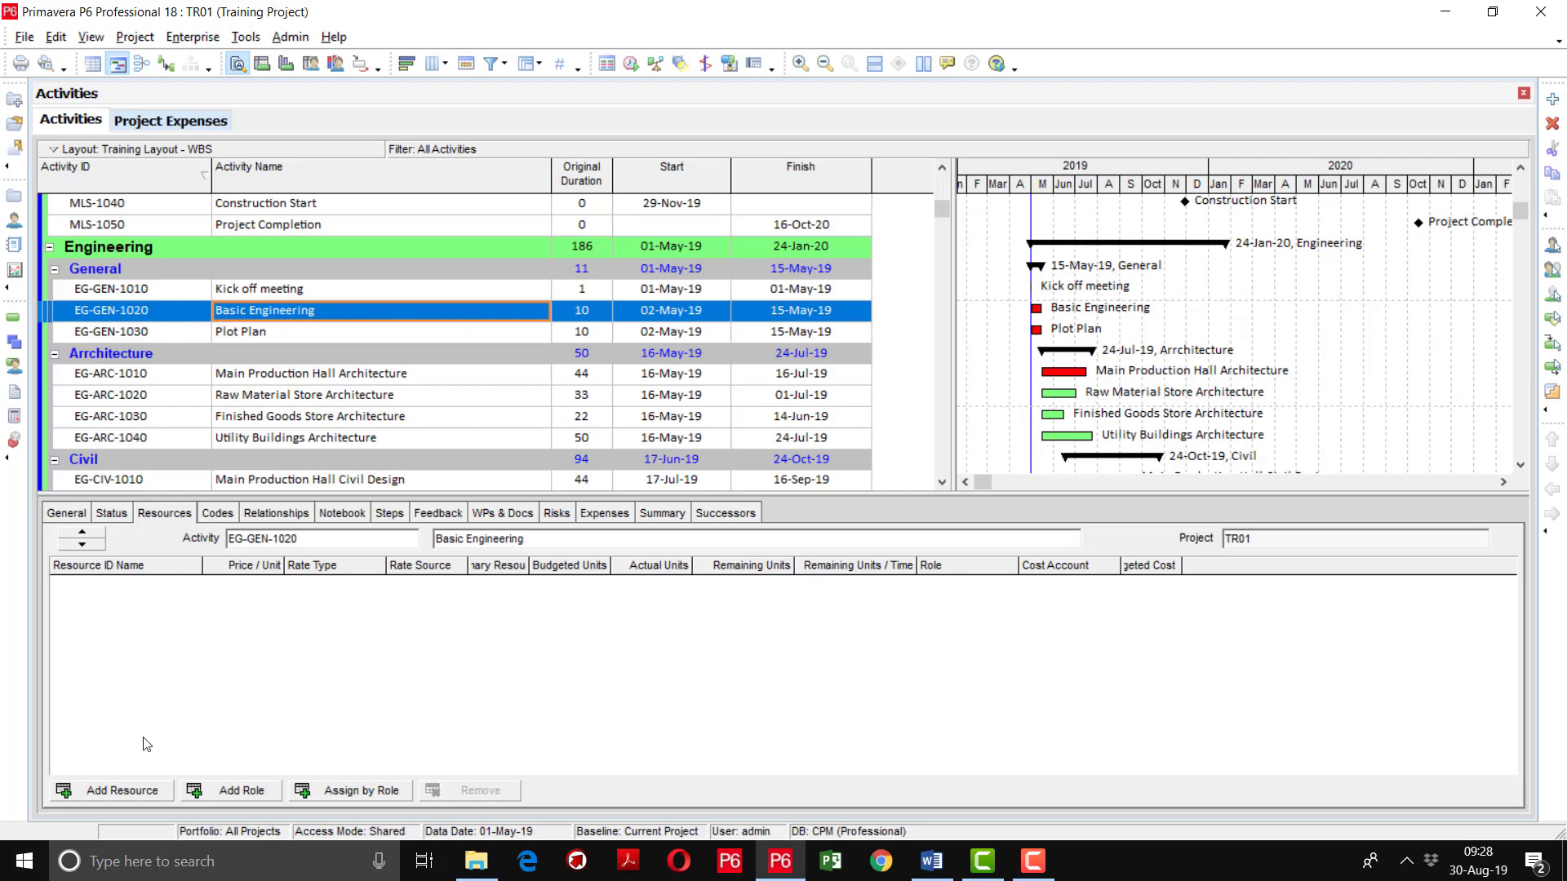
pyautogui.click(114, 790)
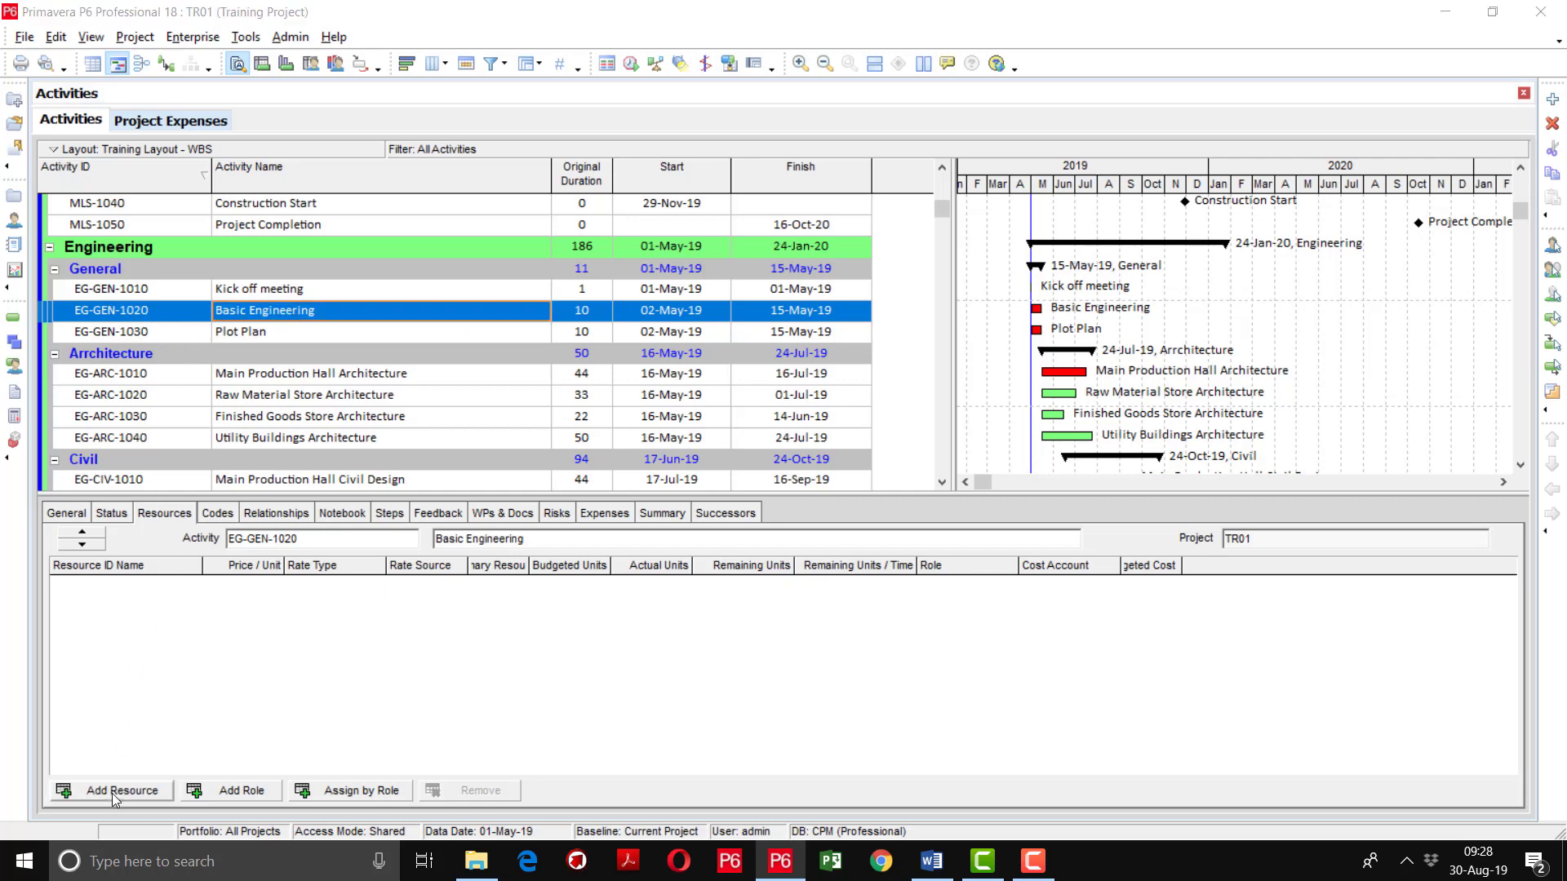
# Assign civil engineer resource DES-04 to the Basic Engineering activity.
pyautogui.moveTo(929, 594); pyautogui.dragTo(1402, 769)
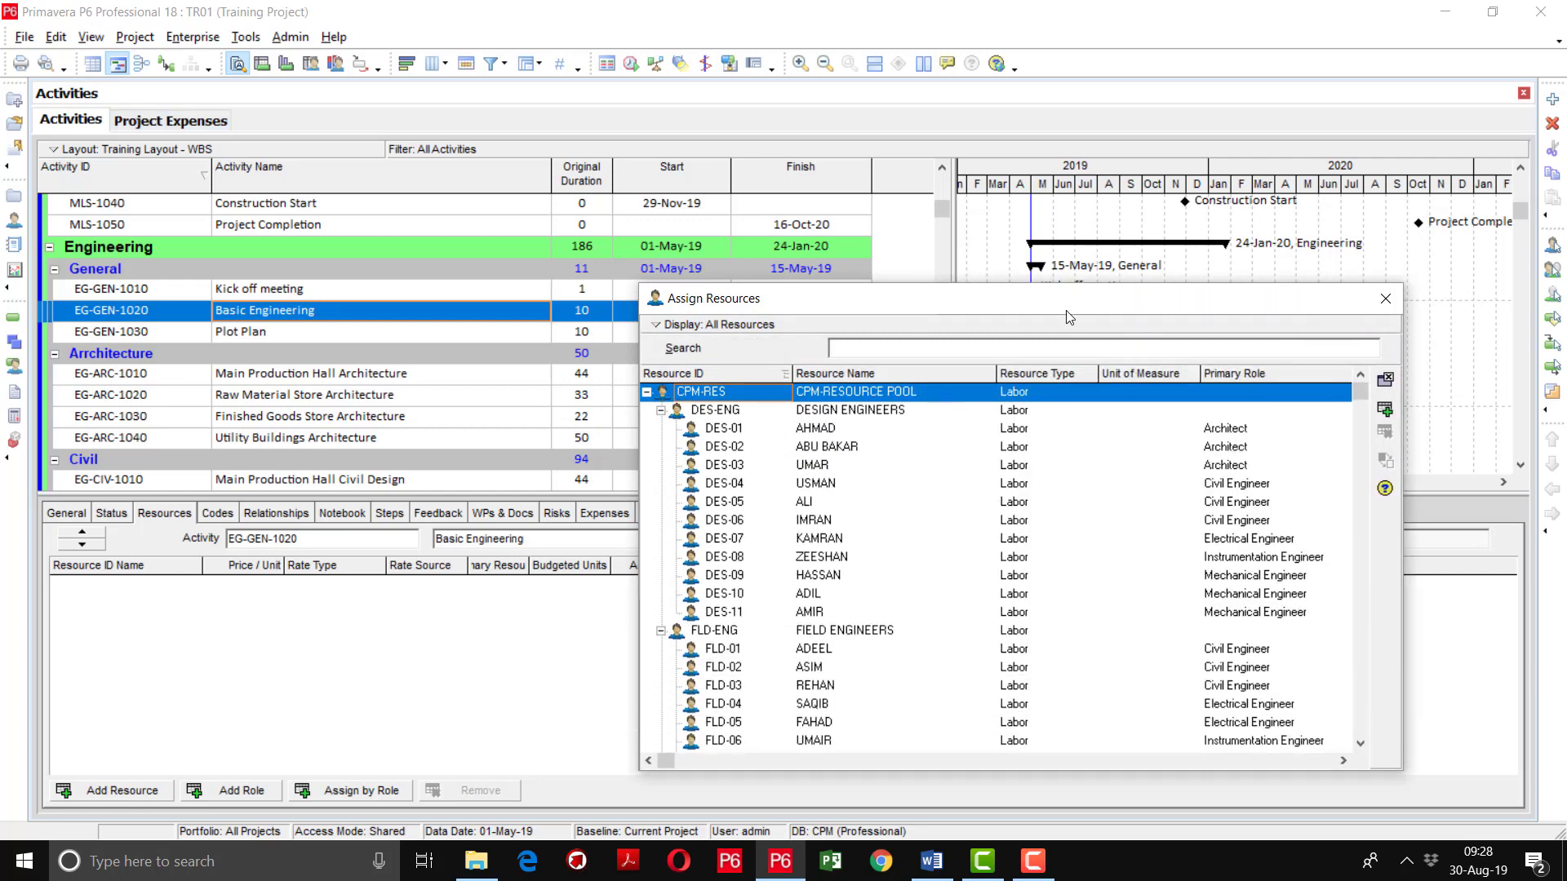
pyautogui.moveTo(1045, 313); pyautogui.dragTo(1042, 214)
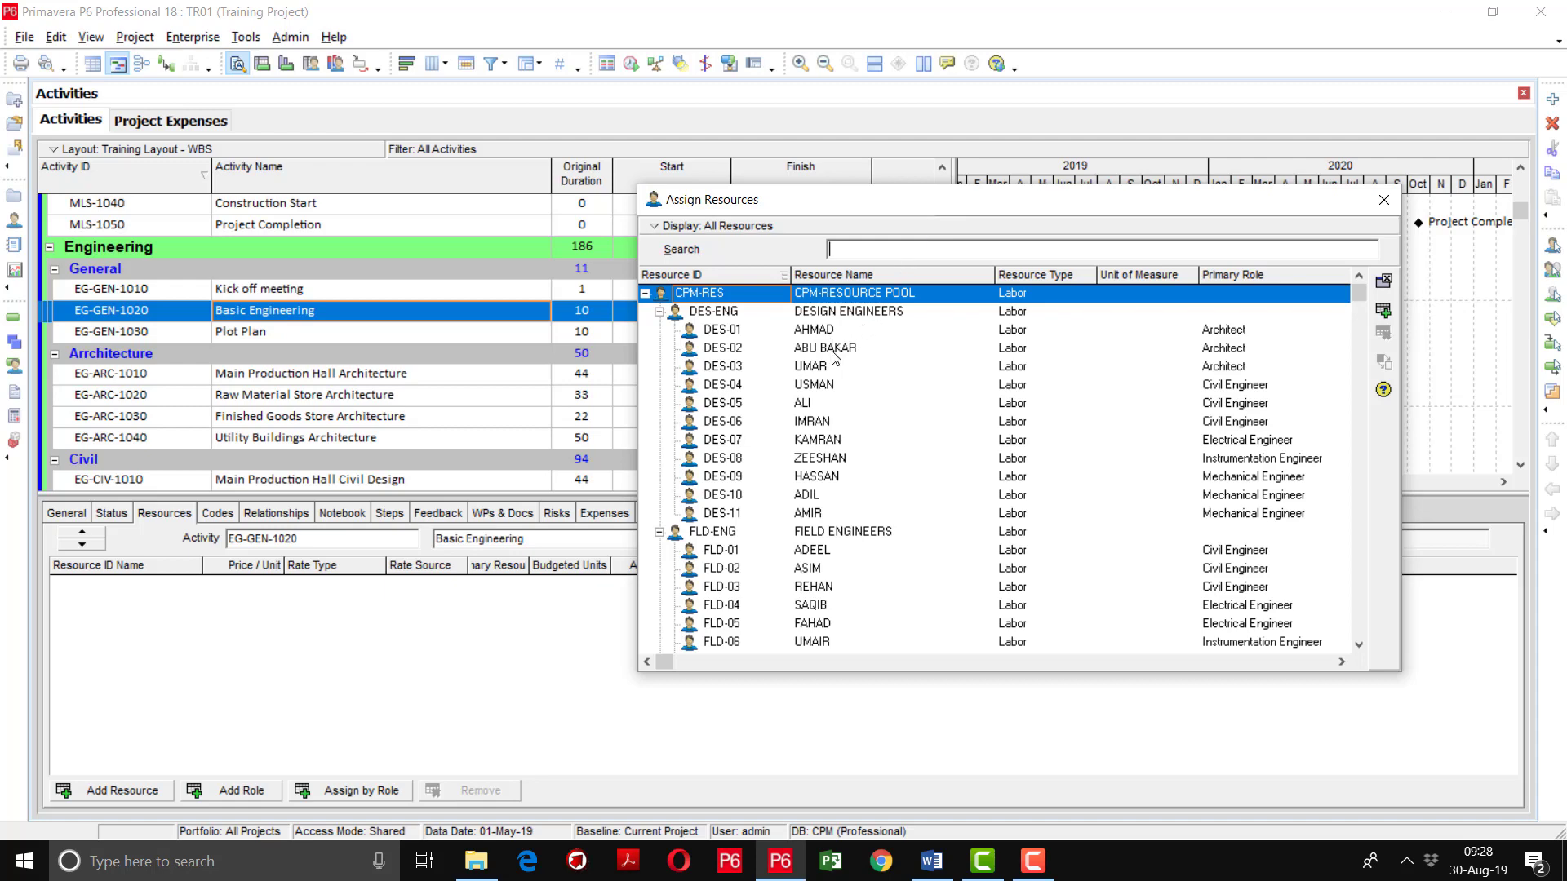
pyautogui.click(832, 388)
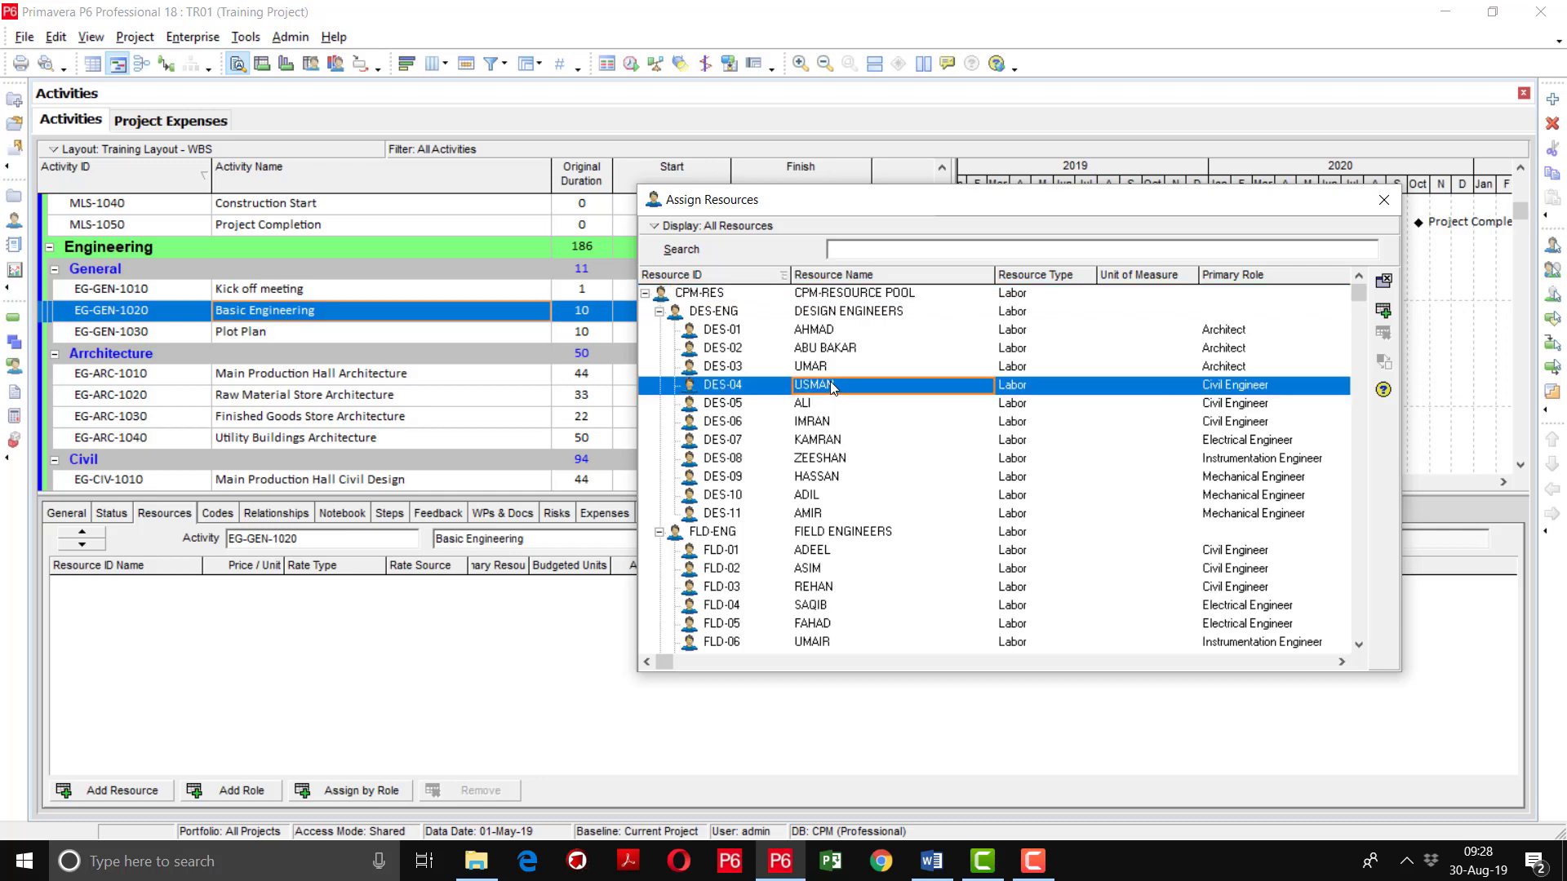
pyautogui.click(1383, 312)
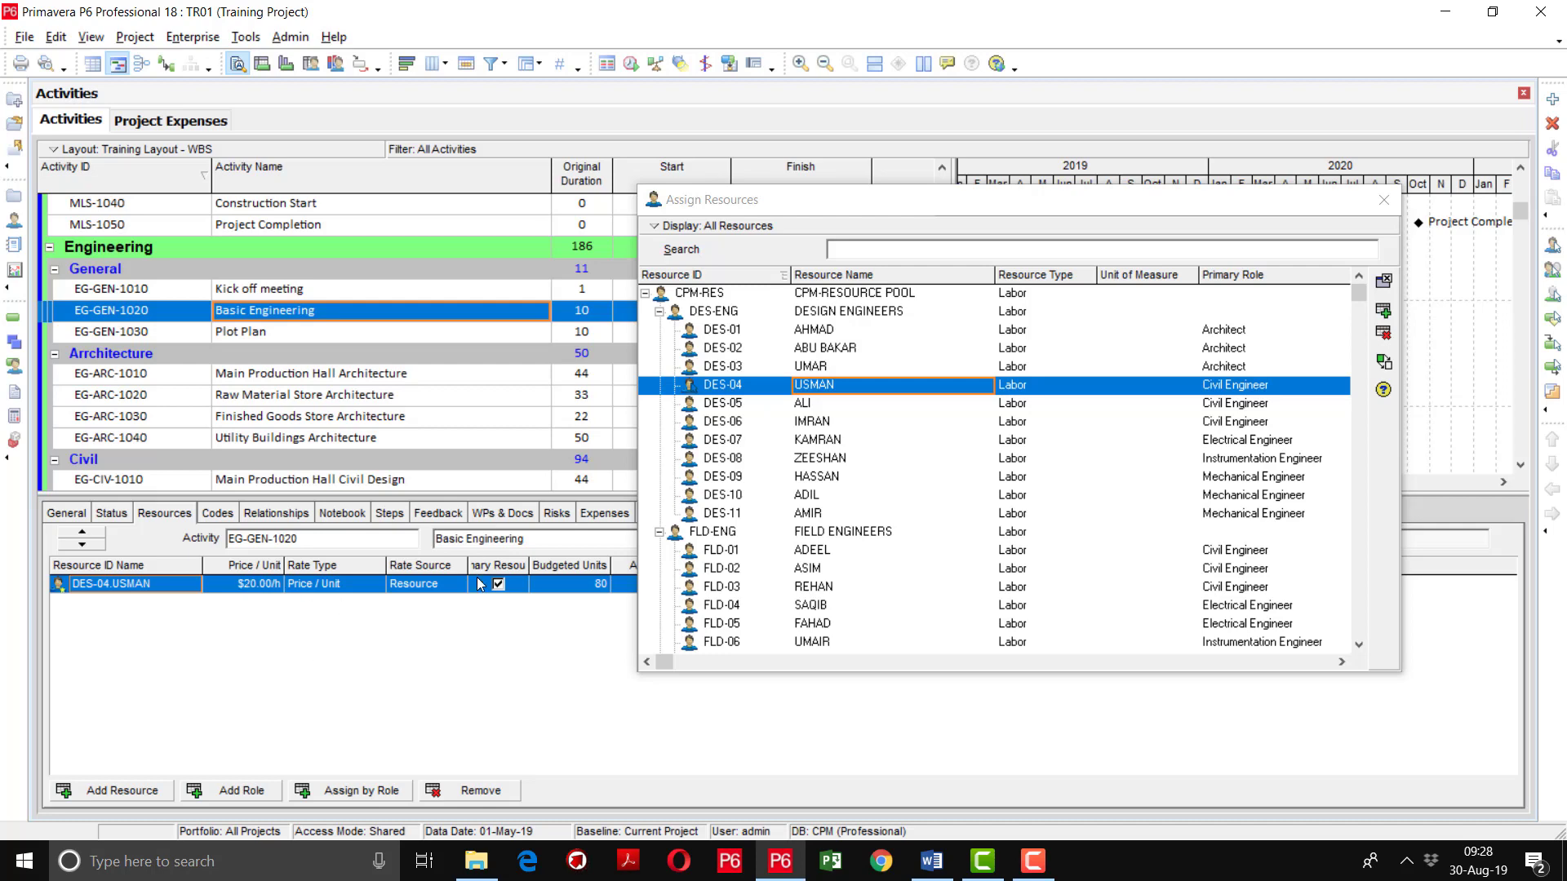
# Assign resources DES-07 (Electrical Engineer), DES-08 (Instrumentation Engineer) and DES-09 (Mechanical Engineer) to the Basic Engineering activity.
pyautogui.moveTo(943, 206); pyautogui.dragTo(1114, 34)
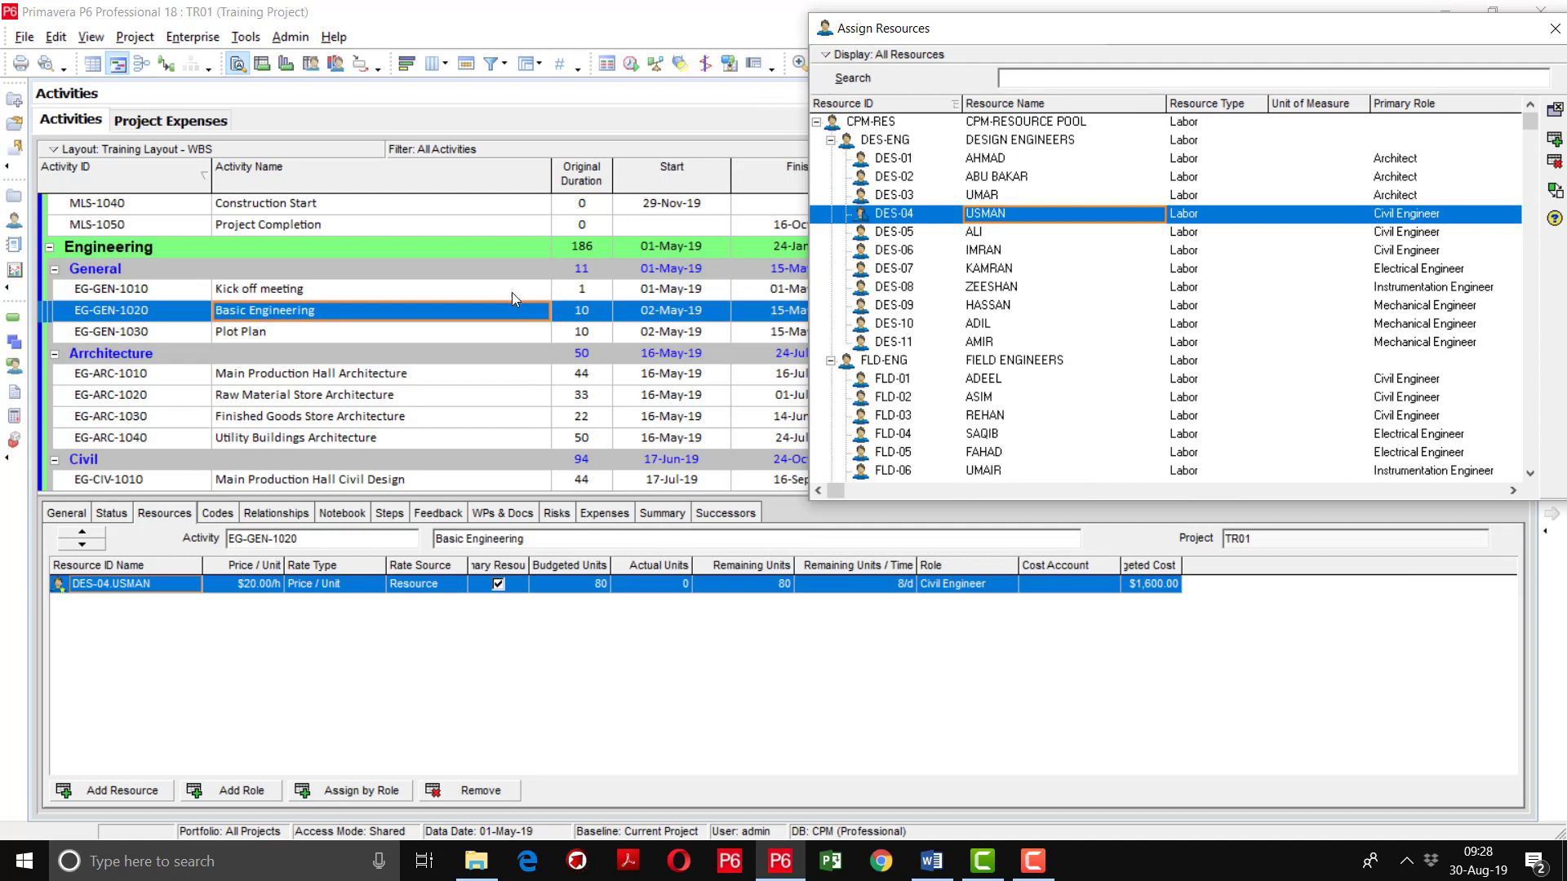
pyautogui.click(1006, 272)
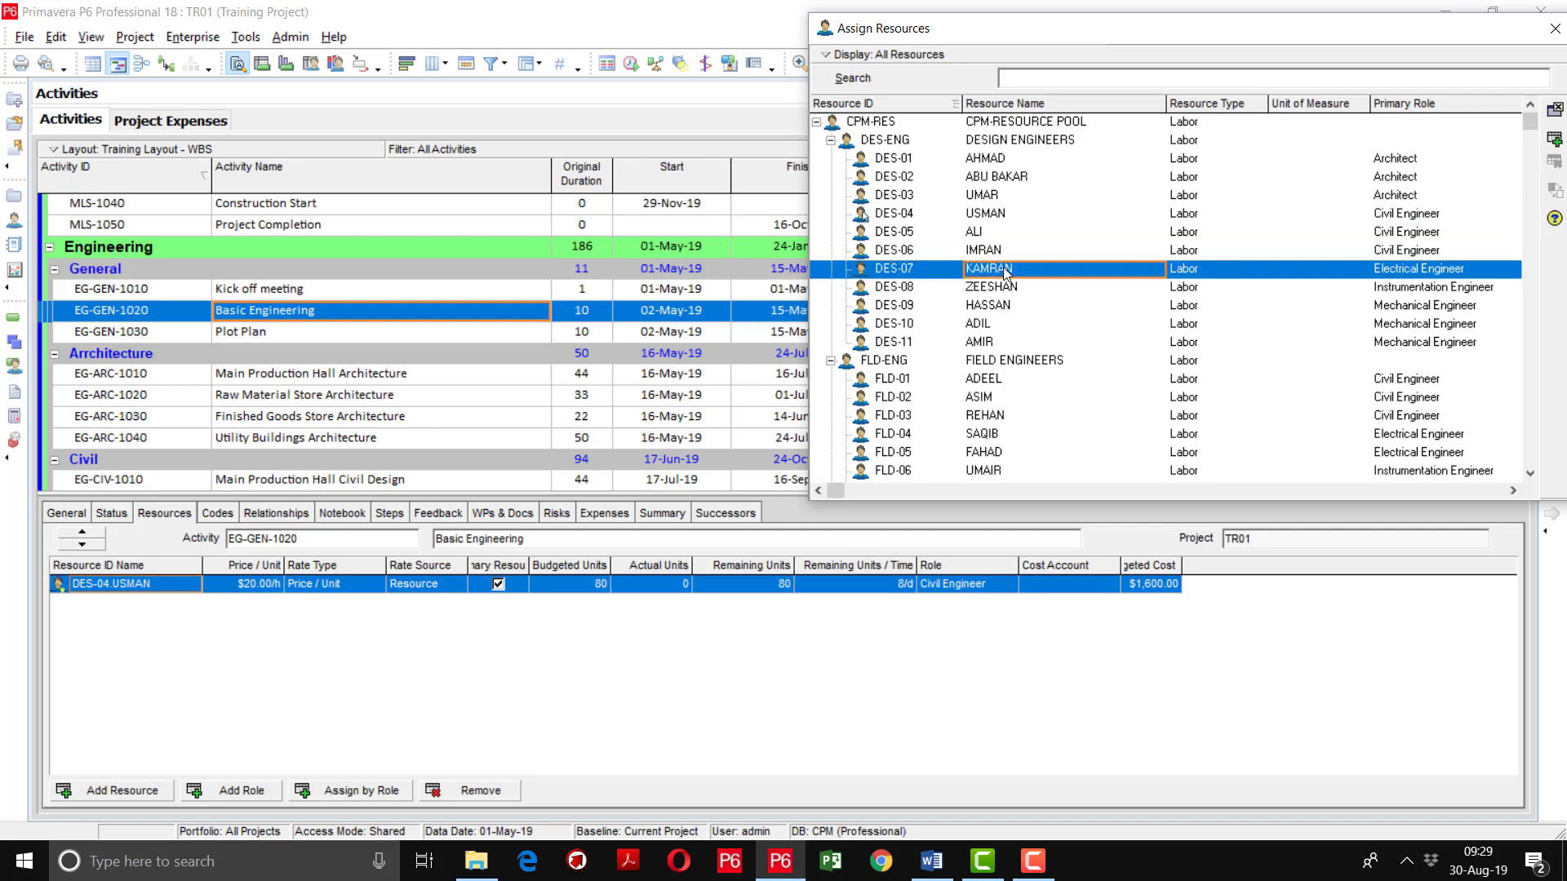
pyautogui.doubleClick(1083, 273)
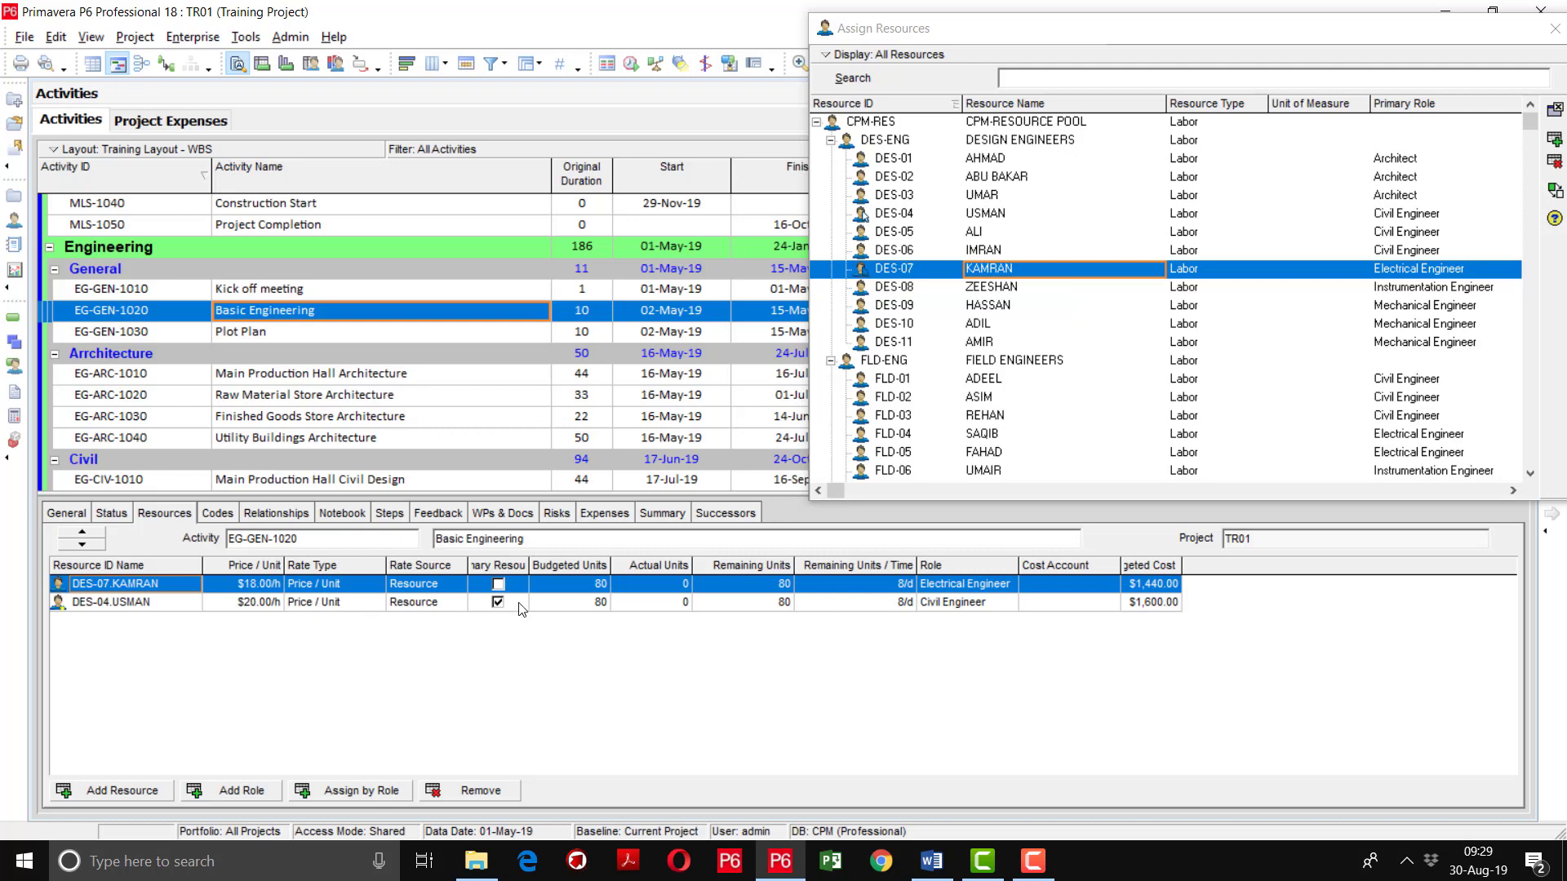
pyautogui.doubleClick(1014, 288)
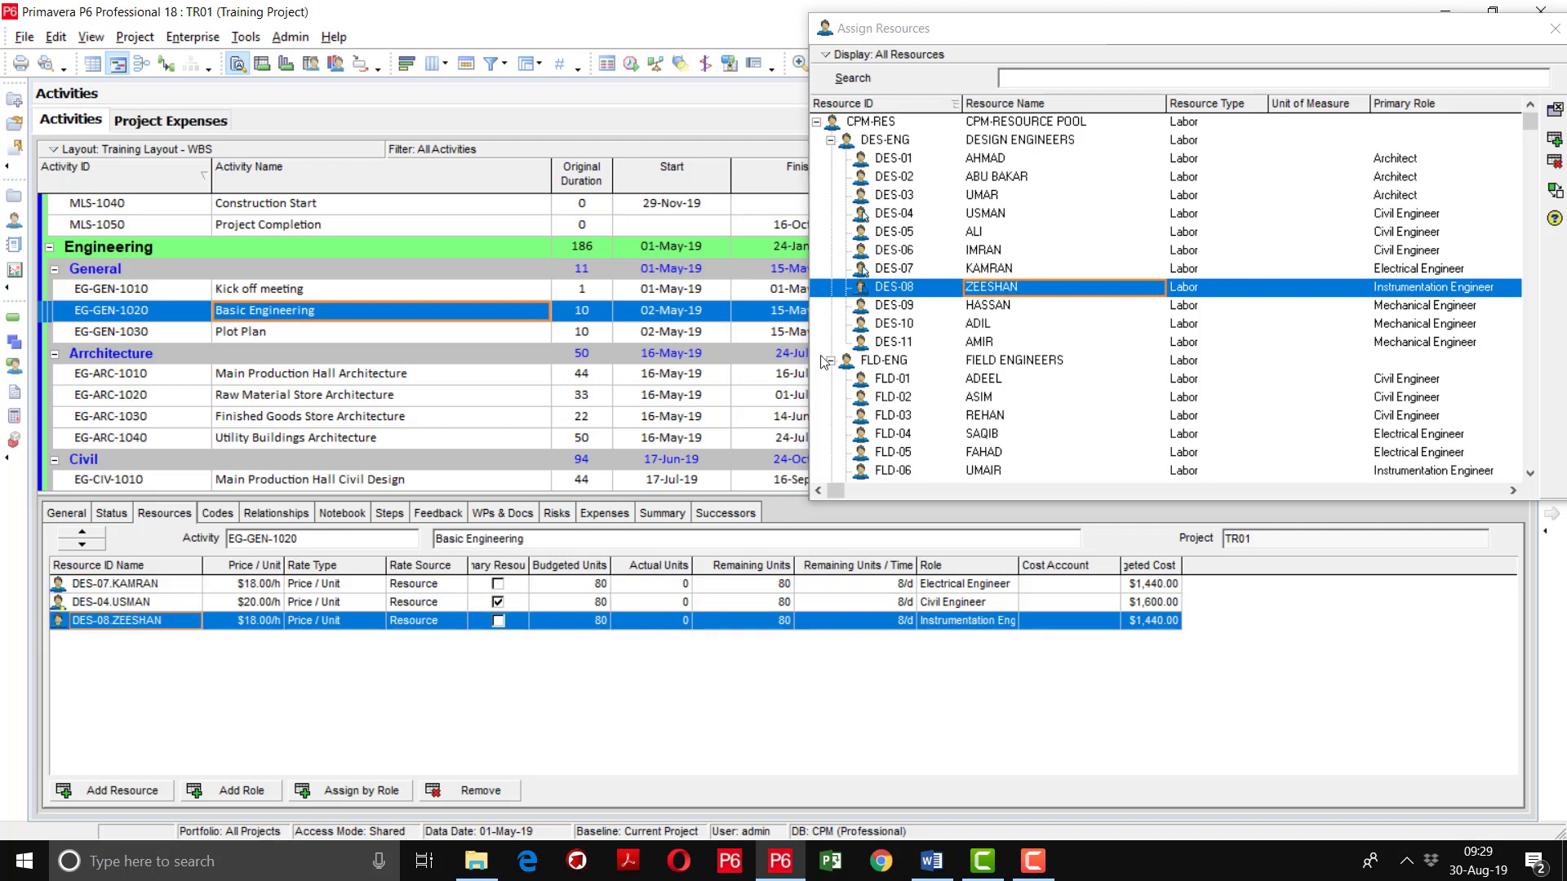
pyautogui.doubleClick(996, 306)
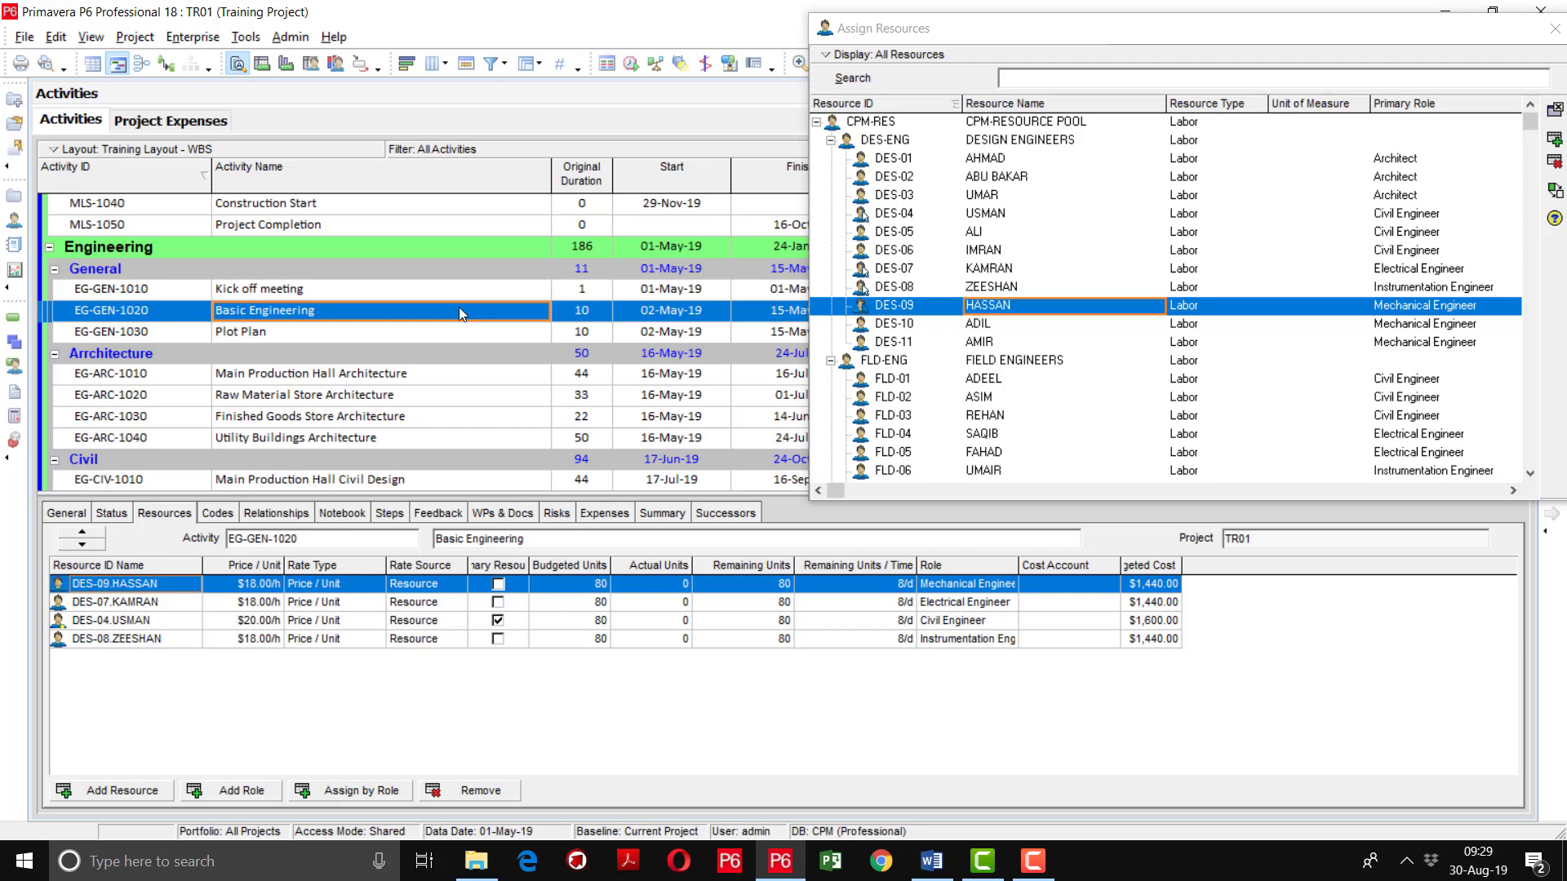
# Set the Basic Engineering activity's budgeted units to 40 for resource DES-09 and 32 for resource DES-07.
pyautogui.click(598, 317)
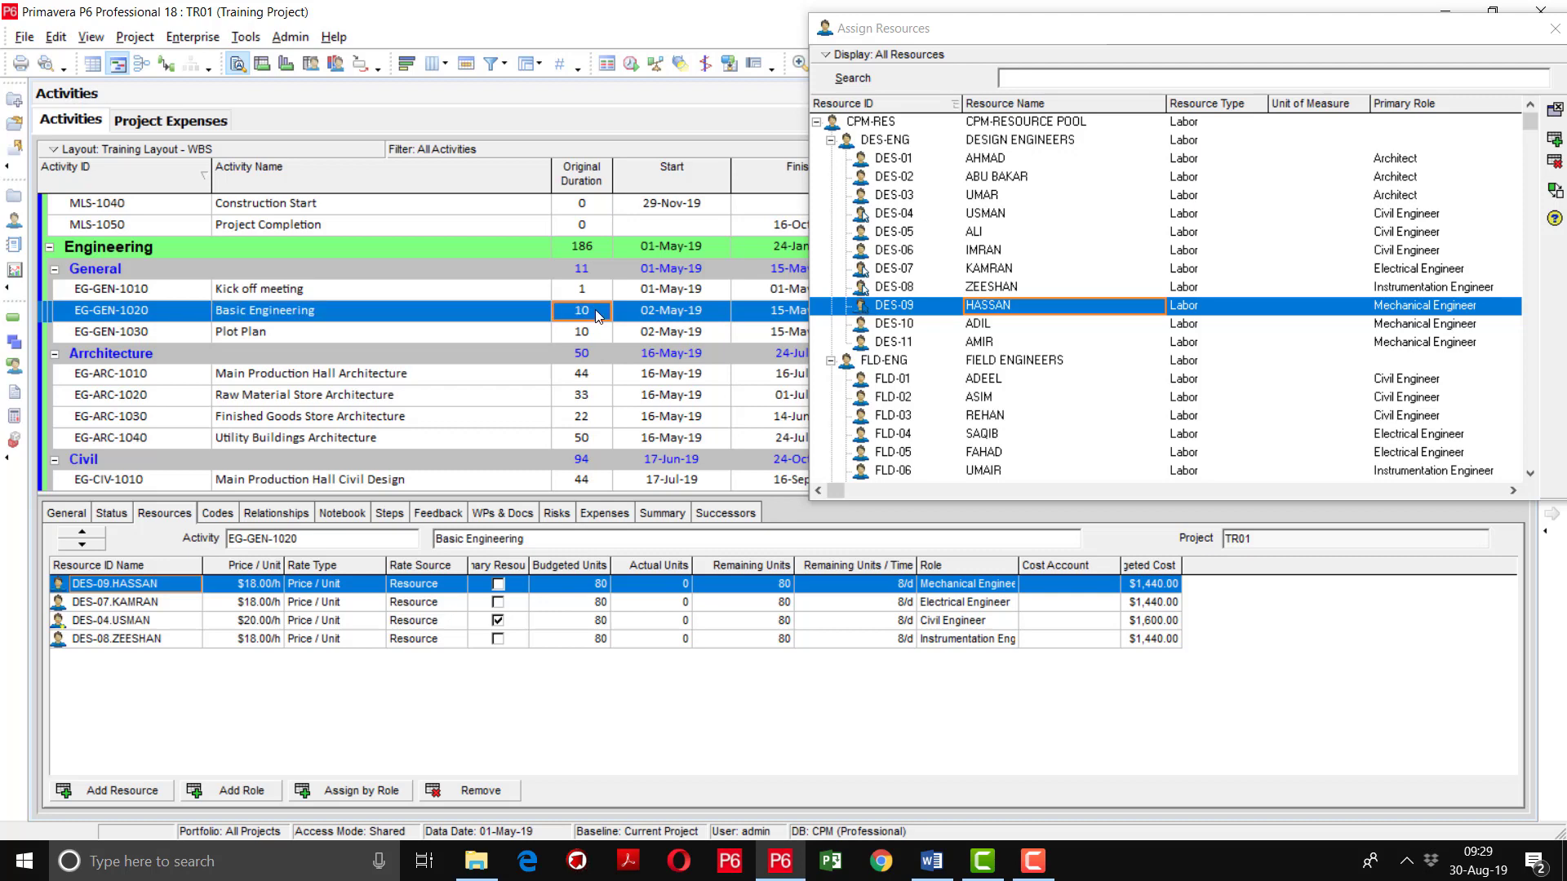
pyautogui.click(590, 588)
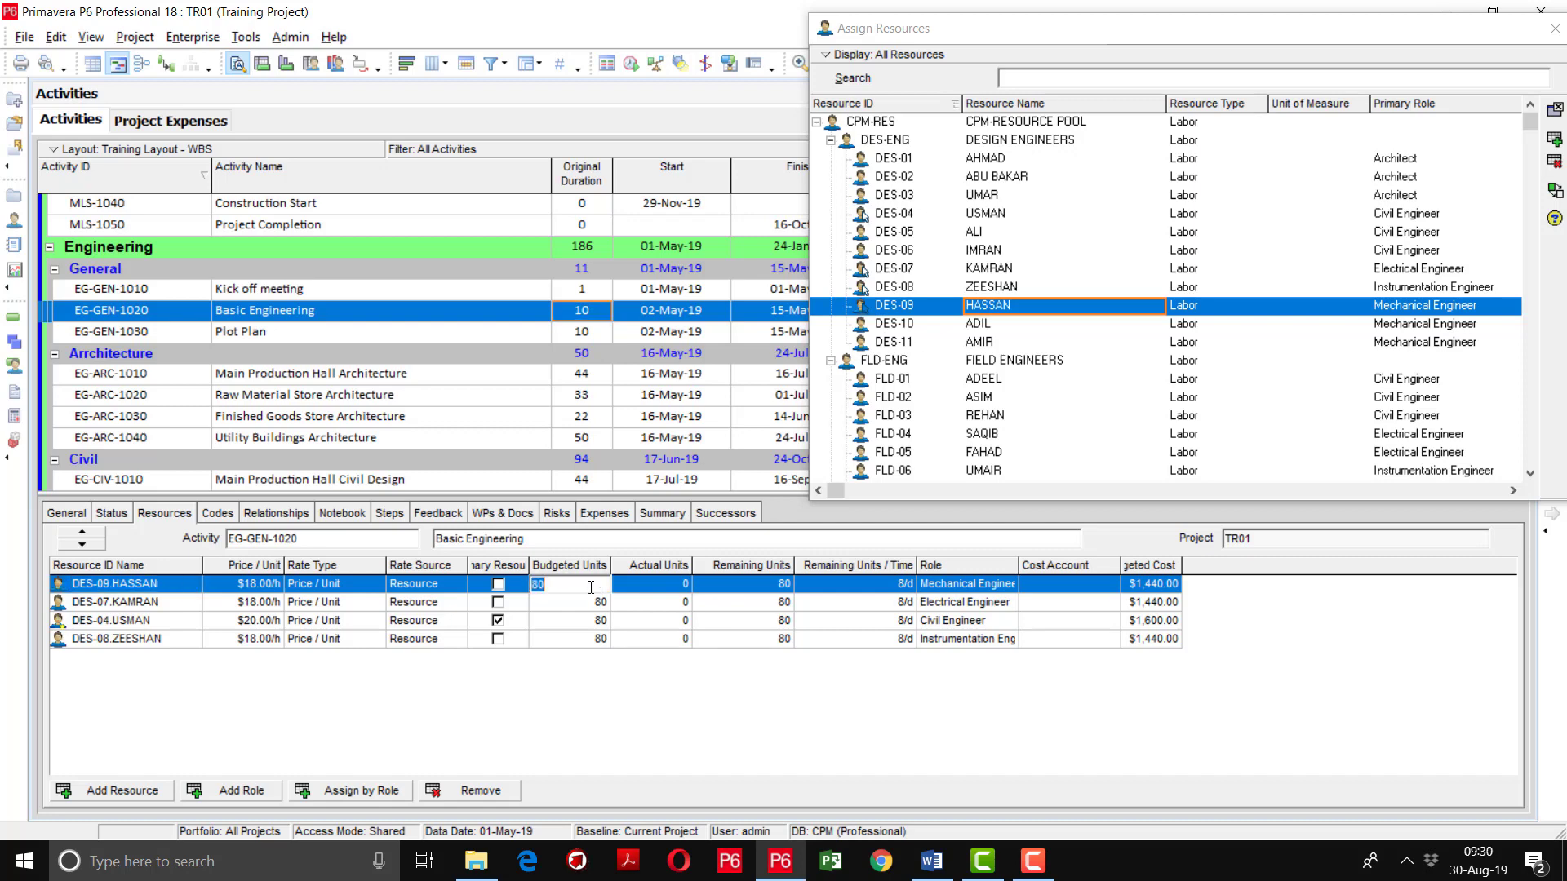
pyautogui.write('40')
pyautogui.press('Return')
pyautogui.click(598, 604)
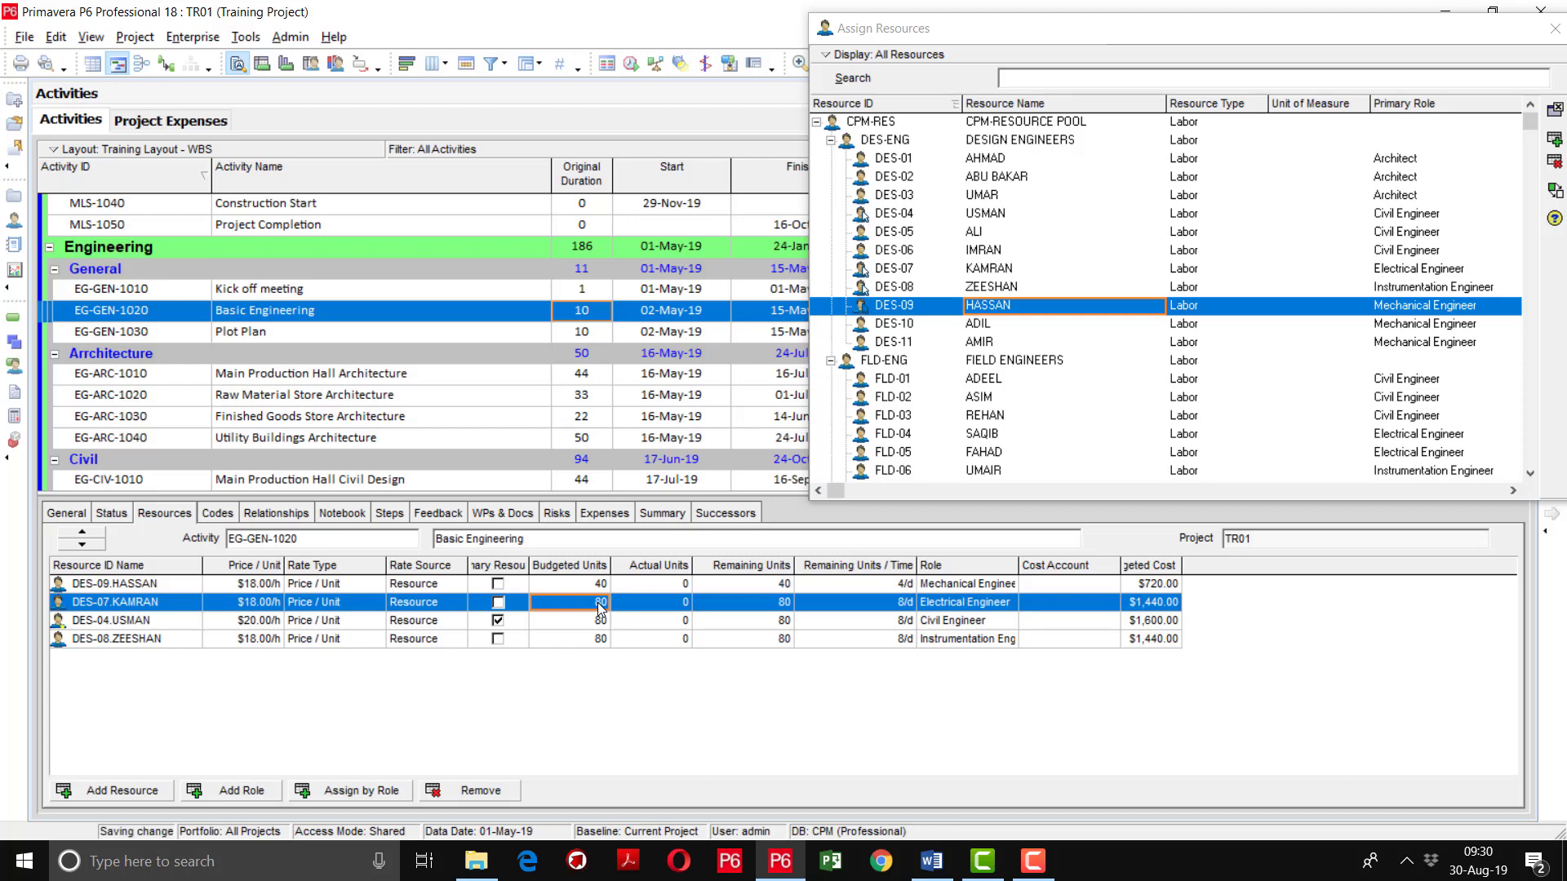
pyautogui.click(602, 606)
pyautogui.write('32')
pyautogui.press('Return')
# Set the budgeted units to 48 for resource DES-04 and 32 for DES-08, and close the resource assignment list.
pyautogui.click(589, 625)
pyautogui.click(589, 620)
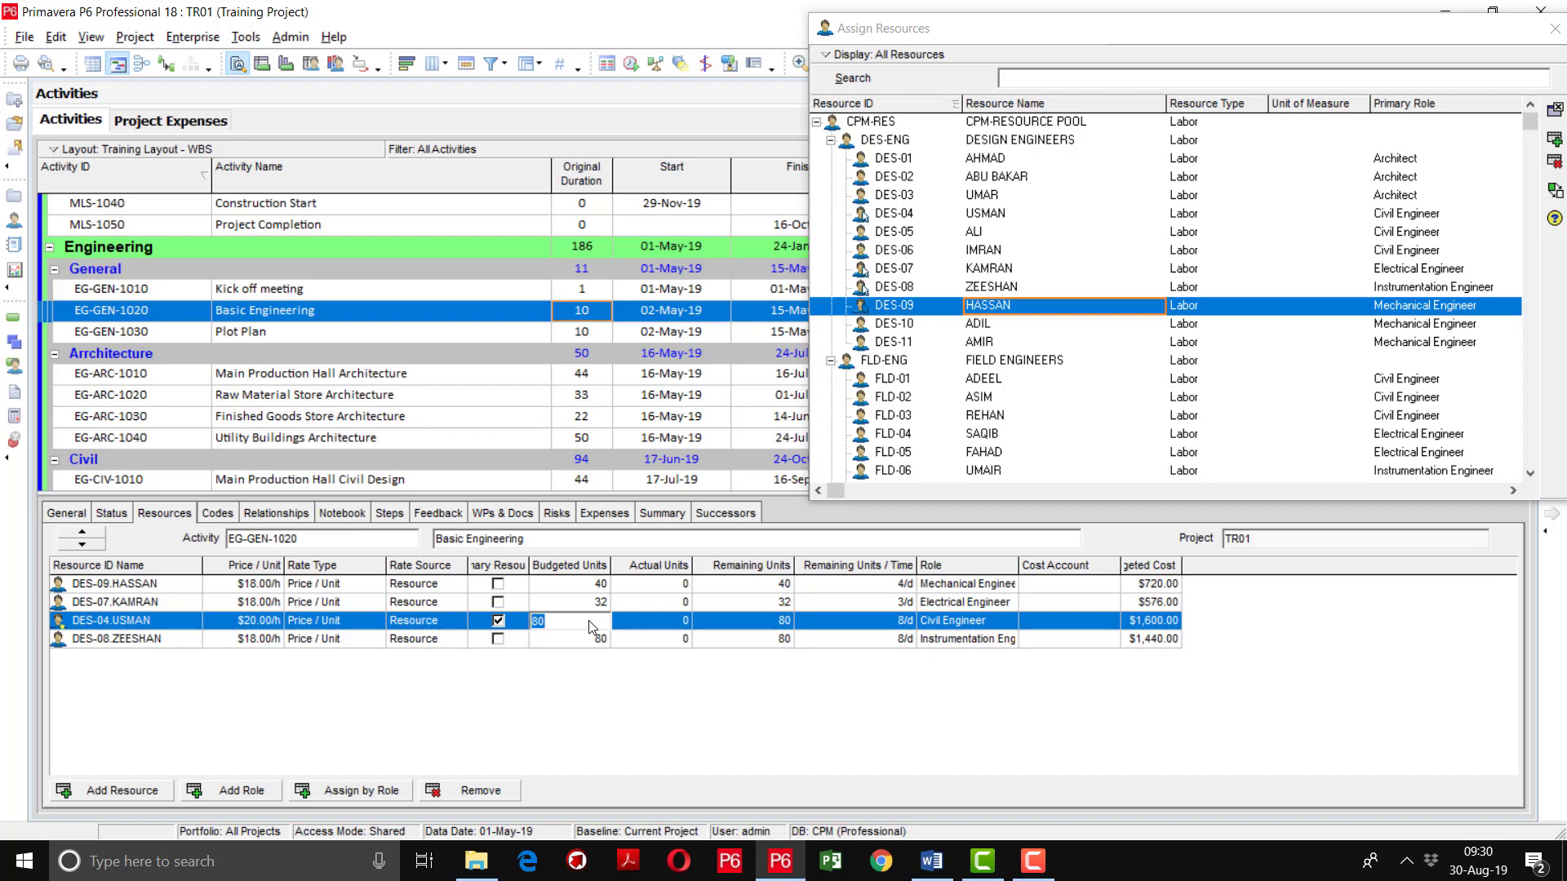
pyautogui.write('48')
pyautogui.press('Return')
pyautogui.click(581, 641)
pyautogui.click(581, 640)
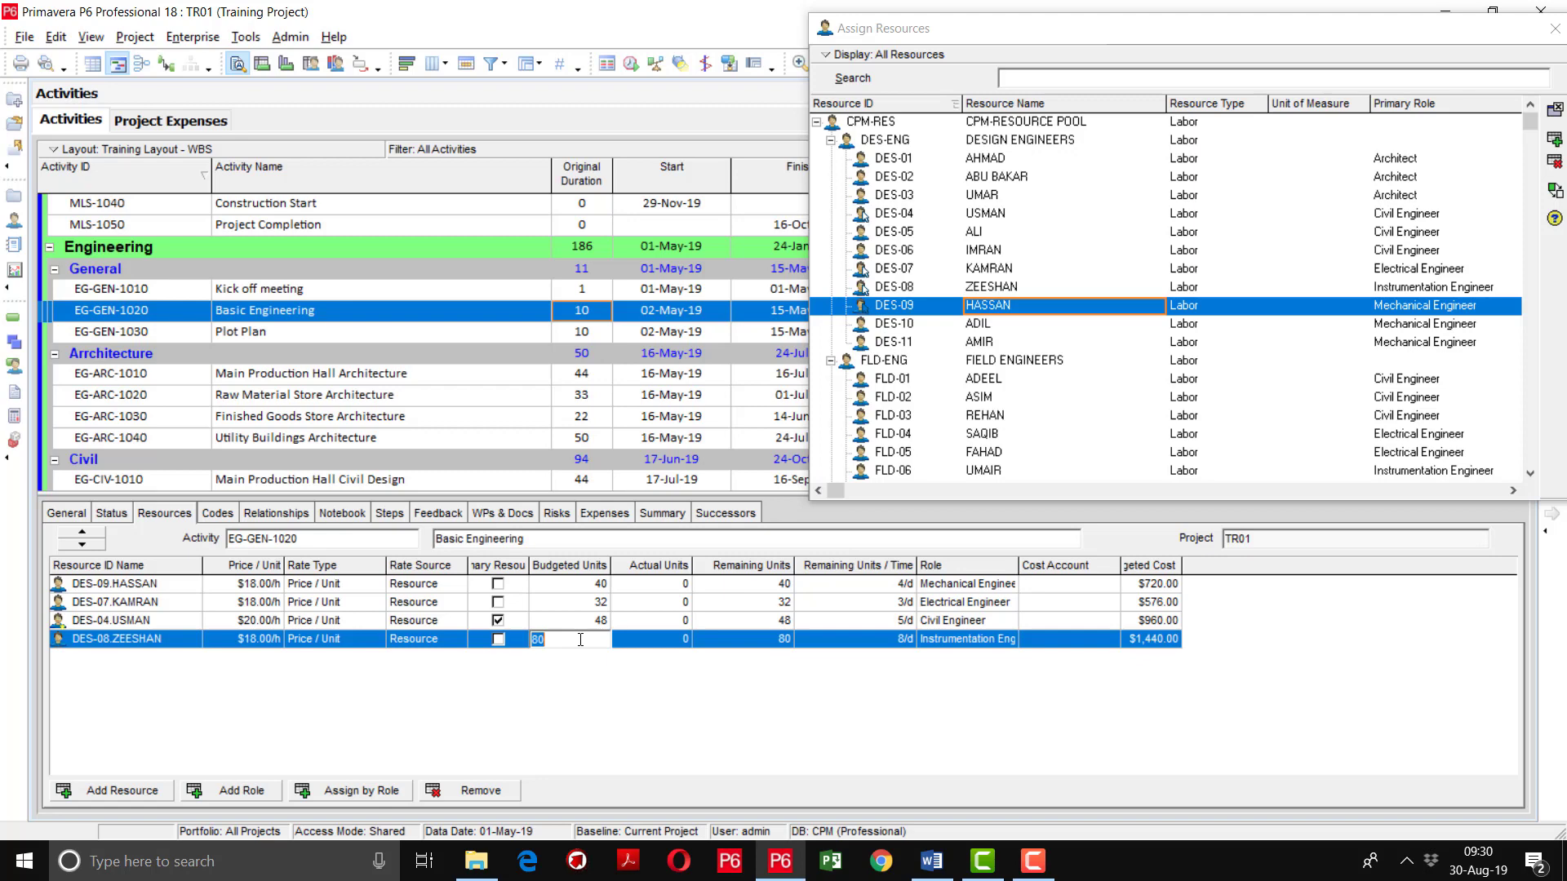
pyautogui.write('32')
pyautogui.press('Return')
pyautogui.click(1554, 29)
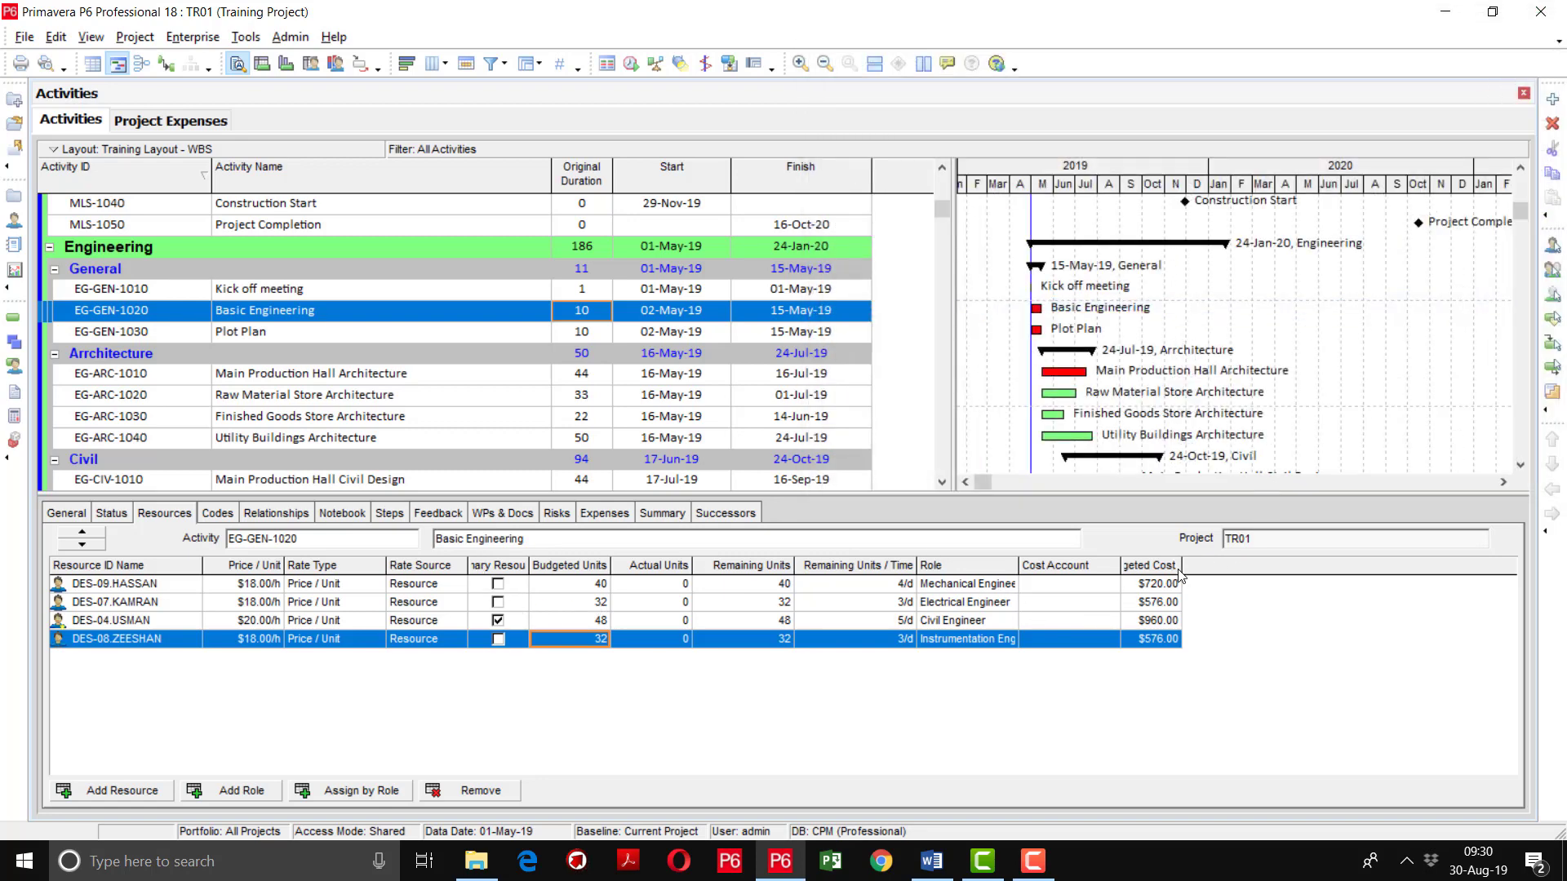
# Widen the Budgeted Cost and Cost Account columns and assign cost account CPM-CA.1001, Design Engineer, to resource DES-09.
pyautogui.moveTo(1182, 566); pyautogui.dragTo(1239, 581)
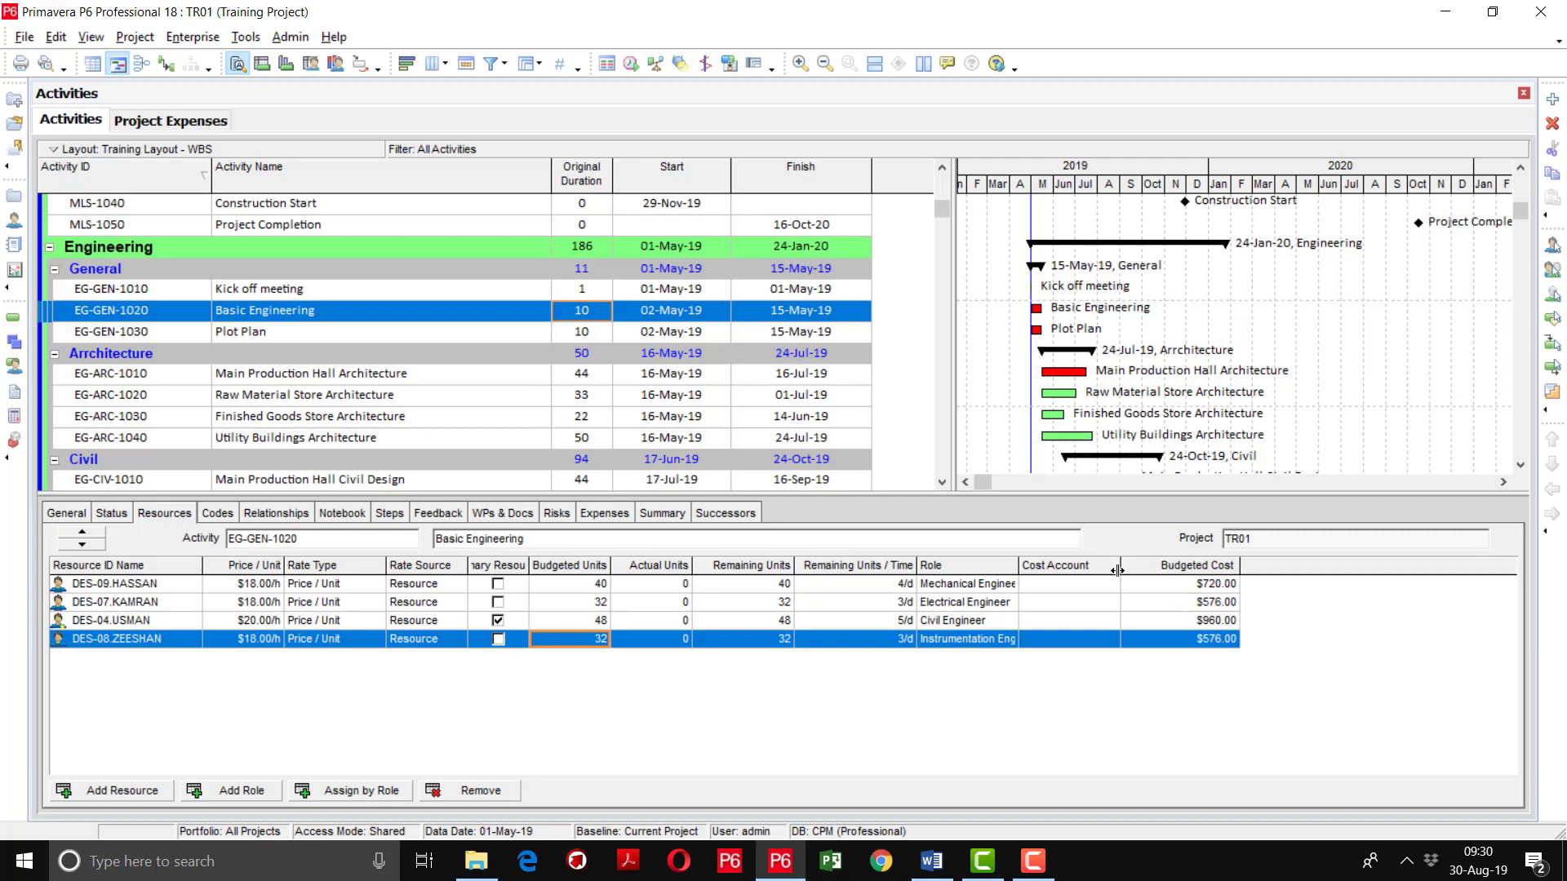
pyautogui.moveTo(1117, 570); pyautogui.dragTo(1139, 575)
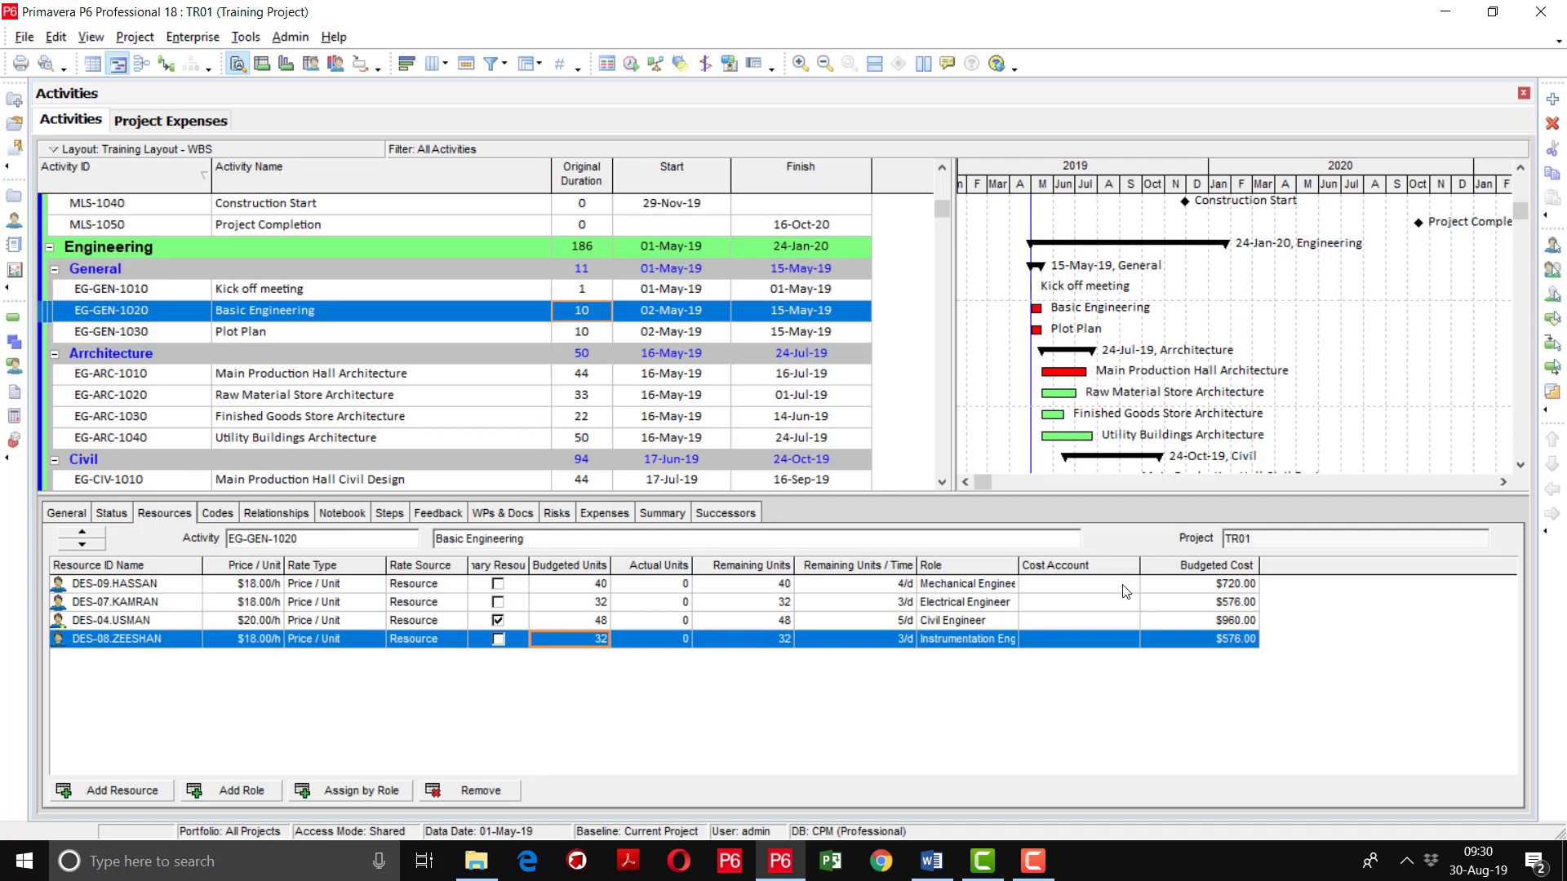
pyautogui.click(1127, 586)
pyautogui.click(1134, 584)
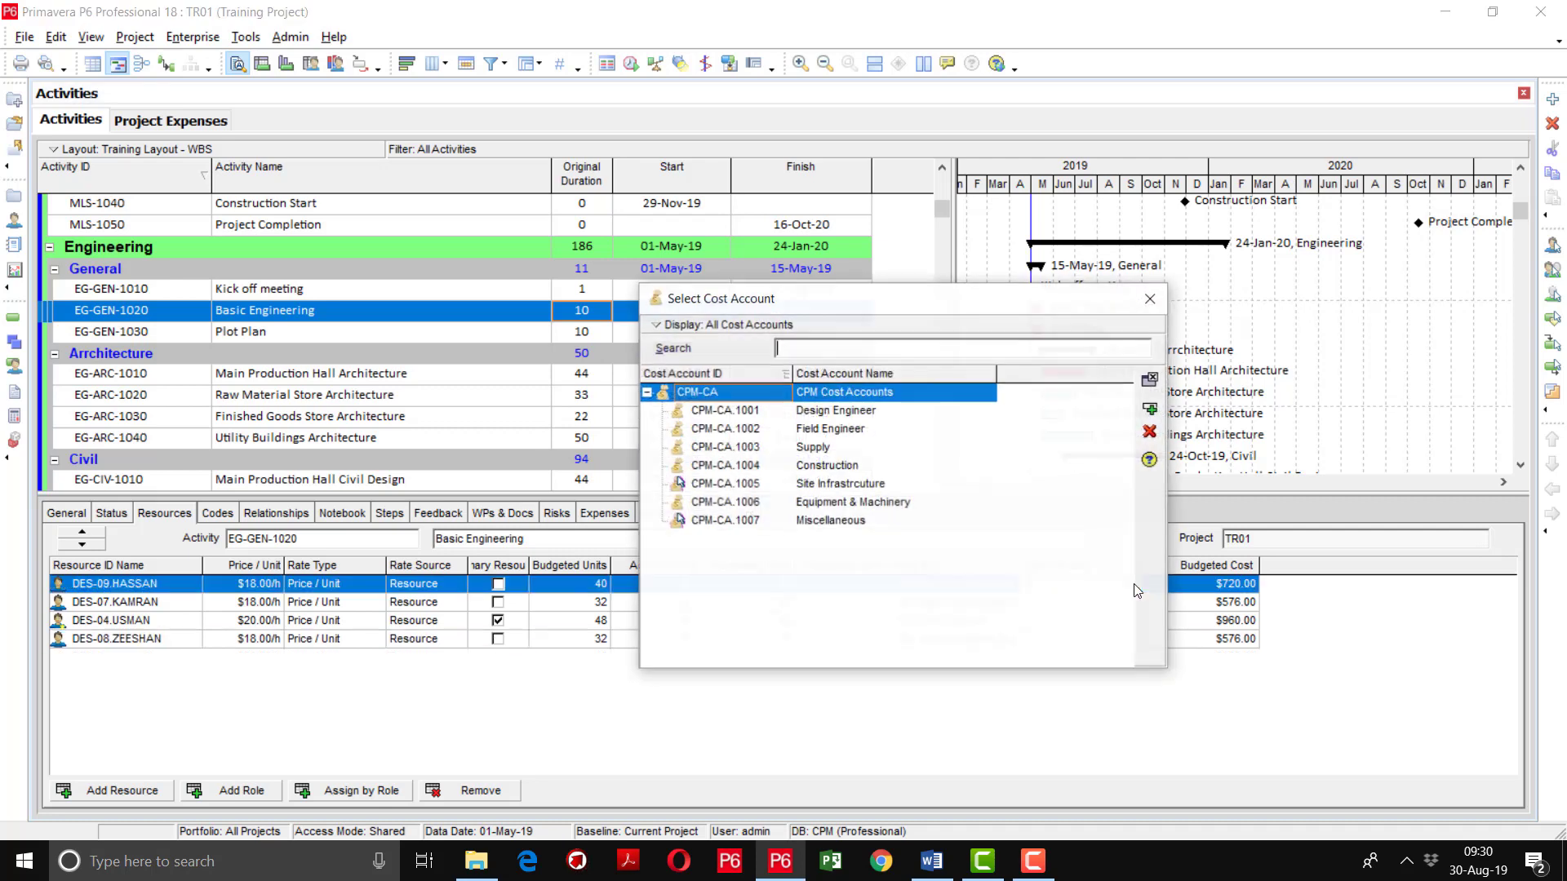
pyautogui.moveTo(1045, 312); pyautogui.dragTo(898, 201)
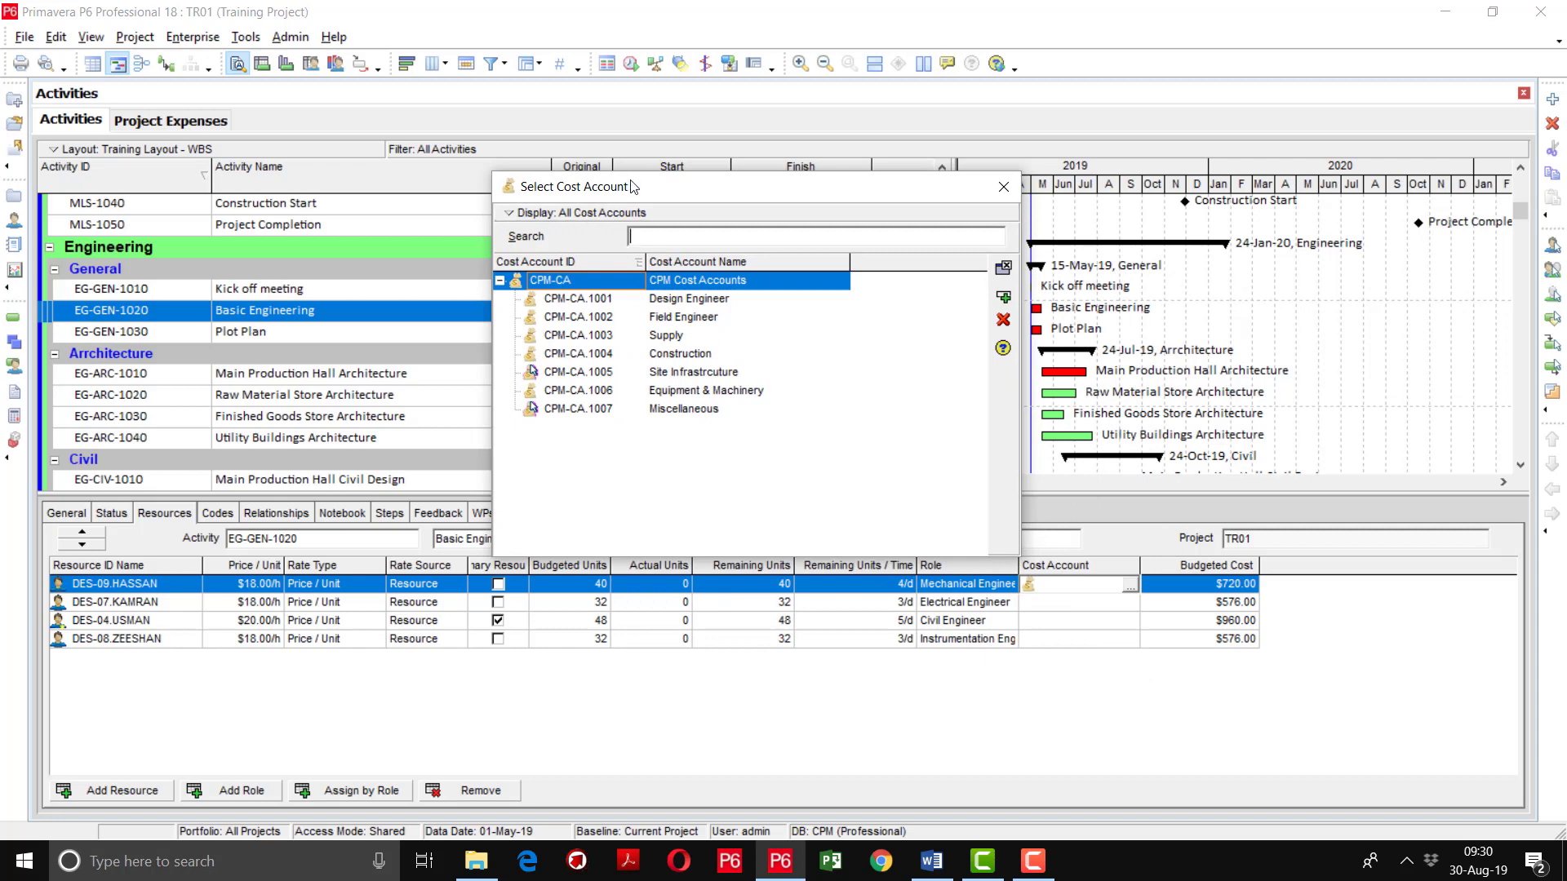
pyautogui.moveTo(681, 187); pyautogui.dragTo(686, 136)
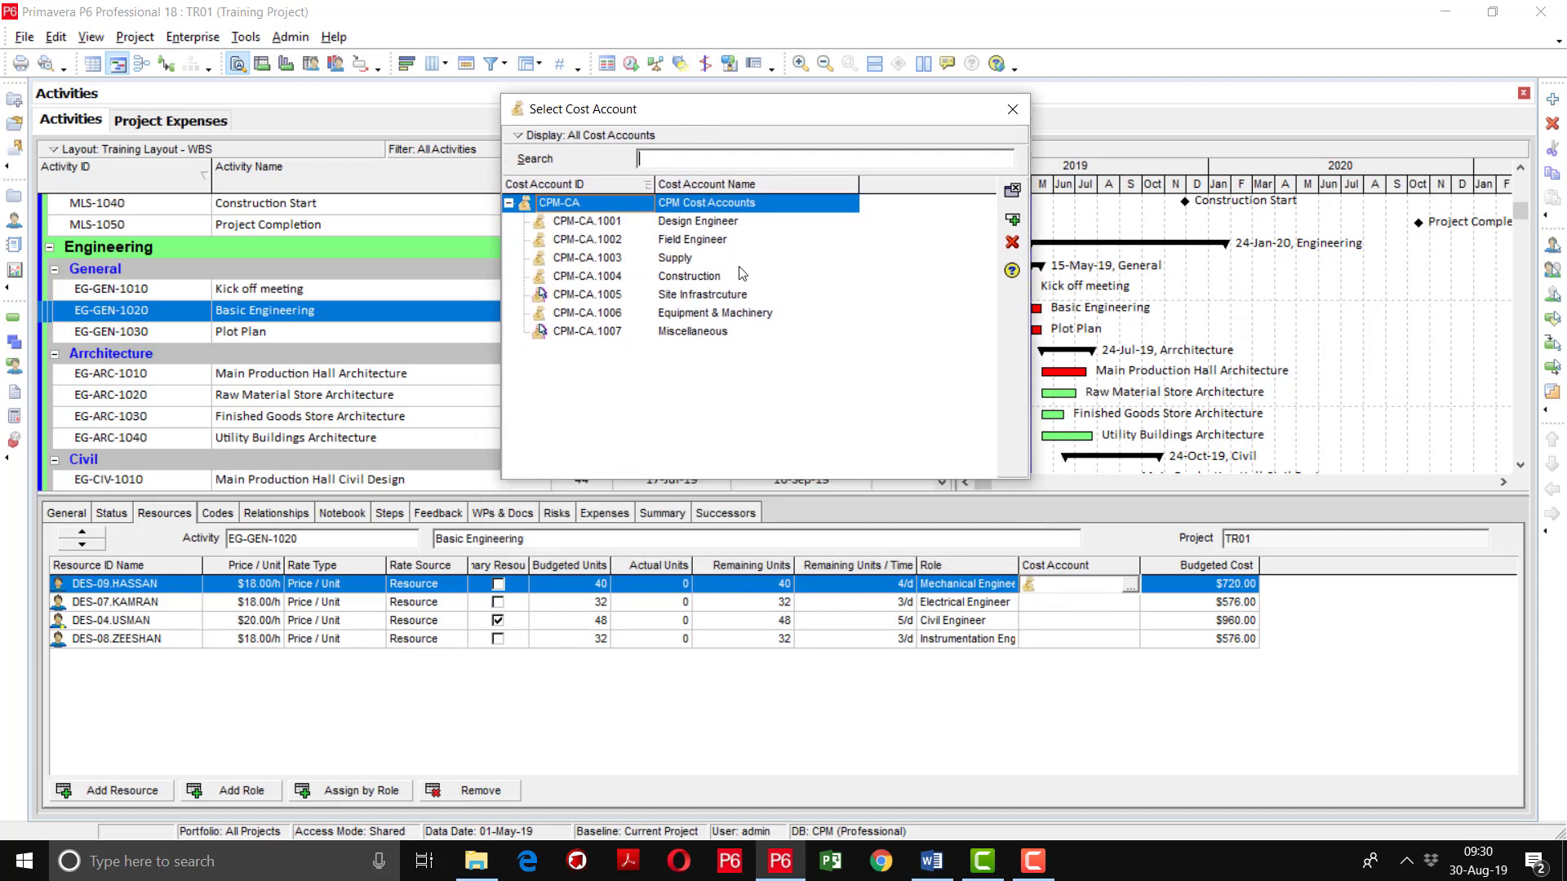
pyautogui.doubleClick(710, 225)
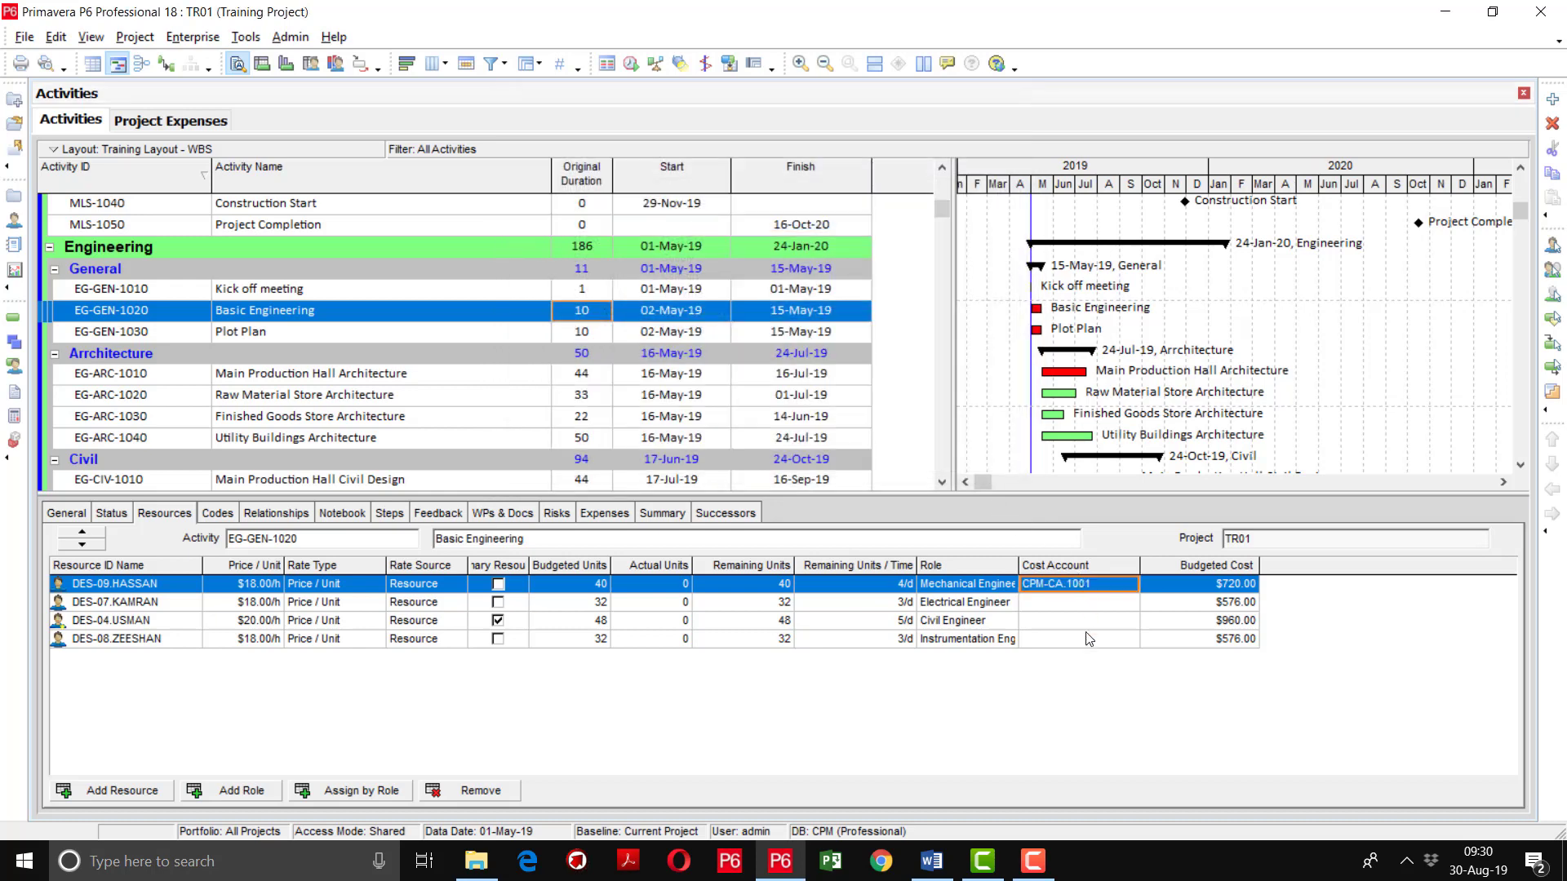
# Assign cost account CPM-CA.1001, Design Engineer, to resources DES-07, DES-04 and DES-08 on the Basic Engineering activity.
pyautogui.click(1133, 604)
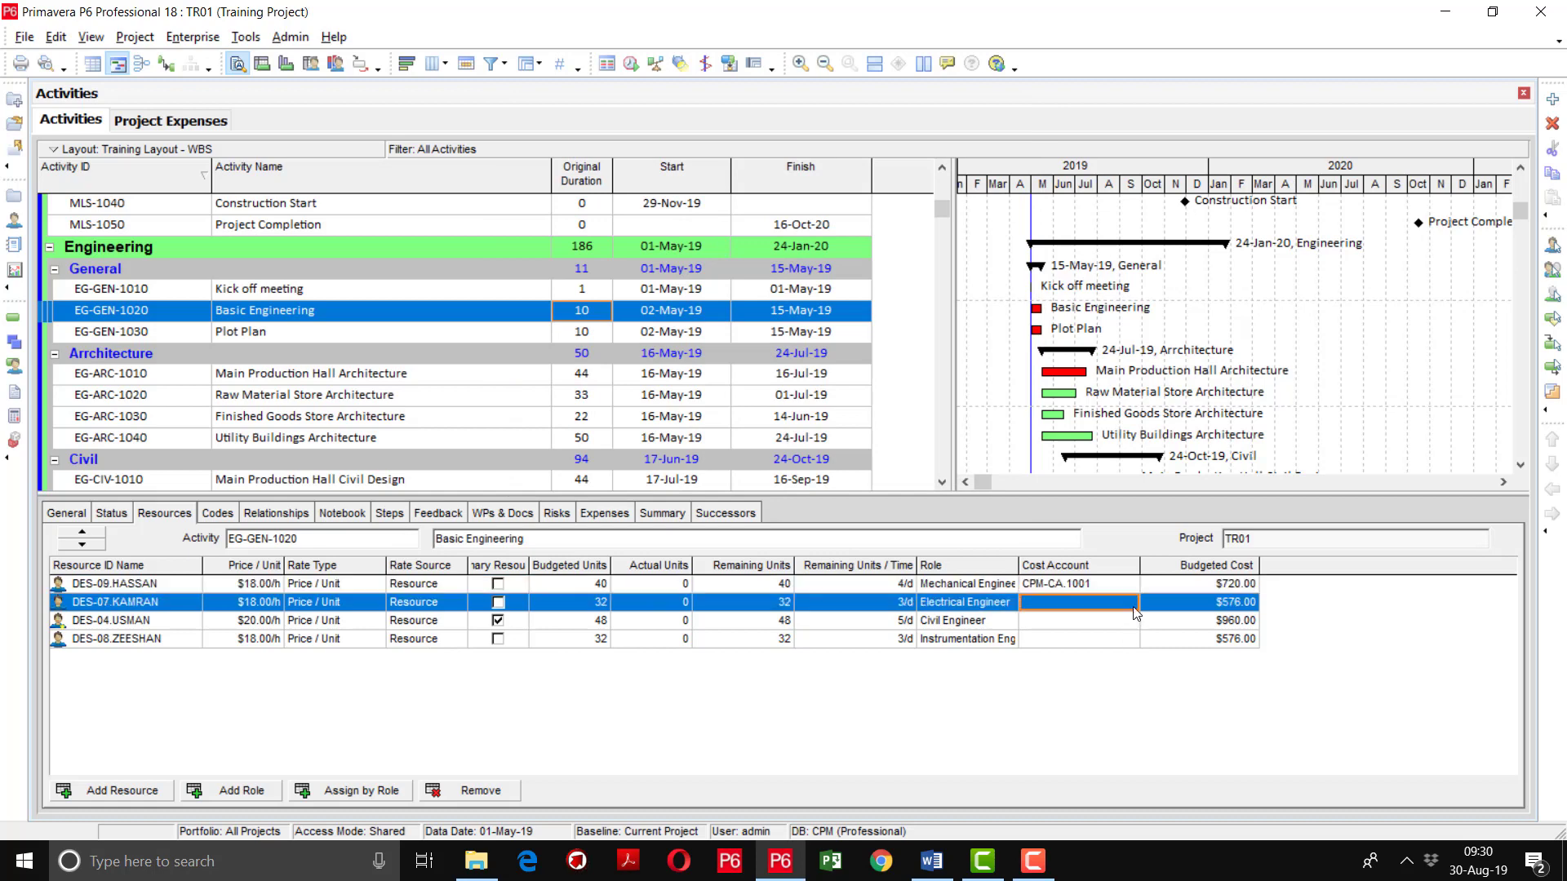
pyautogui.click(1133, 604)
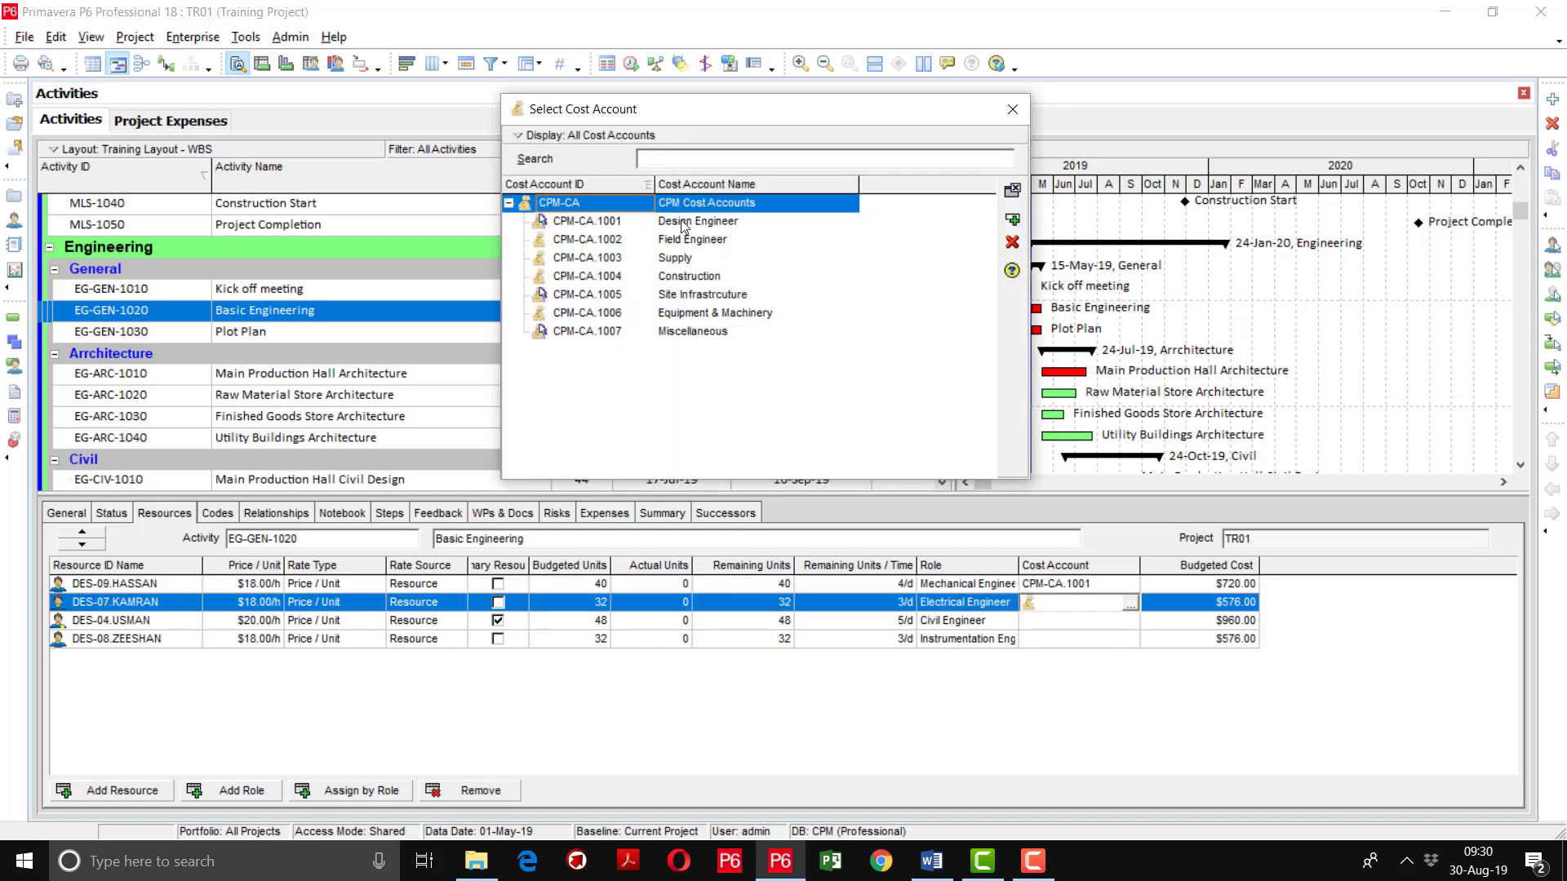
pyautogui.doubleClick(680, 220)
pyautogui.click(1131, 622)
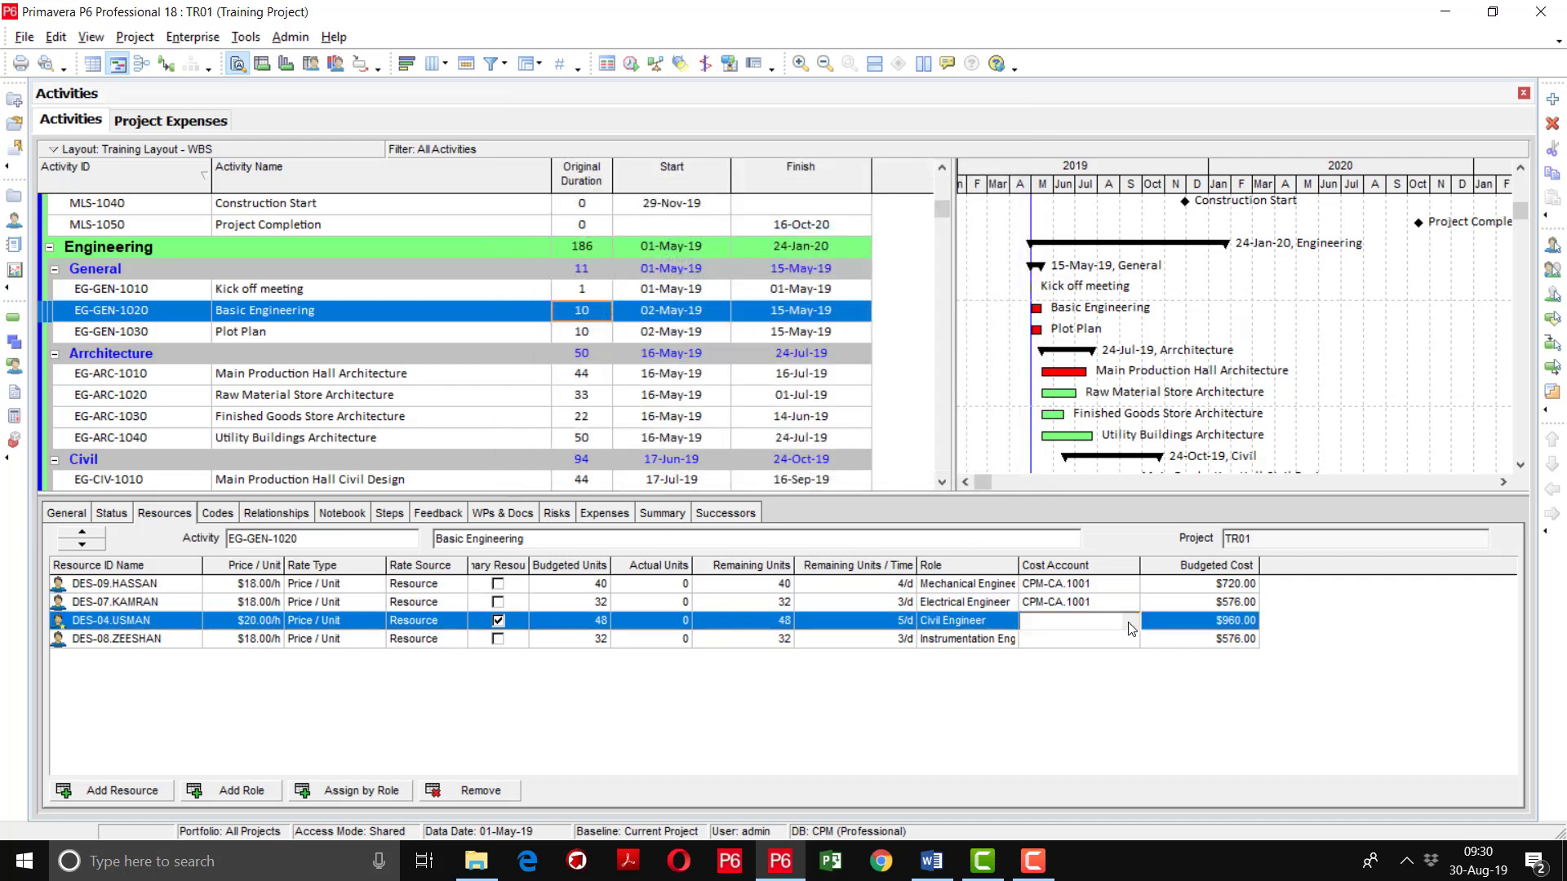
pyautogui.click(1130, 622)
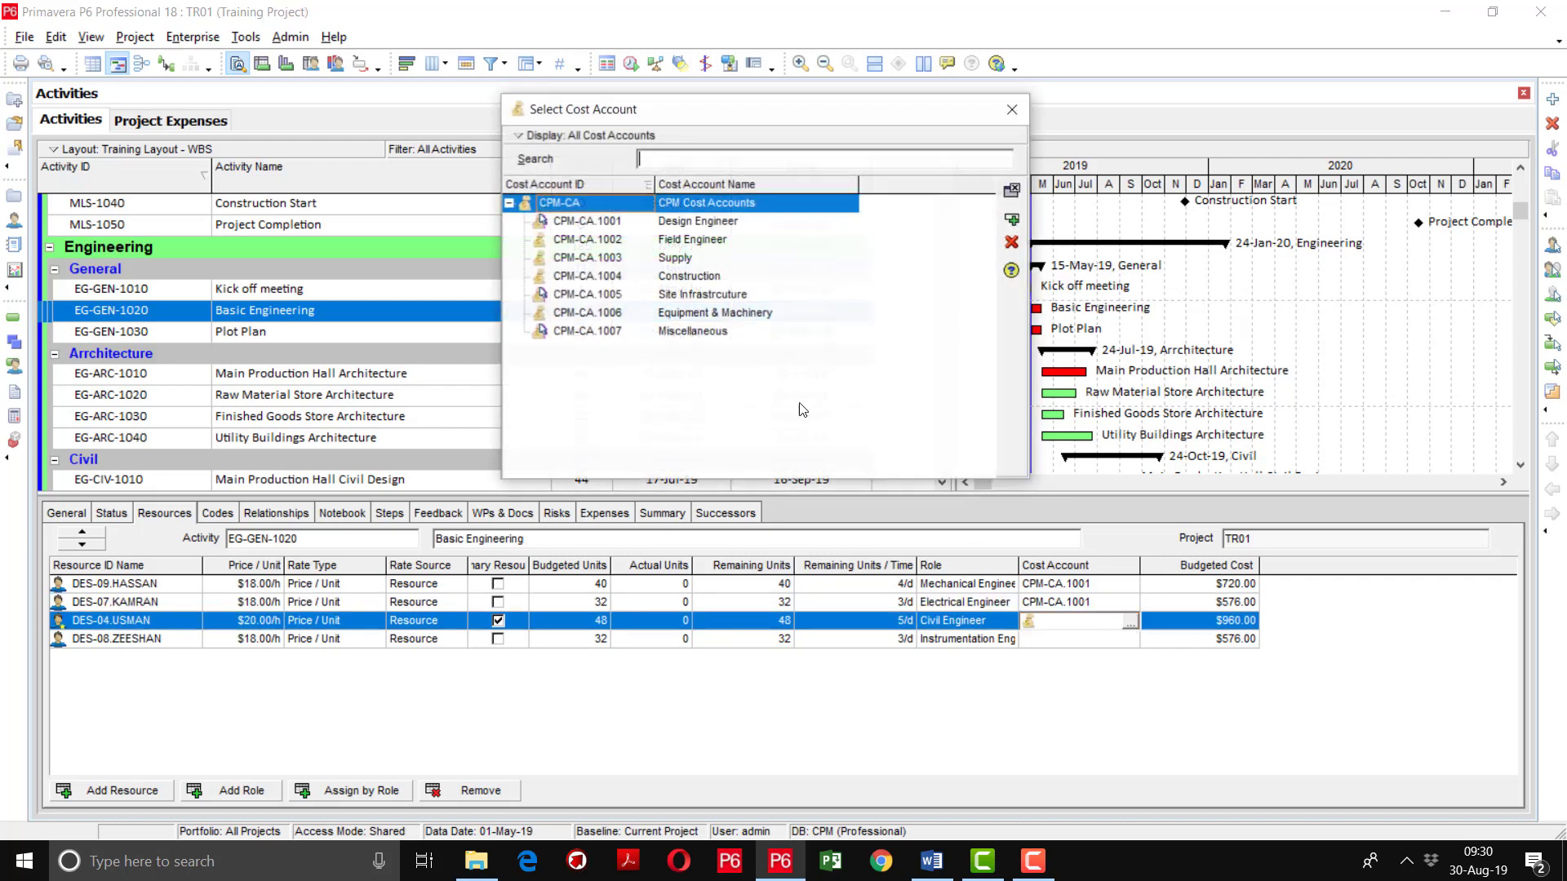
pyautogui.click(697, 229)
pyautogui.doubleClick(697, 228)
pyautogui.click(1131, 639)
pyautogui.click(1130, 640)
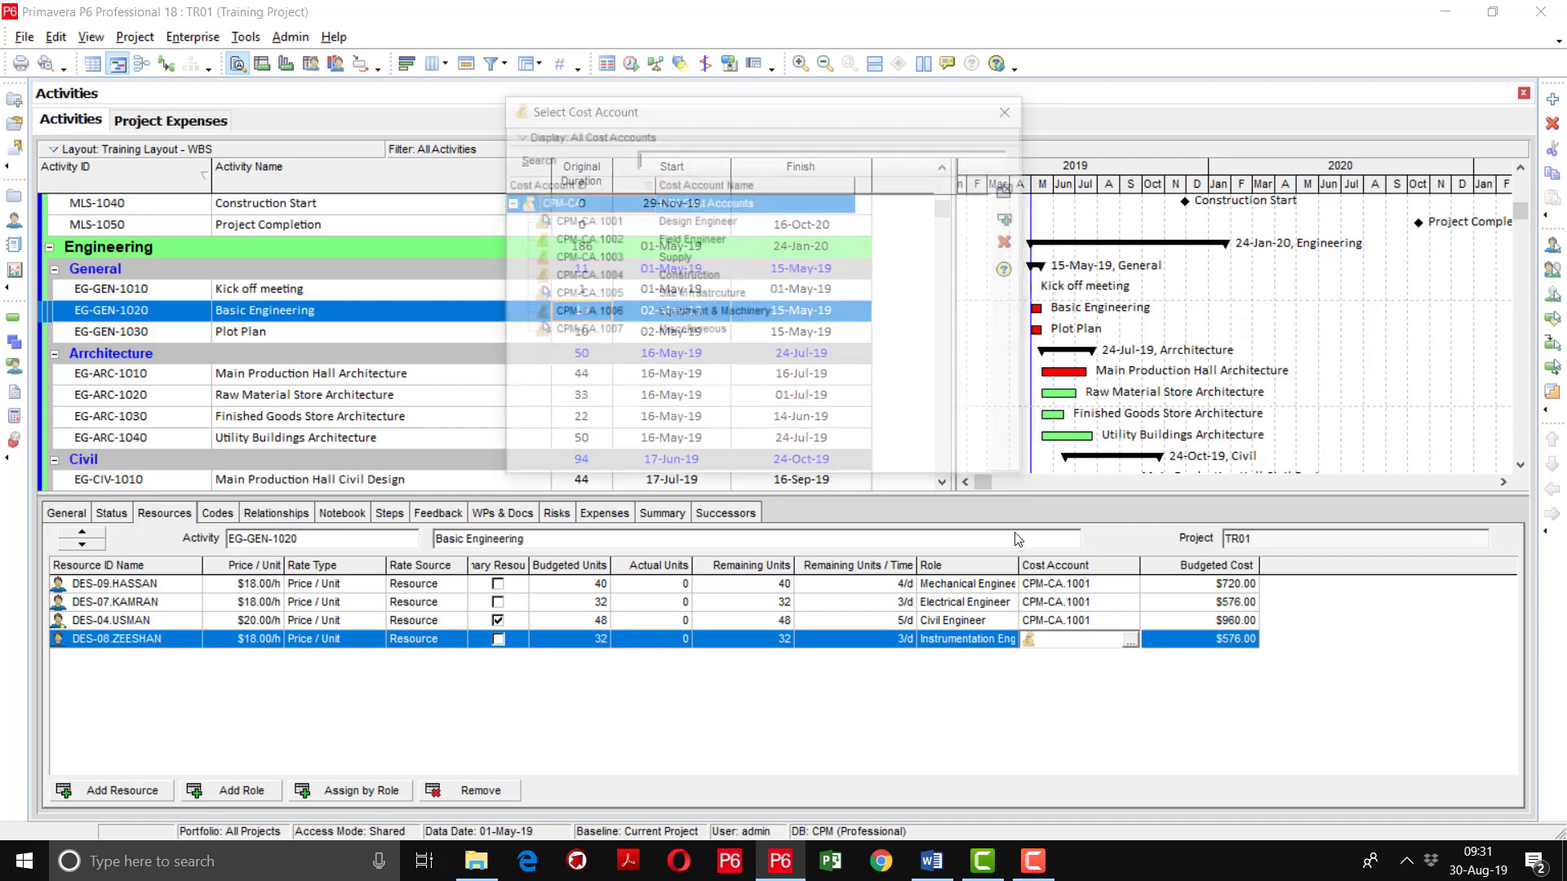
pyautogui.doubleClick(708, 219)
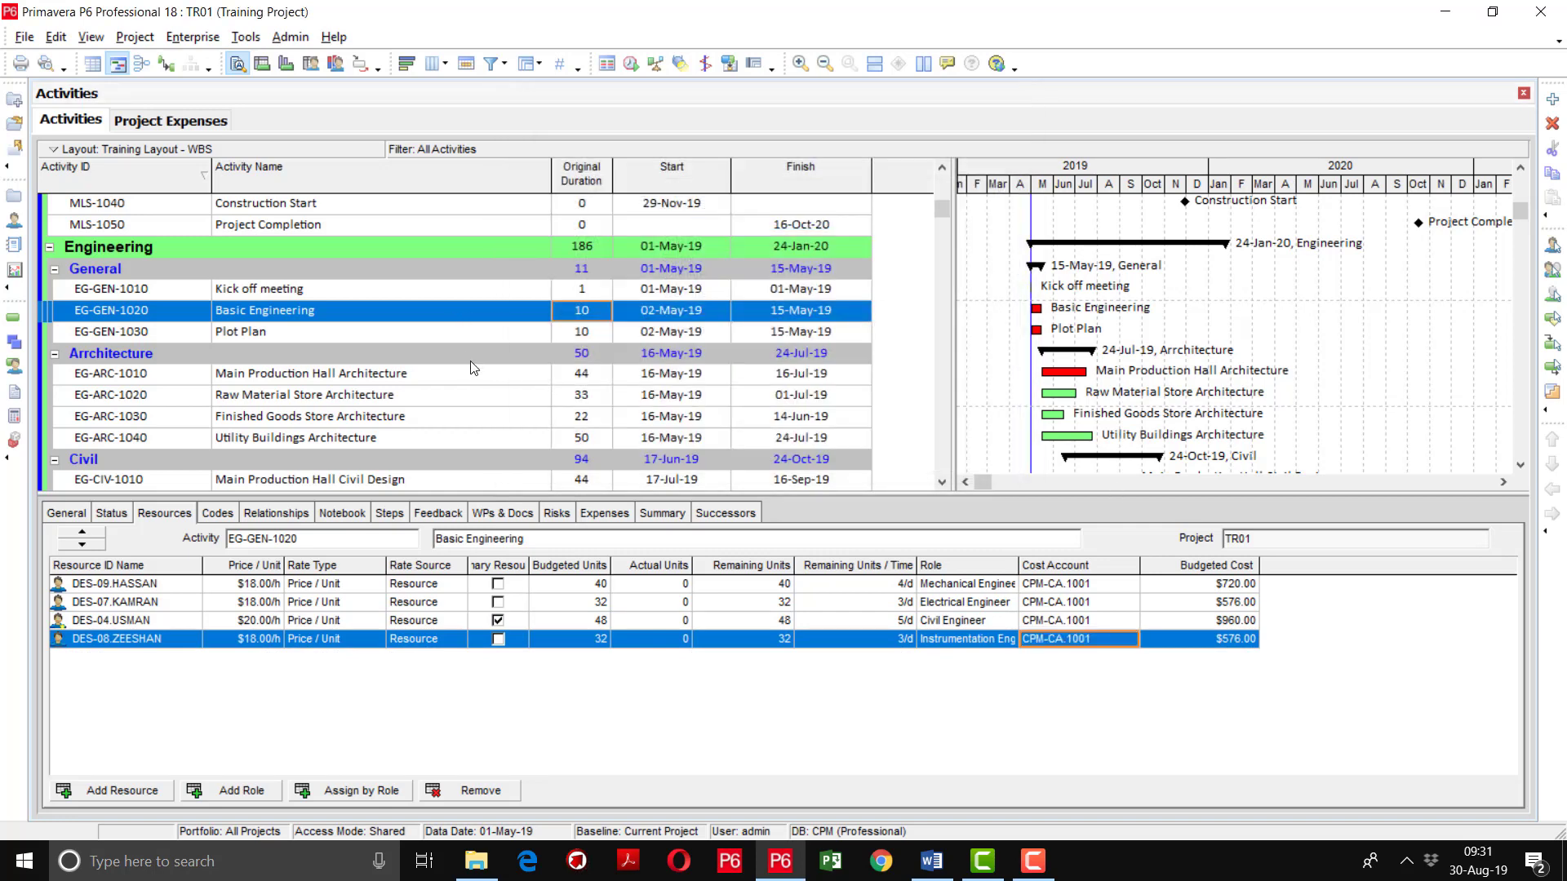
# Assign labor resource DES-01, an Architect, to the Main Production Hall Architecture activity EG-ARC-1010.
pyautogui.click(309, 377)
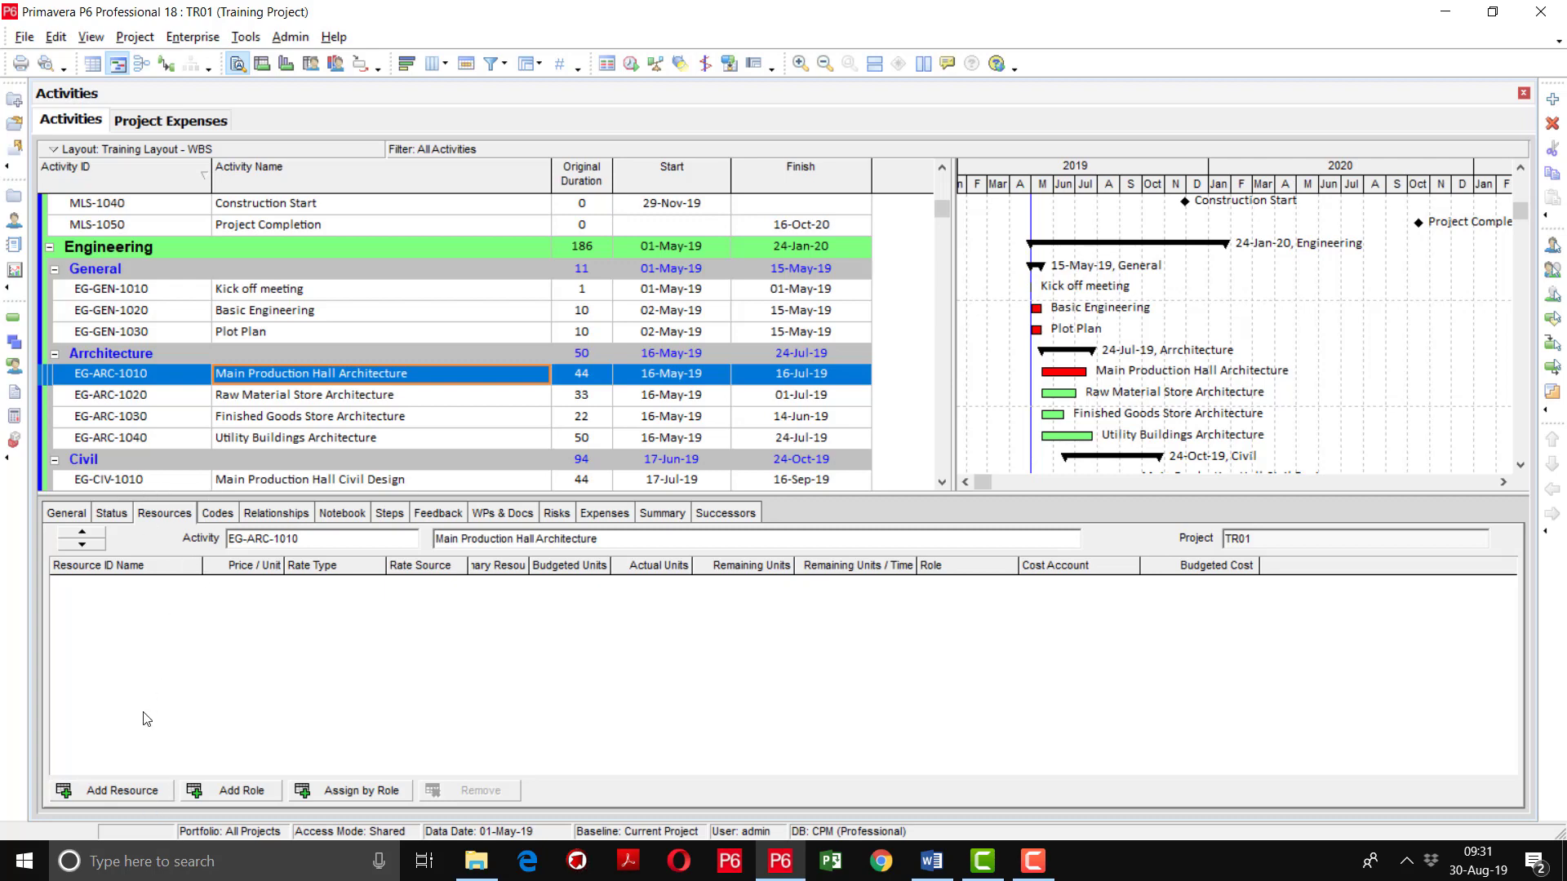
pyautogui.rightClick(310, 377)
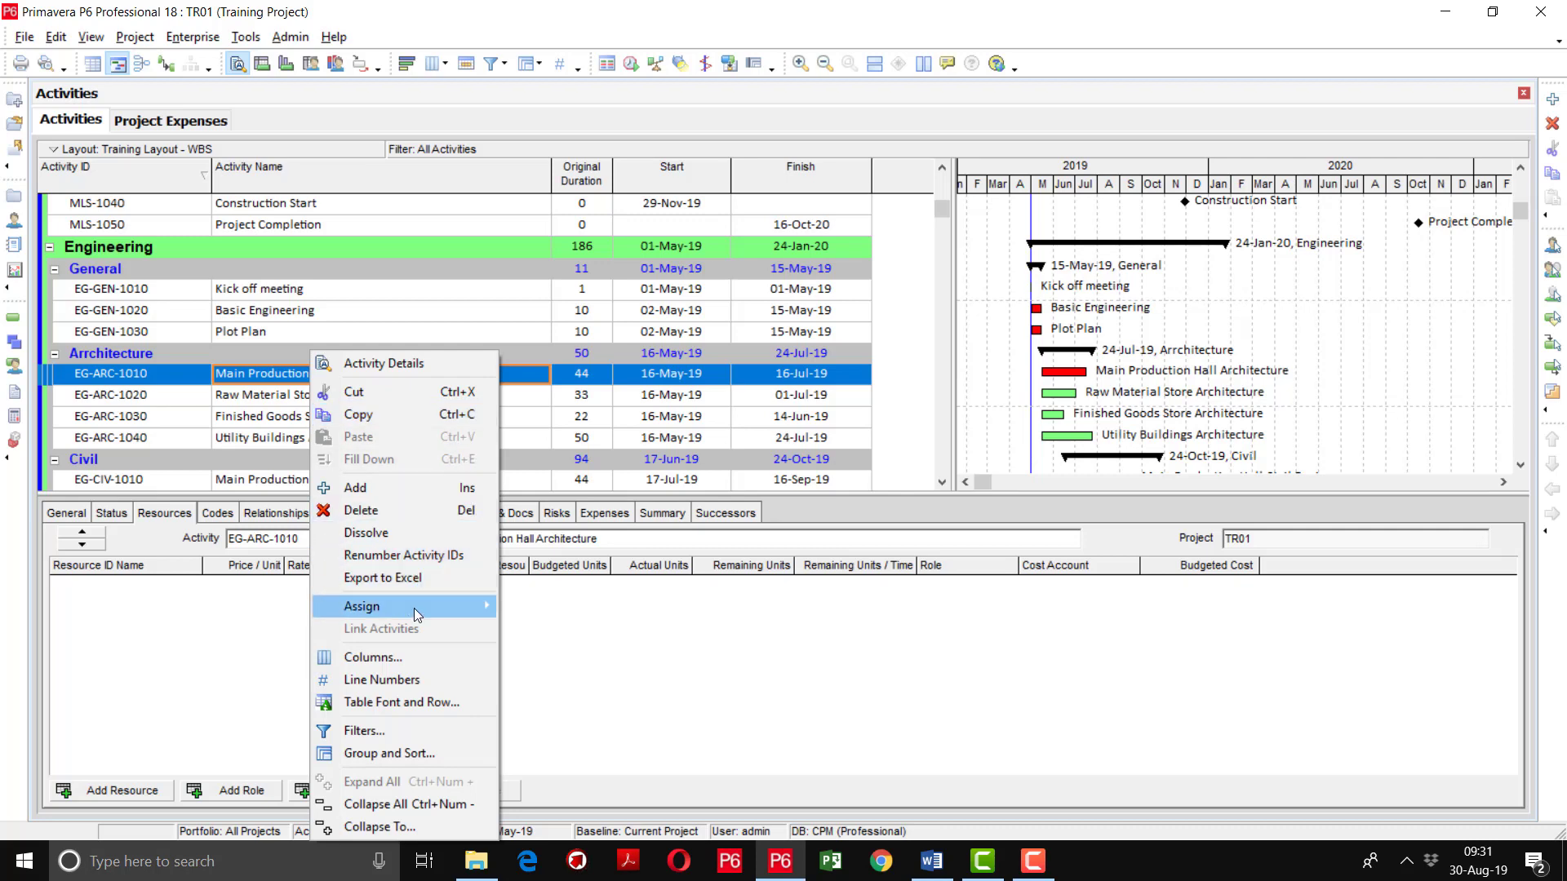
pyautogui.moveTo(415, 615)
pyautogui.click(568, 612)
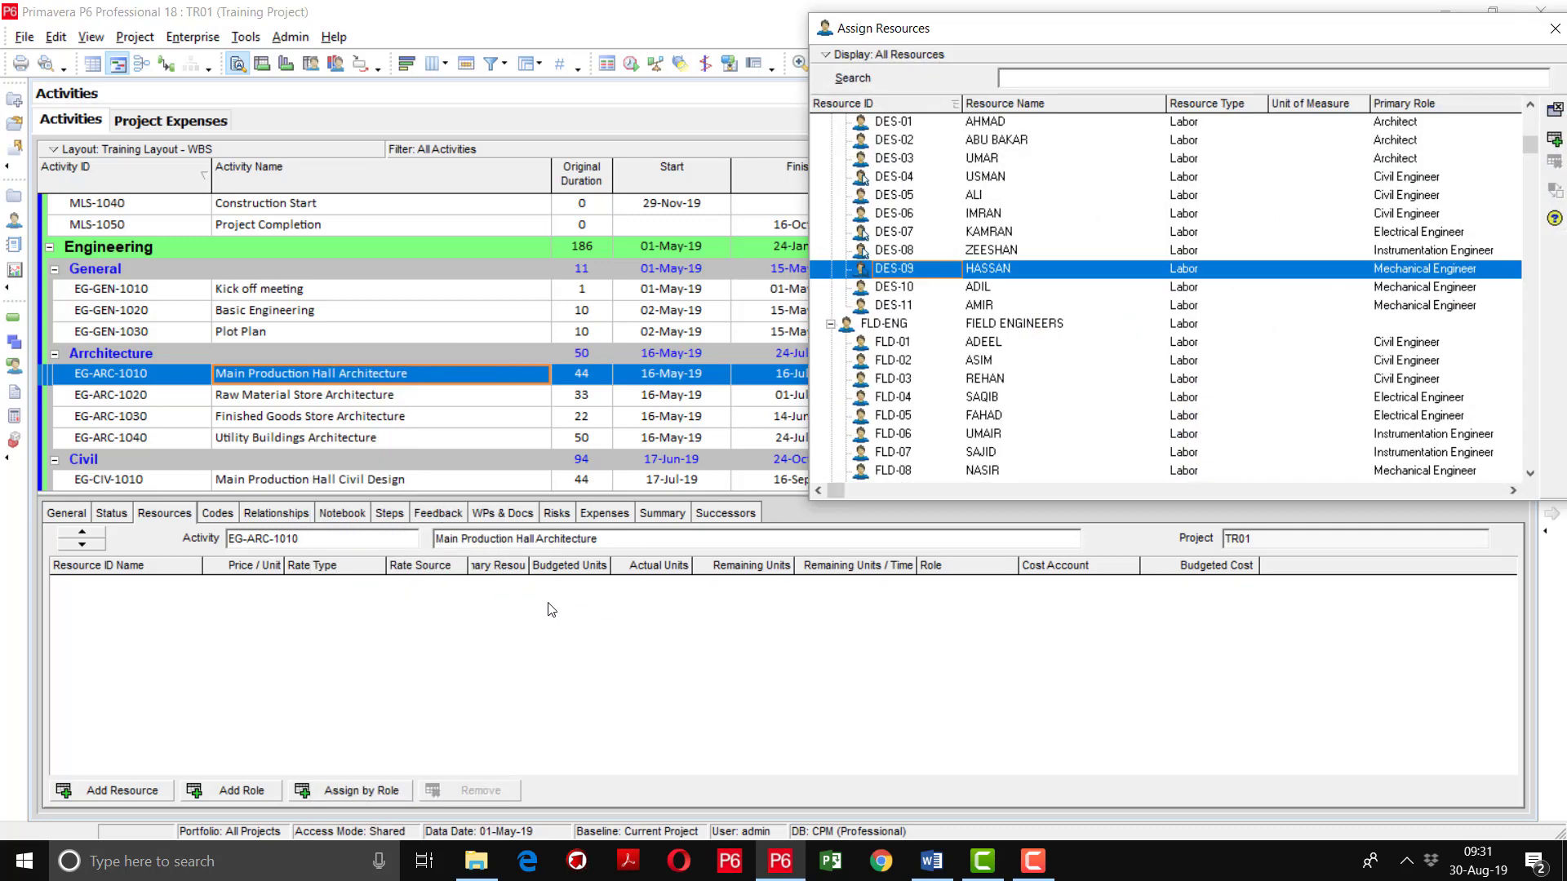
pyautogui.moveTo(1026, 33); pyautogui.dragTo(874, 173)
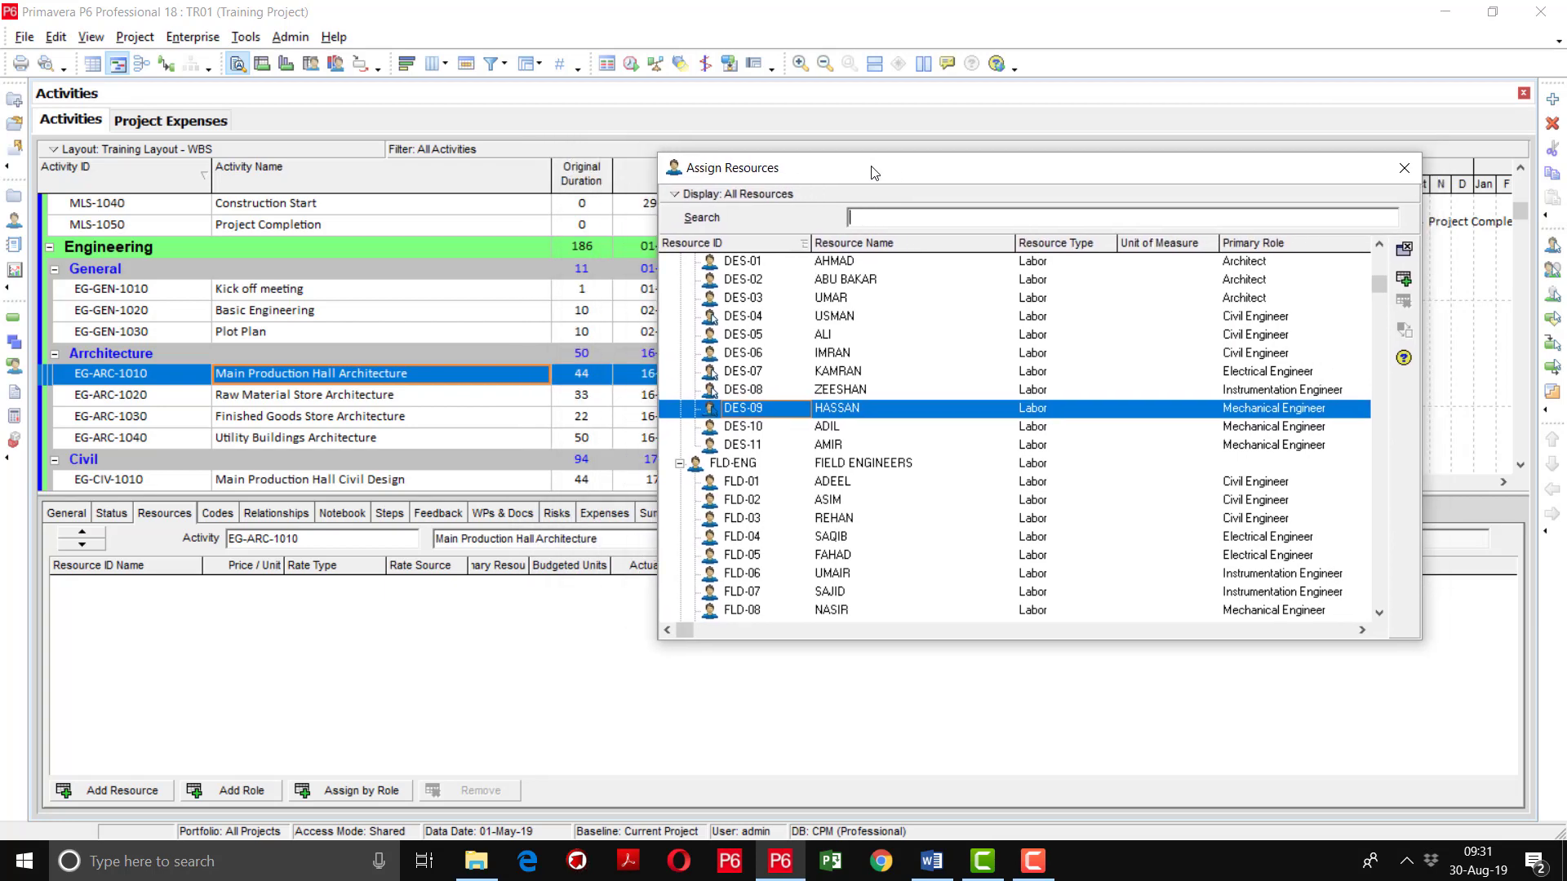
pyautogui.click(847, 262)
pyautogui.doubleClick(847, 262)
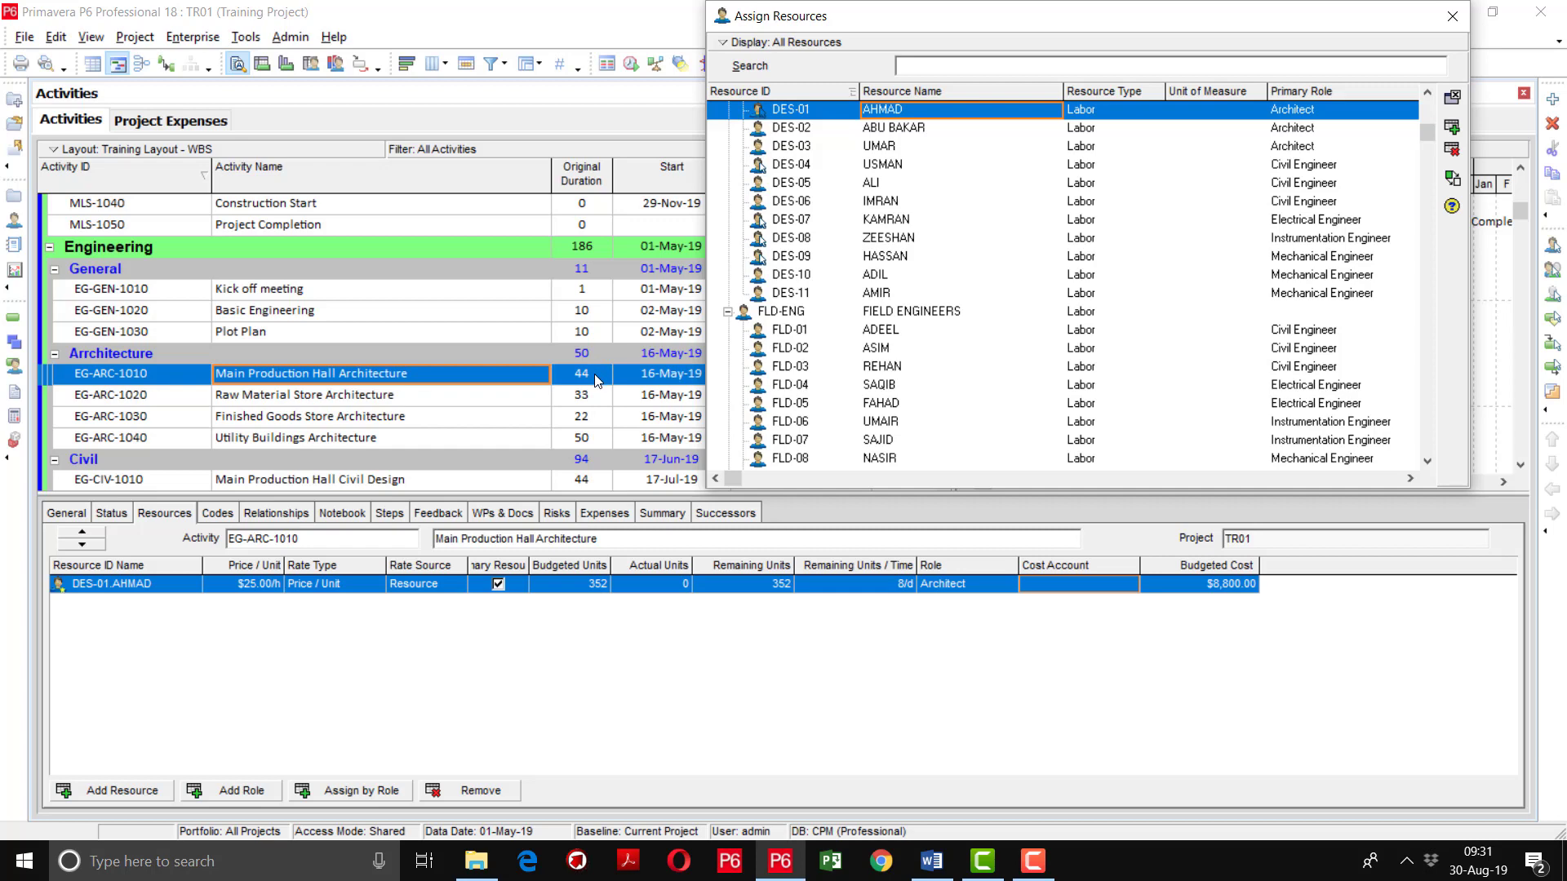
# Set the budgeted units of resource DES-01 to 300 on the Main Production Hall Architecture activity.
pyautogui.click(595, 583)
pyautogui.click(596, 583)
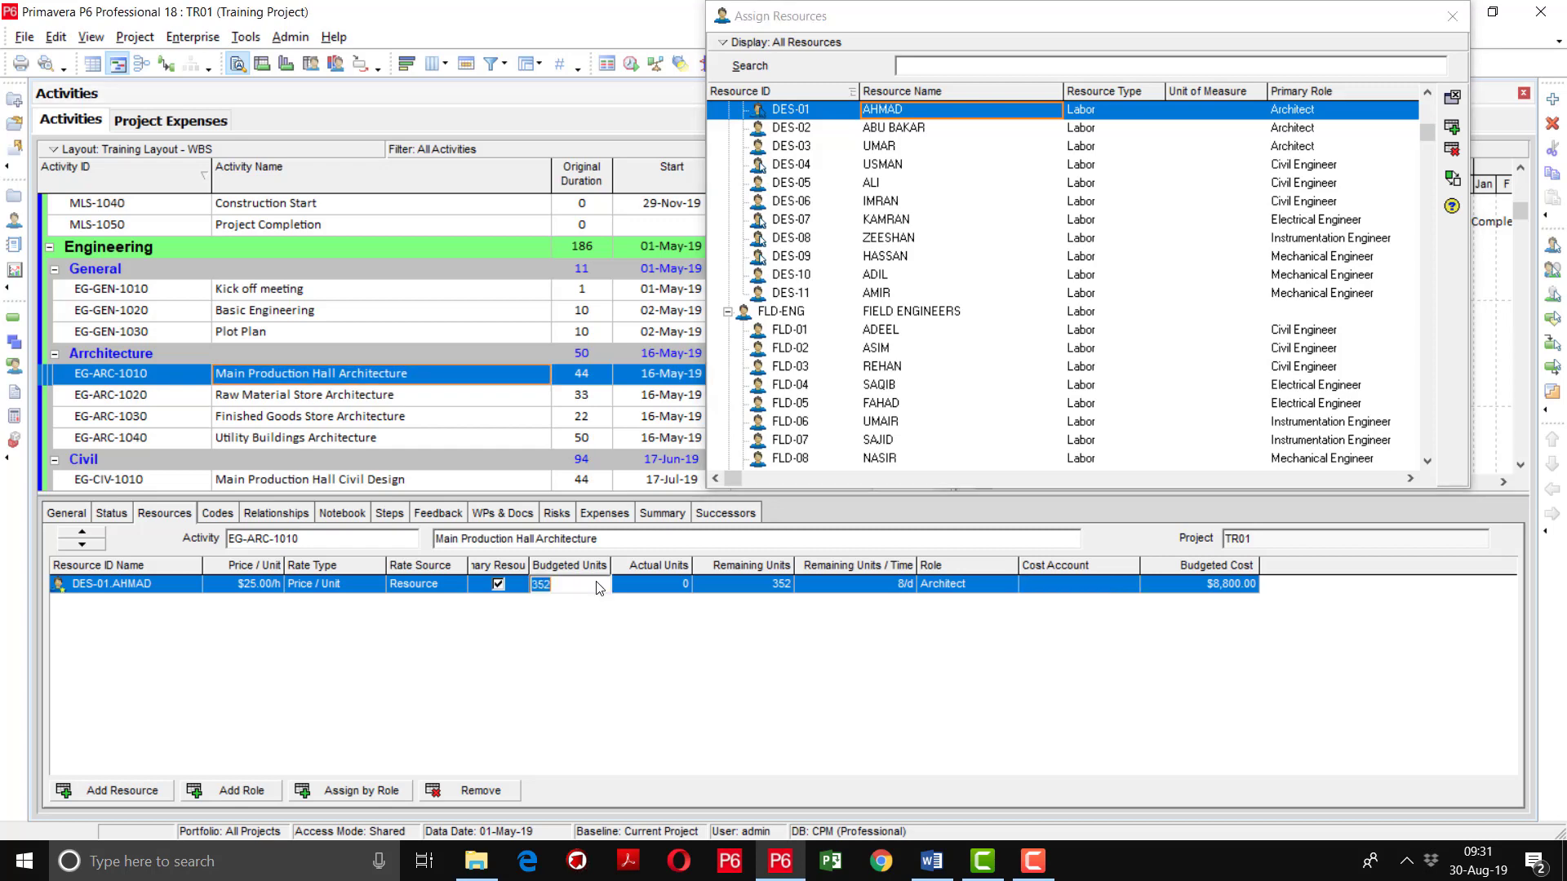
pyautogui.write('300')
pyautogui.press('Return')
# Assign cost account CPM-CA.1001, Design Engineer, to resource DES-01 and close the resource assignment list.
pyautogui.click(1125, 584)
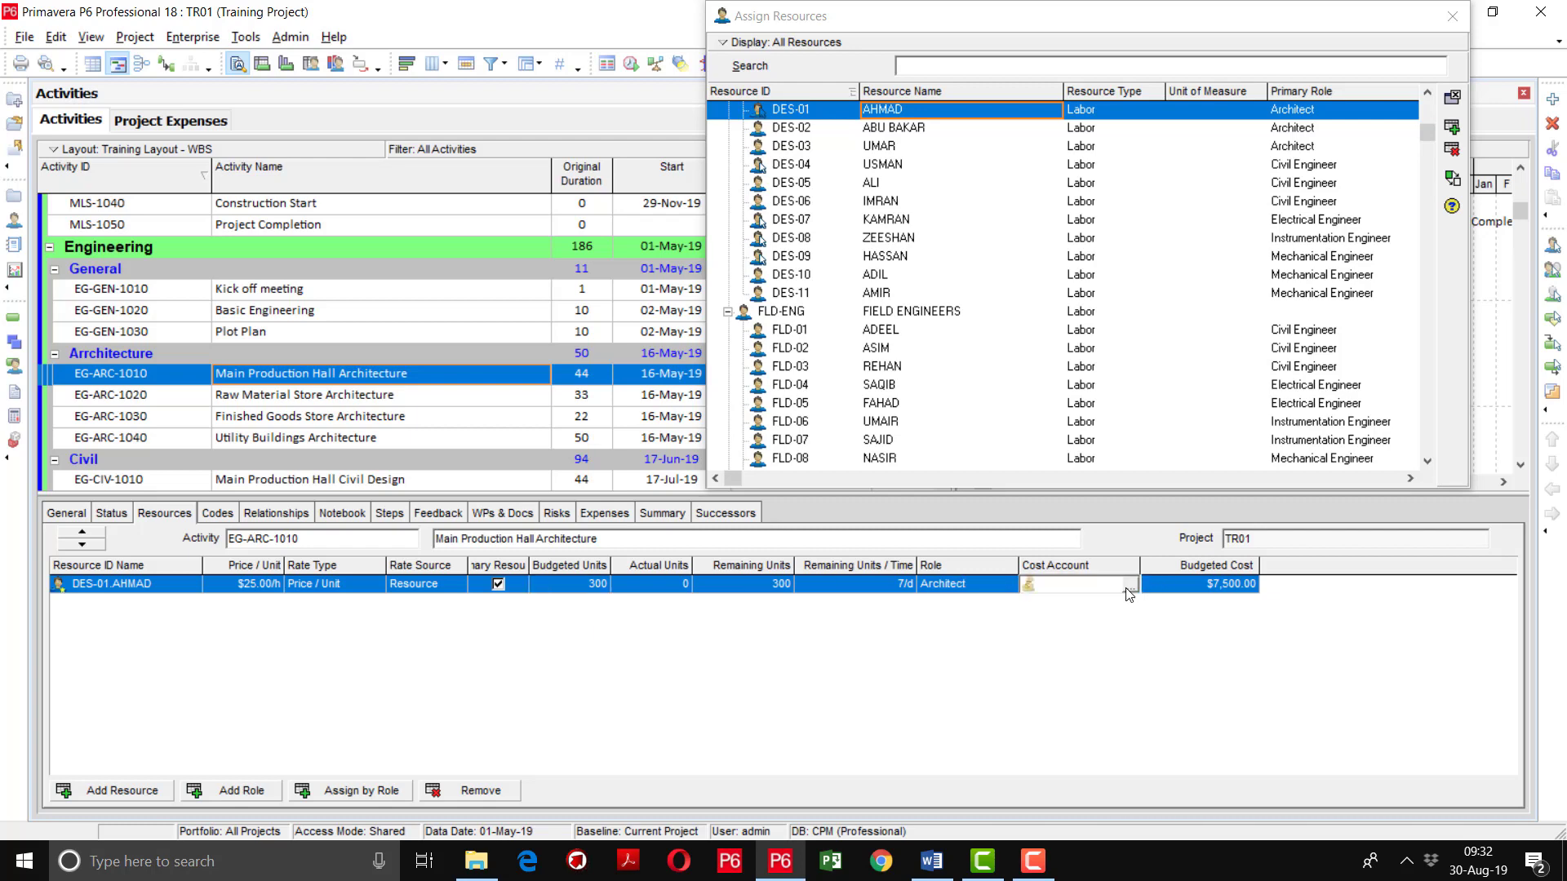
pyautogui.click(1130, 586)
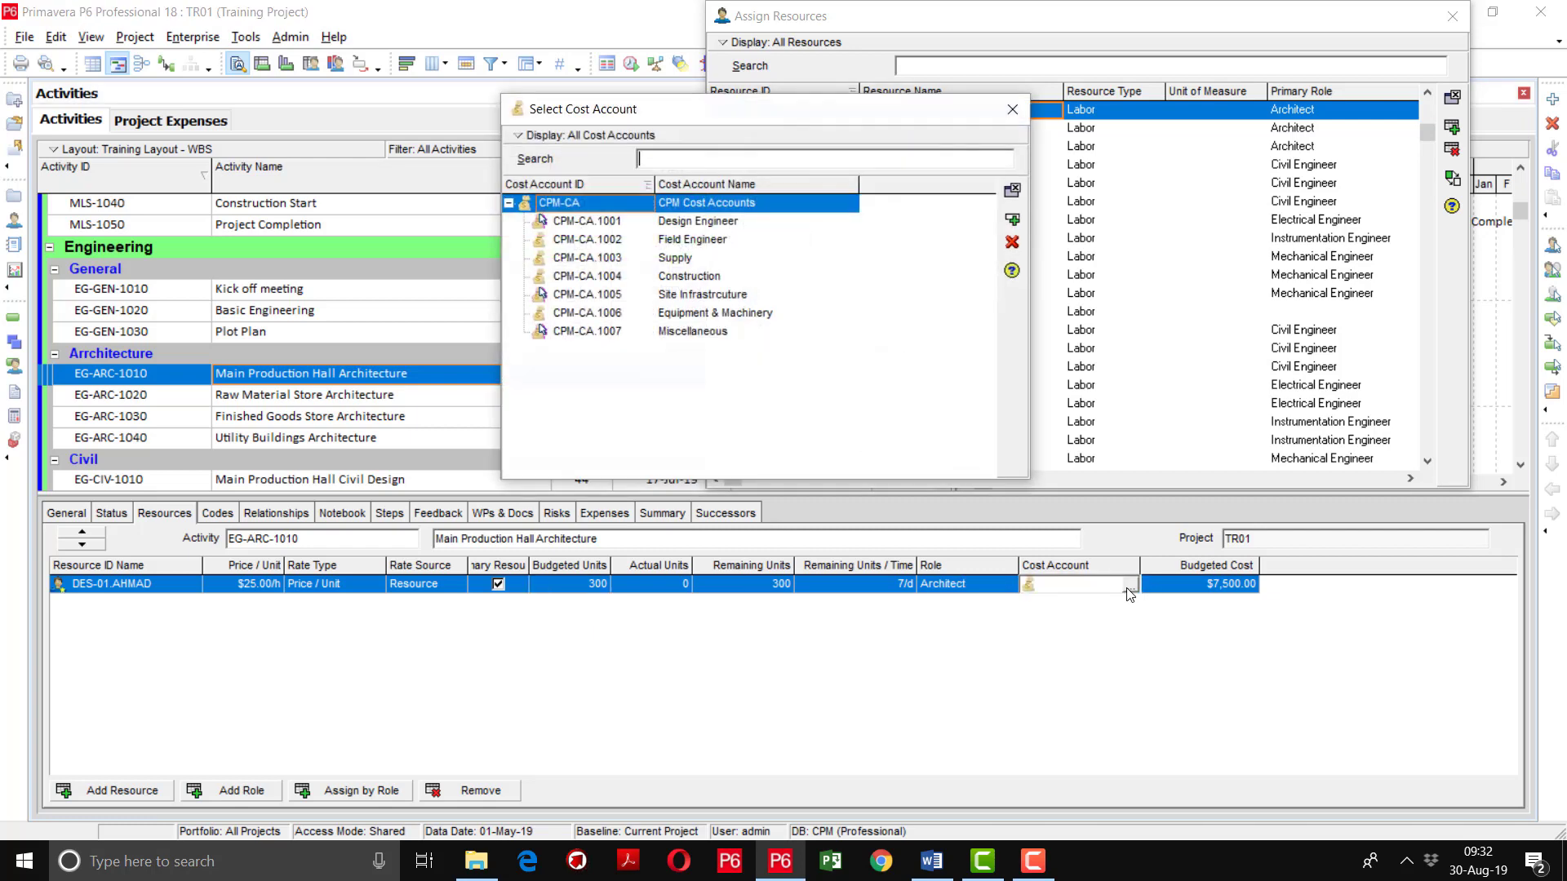
pyautogui.doubleClick(721, 224)
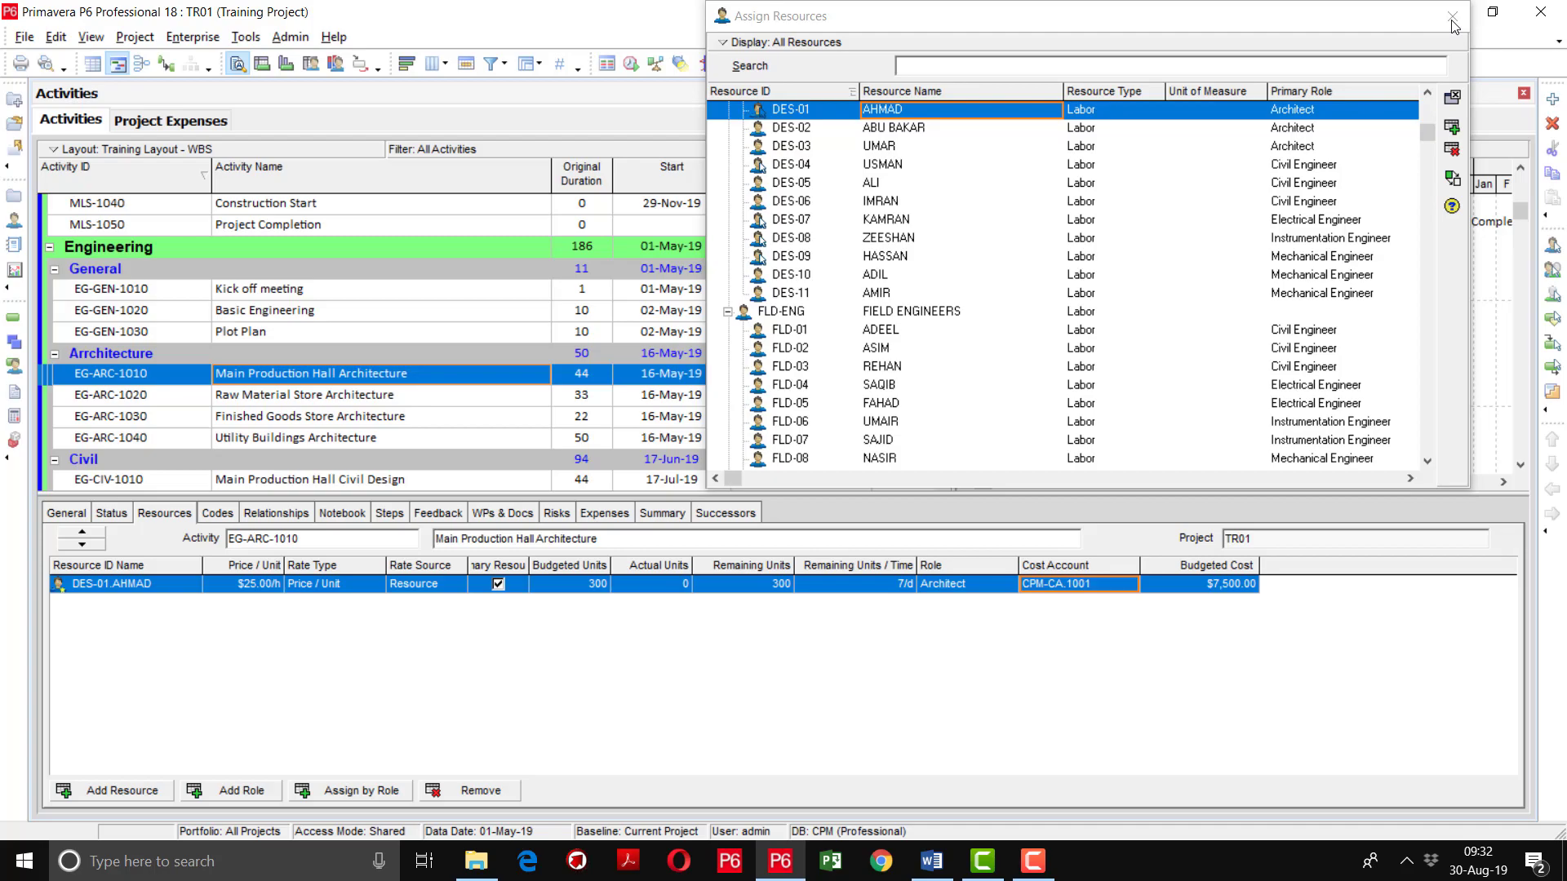
pyautogui.click(1452, 19)
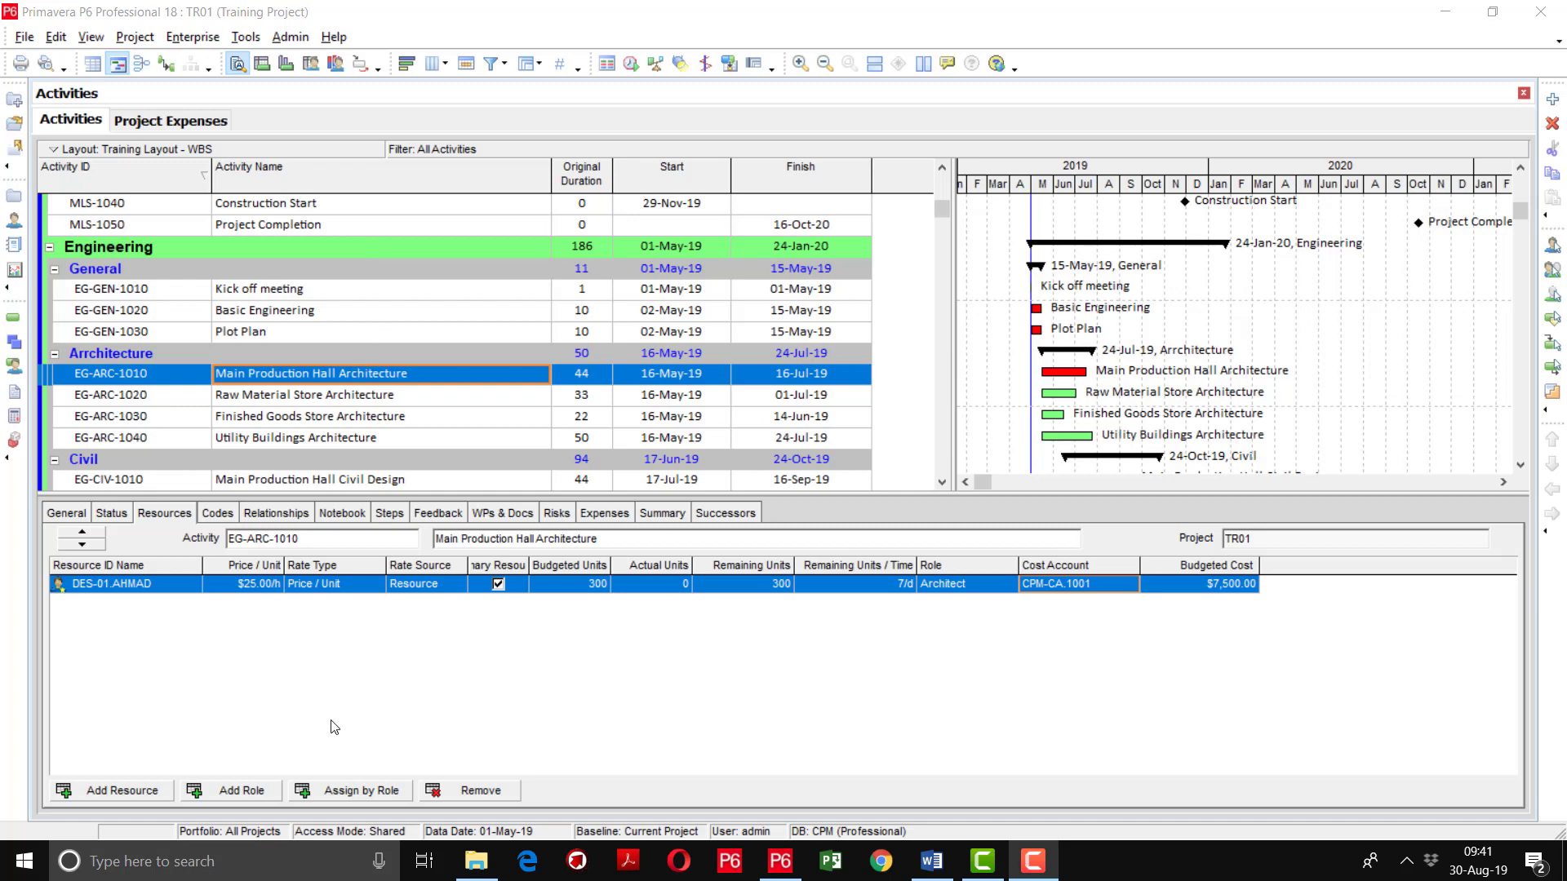
# Try to remove the DES-01 assignment from Main Production Hall Architecture, first from the activity's resource details and again from the resource assignment list.
pyautogui.click(459, 790)
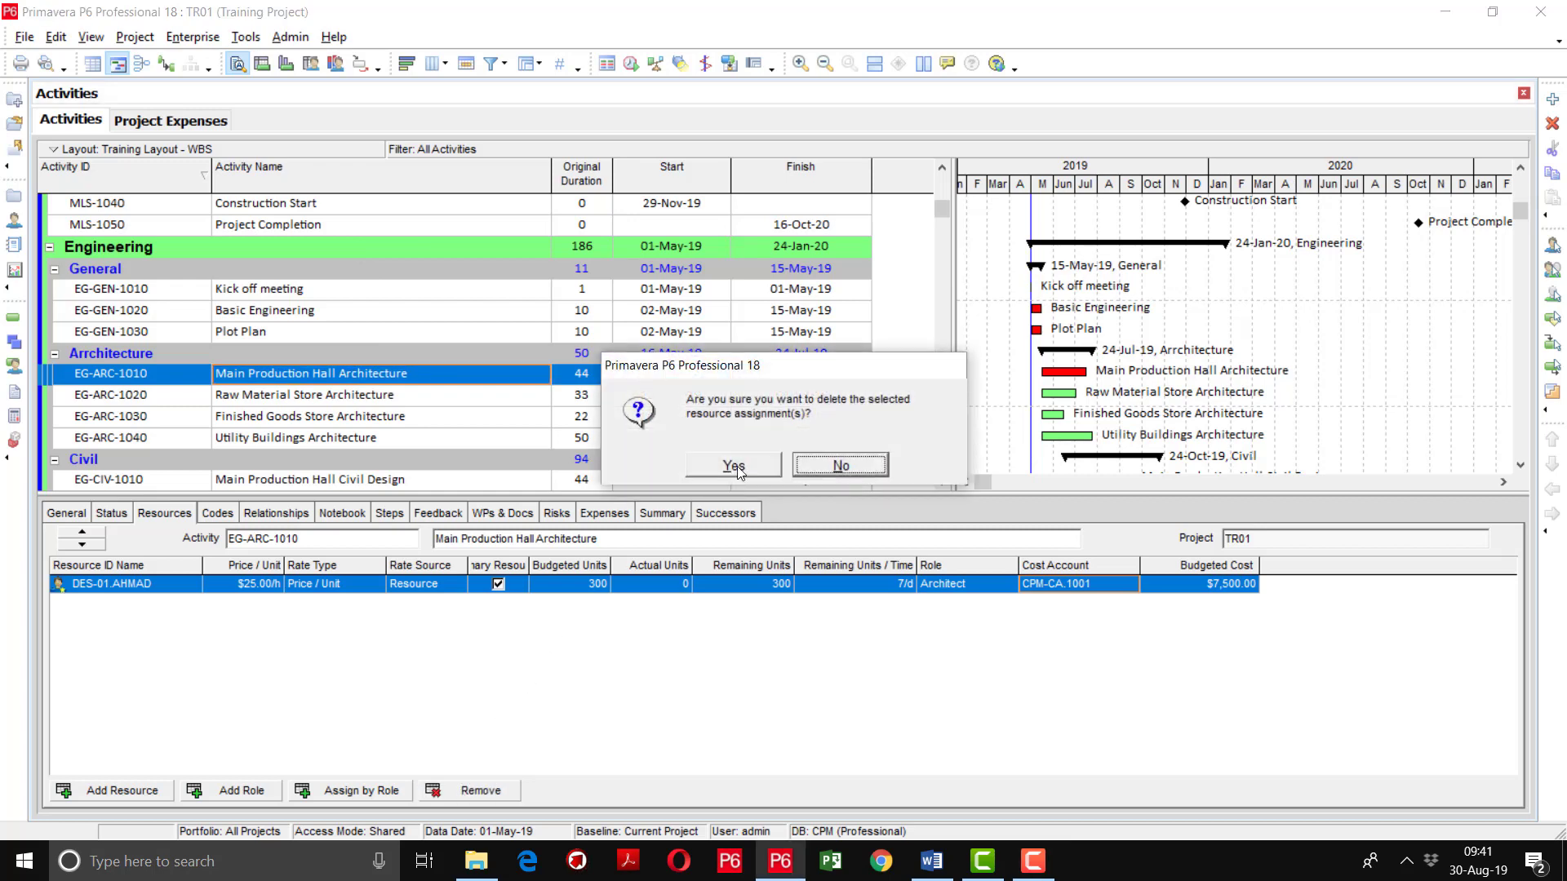
pyautogui.click(820, 470)
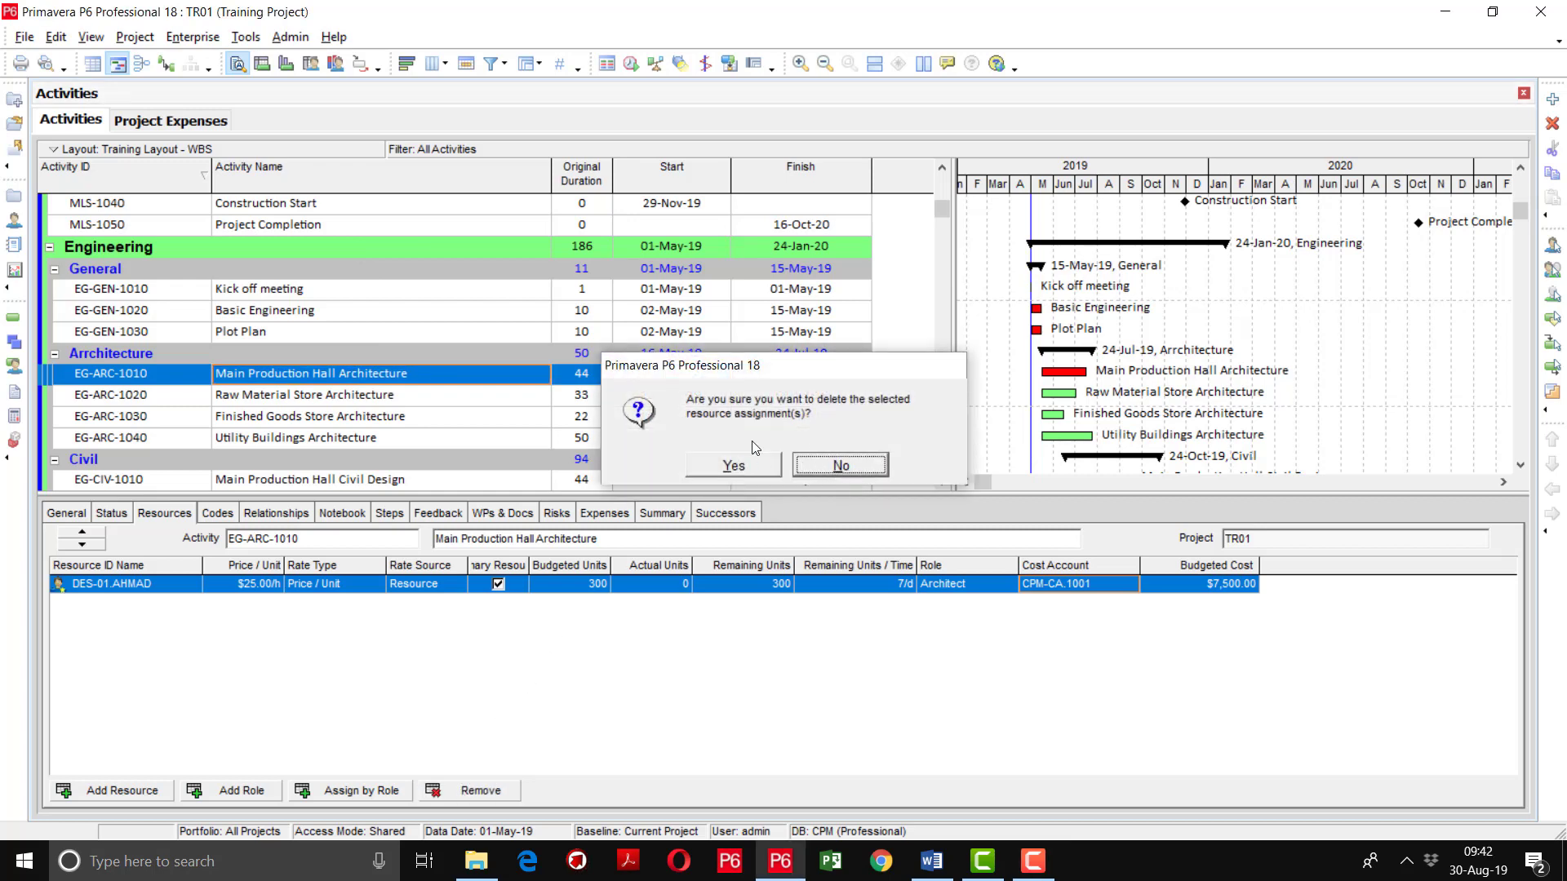
pyautogui.rightClick(359, 376)
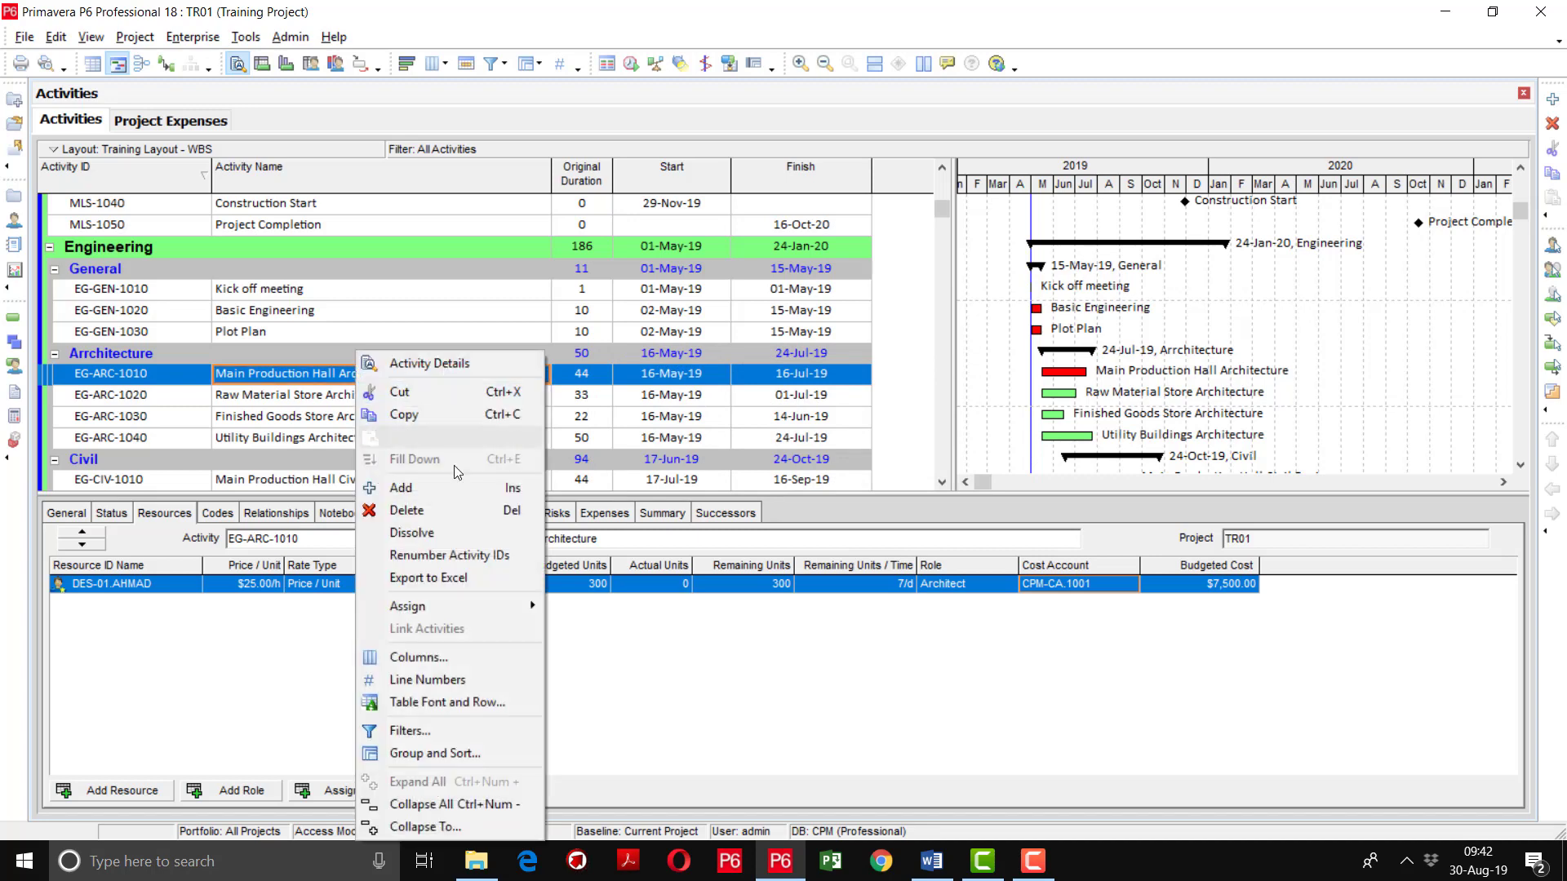
pyautogui.moveTo(462, 612)
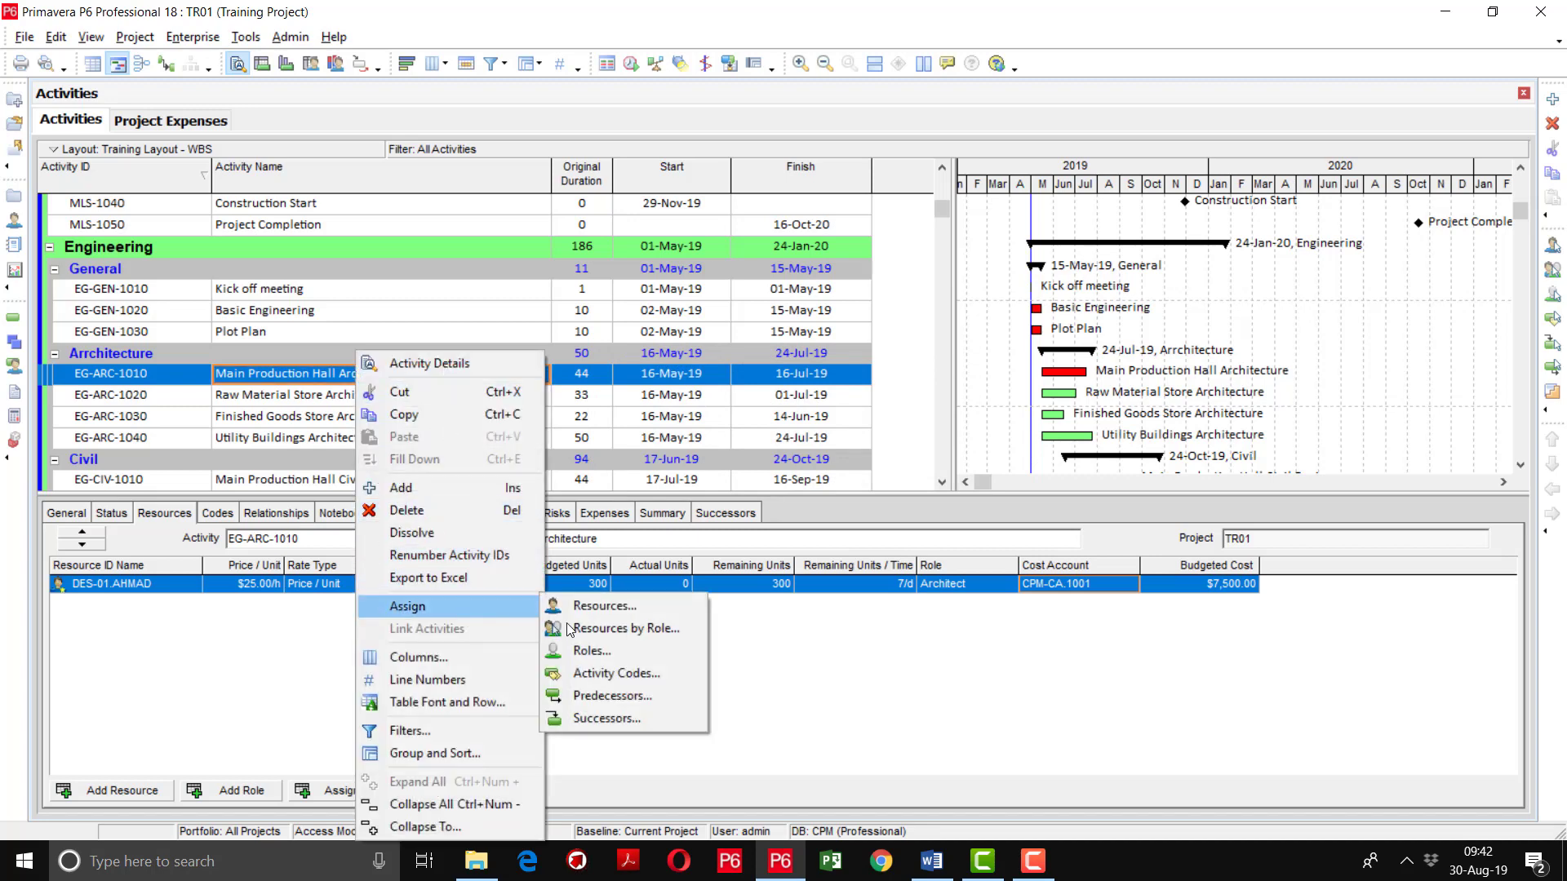
pyautogui.click(624, 605)
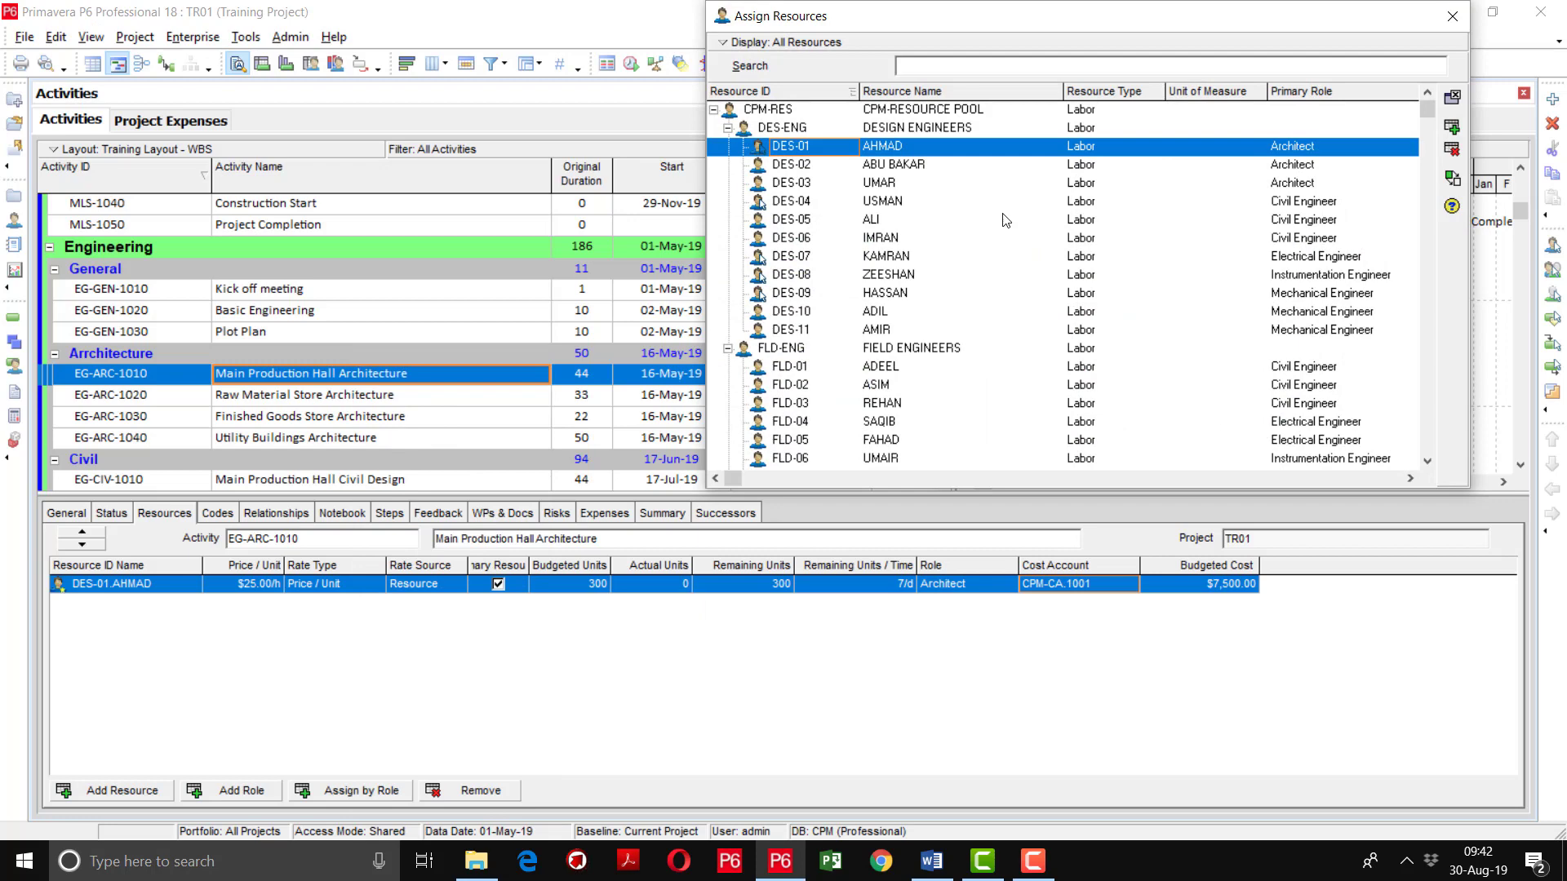
pyautogui.click(972, 171)
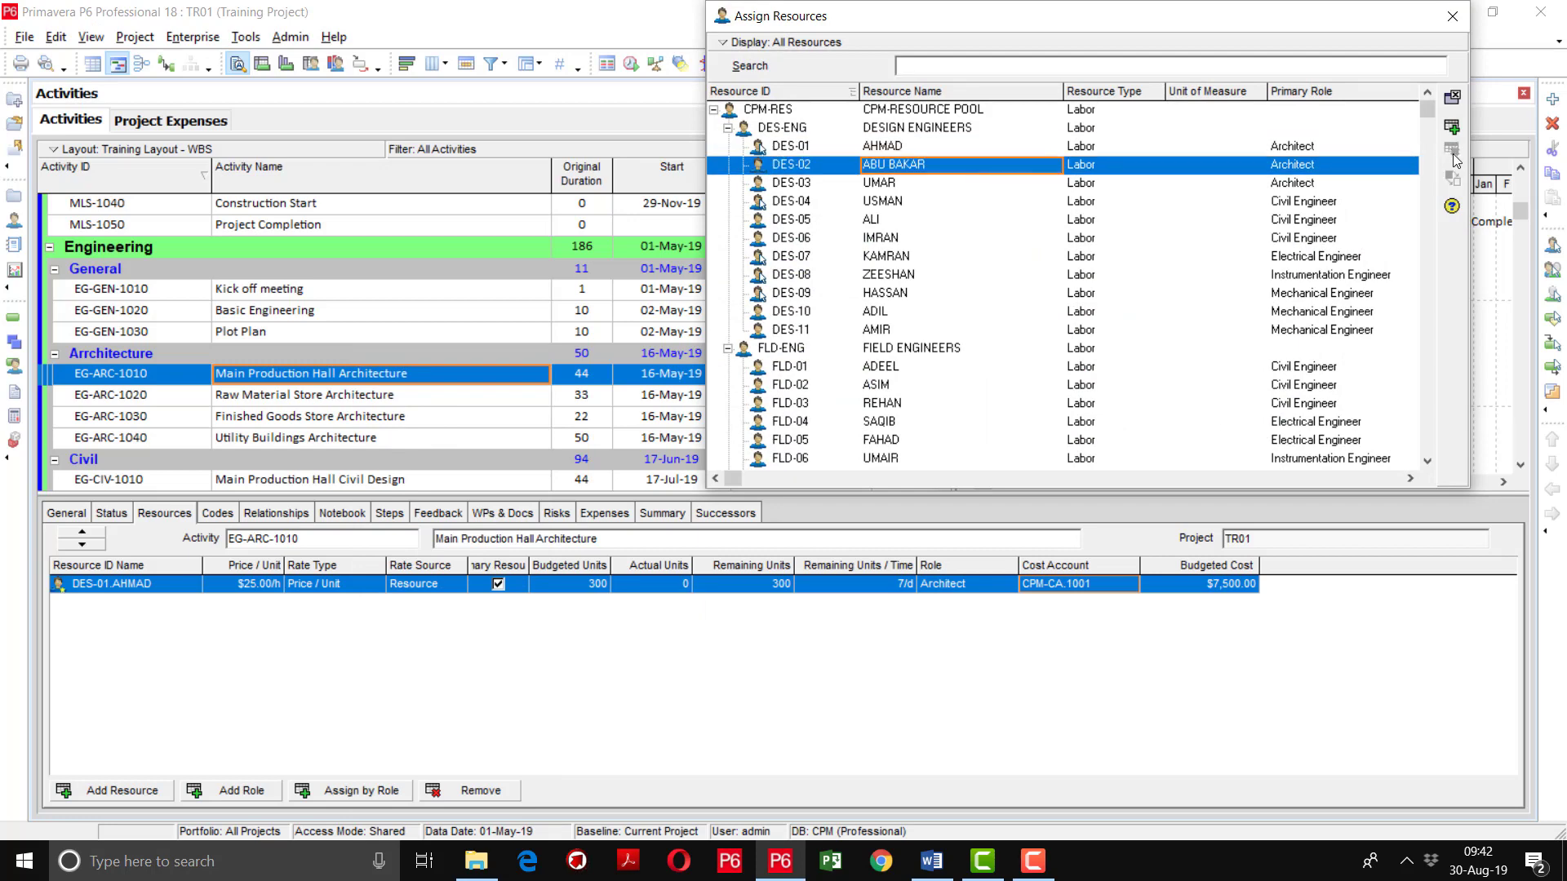
pyautogui.click(933, 149)
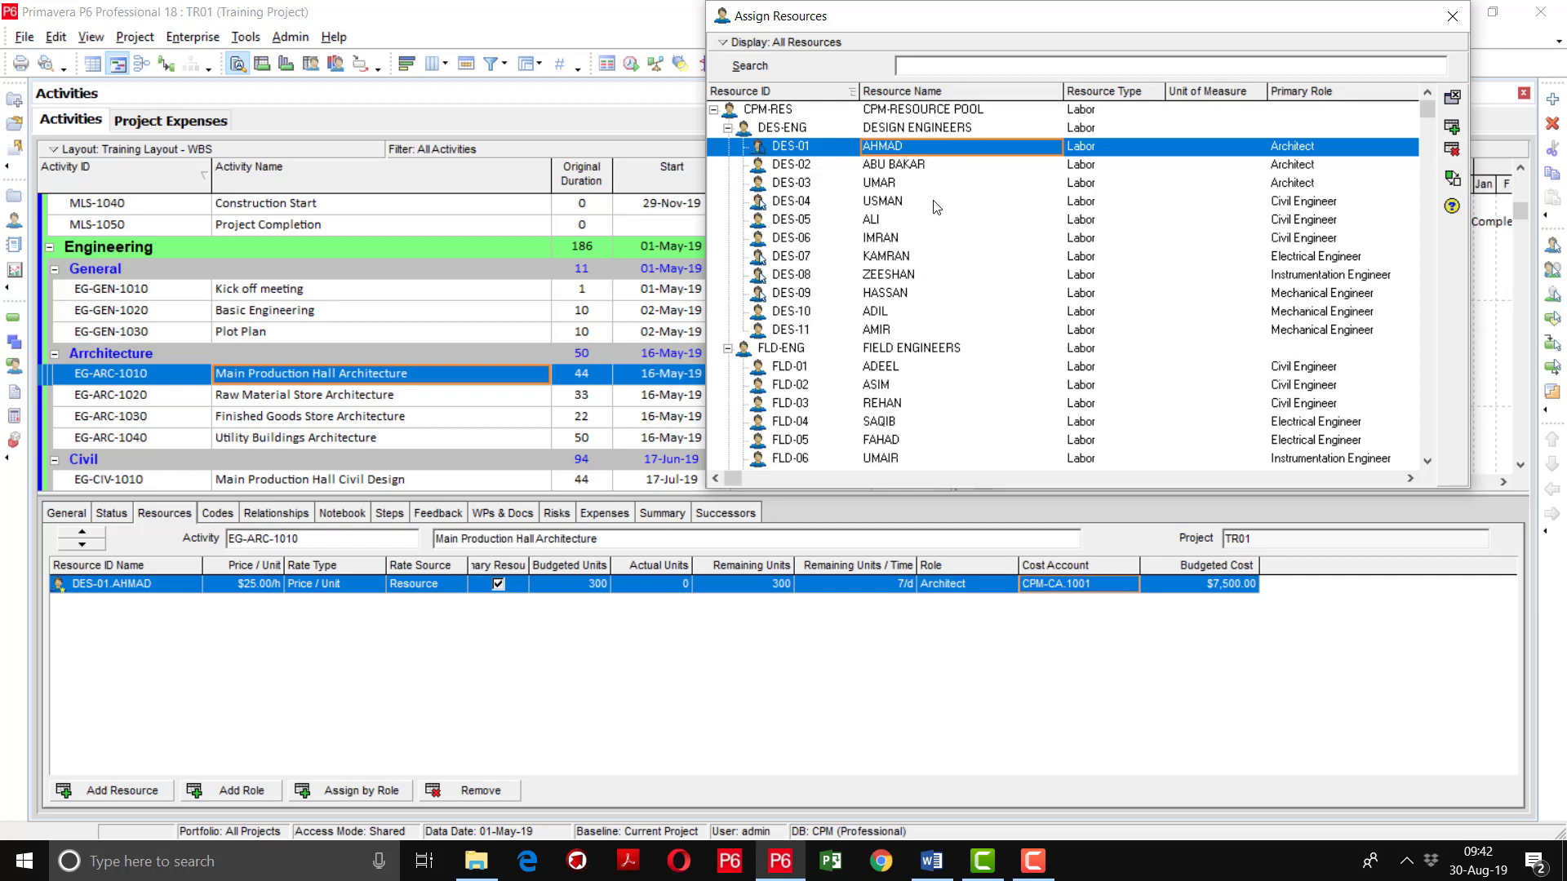
pyautogui.click(931, 167)
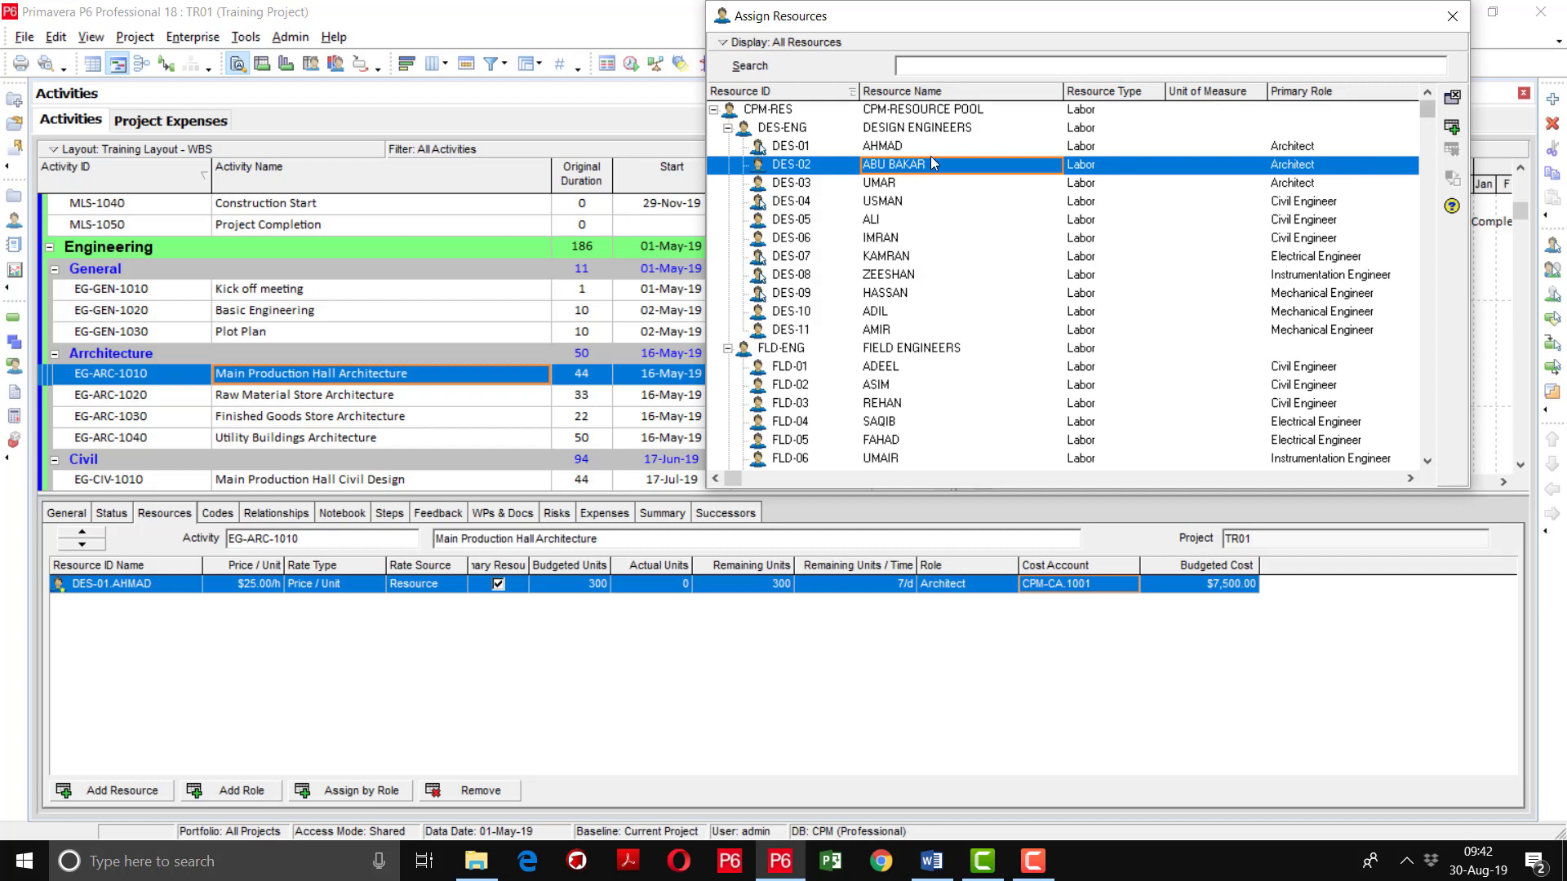
pyautogui.click(899, 148)
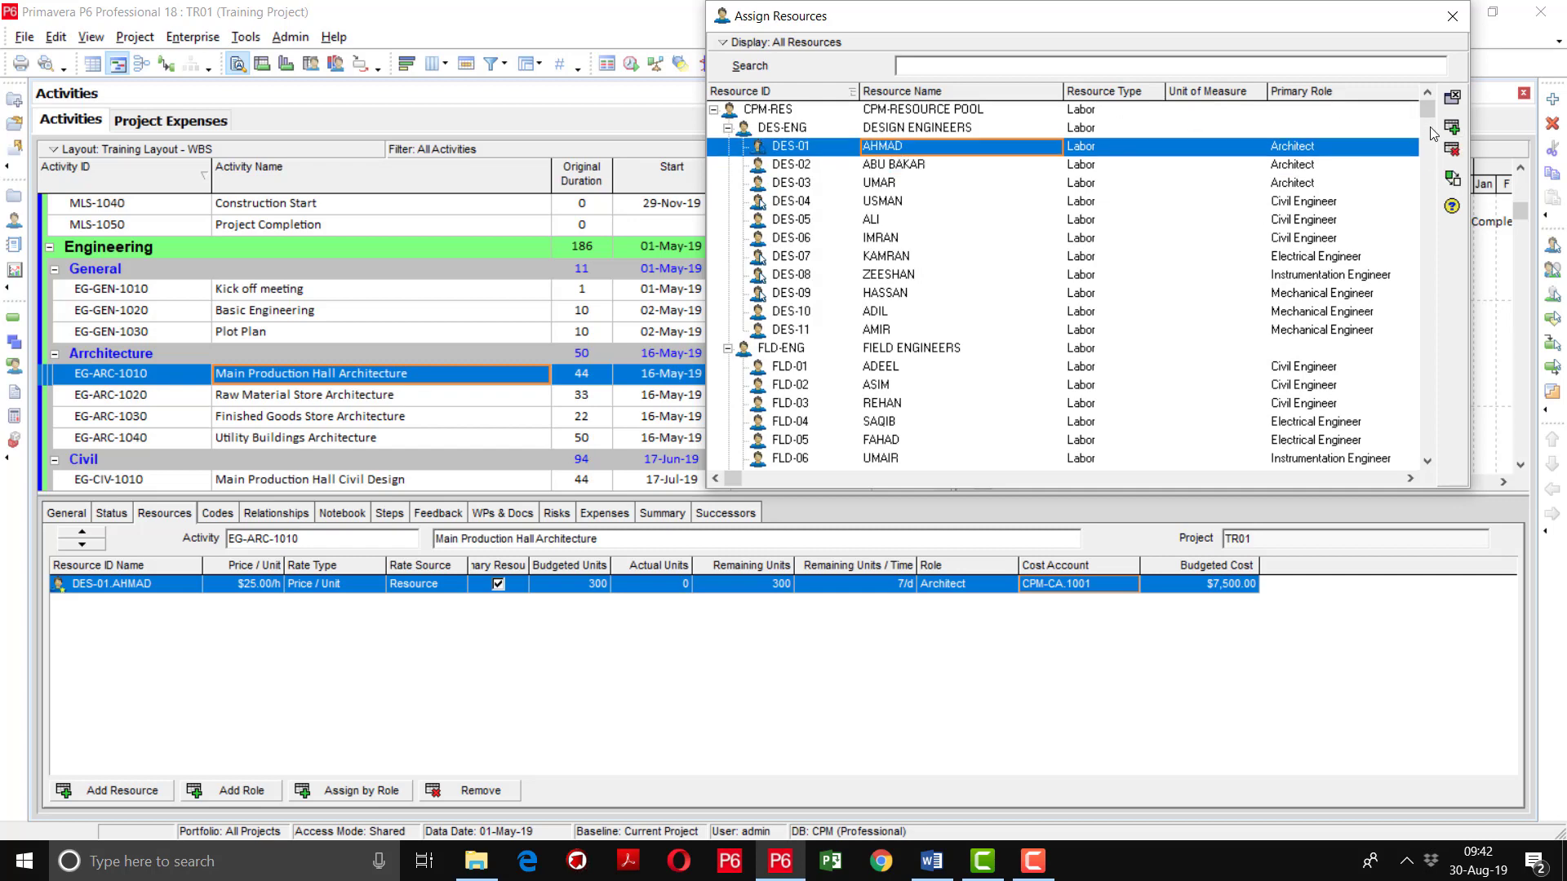
pyautogui.click(1458, 153)
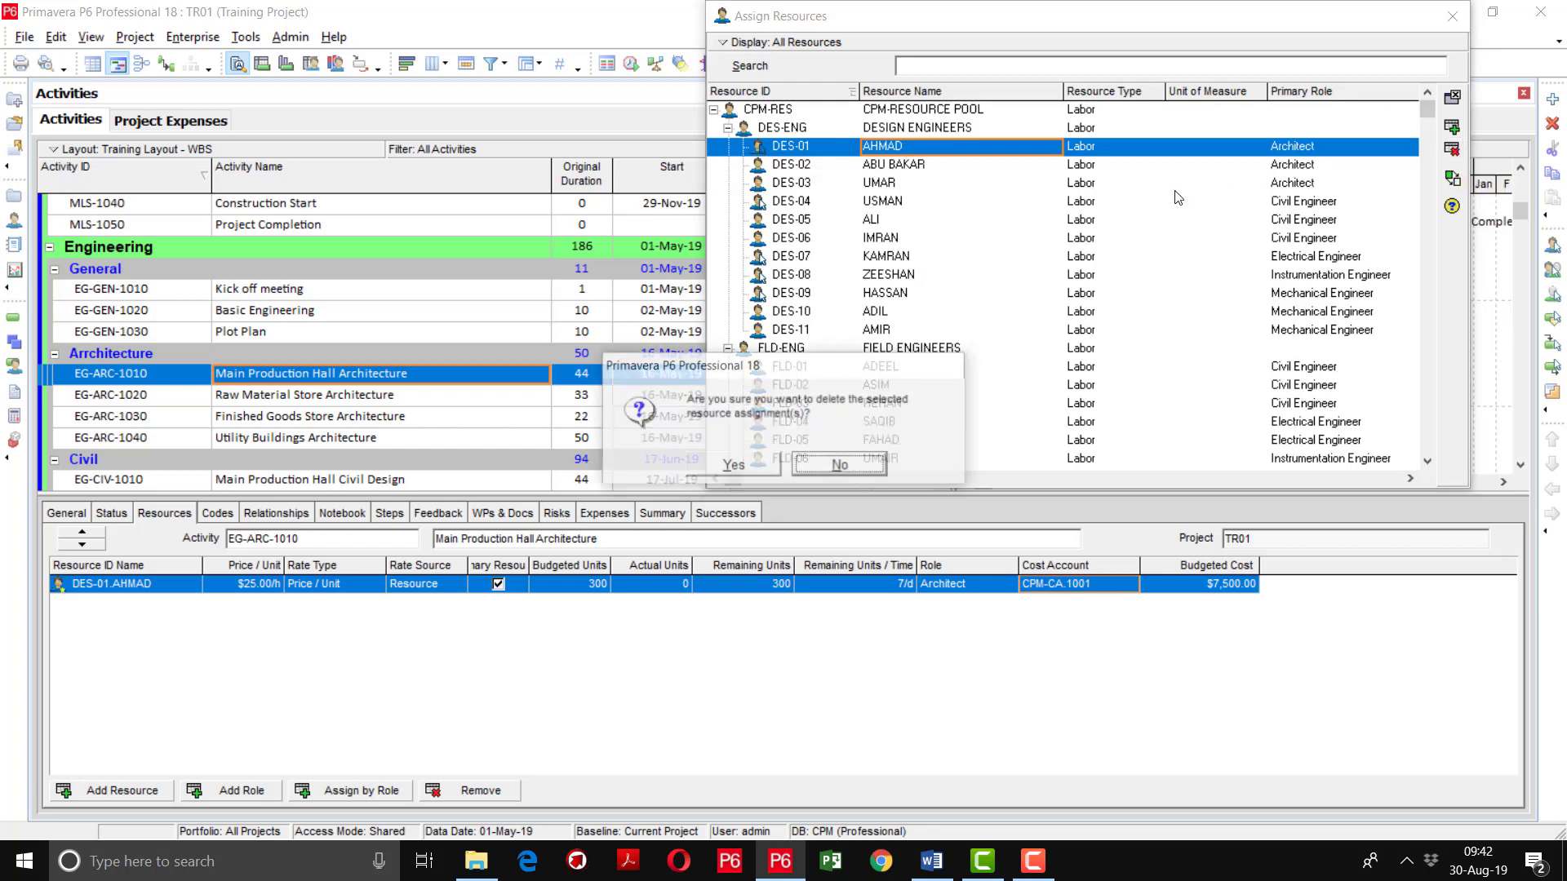
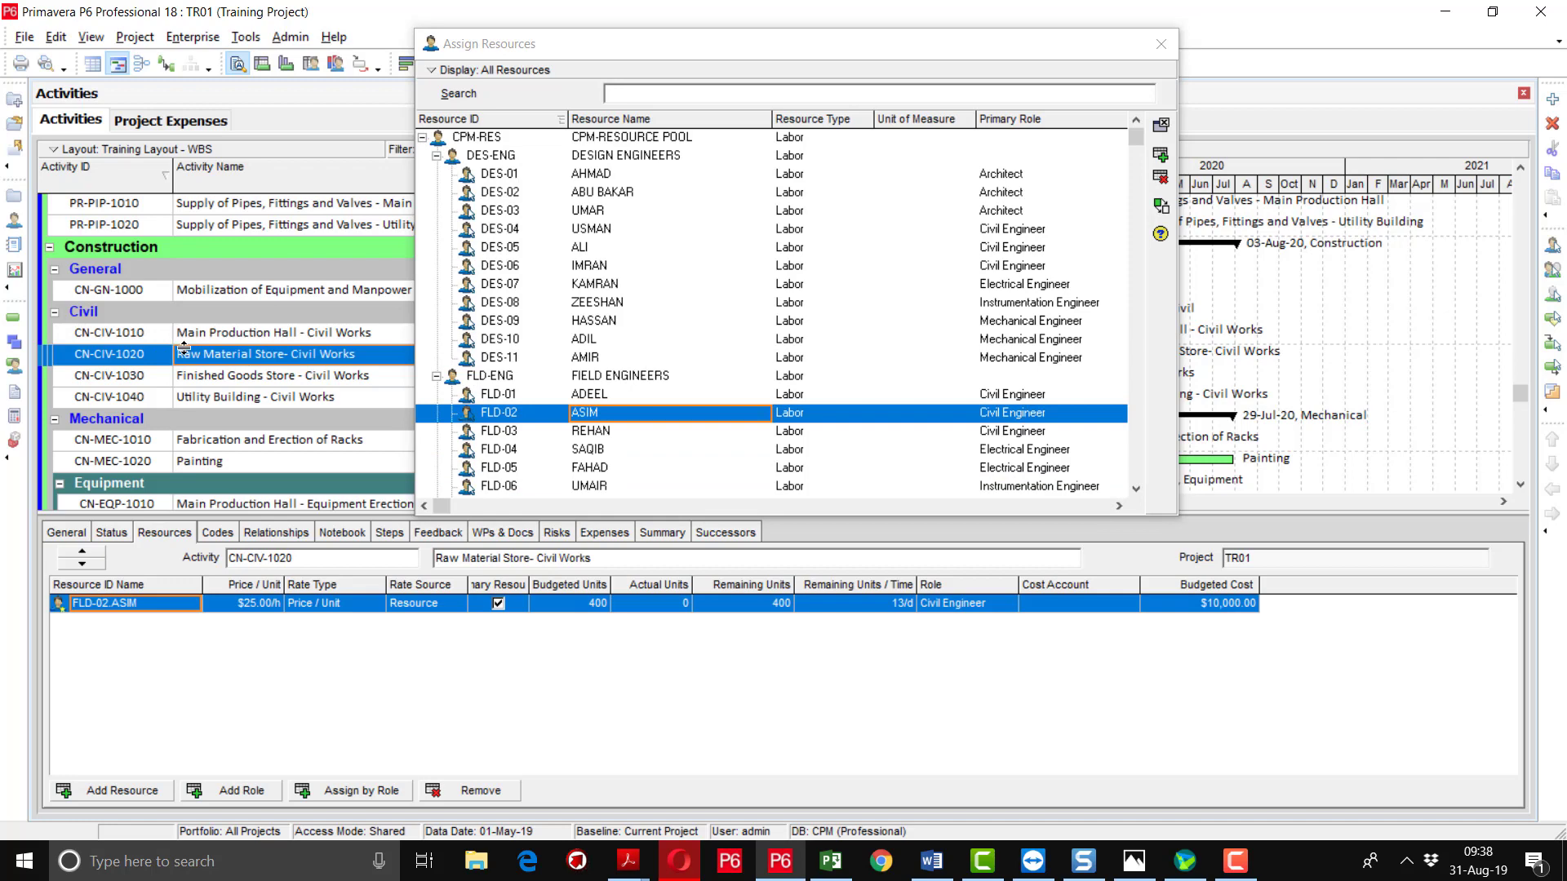
# Assign material resources EXC, RCC and PCC to the Raw Material Store- Civil Works activity CN-CIV-1020 and close the resource assignment list.
pyautogui.scroll(-2, 634, 334)
pyautogui.click(636, 338)
pyautogui.scroll(-6, 635, 335)
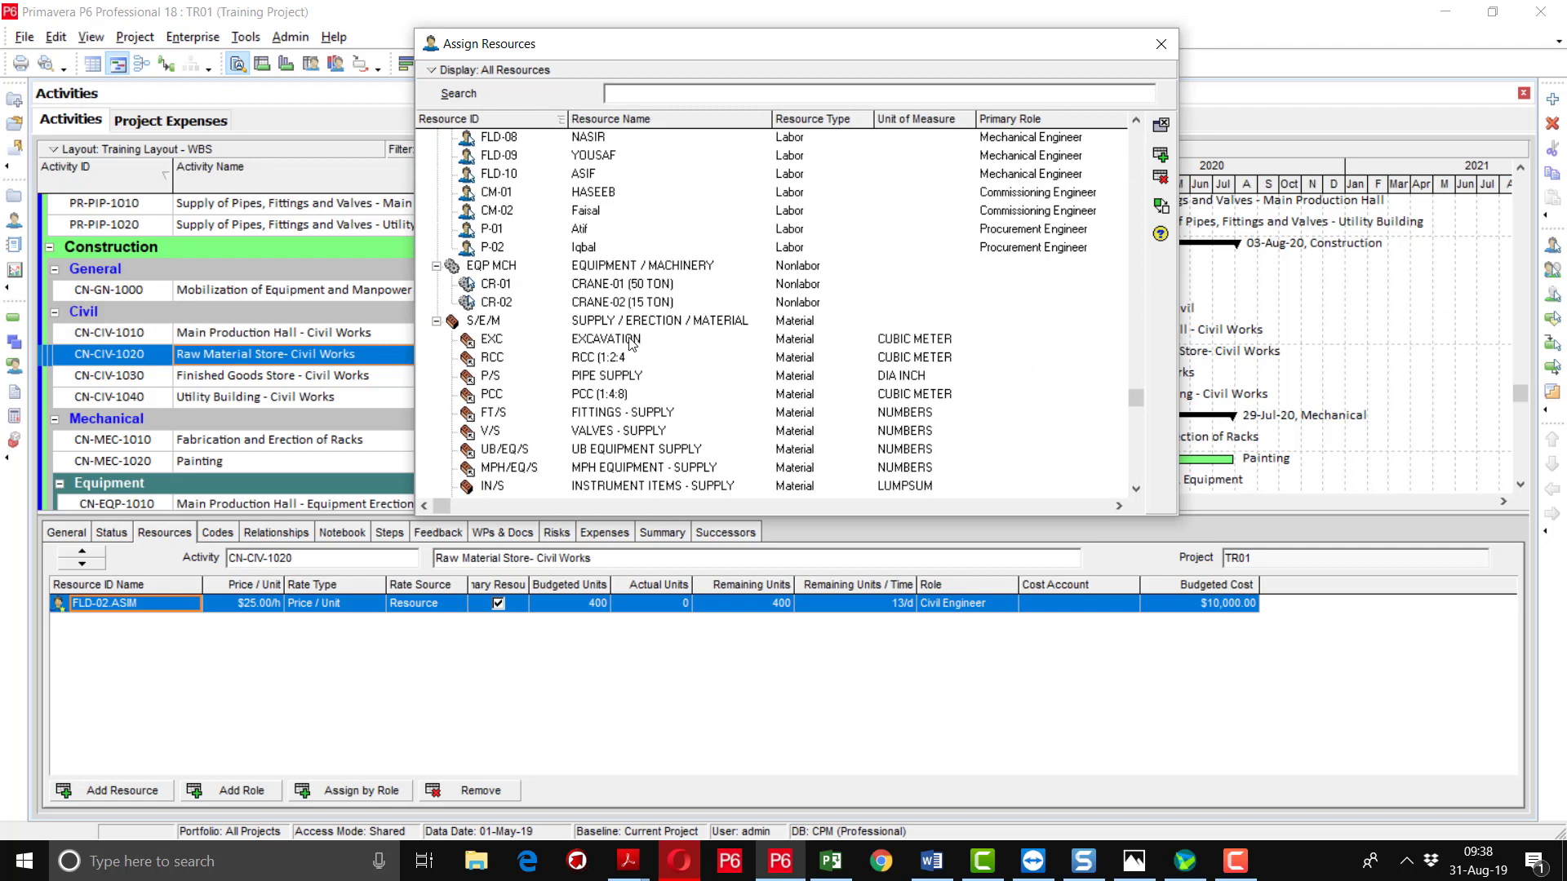
pyautogui.doubleClick(633, 341)
pyautogui.doubleClick(613, 358)
pyautogui.doubleClick(609, 393)
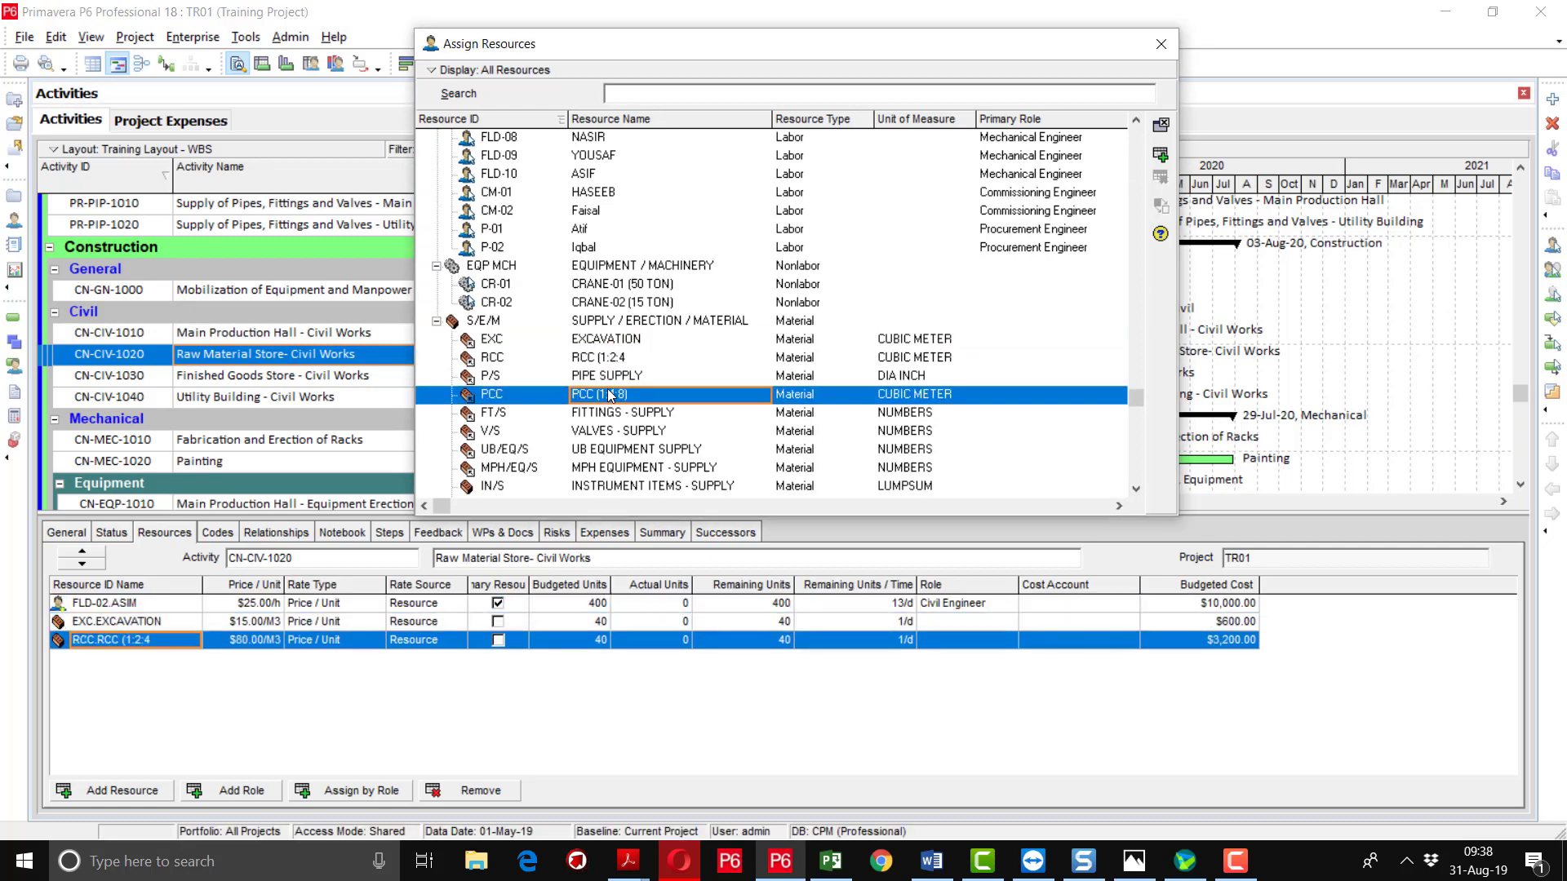
pyautogui.click(1161, 44)
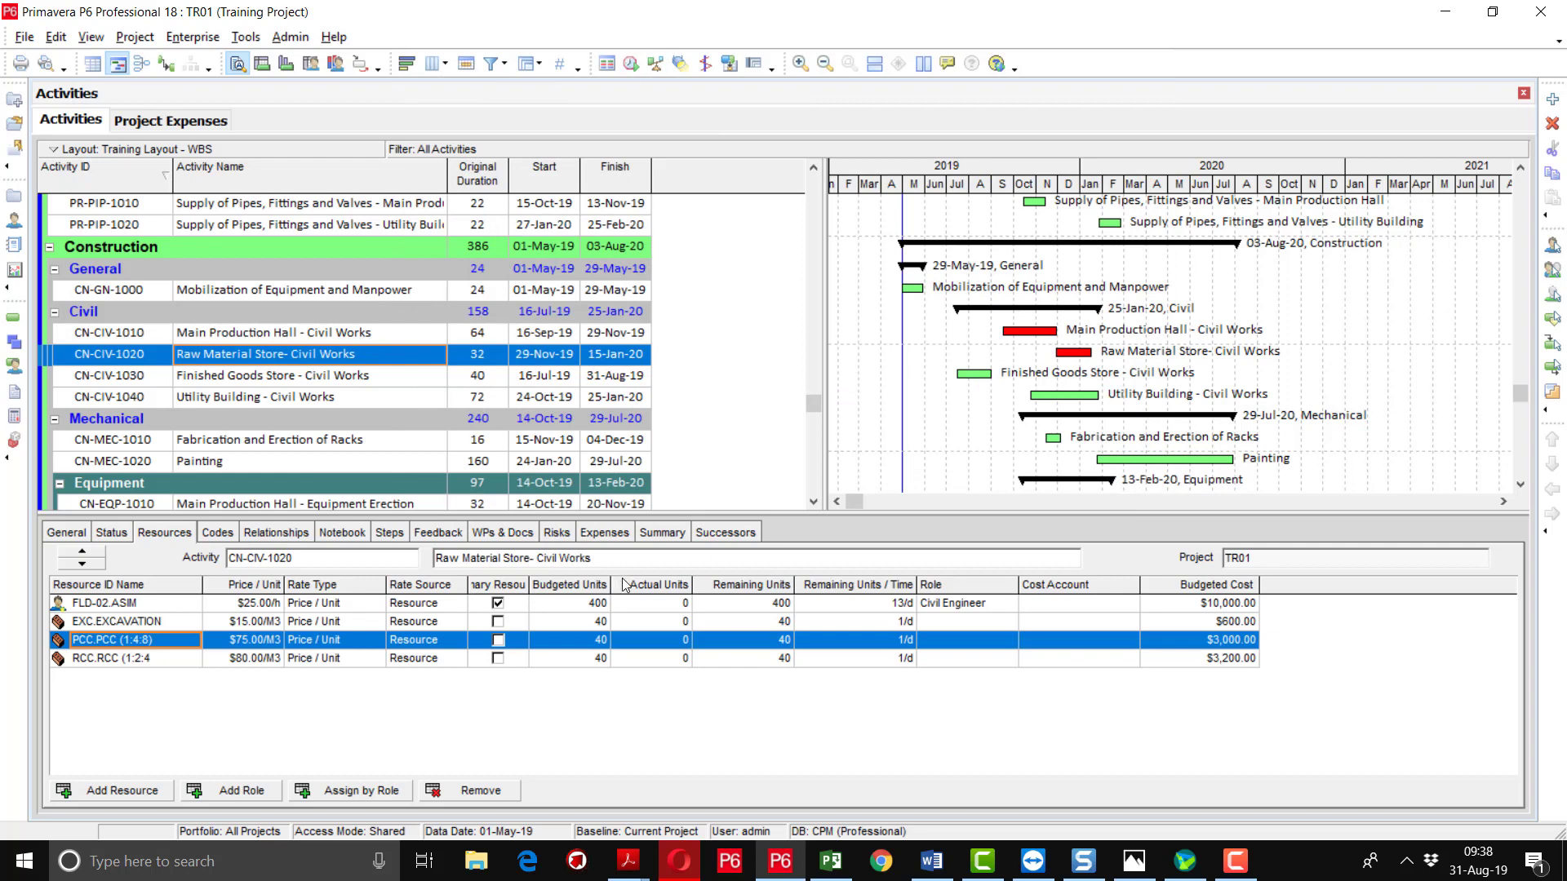
# Set the Raw Material Store- Civil Works budgeted units to 320 for resource FLD-02 and 80 for EXC excavation.
pyautogui.click(597, 611)
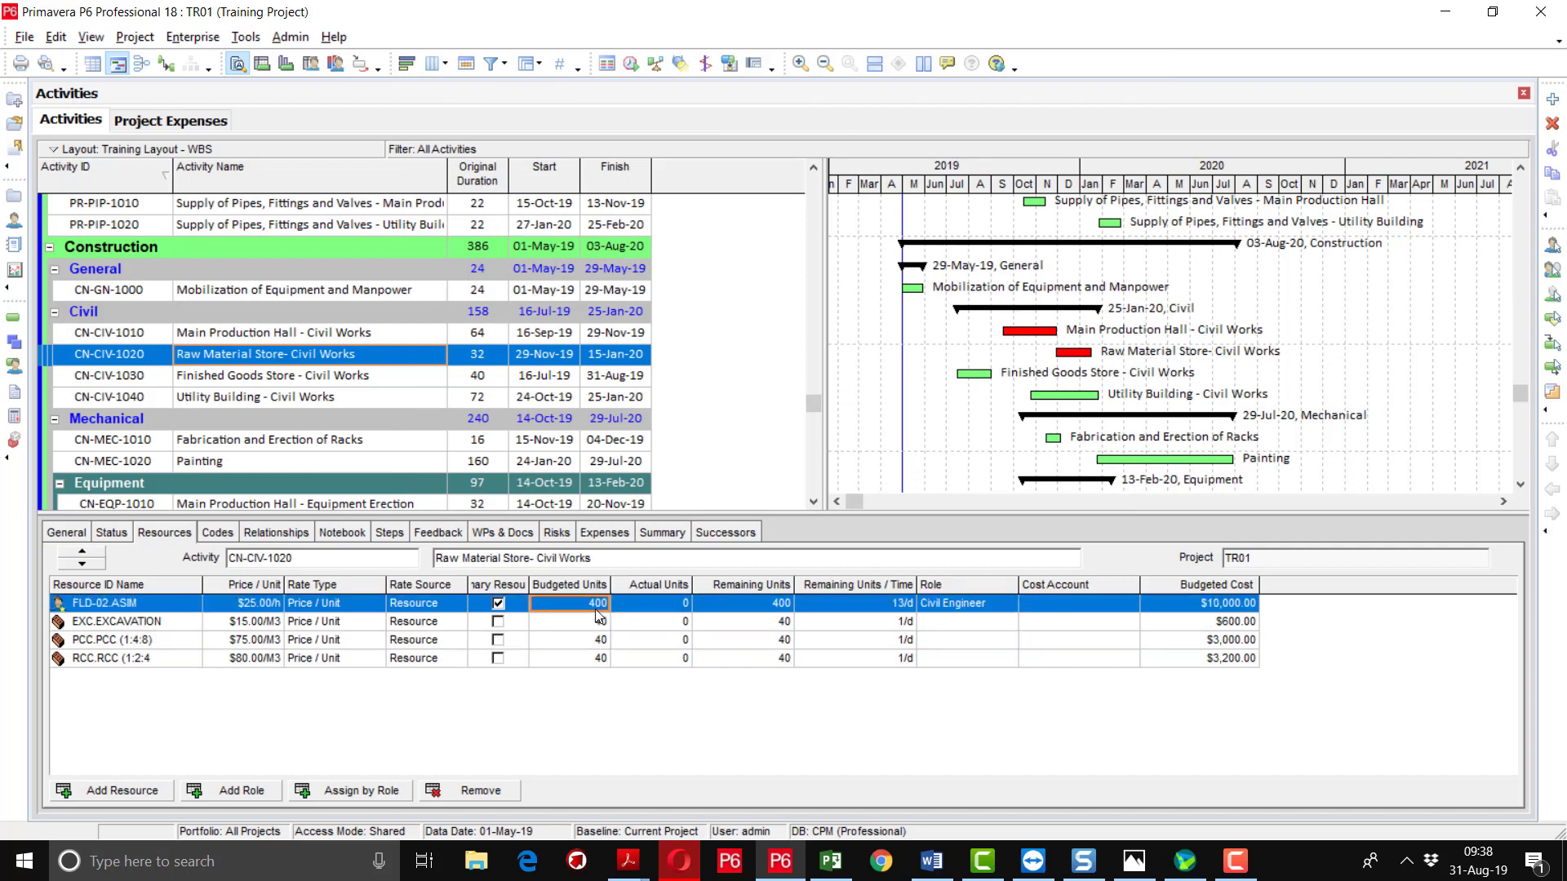
pyautogui.click(597, 609)
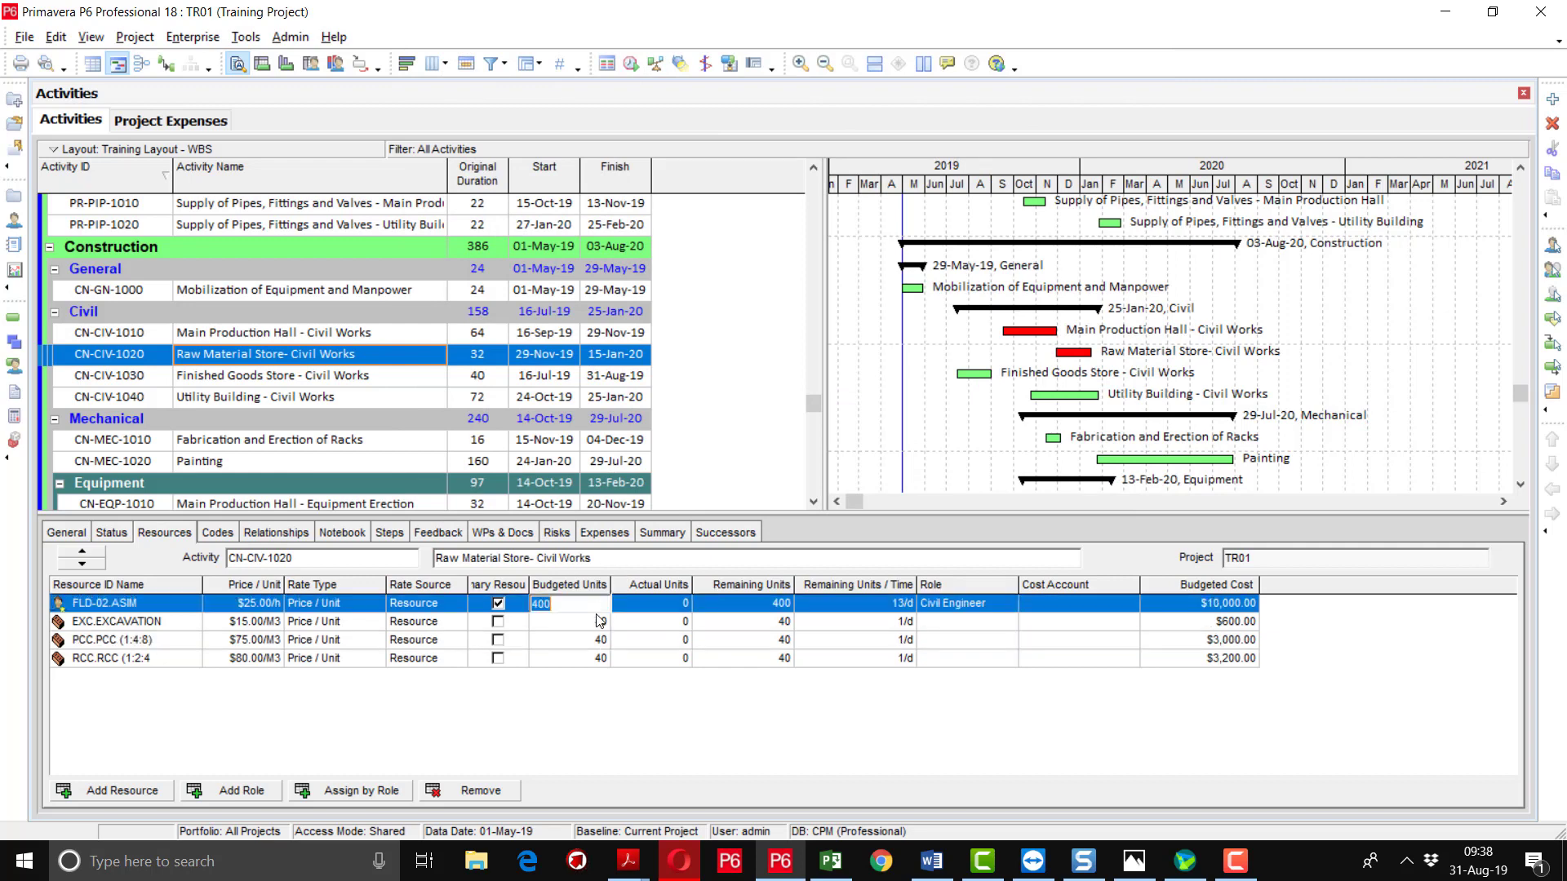
pyautogui.write('320')
pyautogui.press('Return')
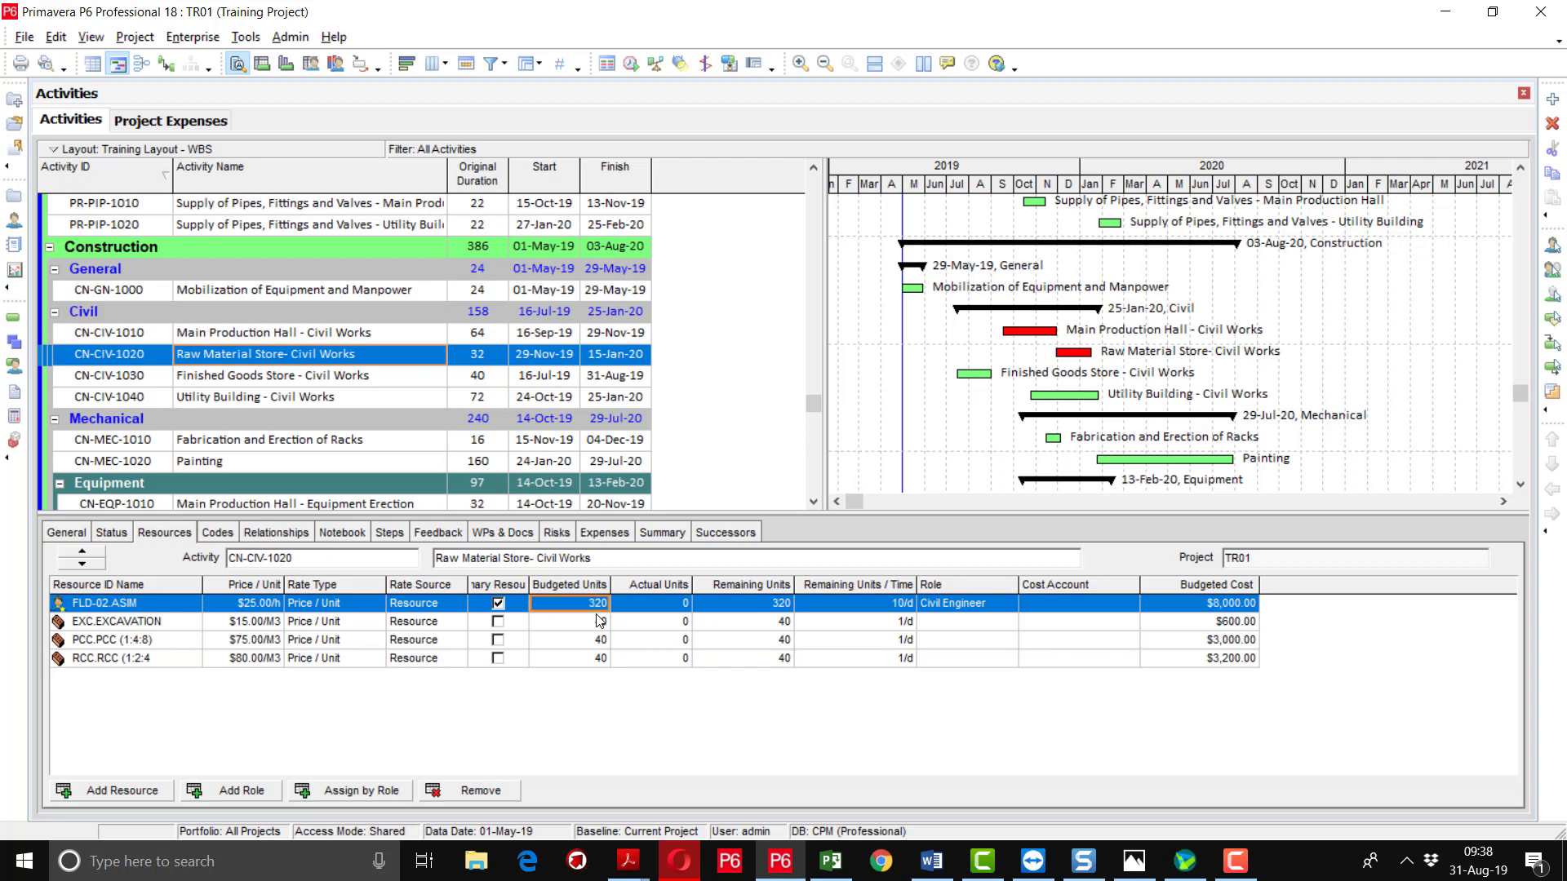
pyautogui.click(587, 640)
pyautogui.click(585, 621)
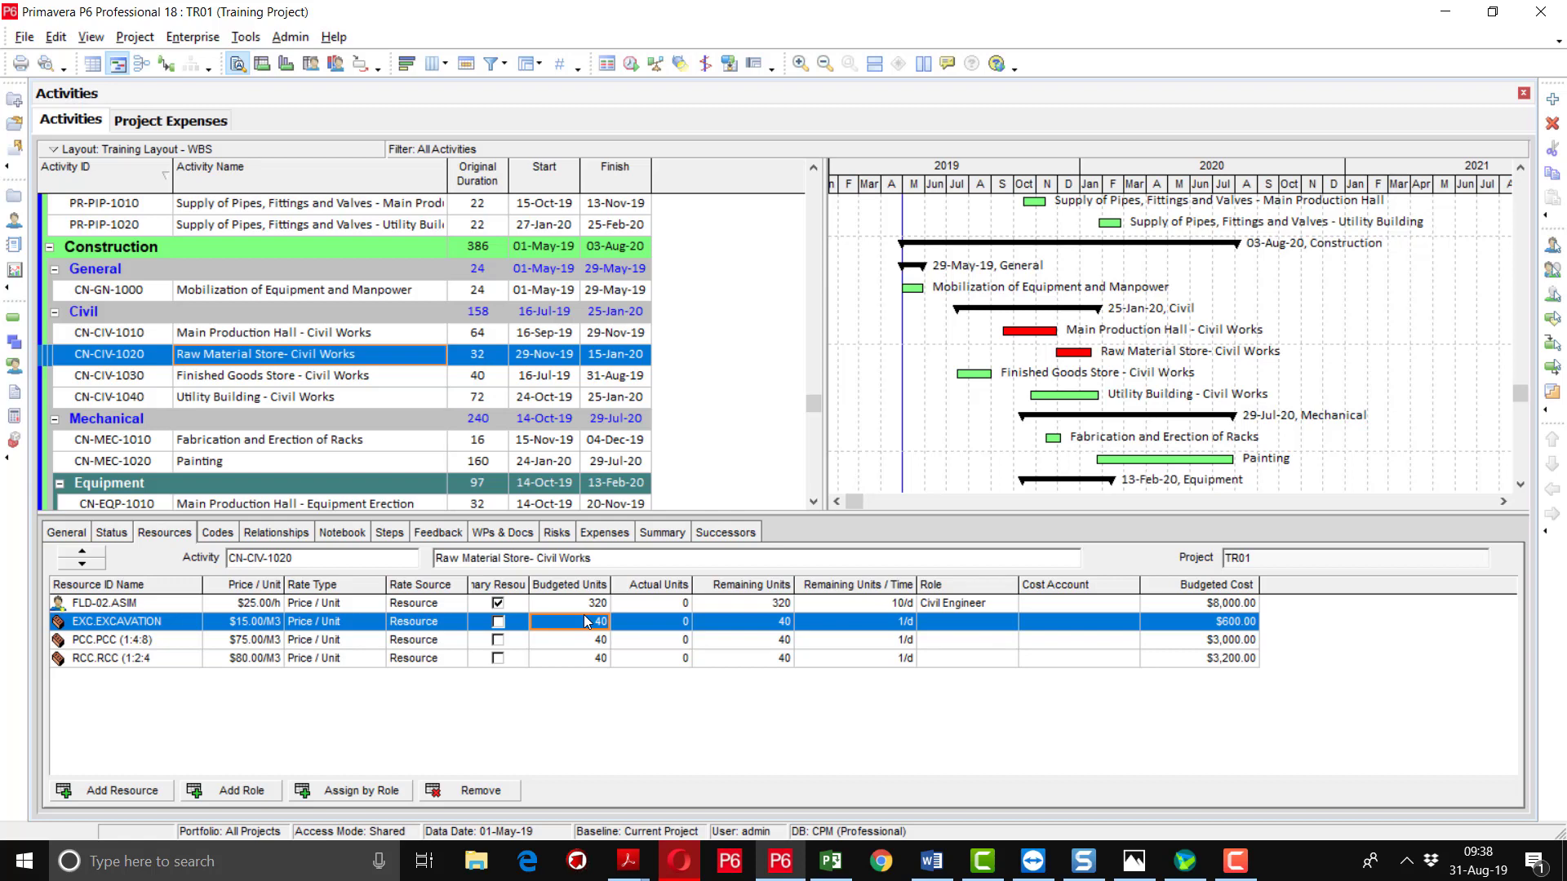
pyautogui.click(591, 621)
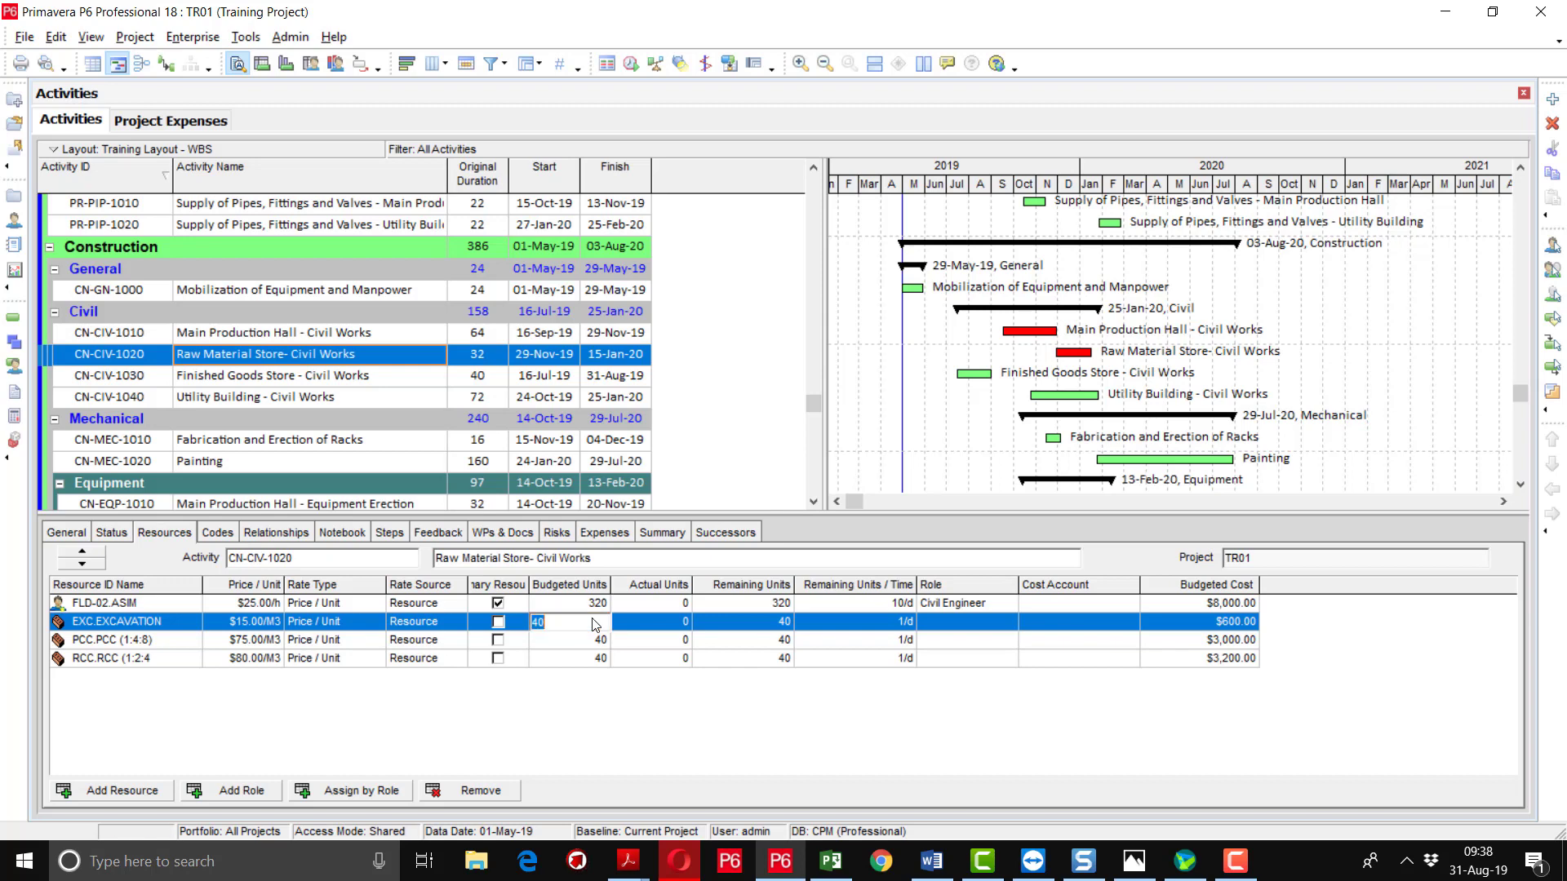
pyautogui.write('80')
pyautogui.press('Return')
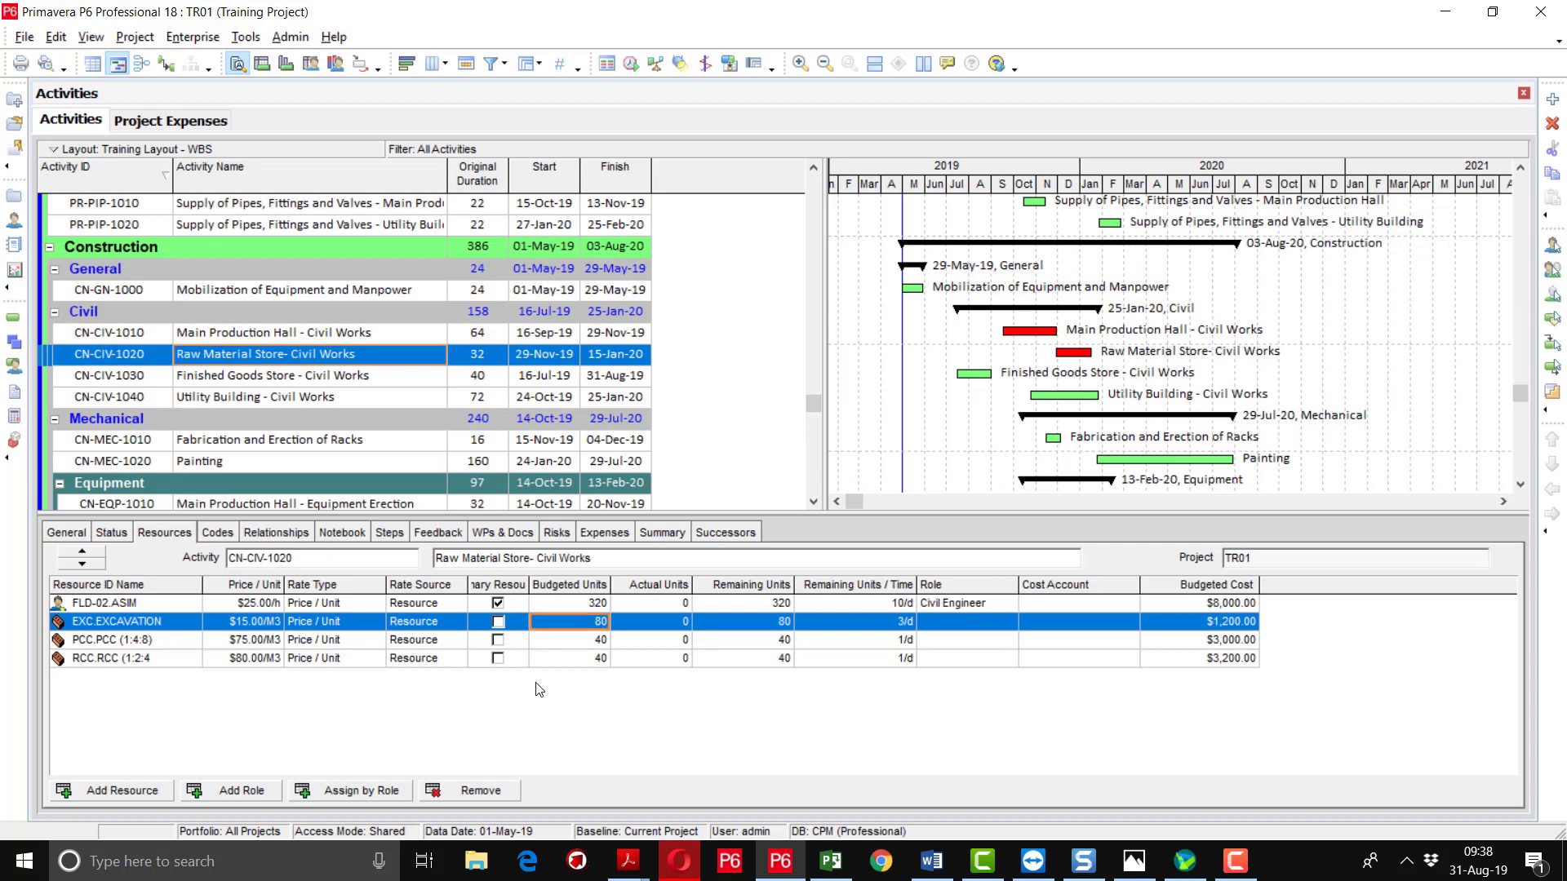
# Set the budgeted units to 15 for PCC (1:4:8) and 70 for RCC on the Raw Material Store- Civil Works activity.
pyautogui.click(576, 640)
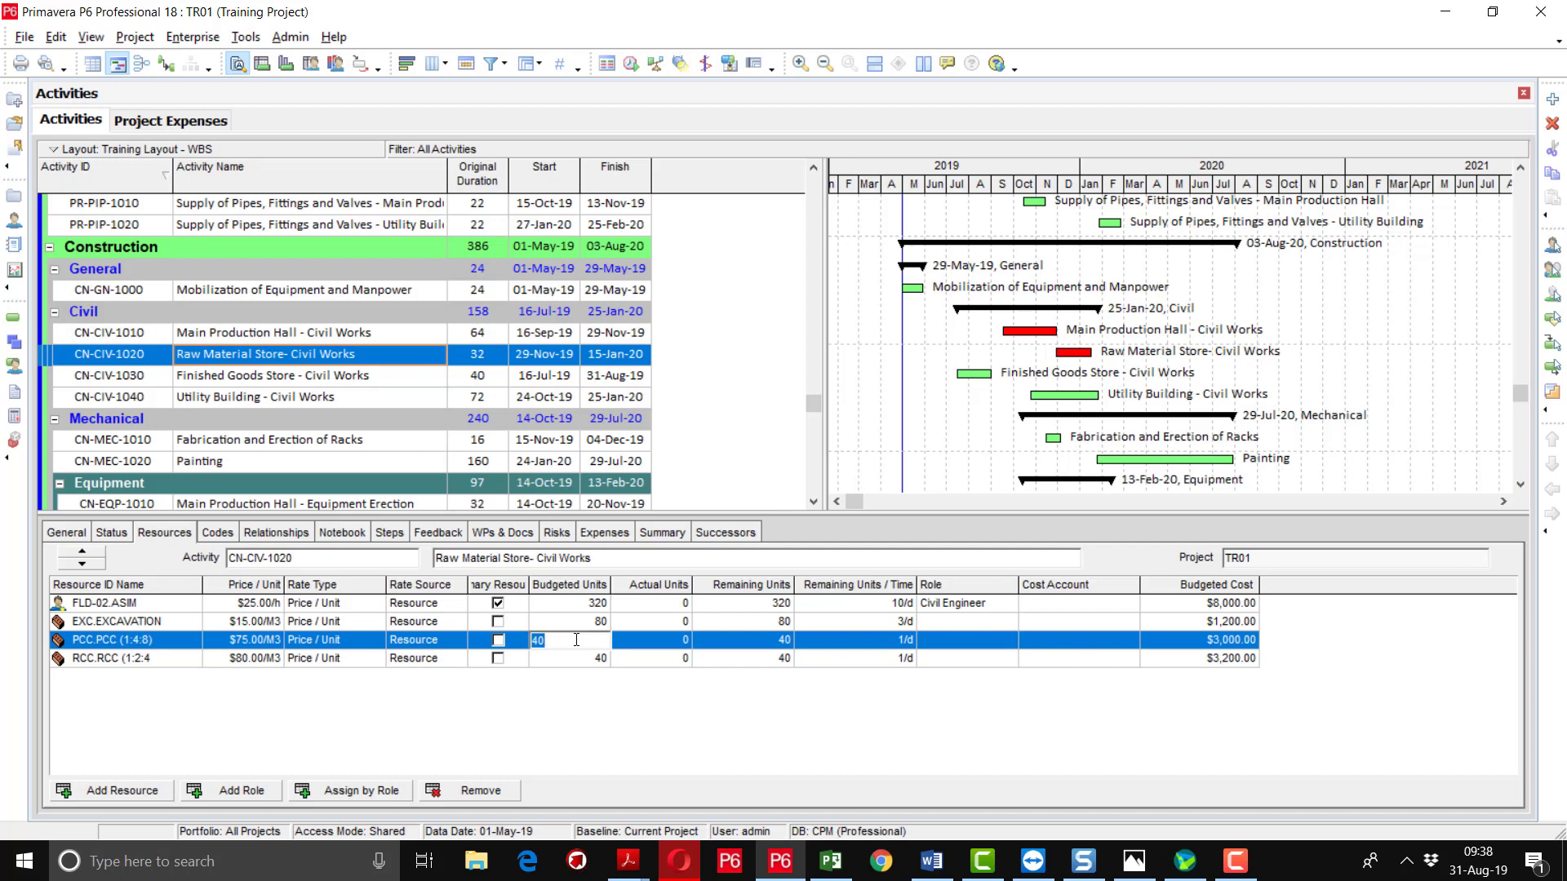
pyautogui.write('15')
pyautogui.press('Return')
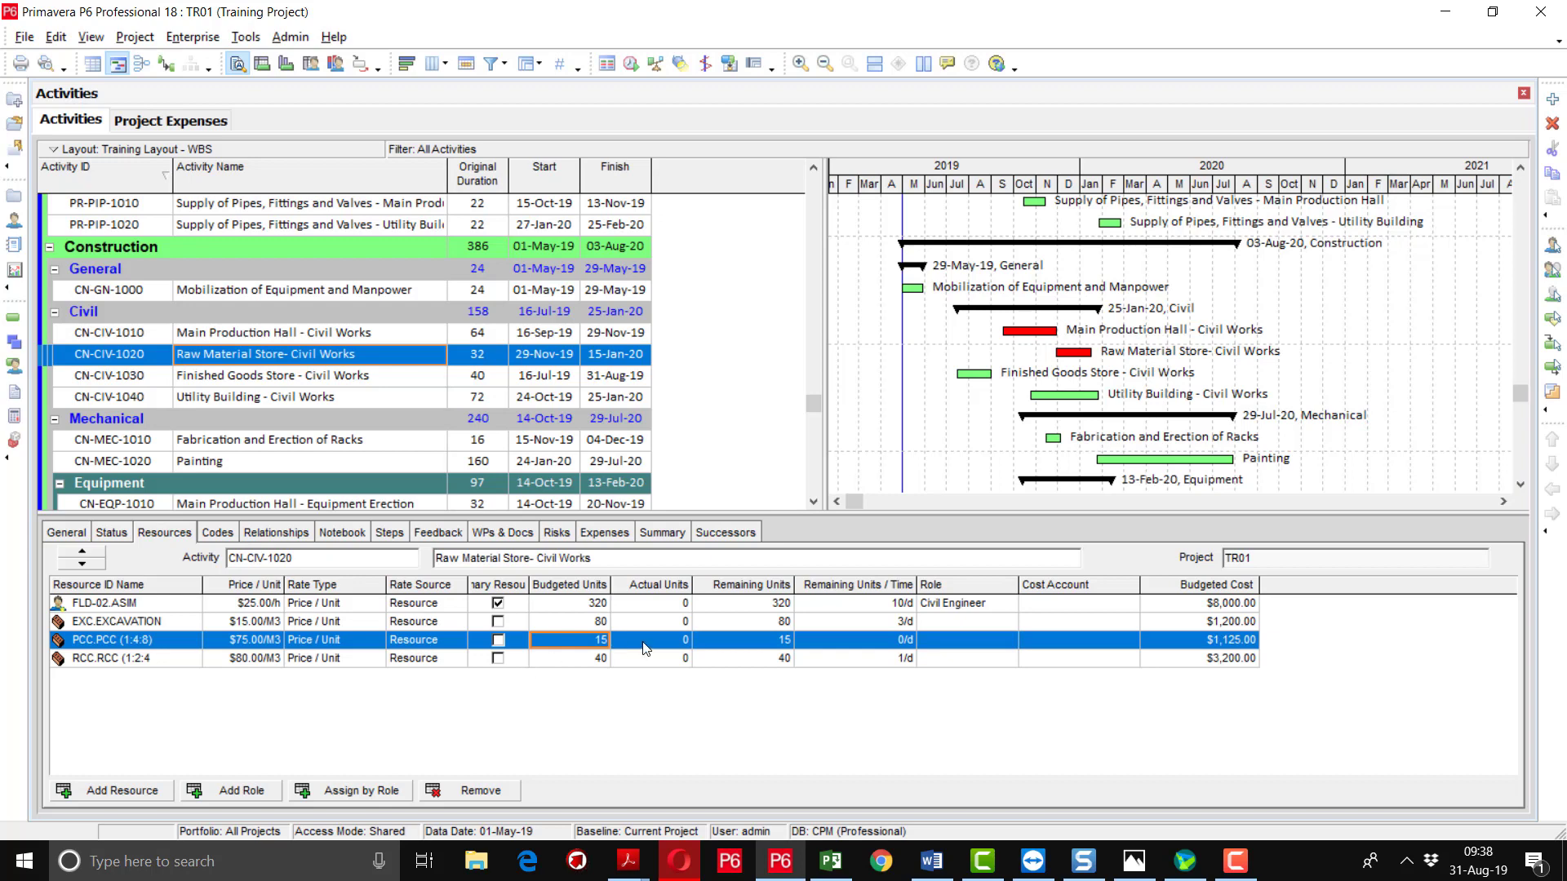
pyautogui.click(583, 659)
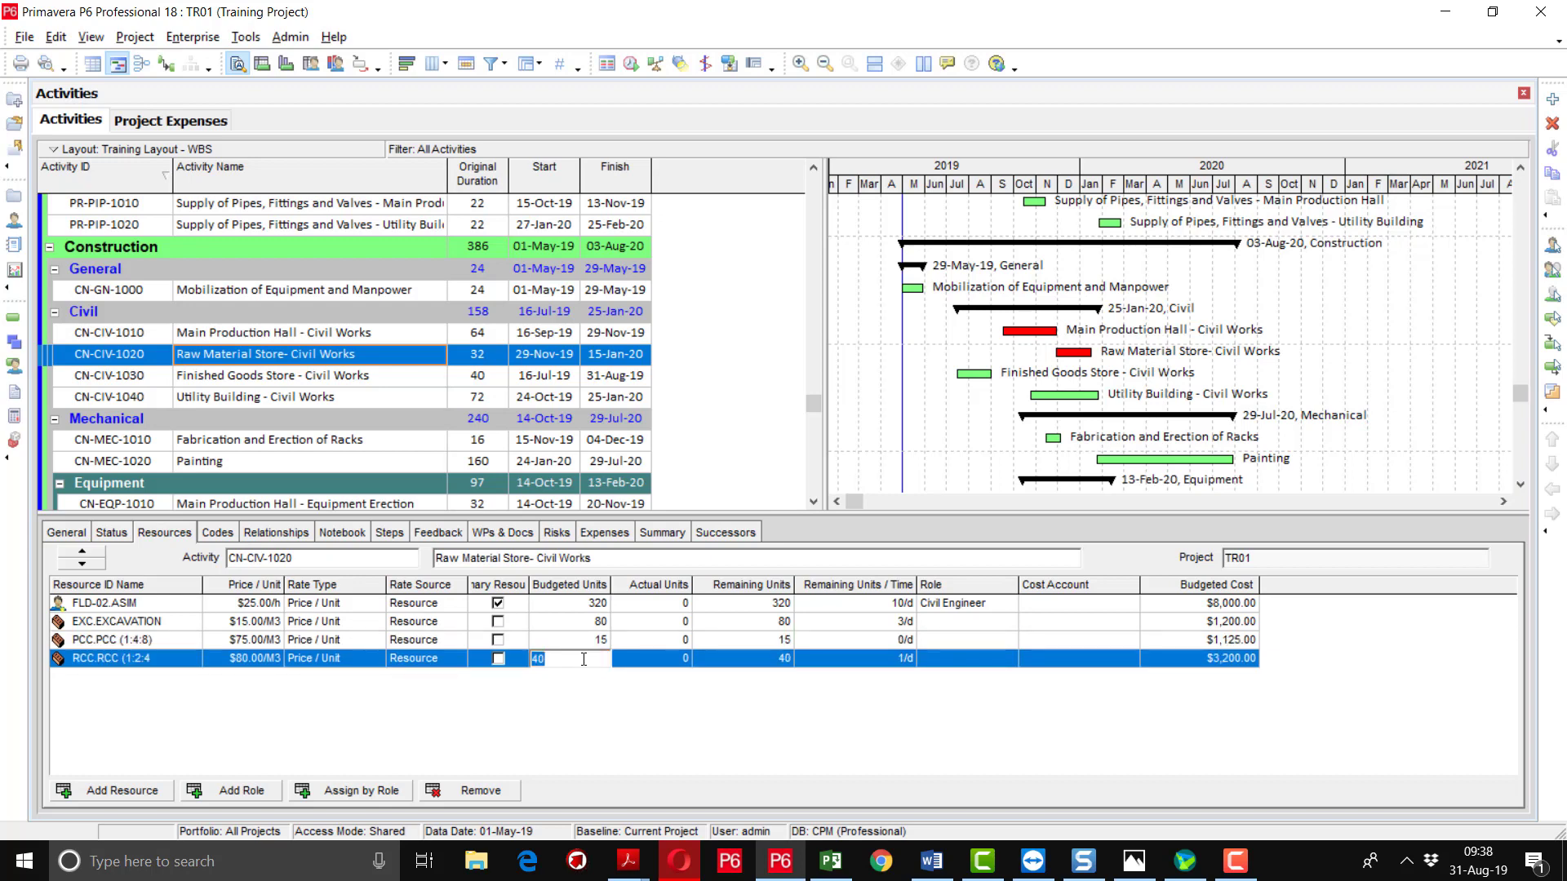
pyautogui.write('7')
pyautogui.press('Return')
# Assign cost account CPM-CA.1002, Field Engineer, to resource FLD-02 on the Raw Material Store- Civil Works activity.
pyautogui.doubleClick(1135, 605)
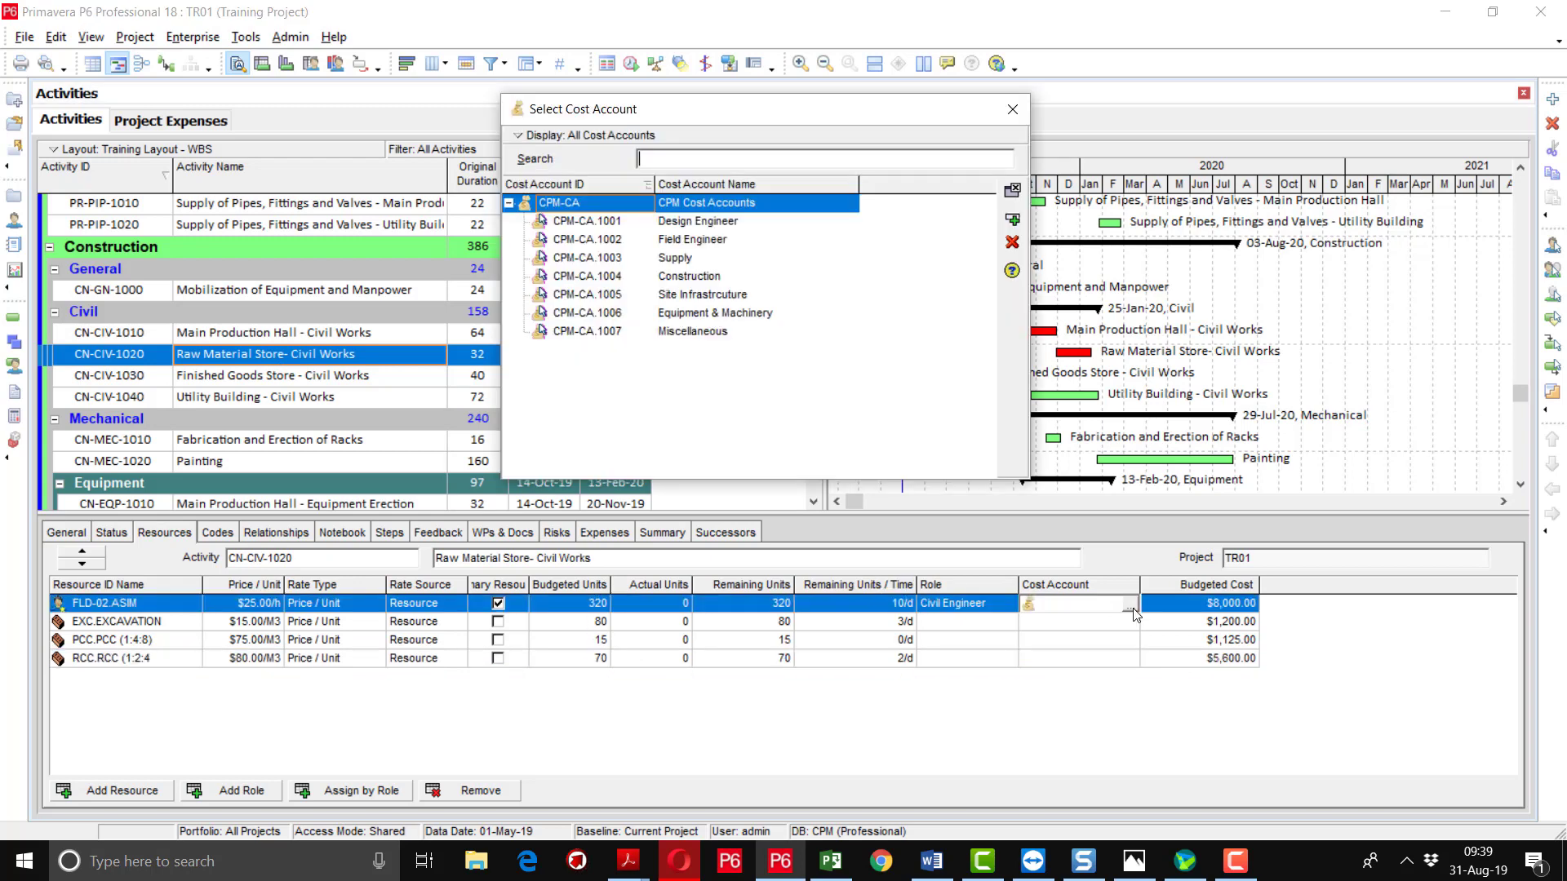
pyautogui.doubleClick(694, 239)
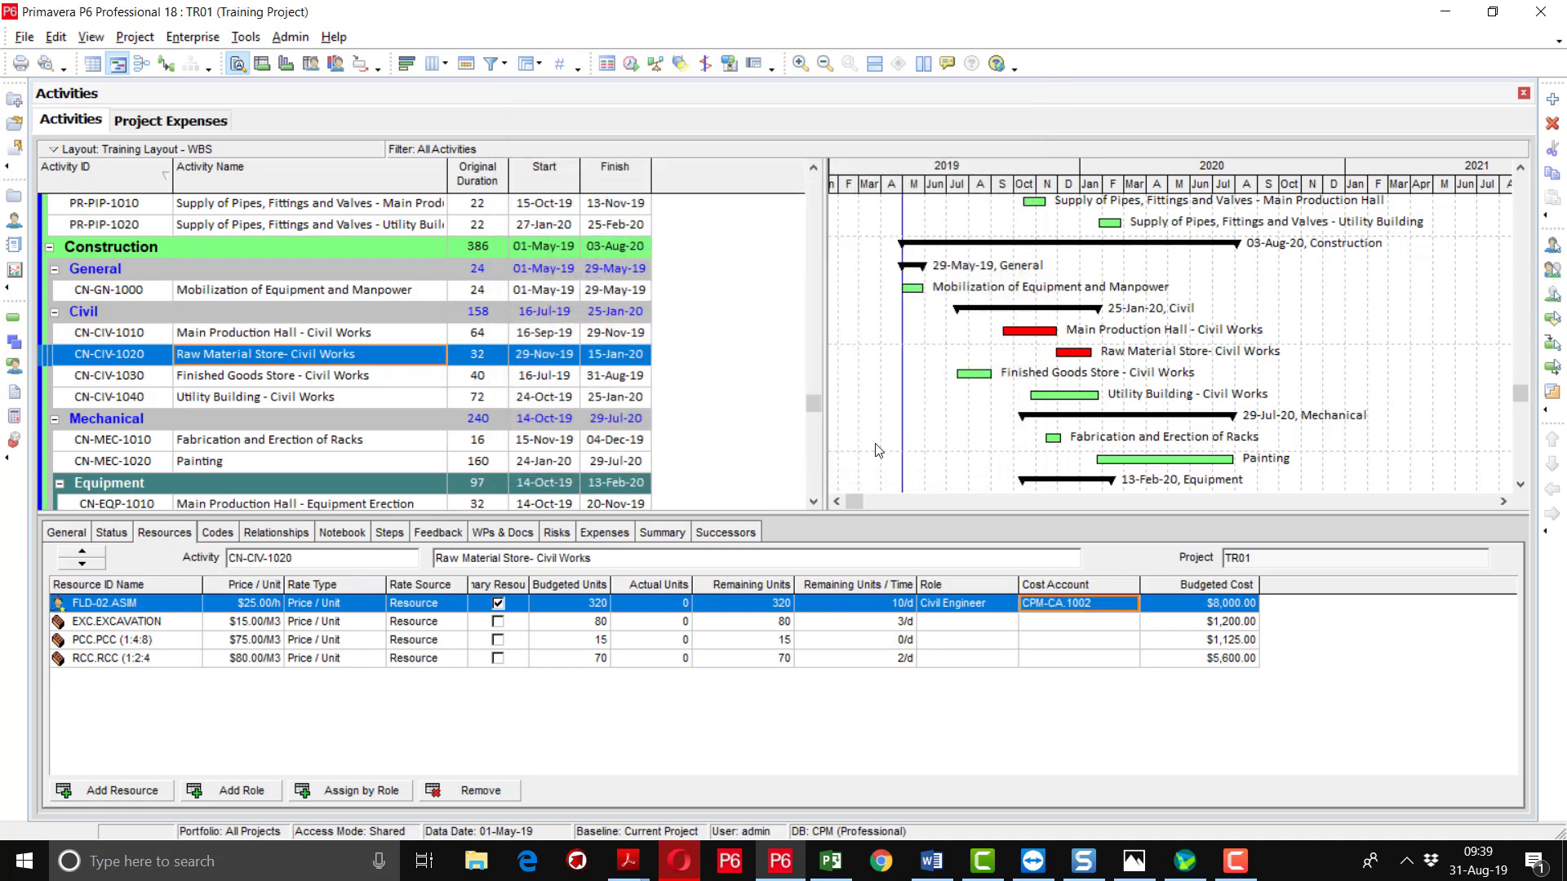
# Assign cost account CPM-CA.1004, Construction, to the EXC, PCC and RCC resources of the Raw Material Store- Civil Works activity.
pyautogui.click(1134, 623)
pyautogui.doubleClick(1135, 624)
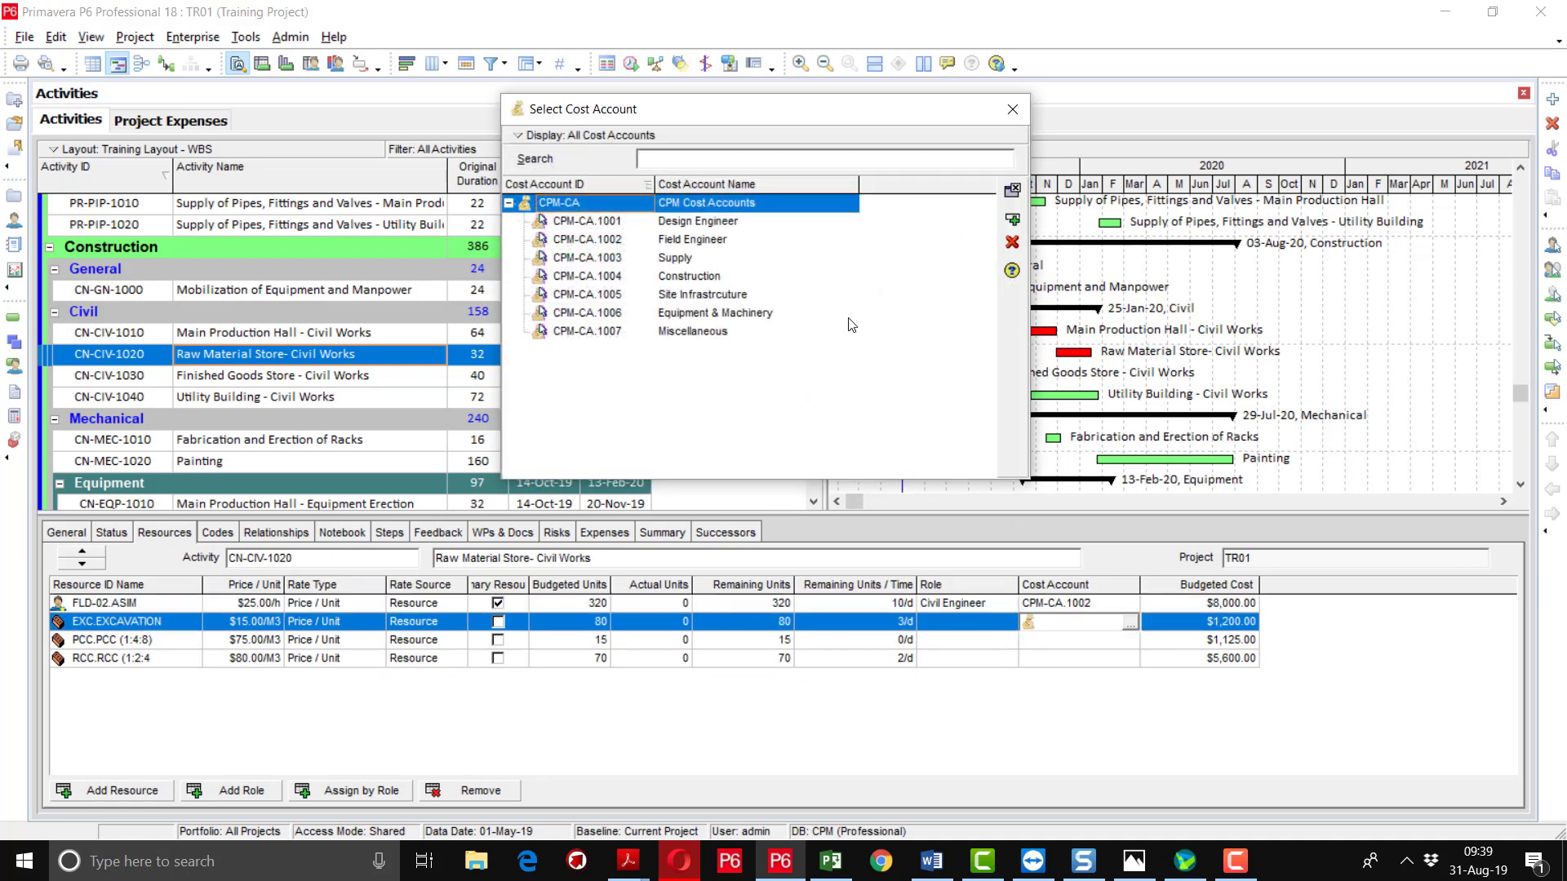
pyautogui.doubleClick(707, 277)
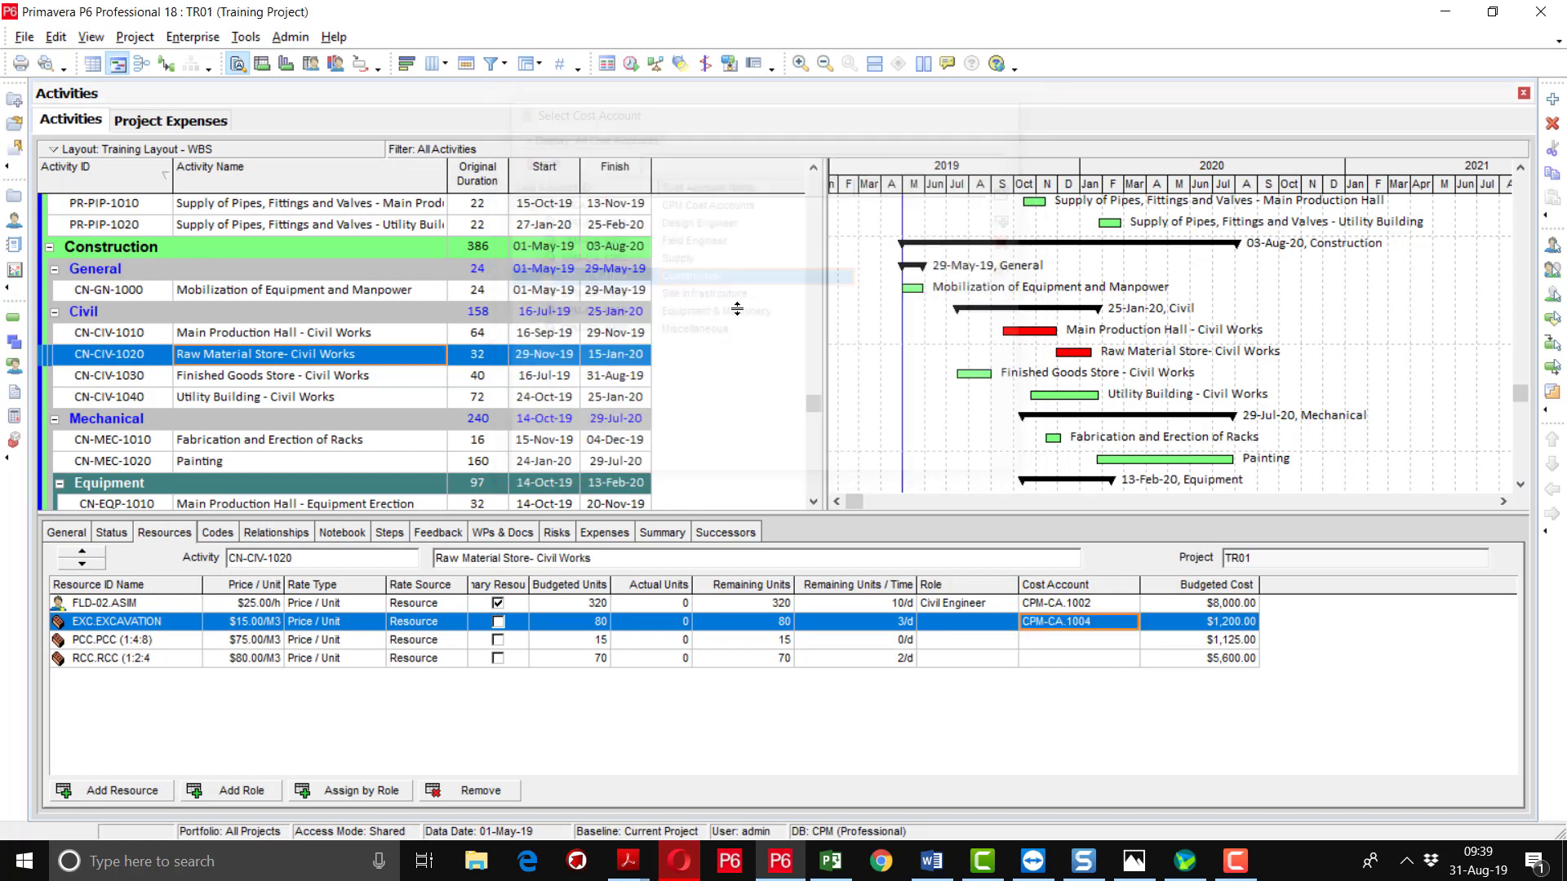
pyautogui.doubleClick(1136, 641)
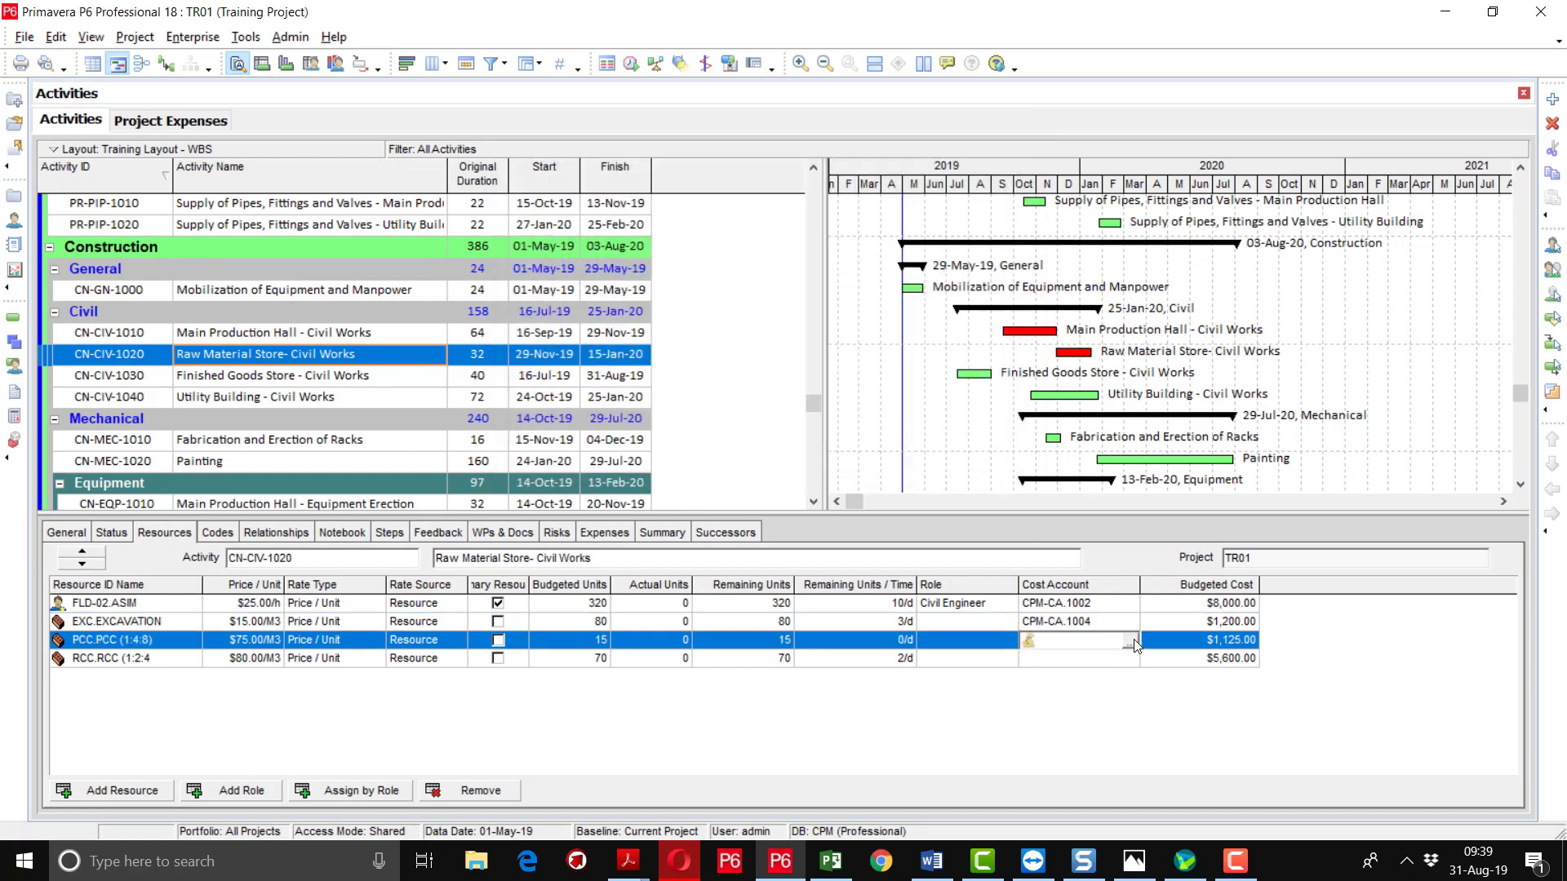
pyautogui.click(719, 280)
pyautogui.press('Return')
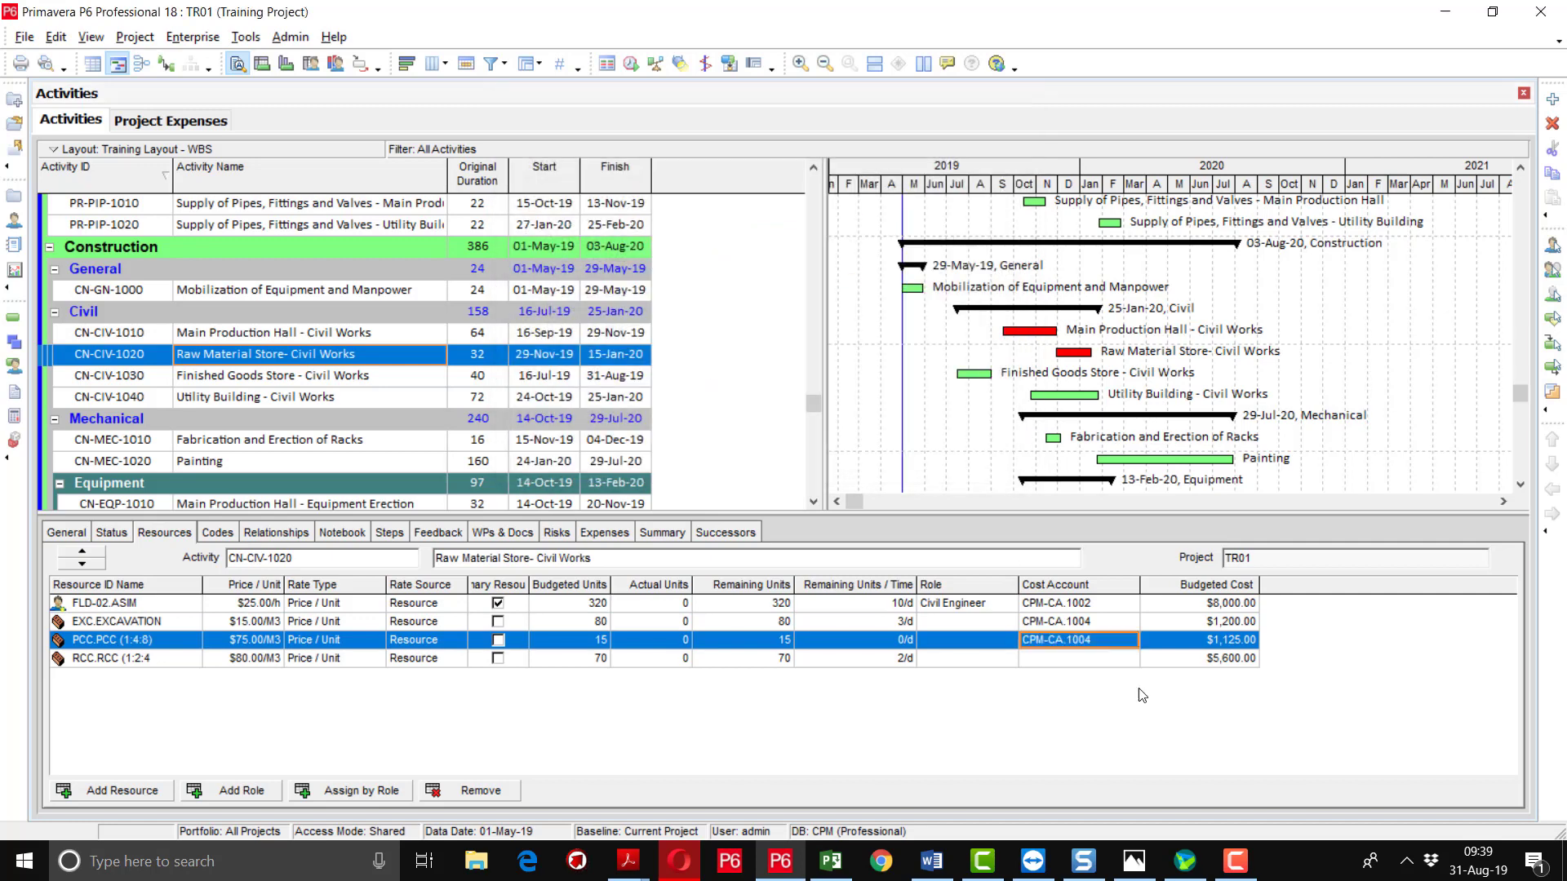
pyautogui.doubleClick(1130, 658)
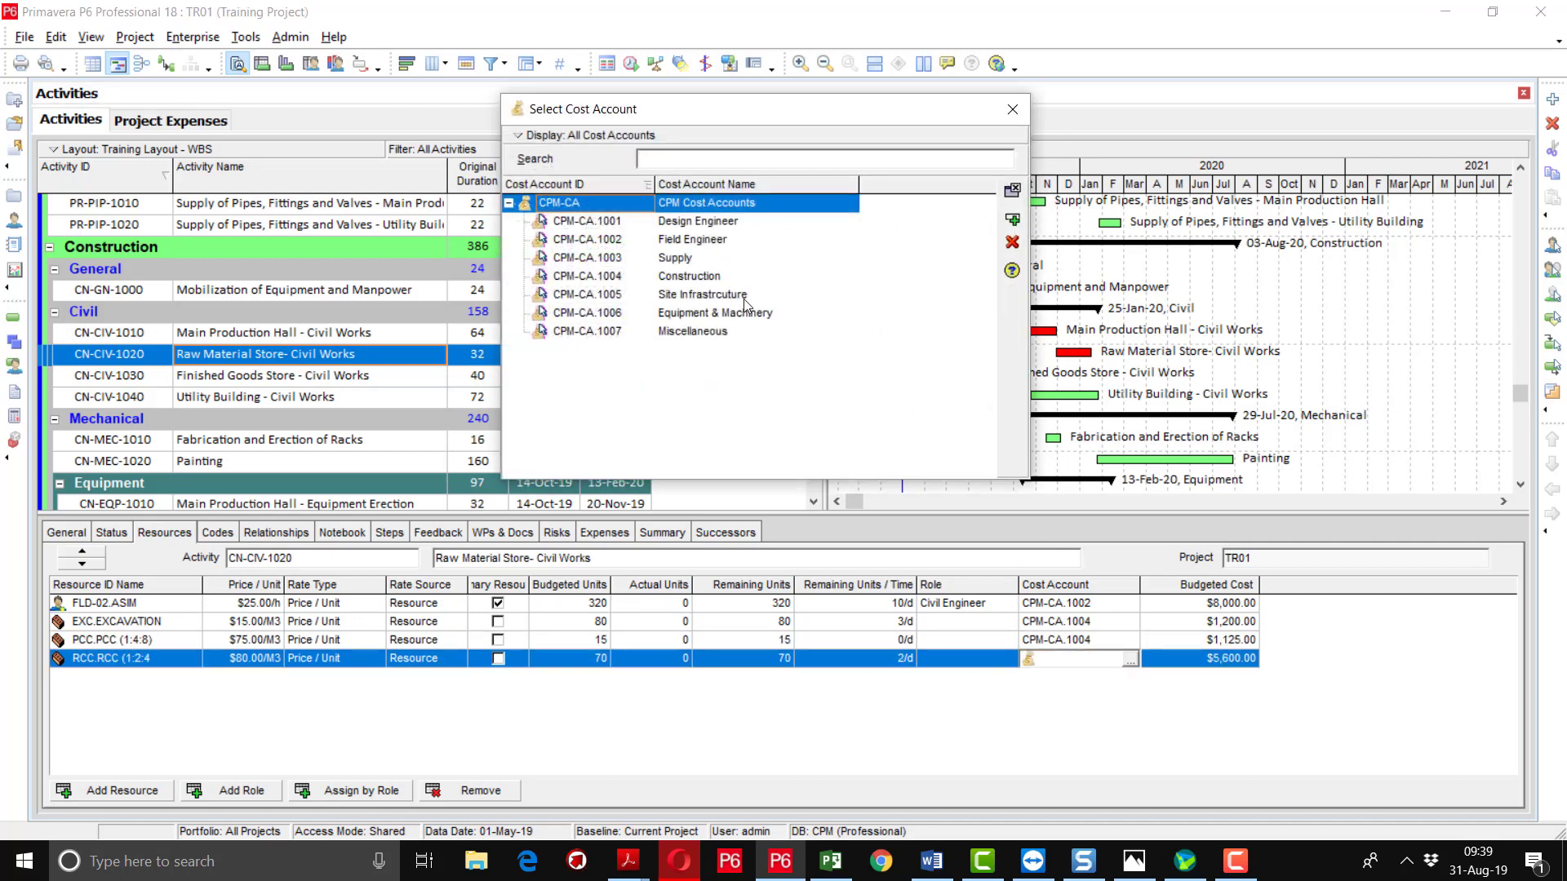
pyautogui.doubleClick(711, 278)
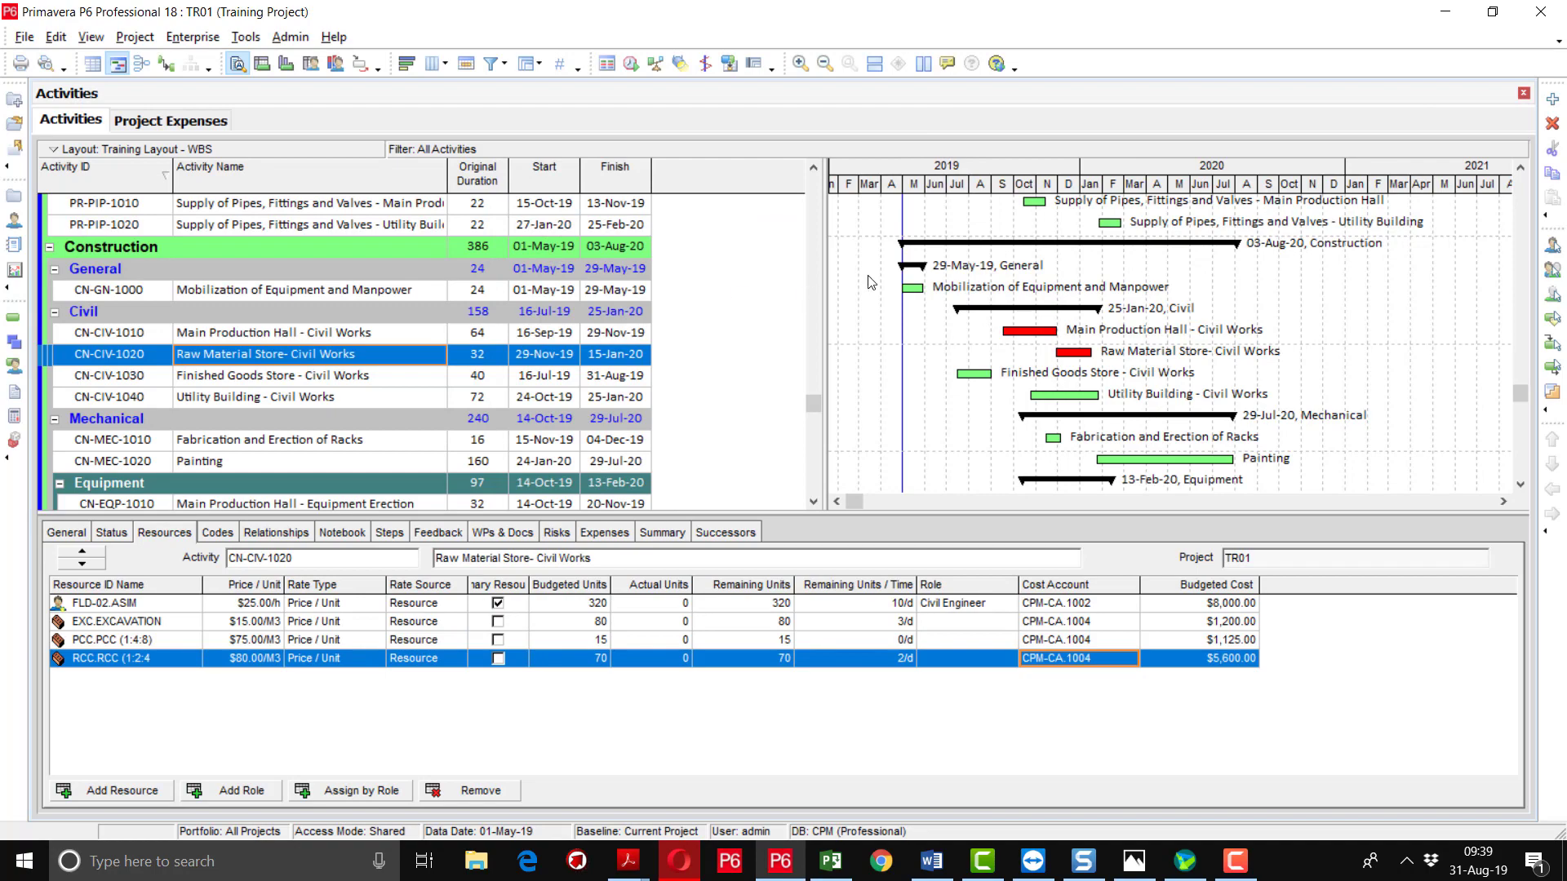
# Widen the activity table and choose Budgeted Labor Units and Budgeted Nonlabor Units as additional columns after Finish.
pyautogui.moveTo(811, 405); pyautogui.dragTo(780, 152)
pyautogui.moveTo(824, 253); pyautogui.dragTo(1031, 269)
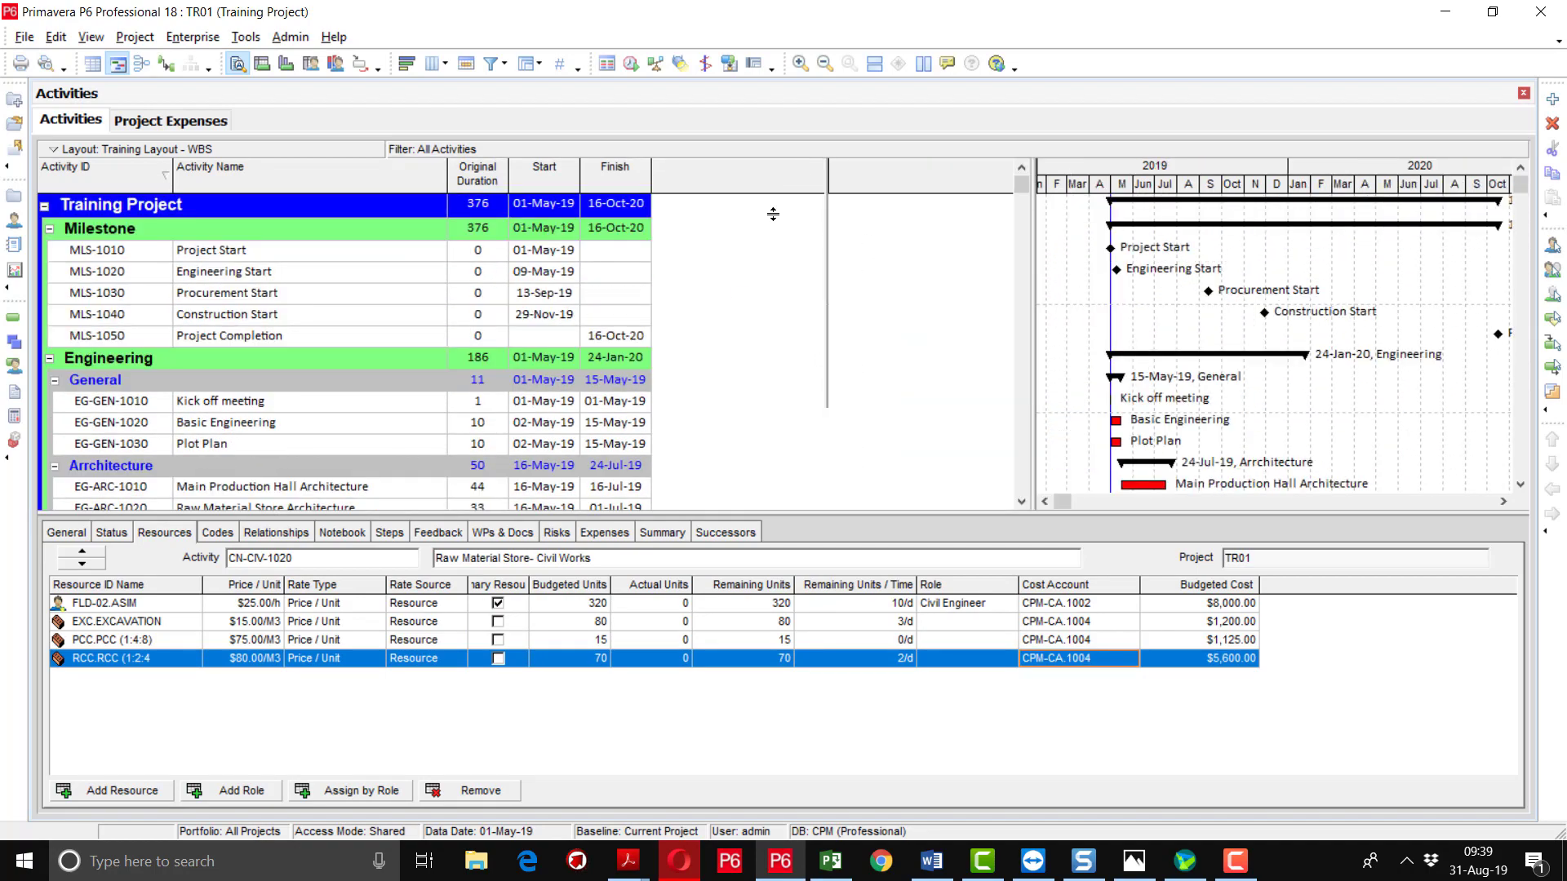
pyautogui.rightClick(734, 181)
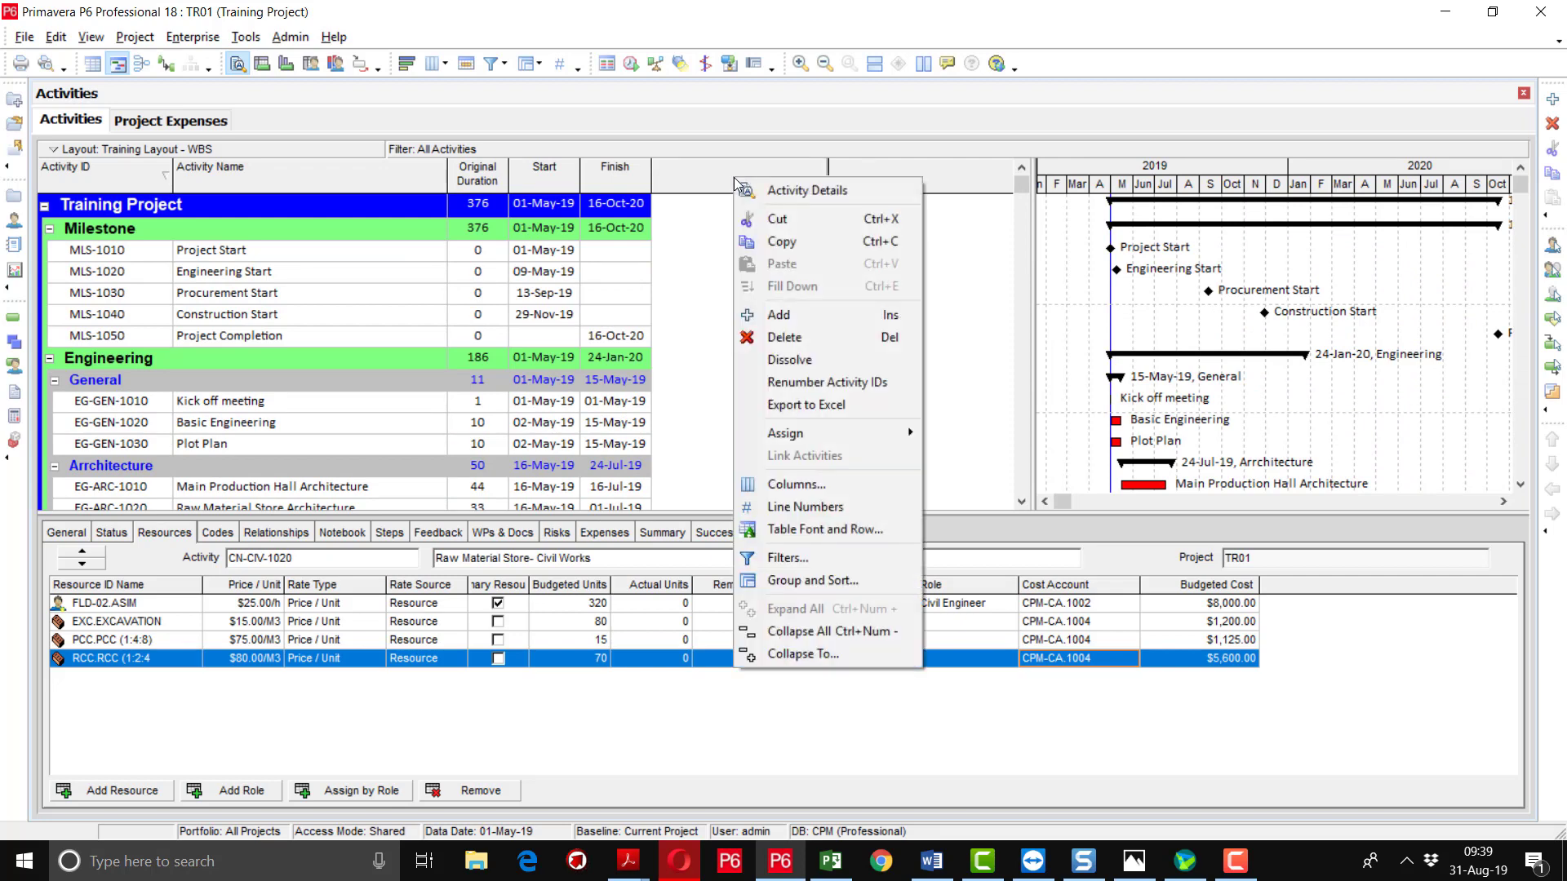
pyautogui.click(831, 488)
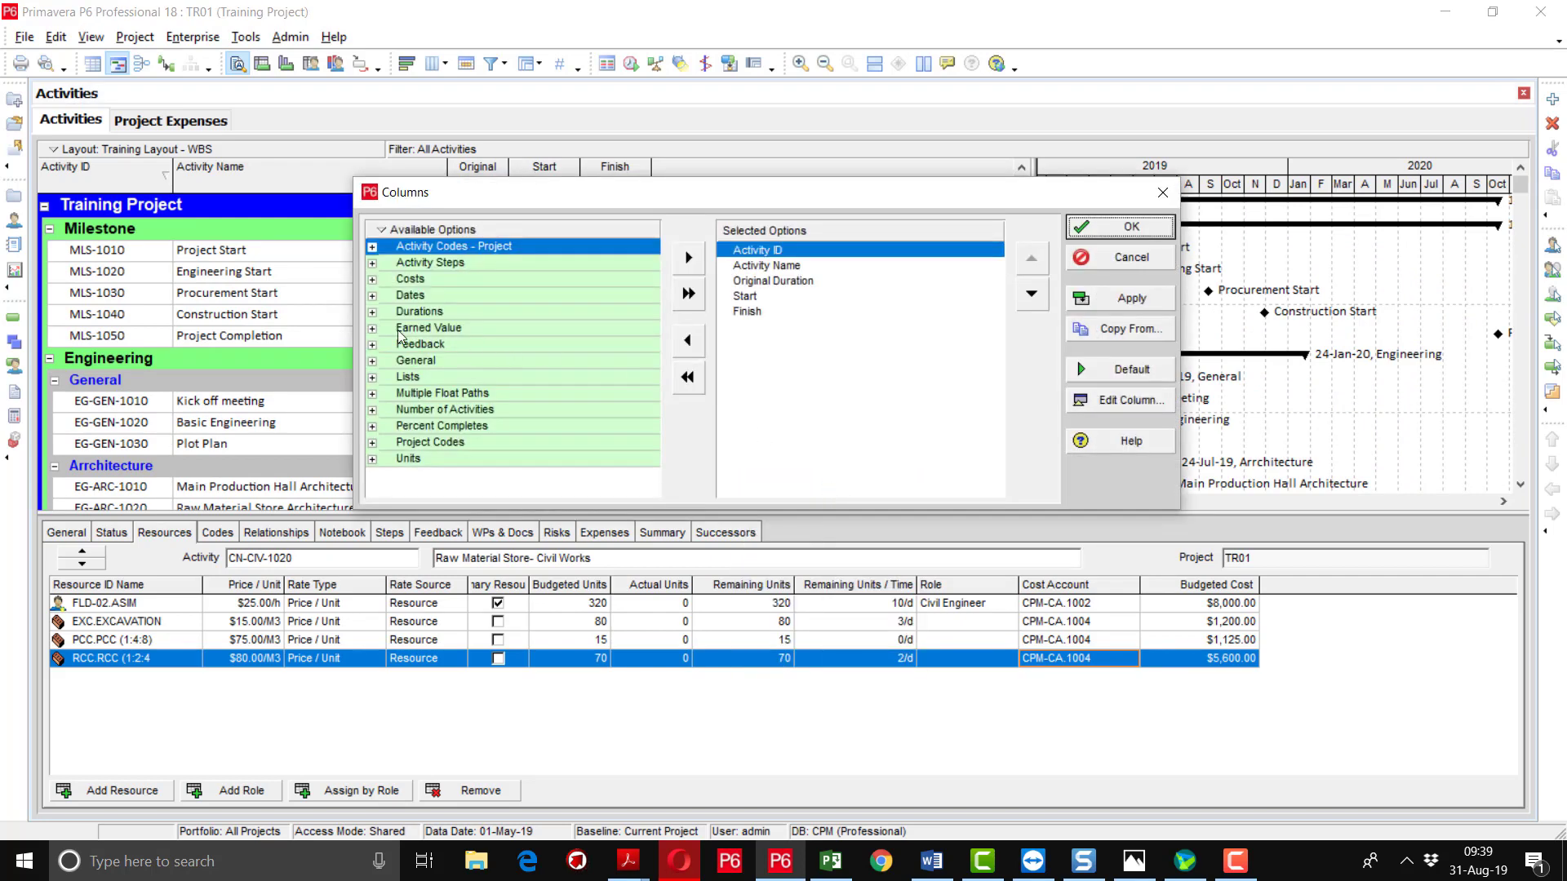
pyautogui.click(373, 459)
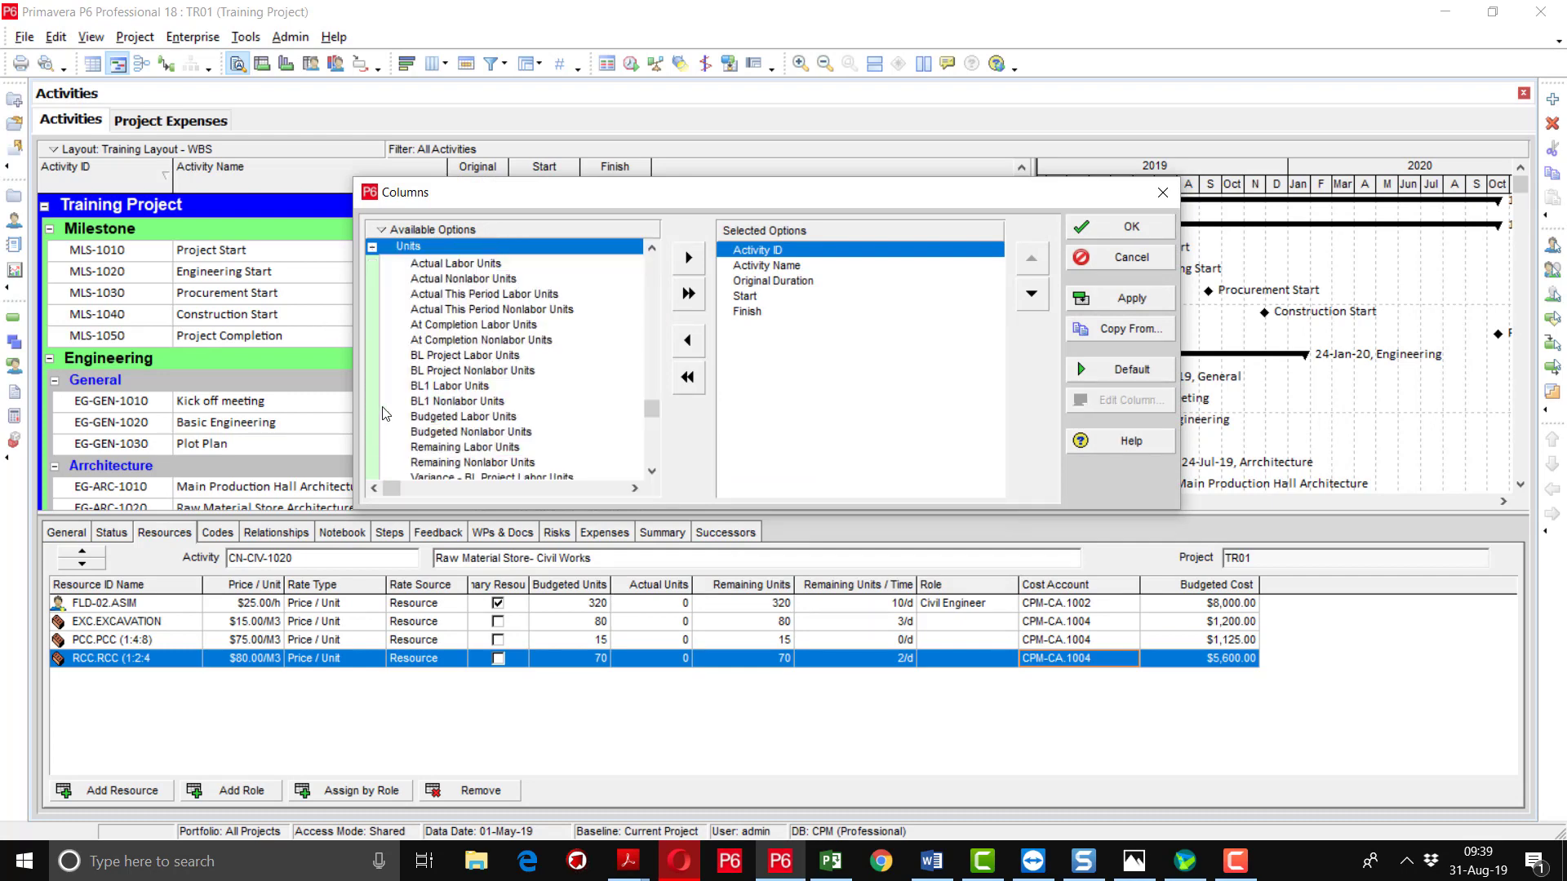
pyautogui.scroll(-1, 453, 341)
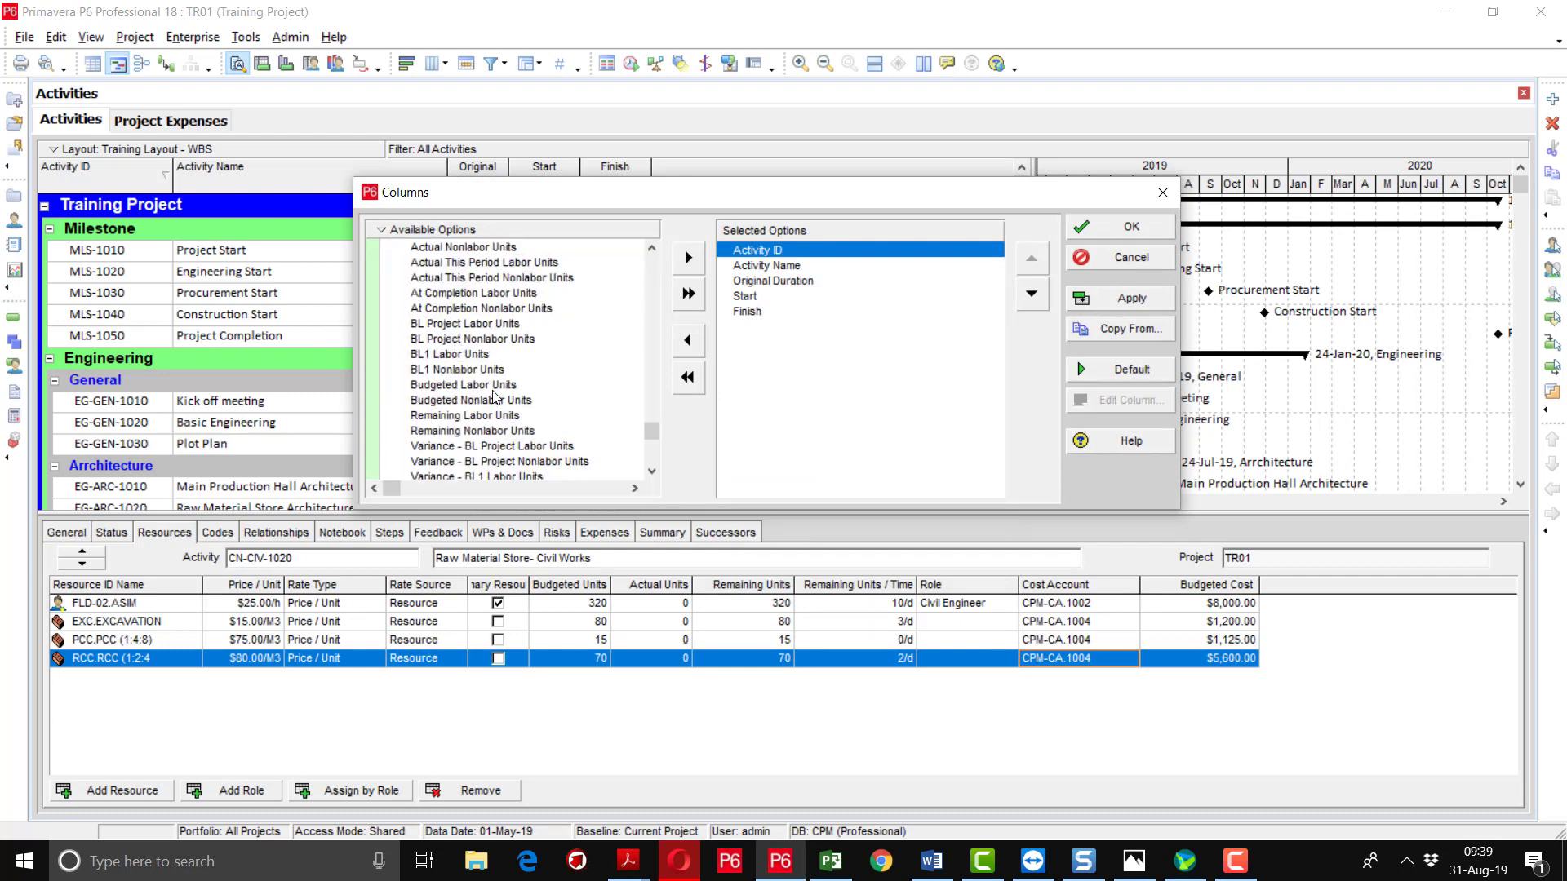
pyautogui.click(752, 312)
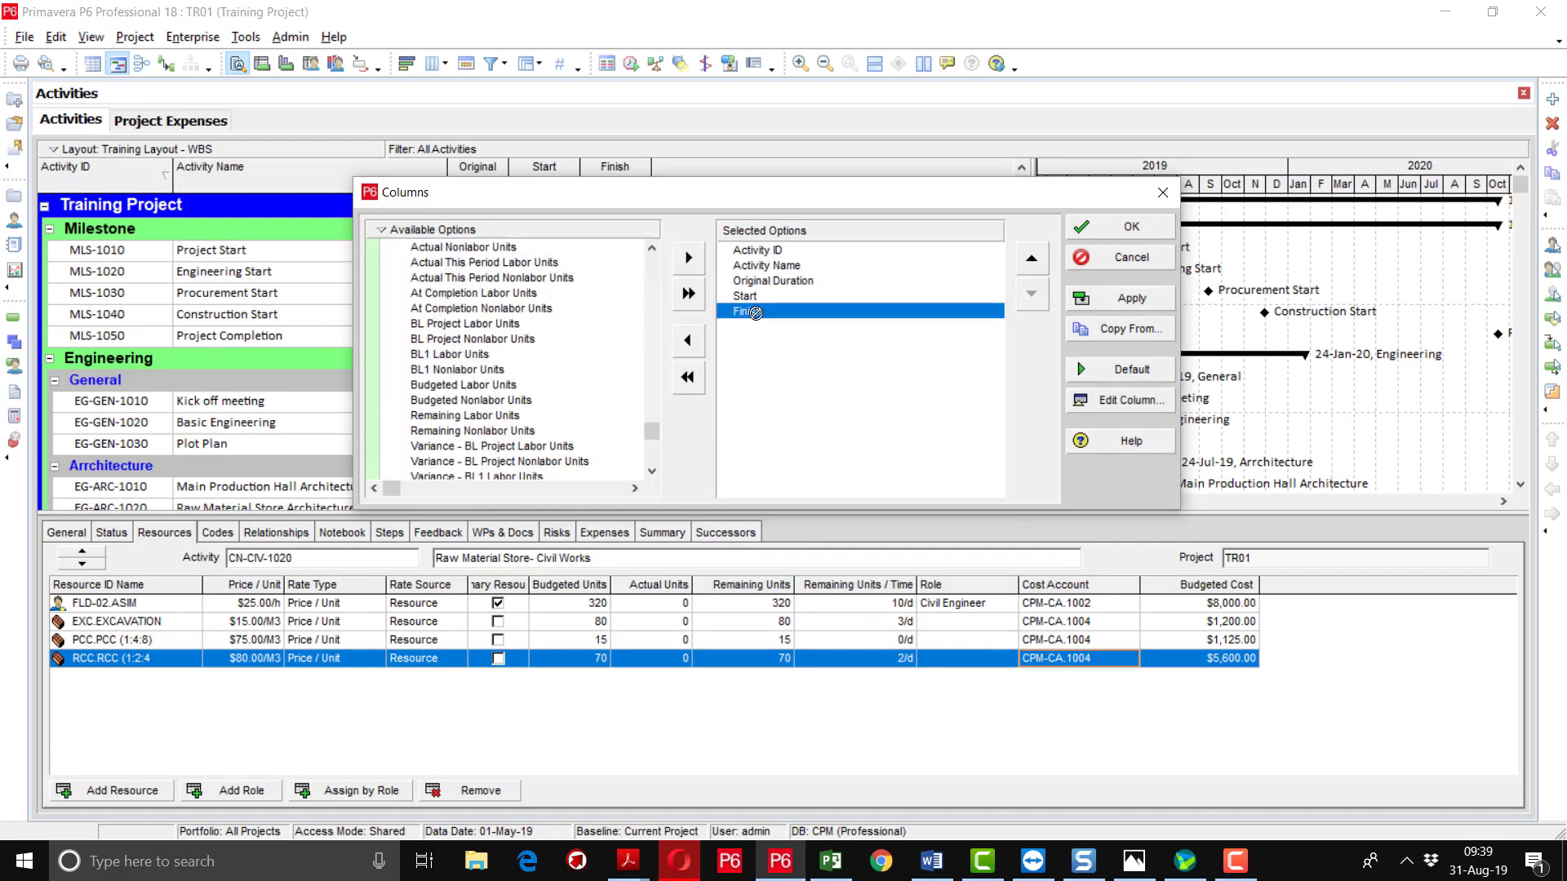
pyautogui.doubleClick(509, 385)
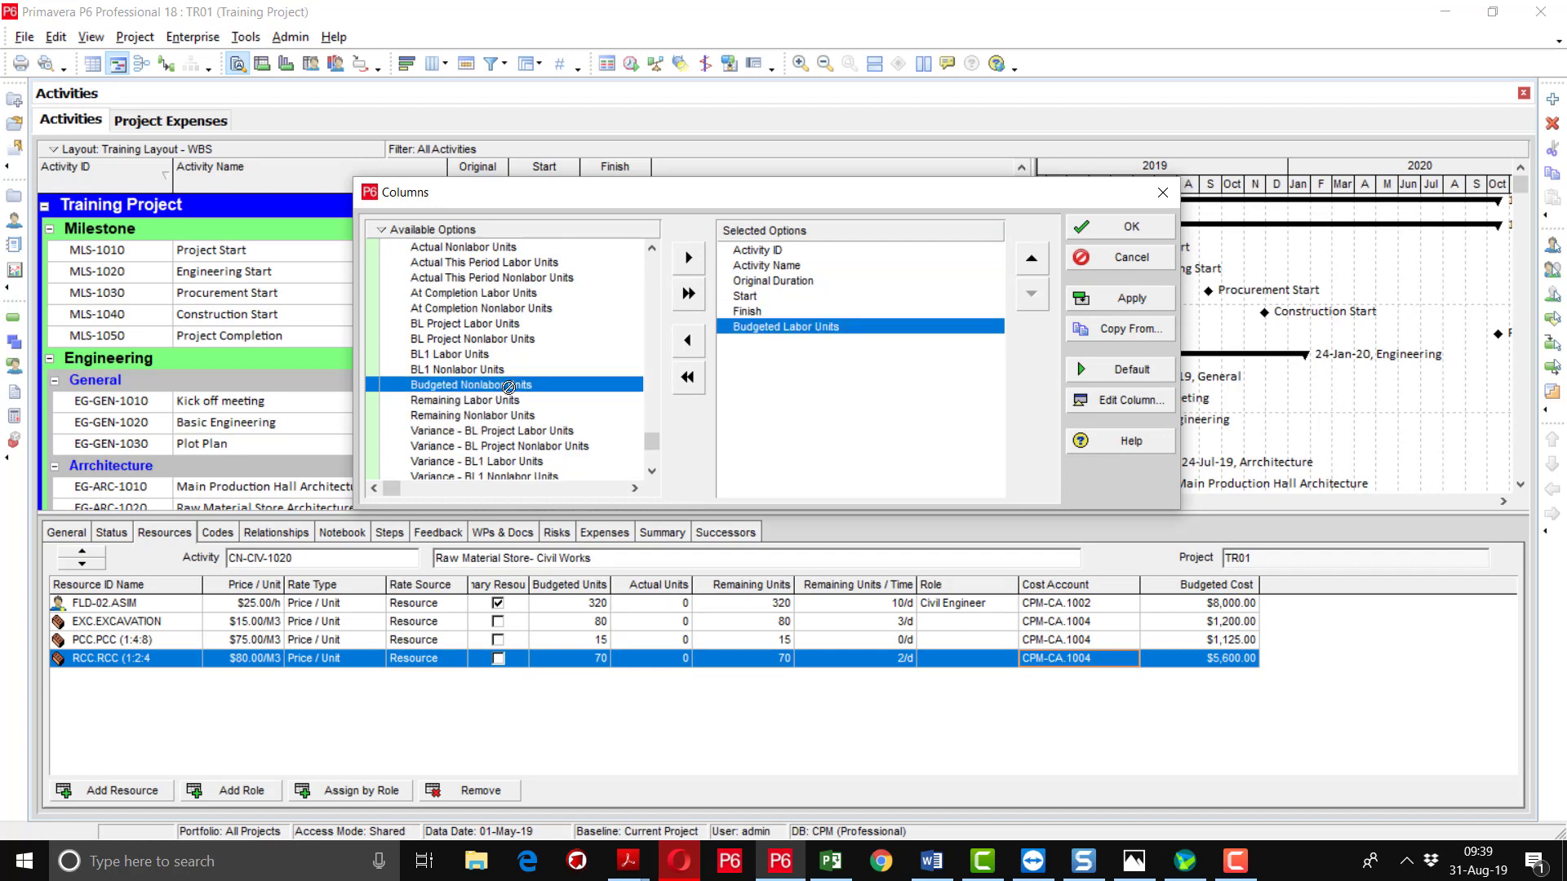
pyautogui.doubleClick(504, 387)
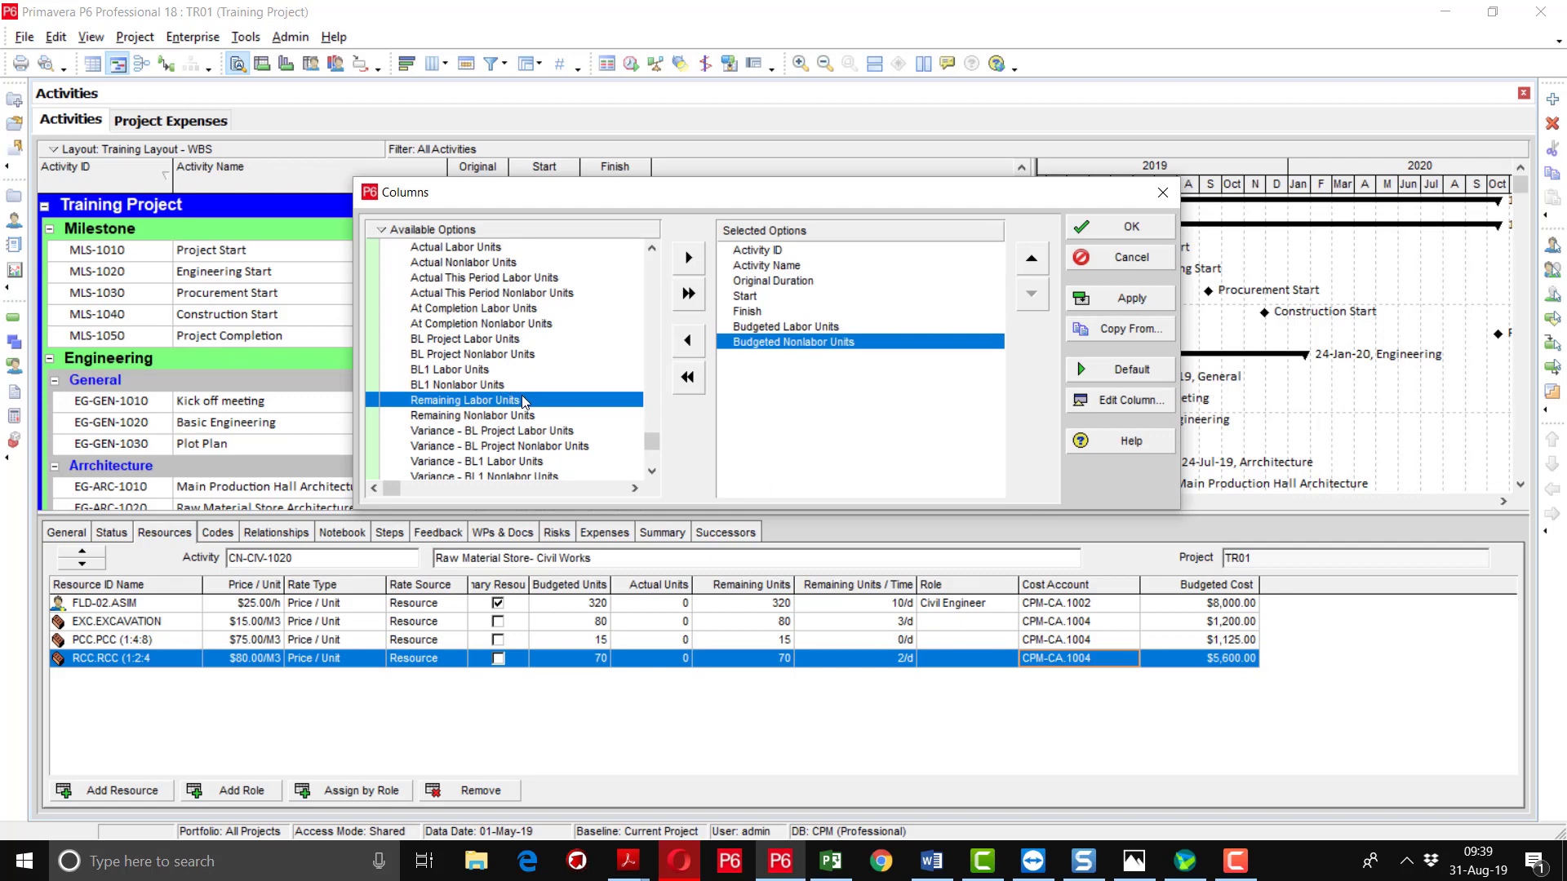
# Add the Budgeted Labor, Nonlabor, Material, Total and Expense Cost options to the selected activity columns.
pyautogui.scroll(4, 521, 400)
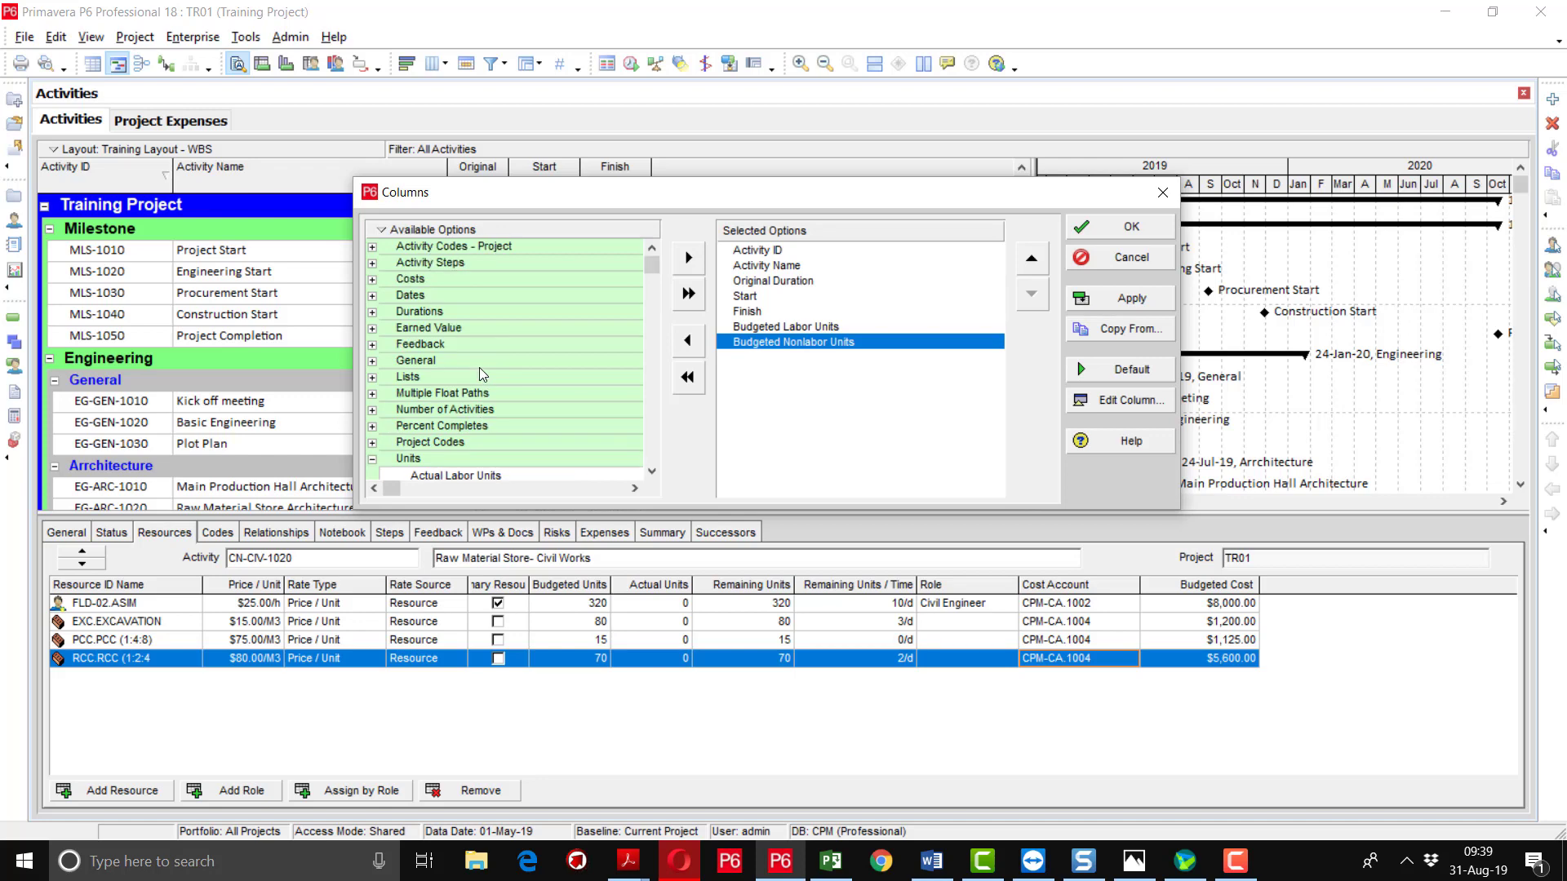
pyautogui.click(372, 280)
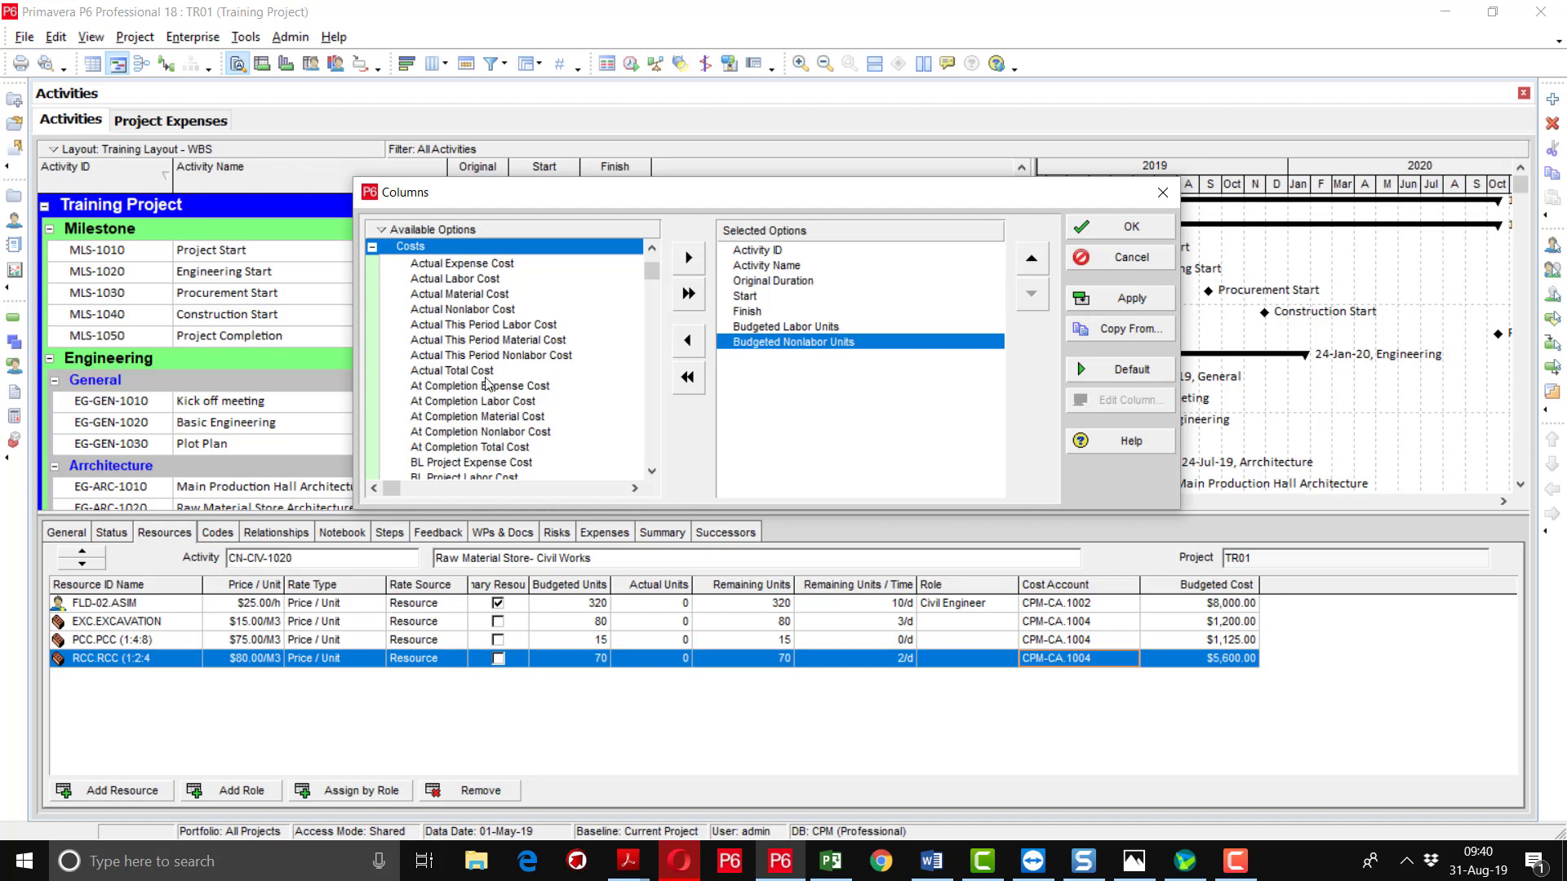
pyautogui.scroll(-3, 481, 402)
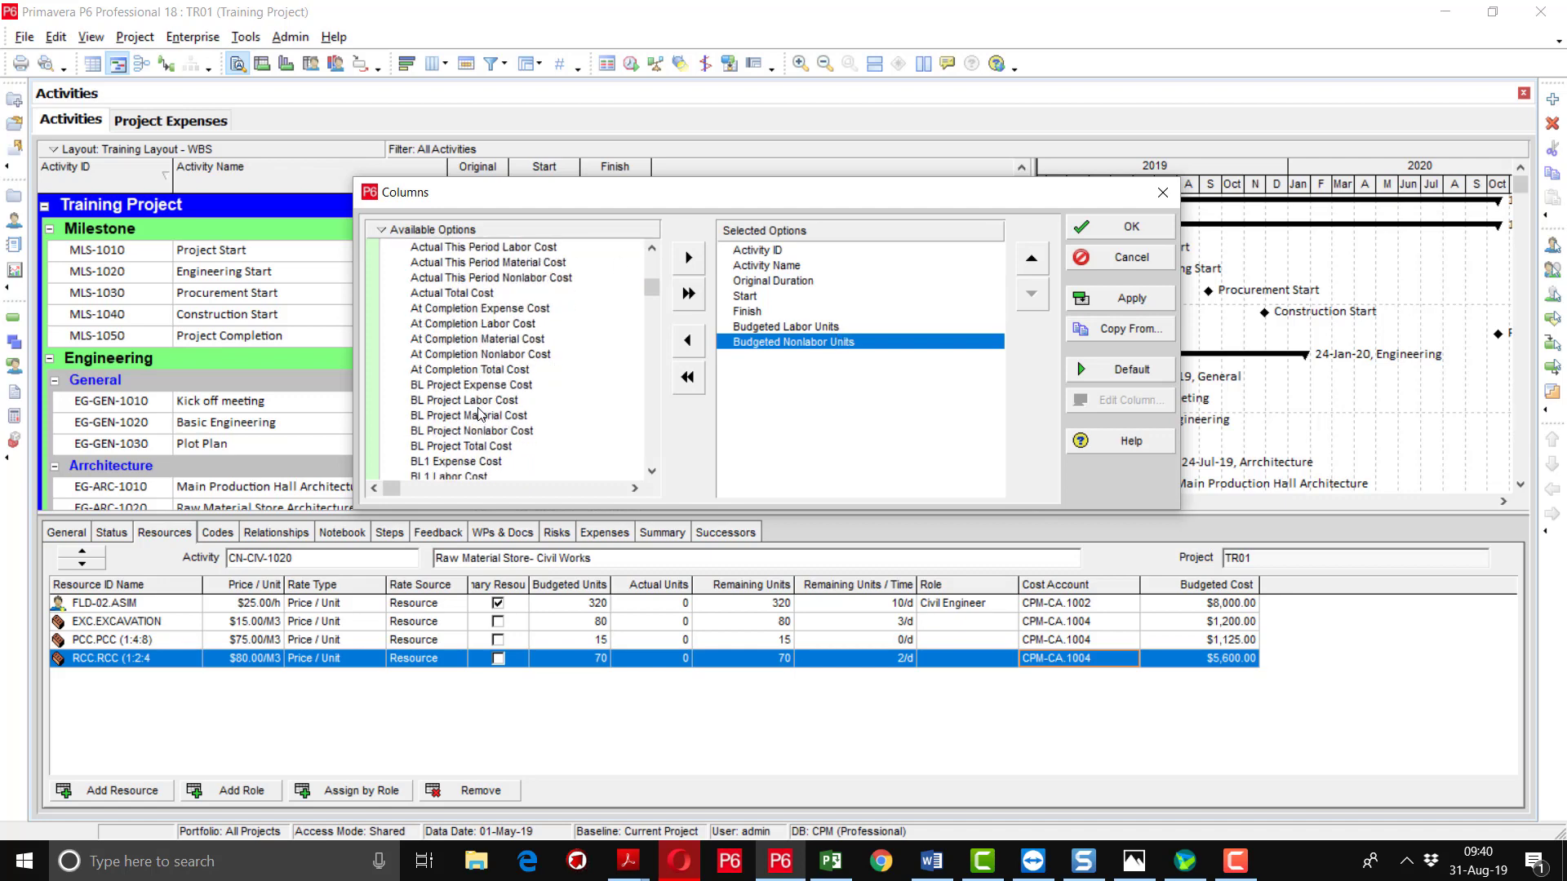
pyautogui.scroll(-3, 481, 421)
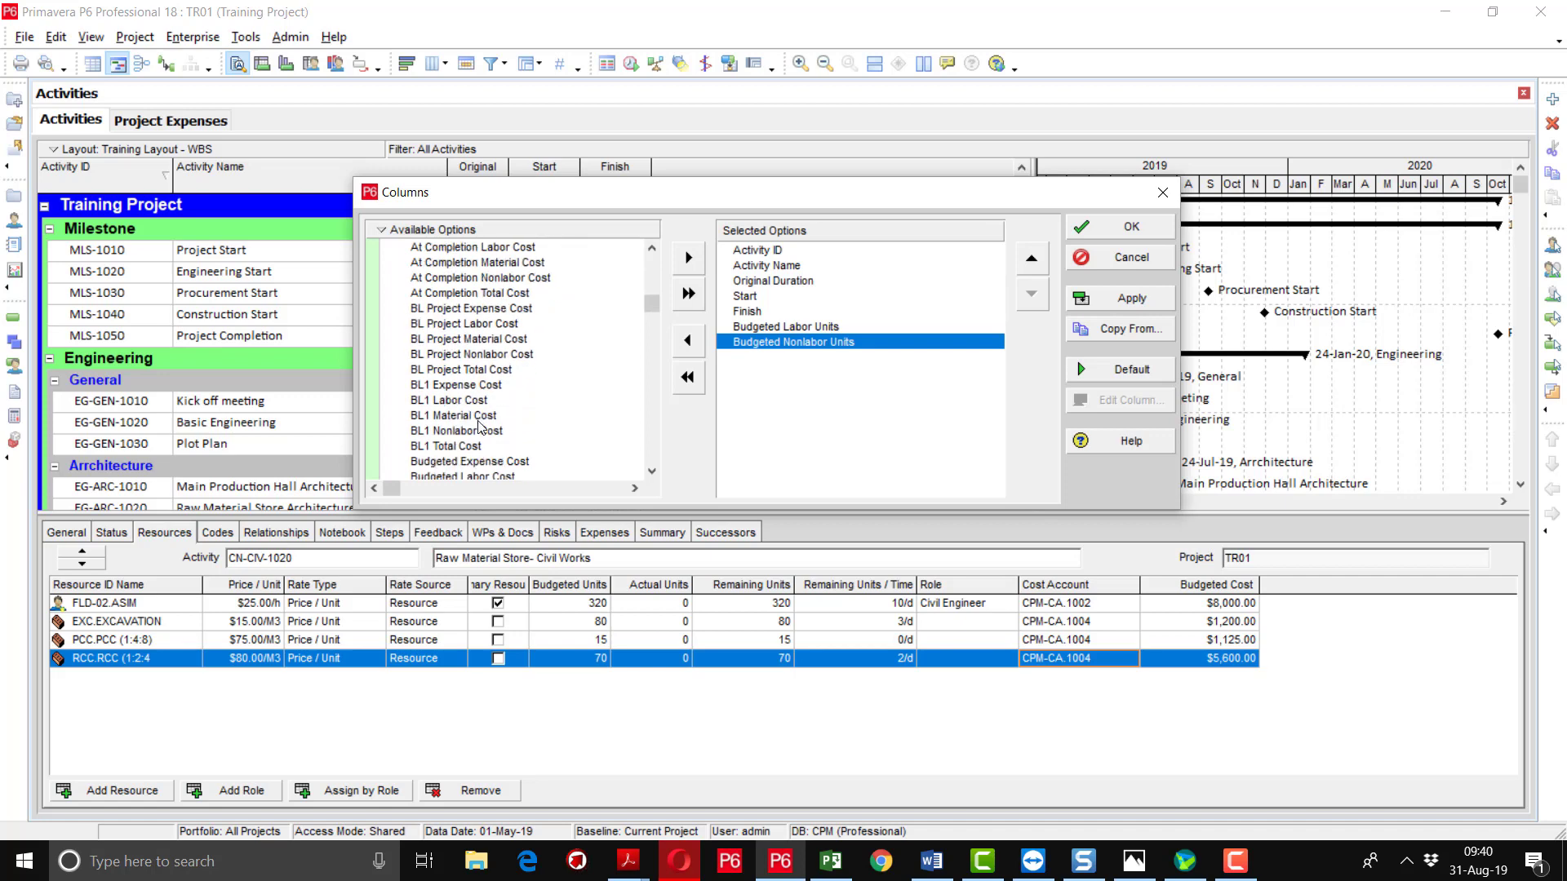
pyautogui.scroll(-1, 481, 422)
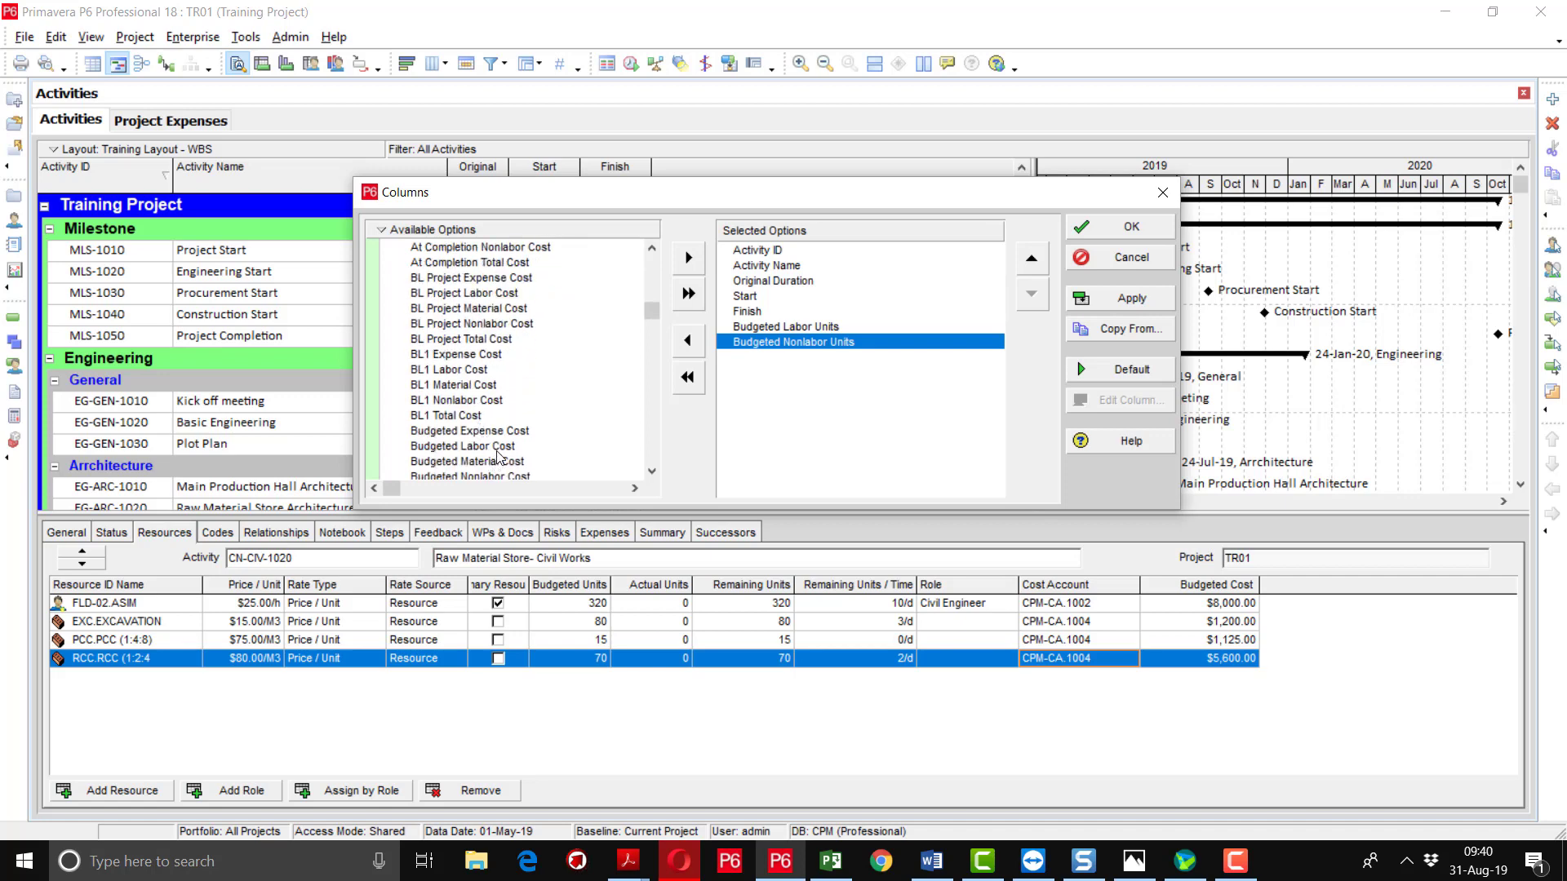
pyautogui.doubleClick(499, 447)
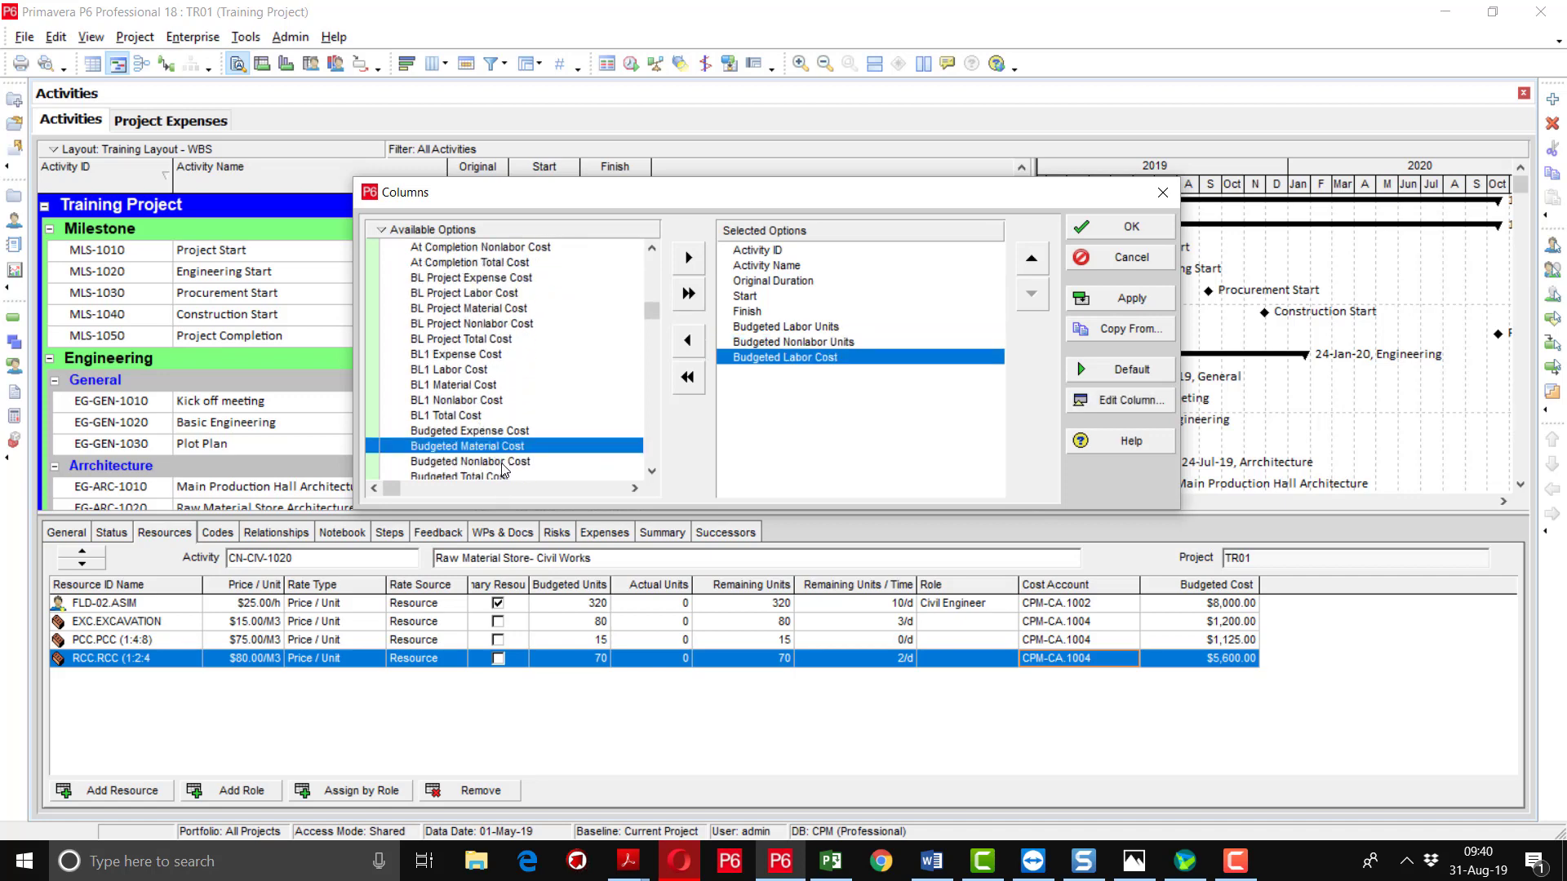
pyautogui.doubleClick(504, 462)
pyautogui.scroll(-1, 504, 441)
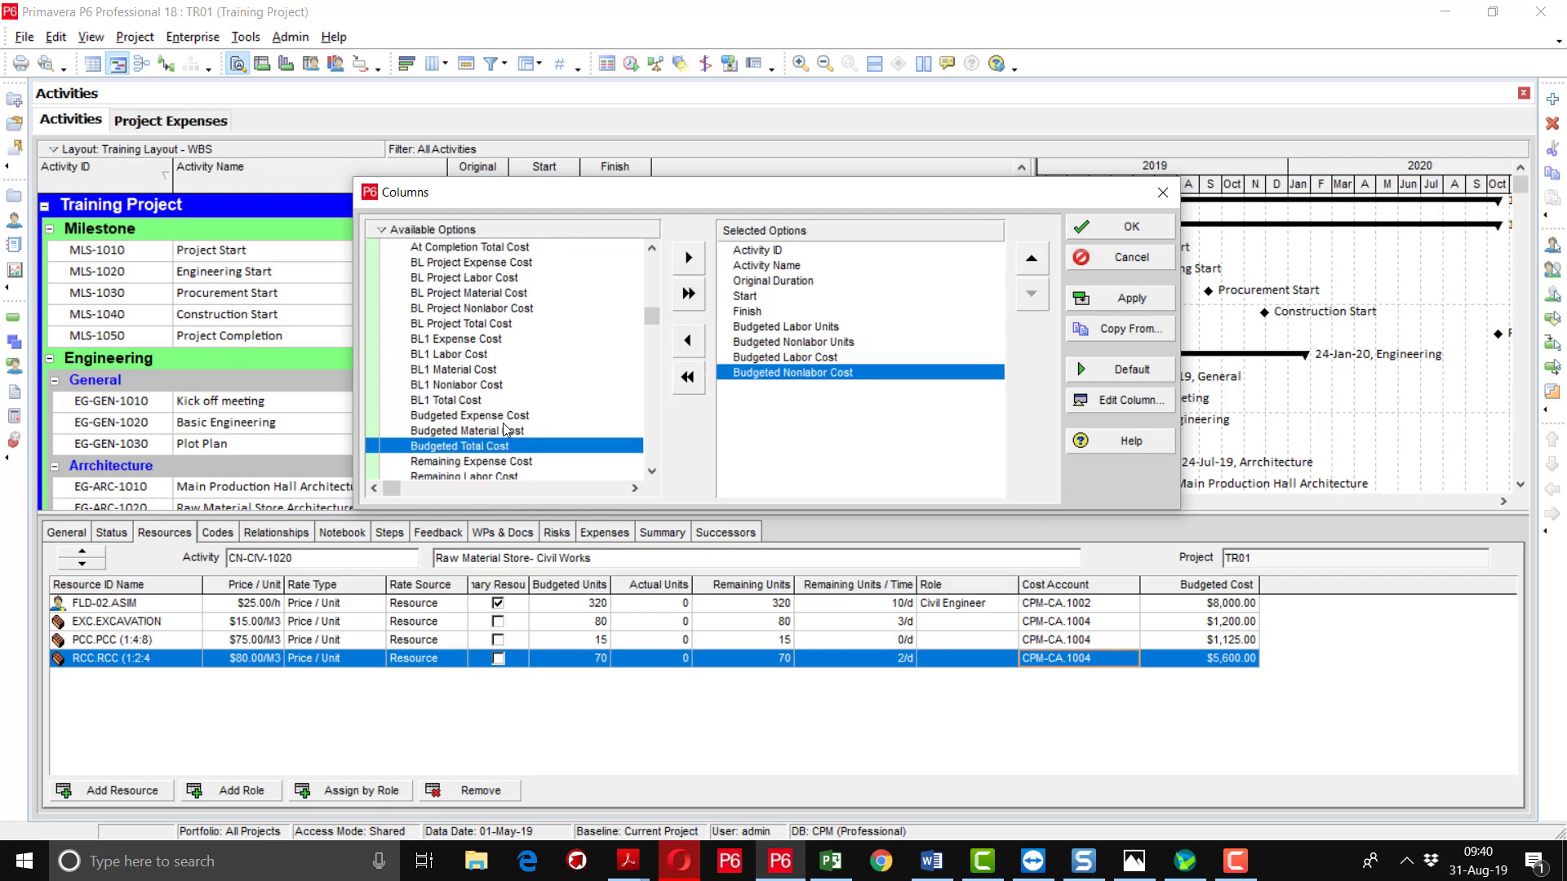
pyautogui.doubleClick(504, 433)
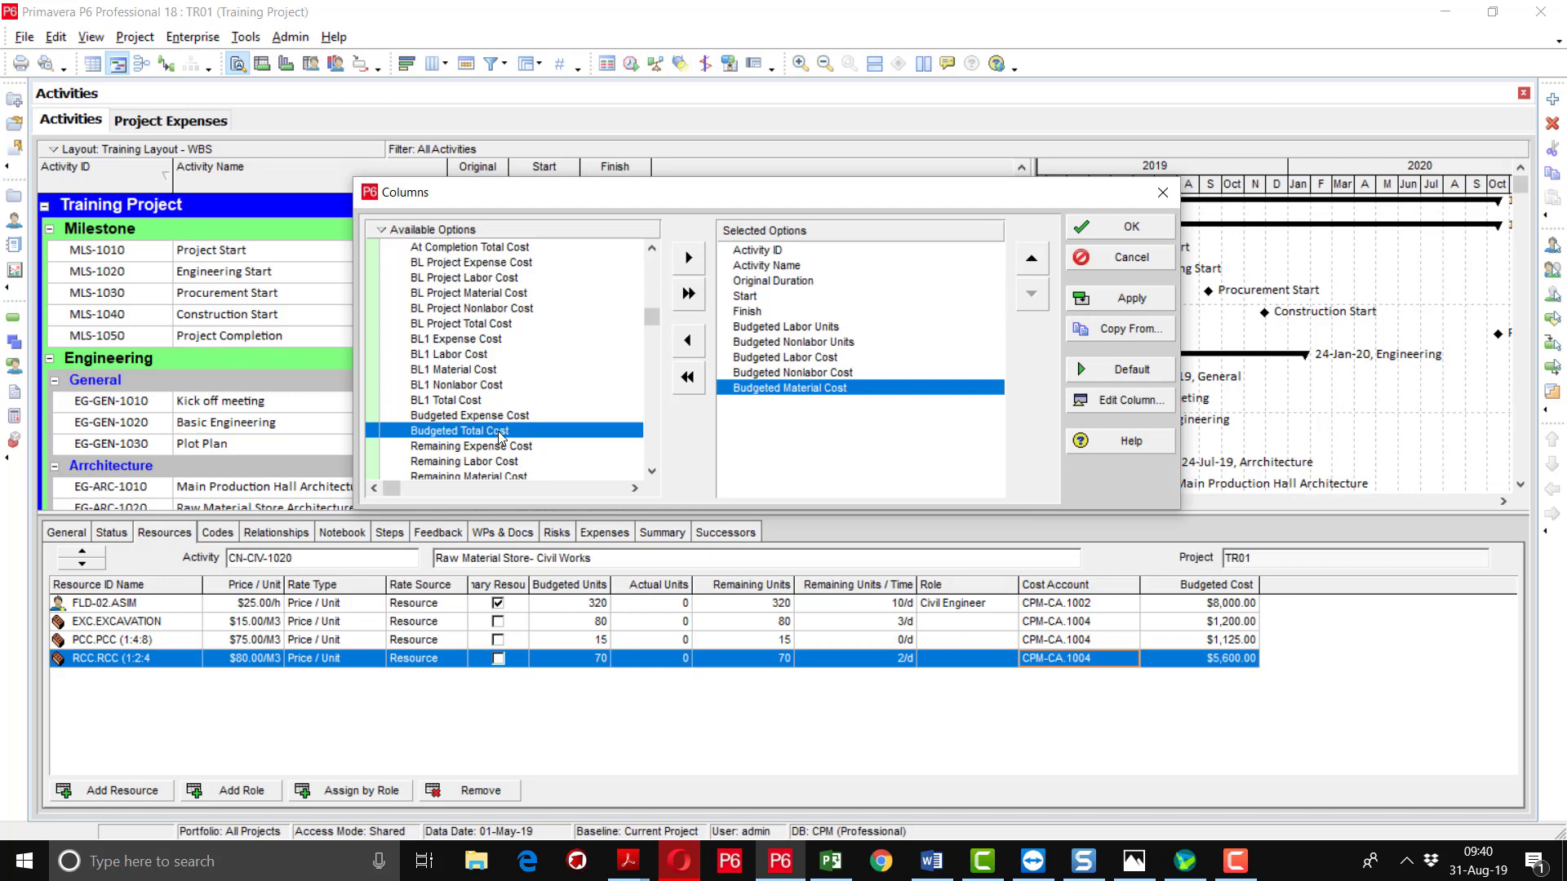
pyautogui.doubleClick(501, 433)
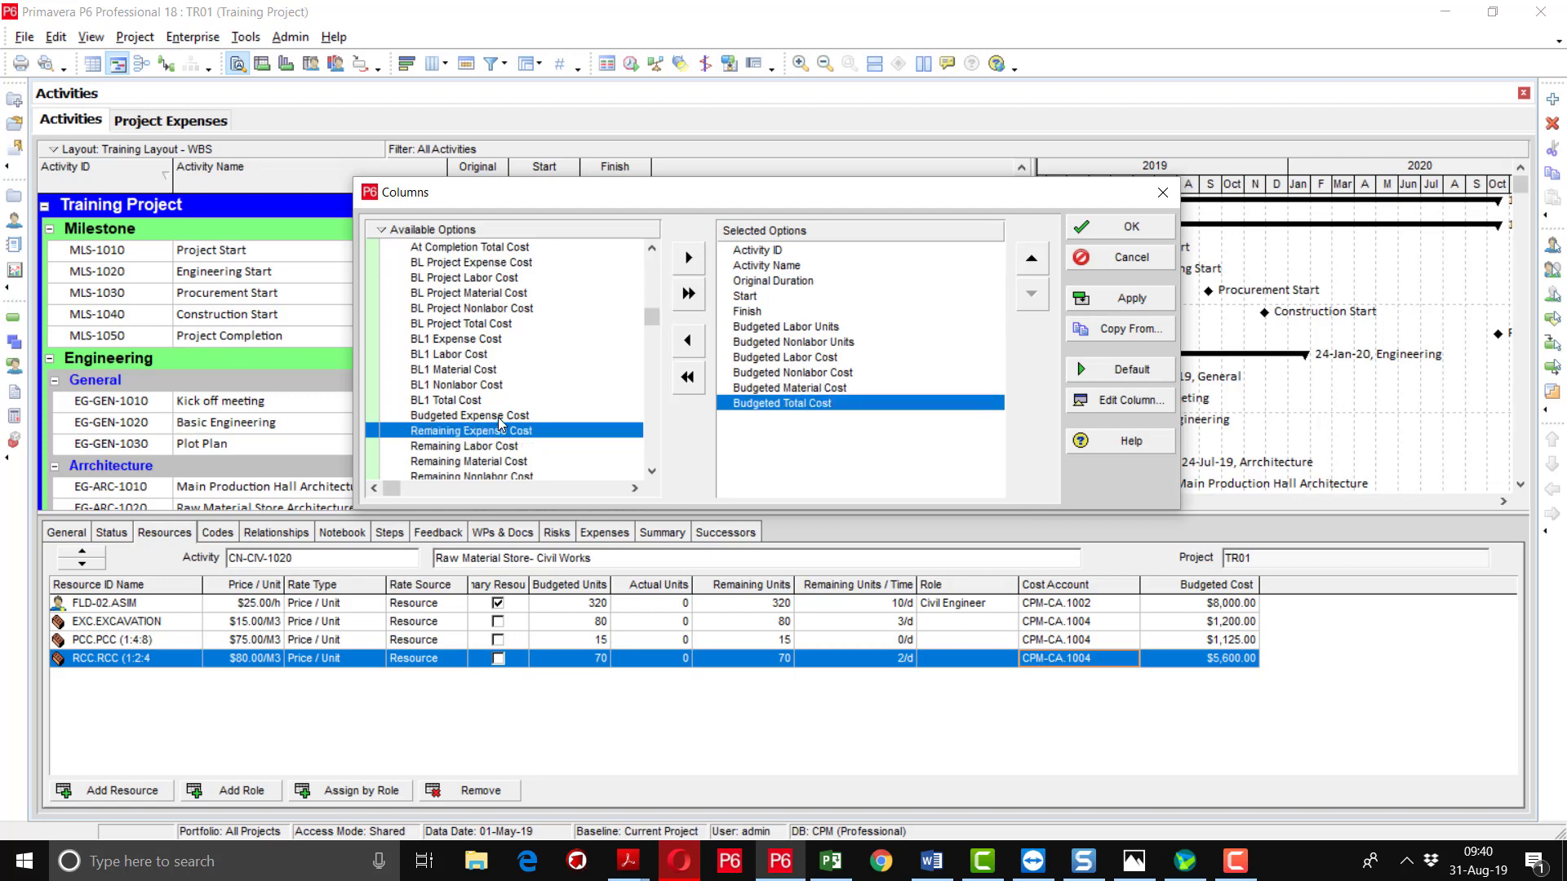
pyautogui.doubleClick(499, 417)
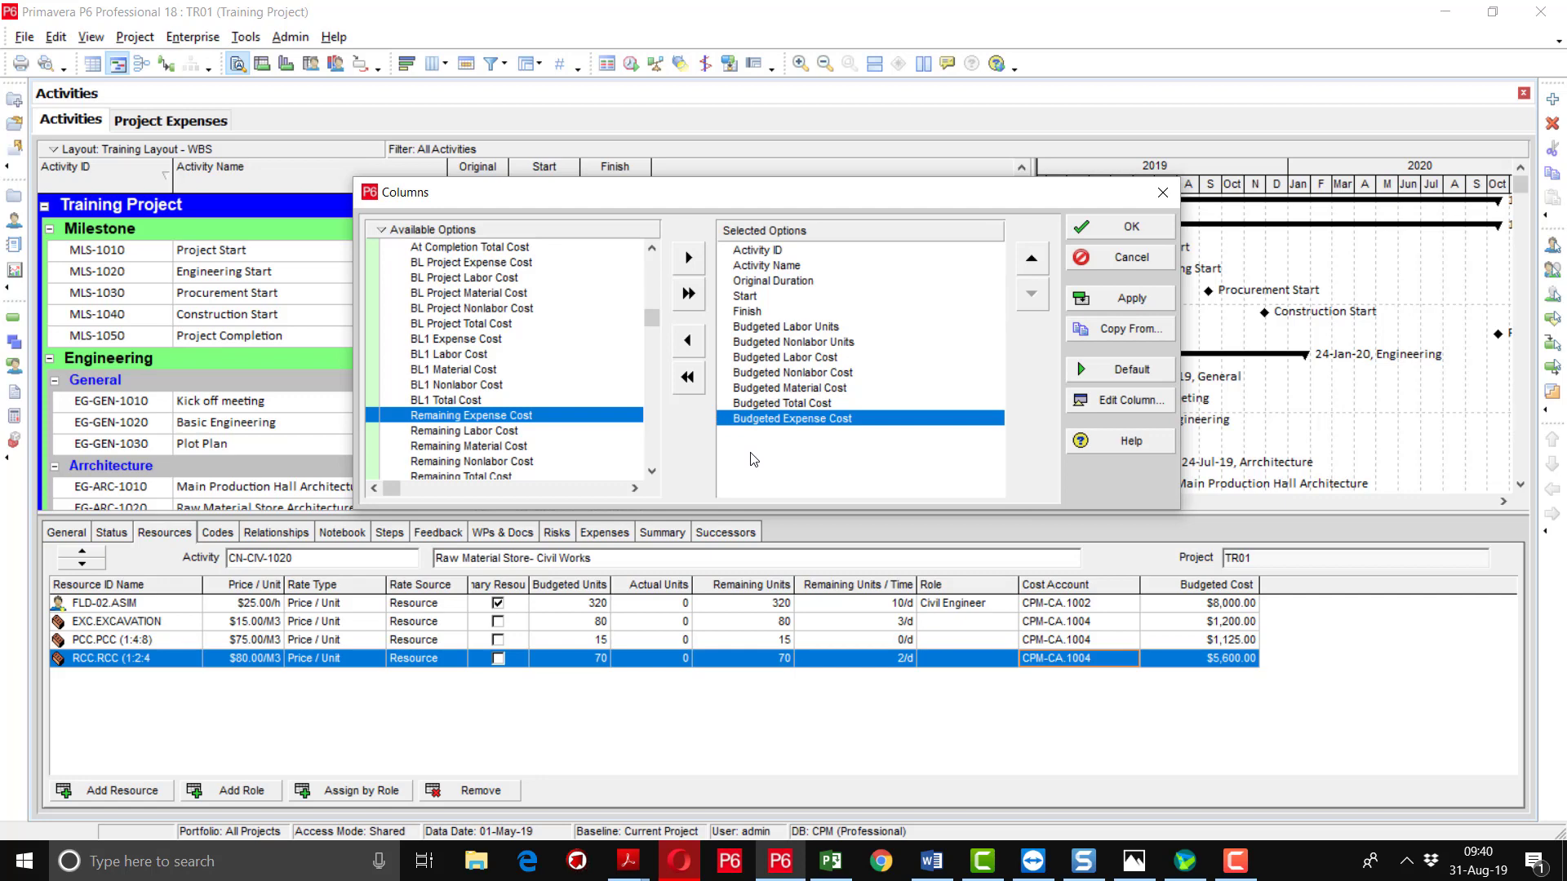
# Place Budgeted Total Cost after Budgeted Expense Cost in the column order and apply the column selection to the activity table.
pyautogui.click(789, 330)
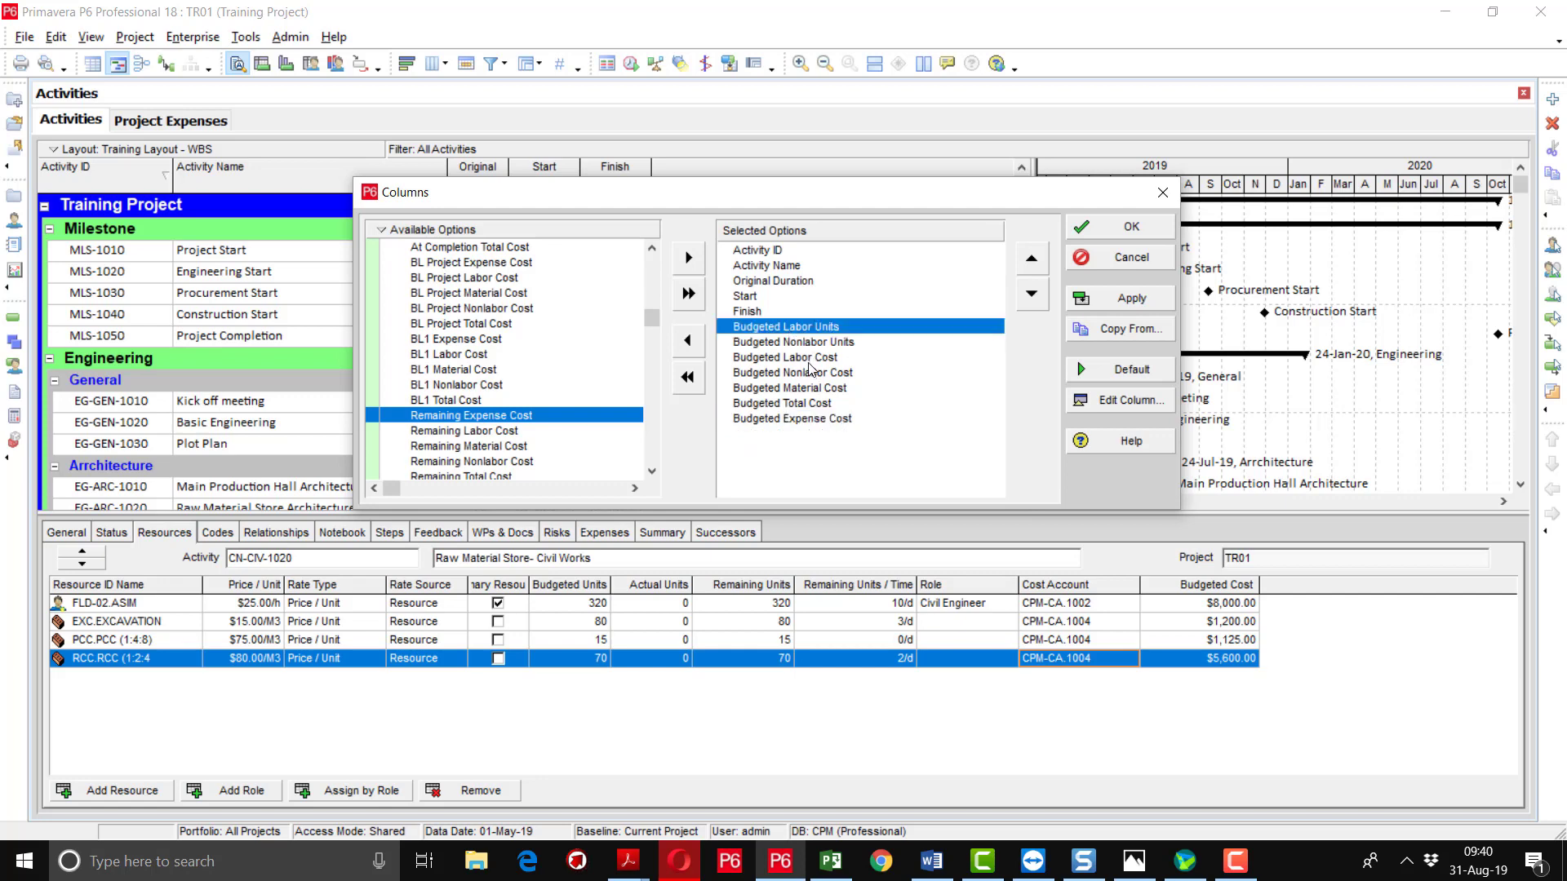
pyautogui.click(812, 359)
pyautogui.click(809, 373)
pyautogui.click(806, 389)
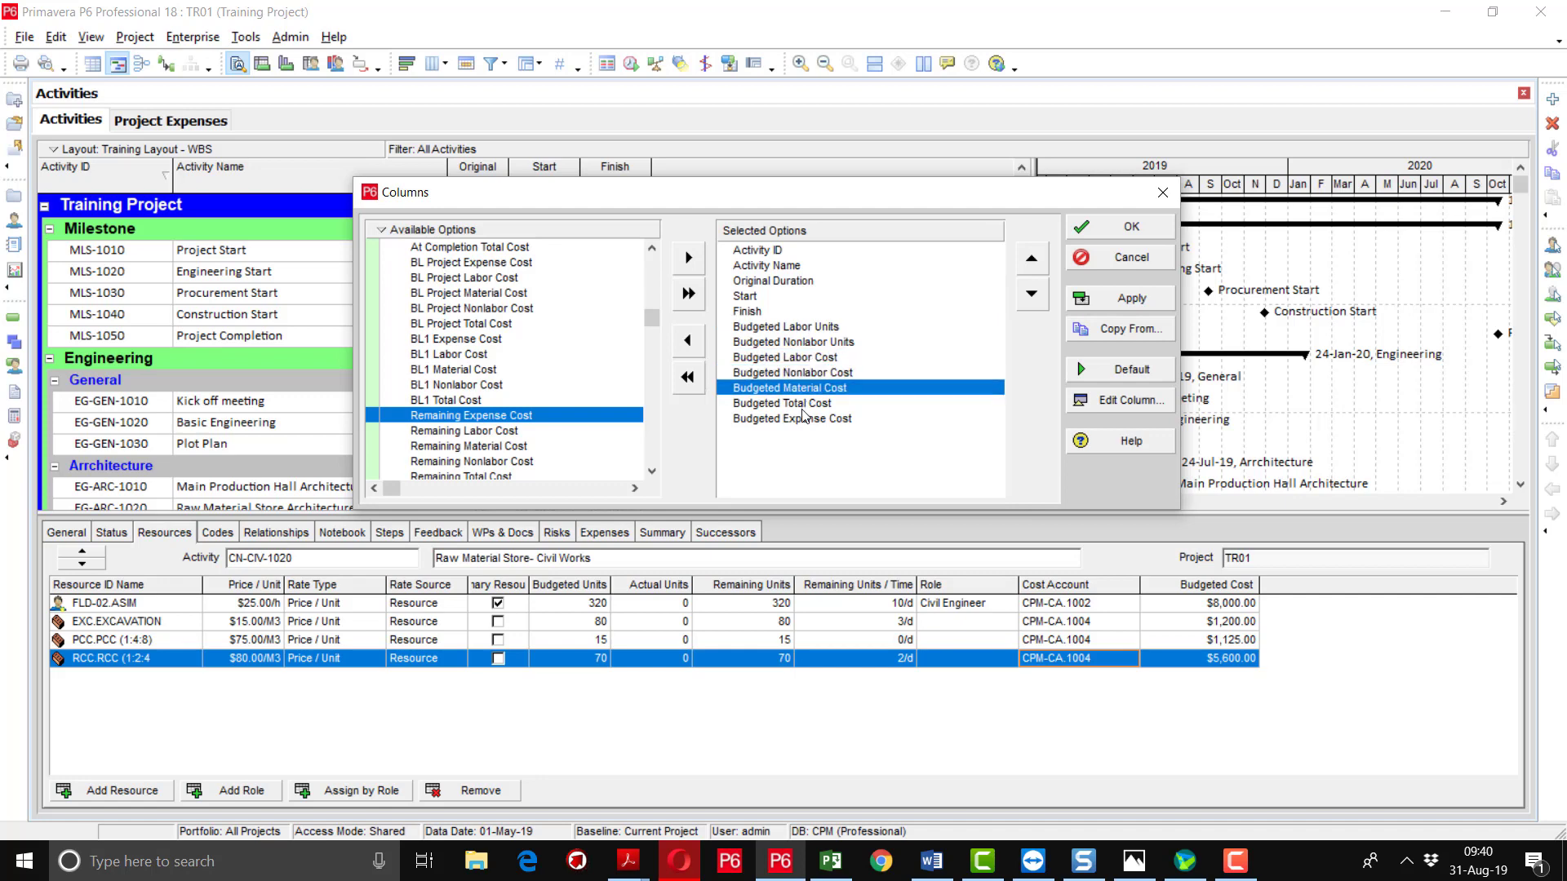
pyautogui.click(801, 406)
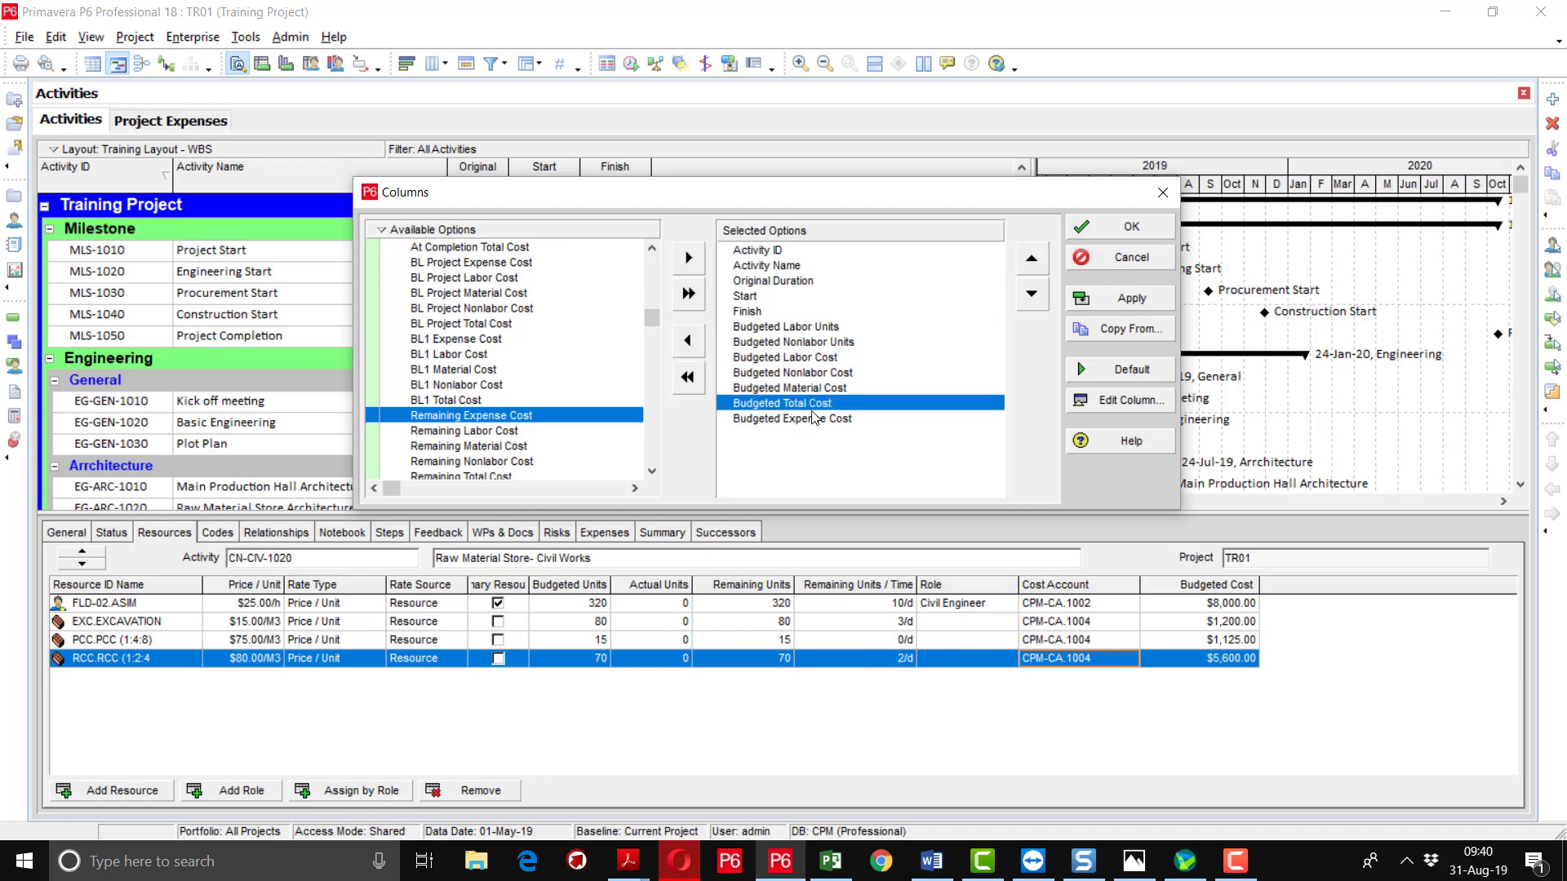
pyautogui.click(813, 420)
pyautogui.click(814, 405)
pyautogui.click(1032, 293)
pyautogui.click(1130, 302)
pyautogui.click(1131, 228)
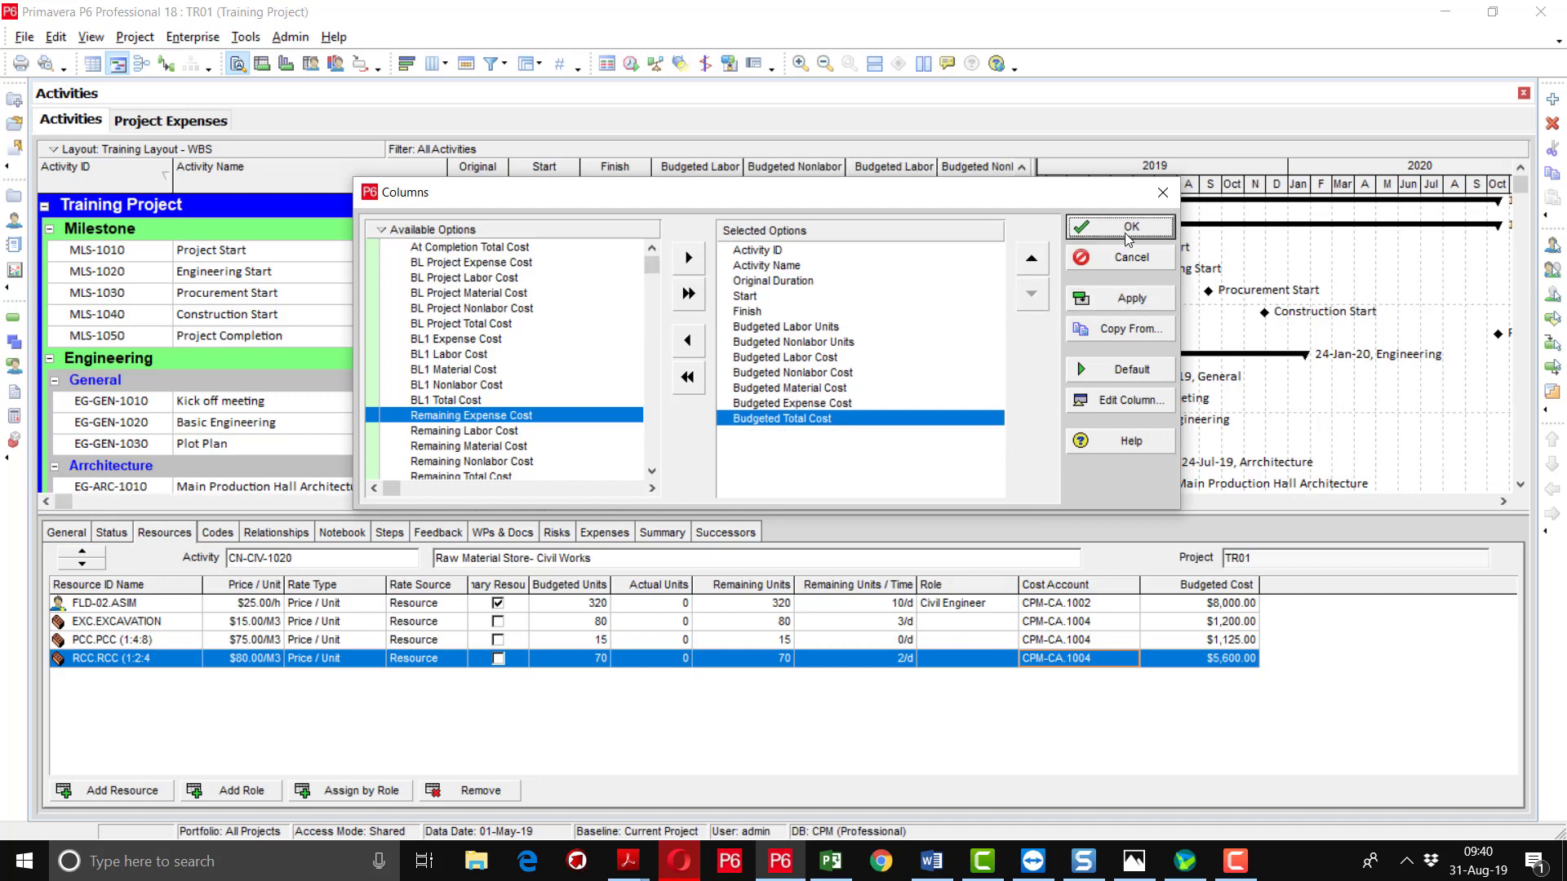
# Widen the activity table and its Budgeted Expense Cost column, and check the expense items of the Raw Material Store- Civil Works activity.
pyautogui.moveTo(1034, 297); pyautogui.dragTo(1430, 311)
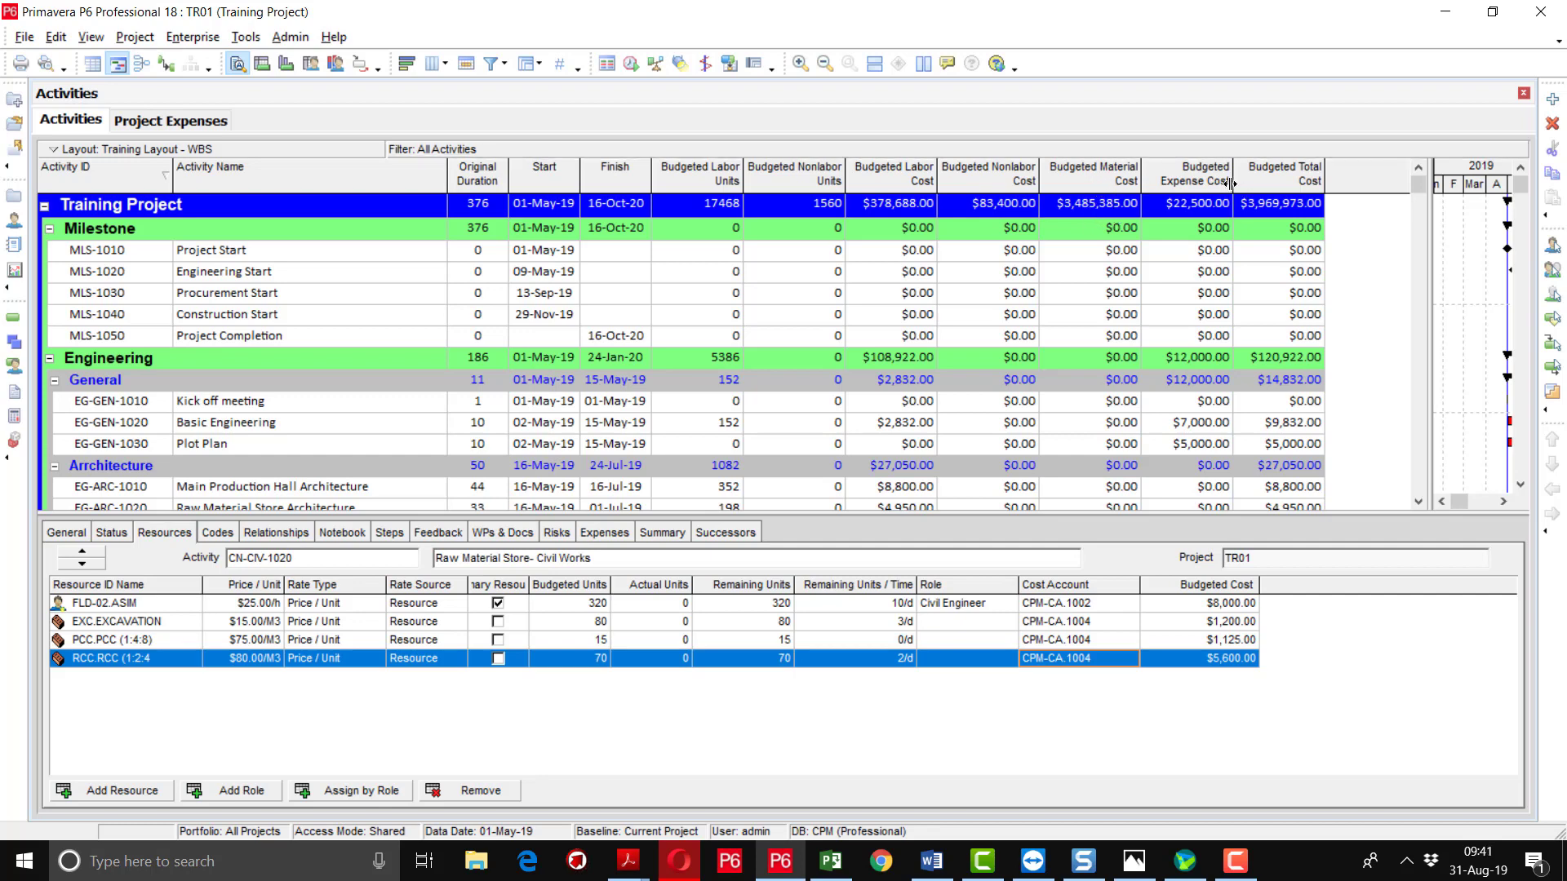
pyautogui.moveTo(1232, 183); pyautogui.dragTo(1238, 183)
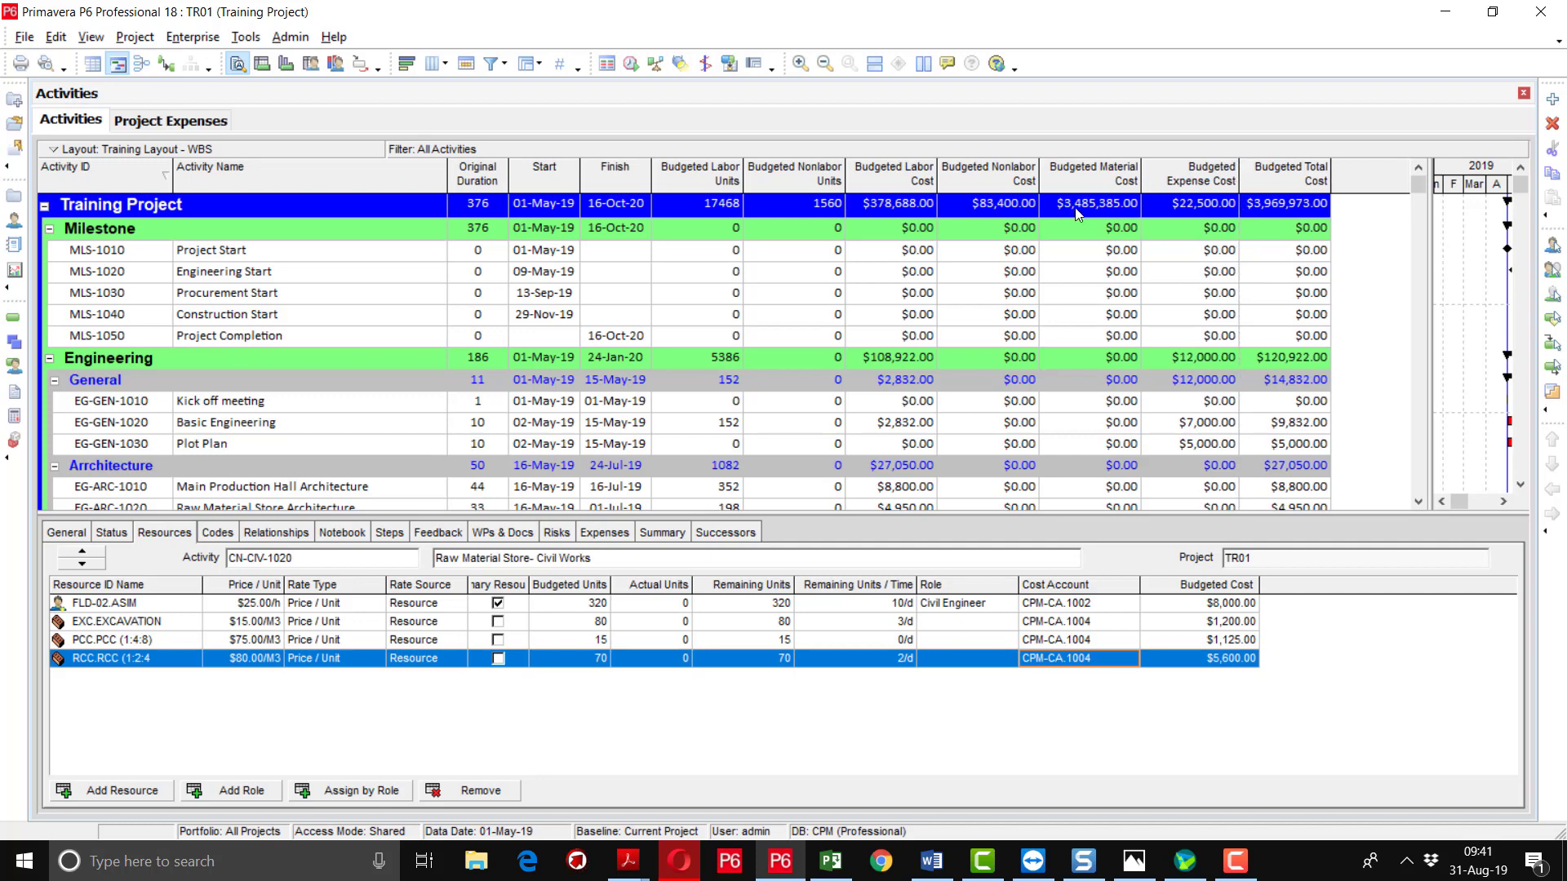
pyautogui.click(596, 534)
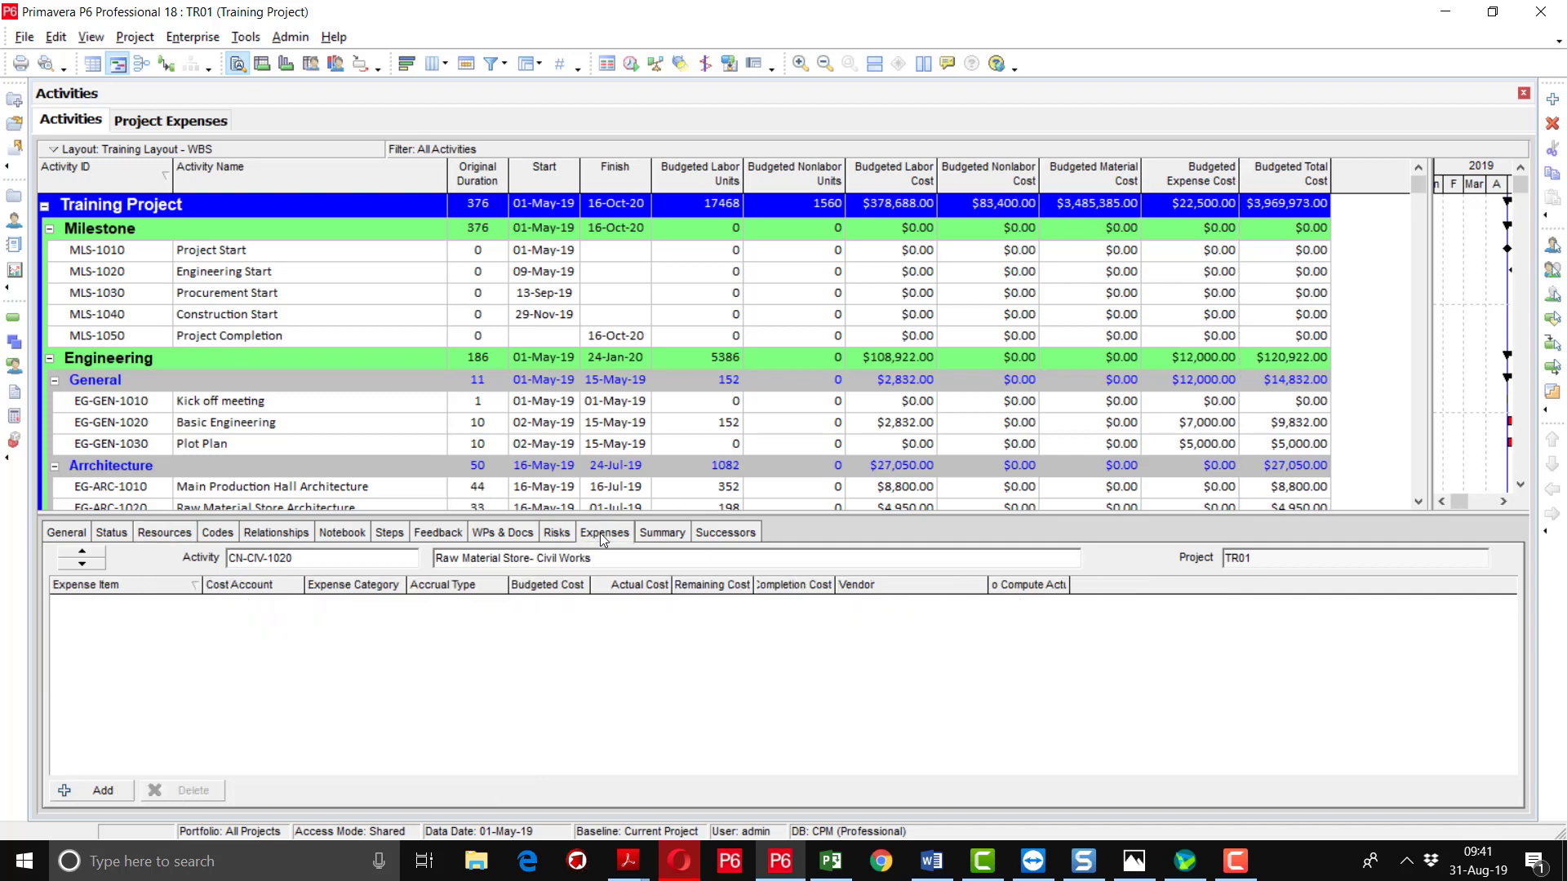
pyautogui.click(160, 533)
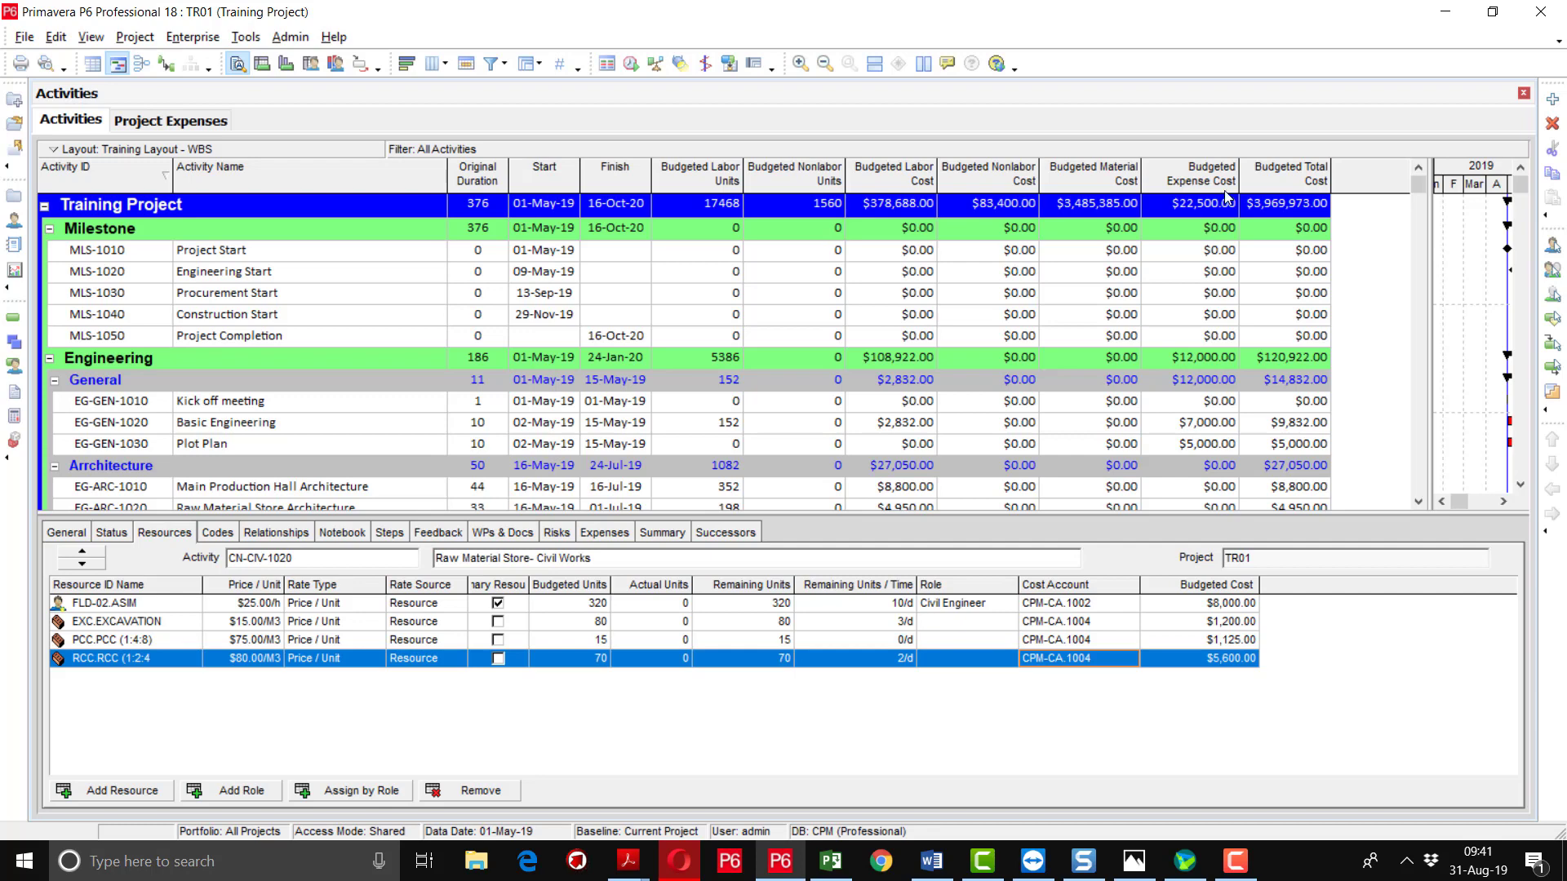
# Collapse the whole activity table and expand Training Project to its first WBS level only.
pyautogui.rightClick(118, 210)
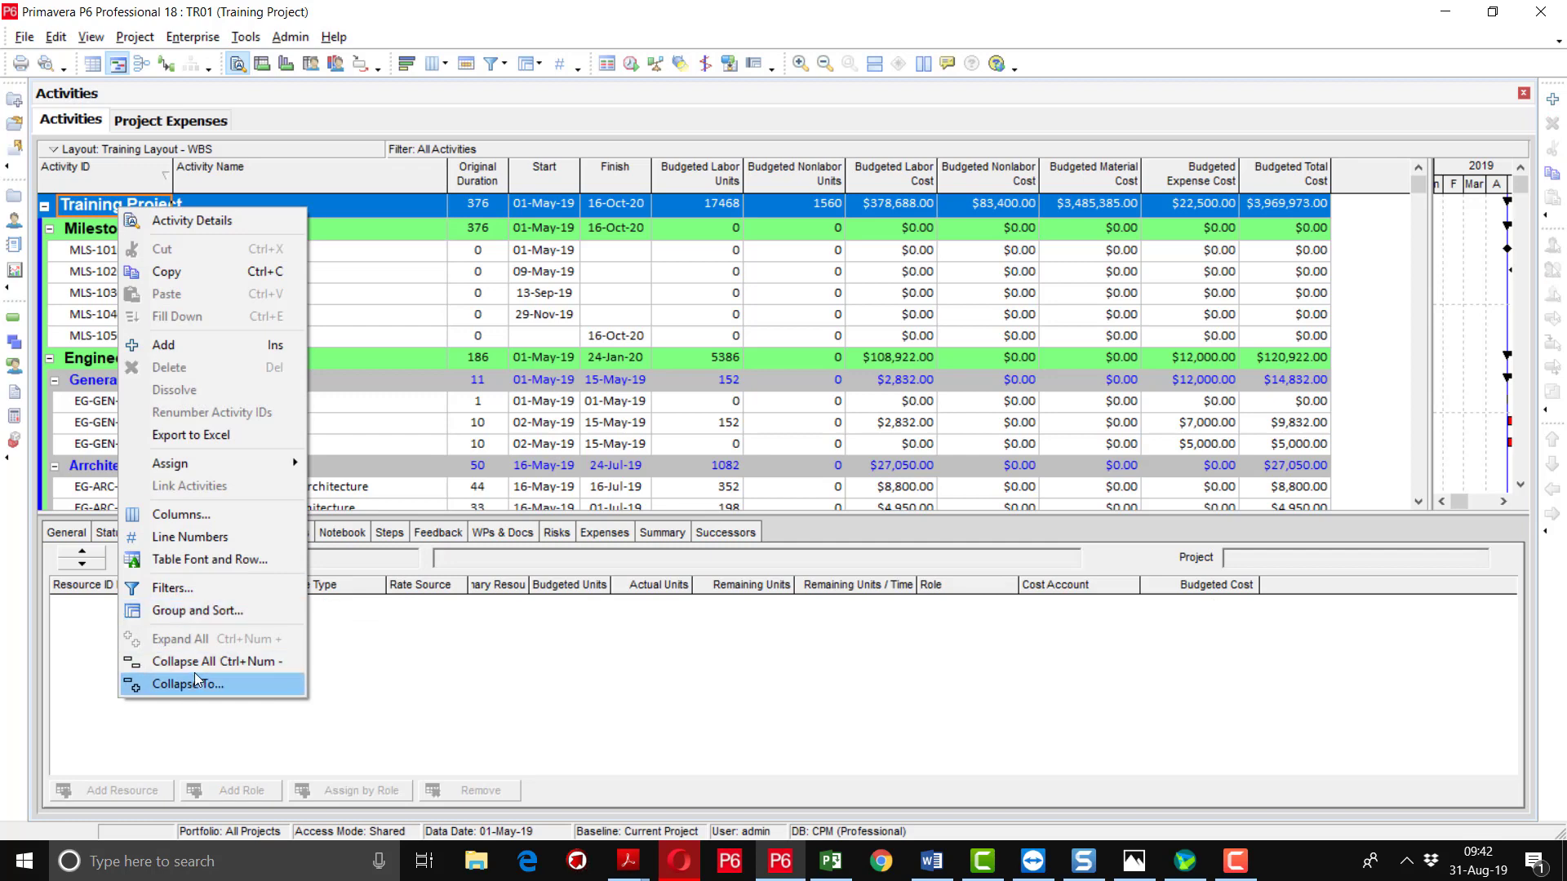
pyautogui.click(194, 661)
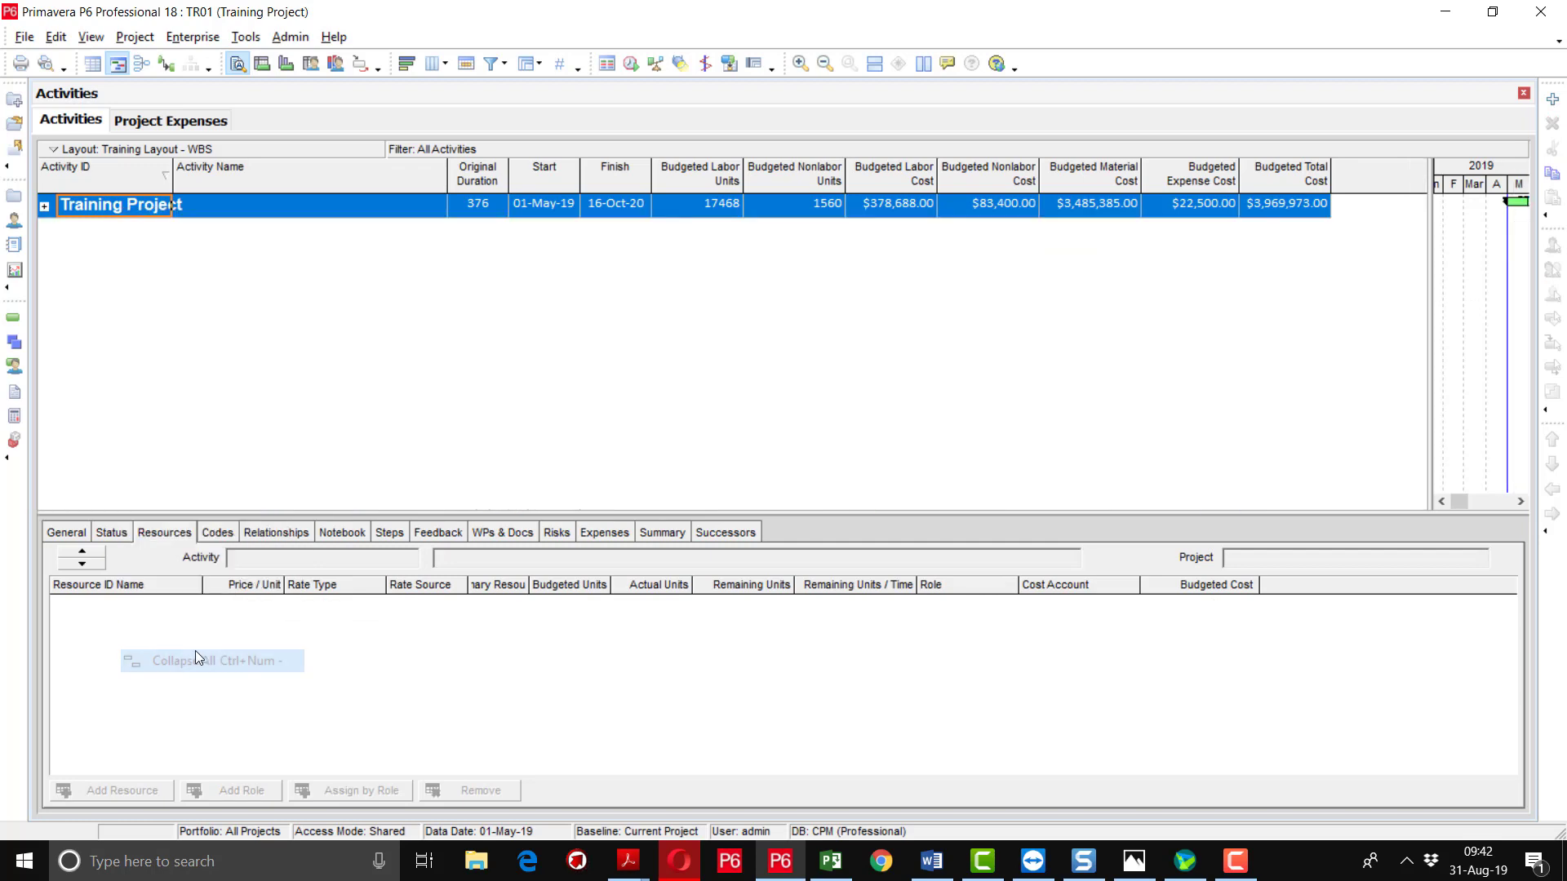
pyautogui.click(45, 206)
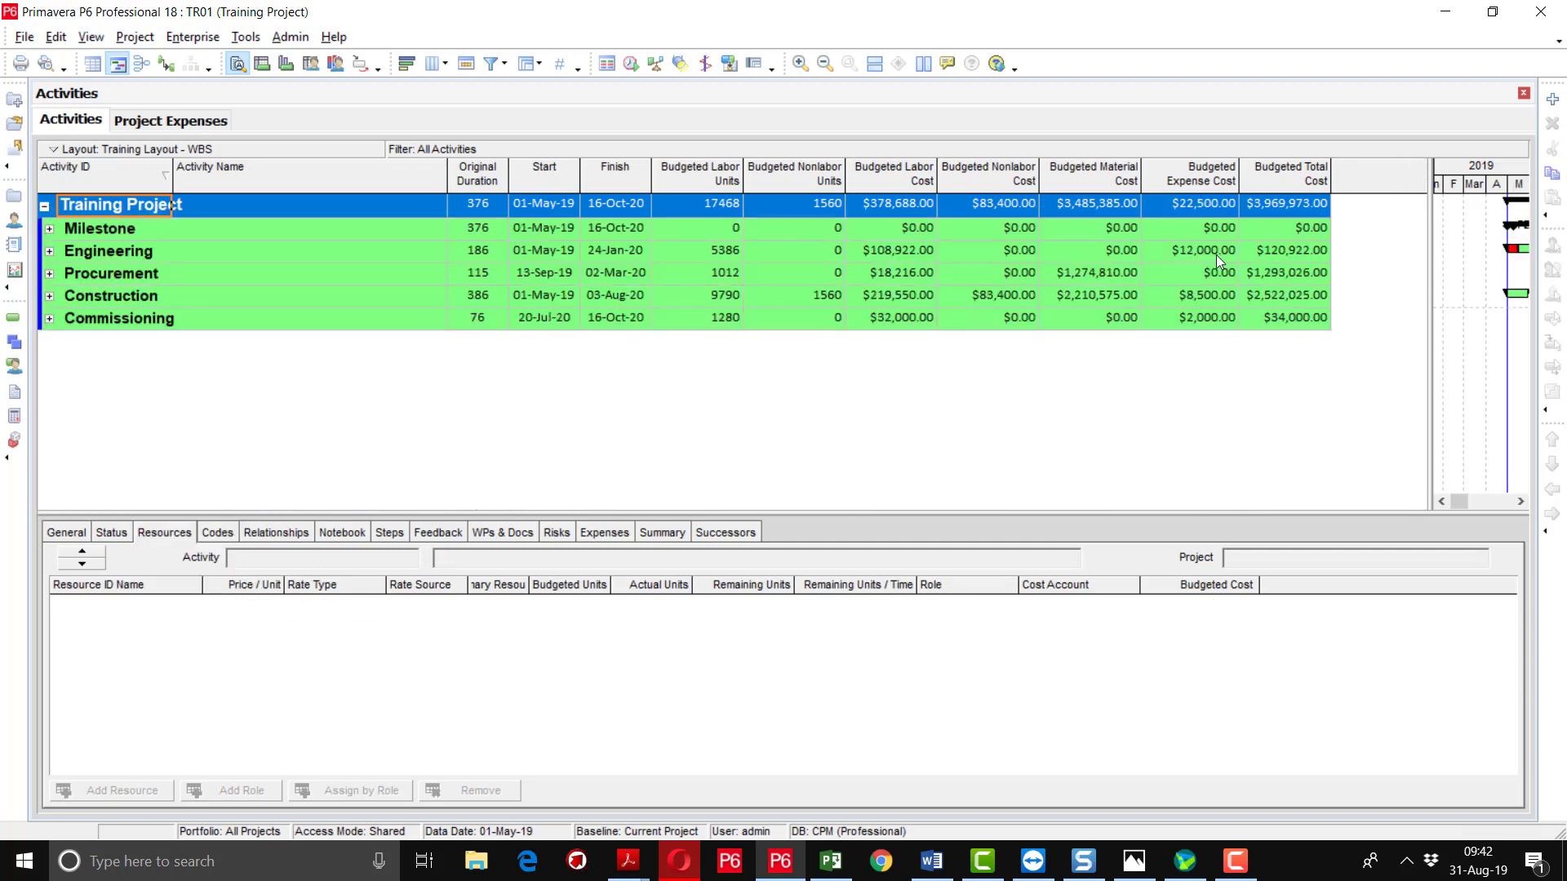
# Check the budgeted material costs of Procurement and Construction, and collapse the grouping bands to WBS Level 4.
pyautogui.click(1108, 274)
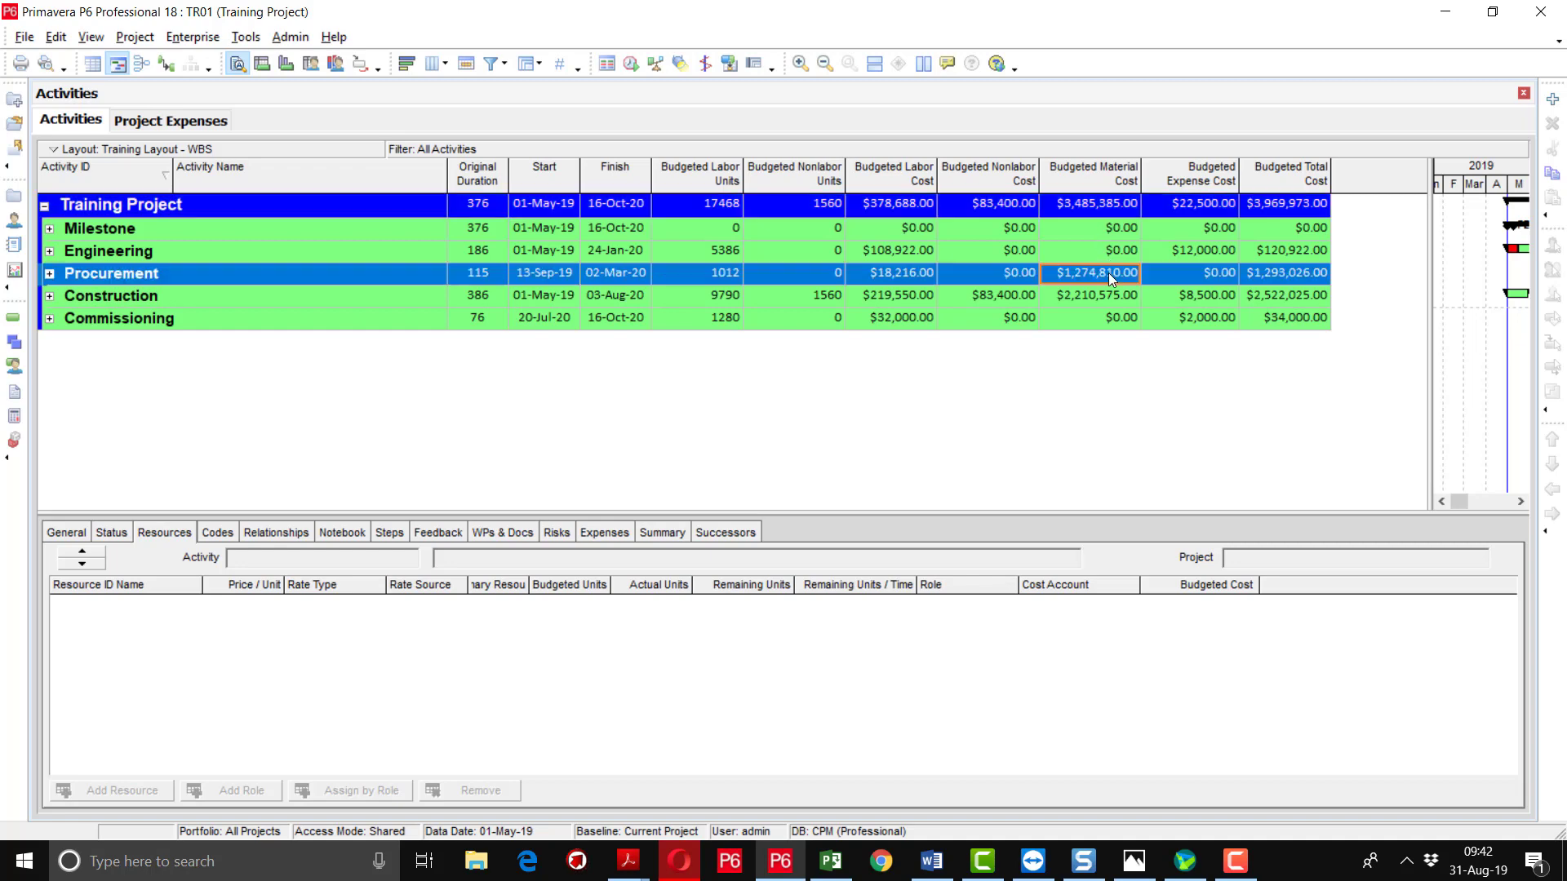
pyautogui.click(1108, 296)
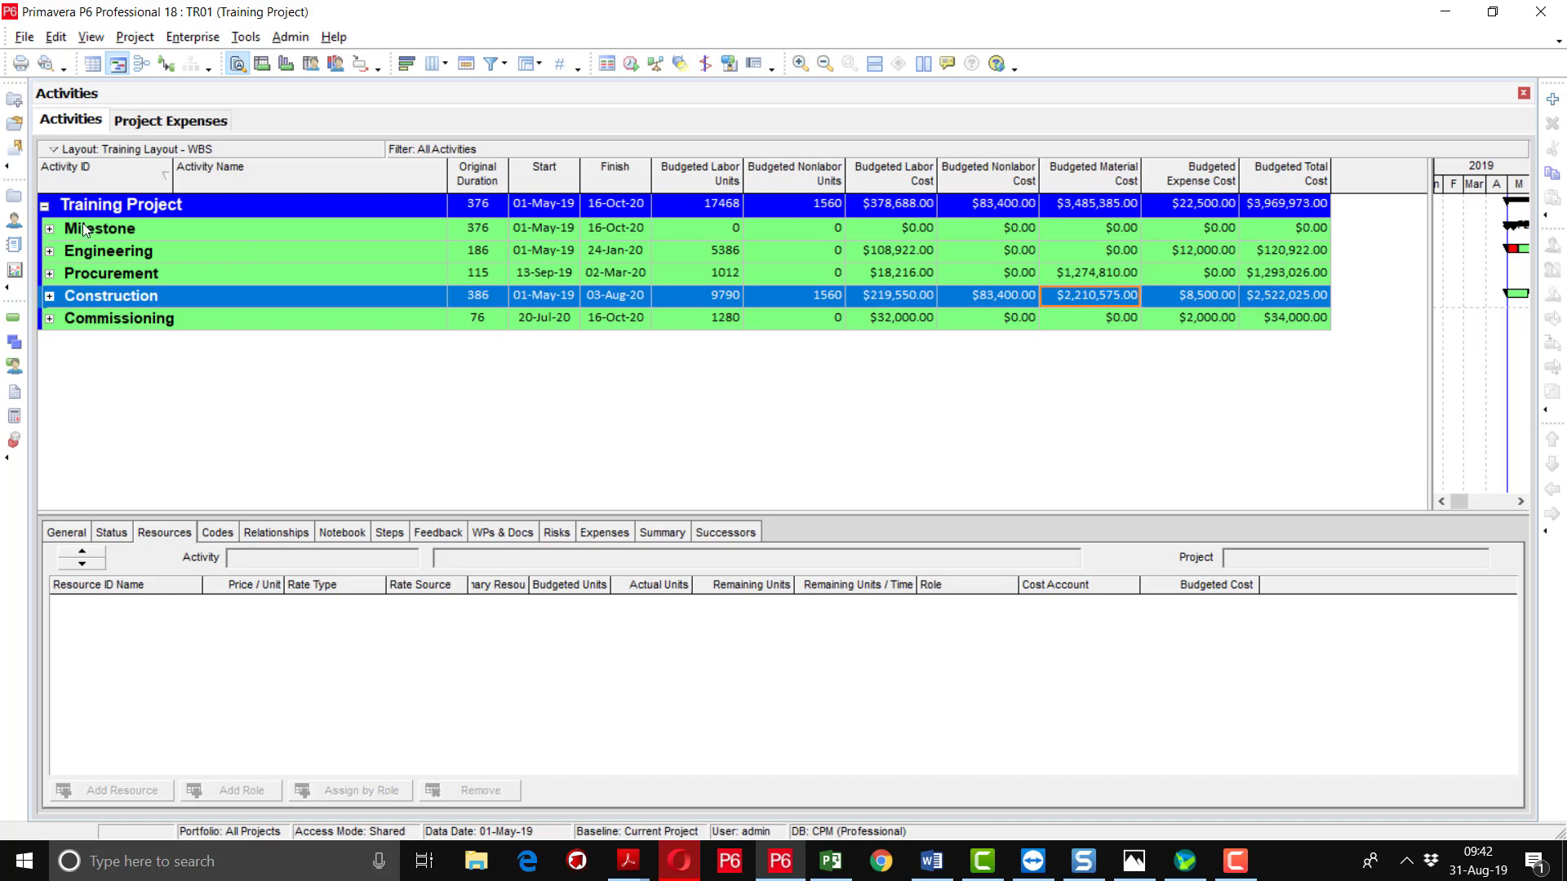
pyautogui.rightClick(110, 213)
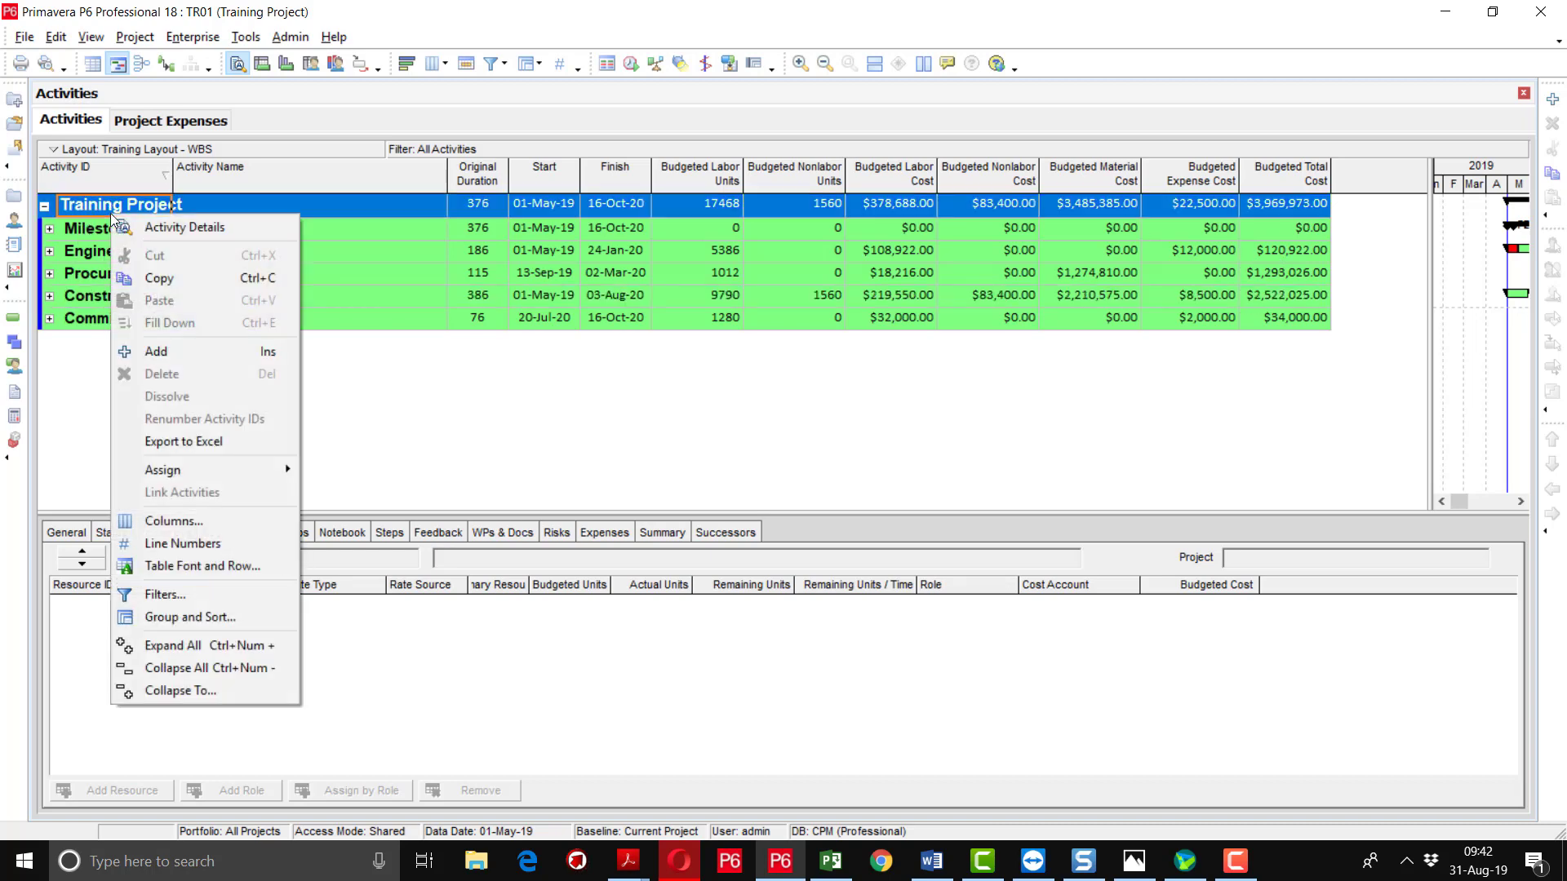
pyautogui.click(198, 689)
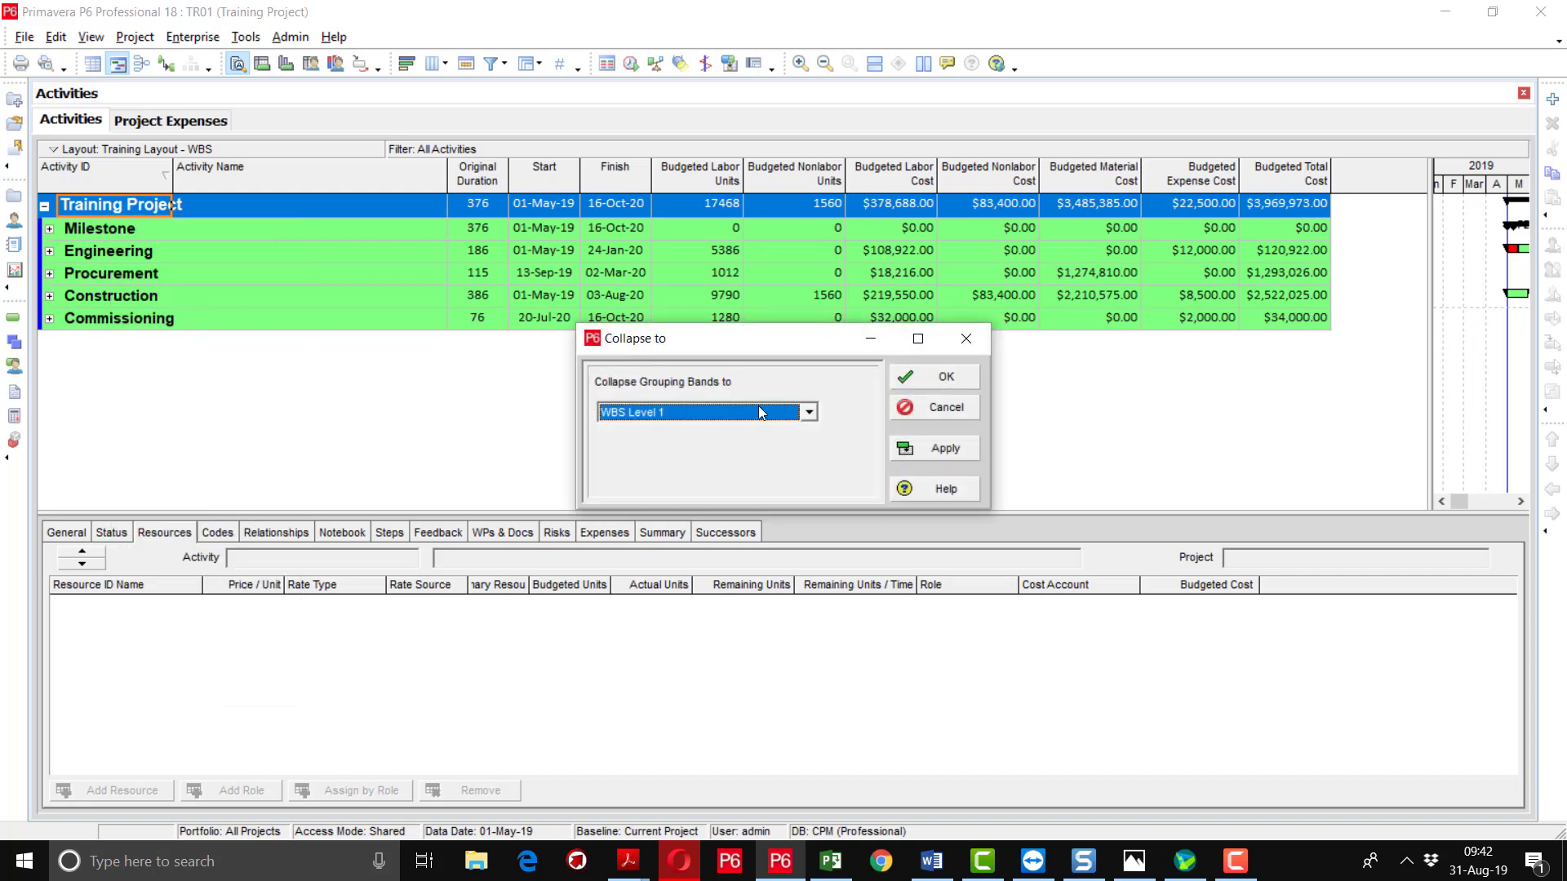
pyautogui.click(767, 413)
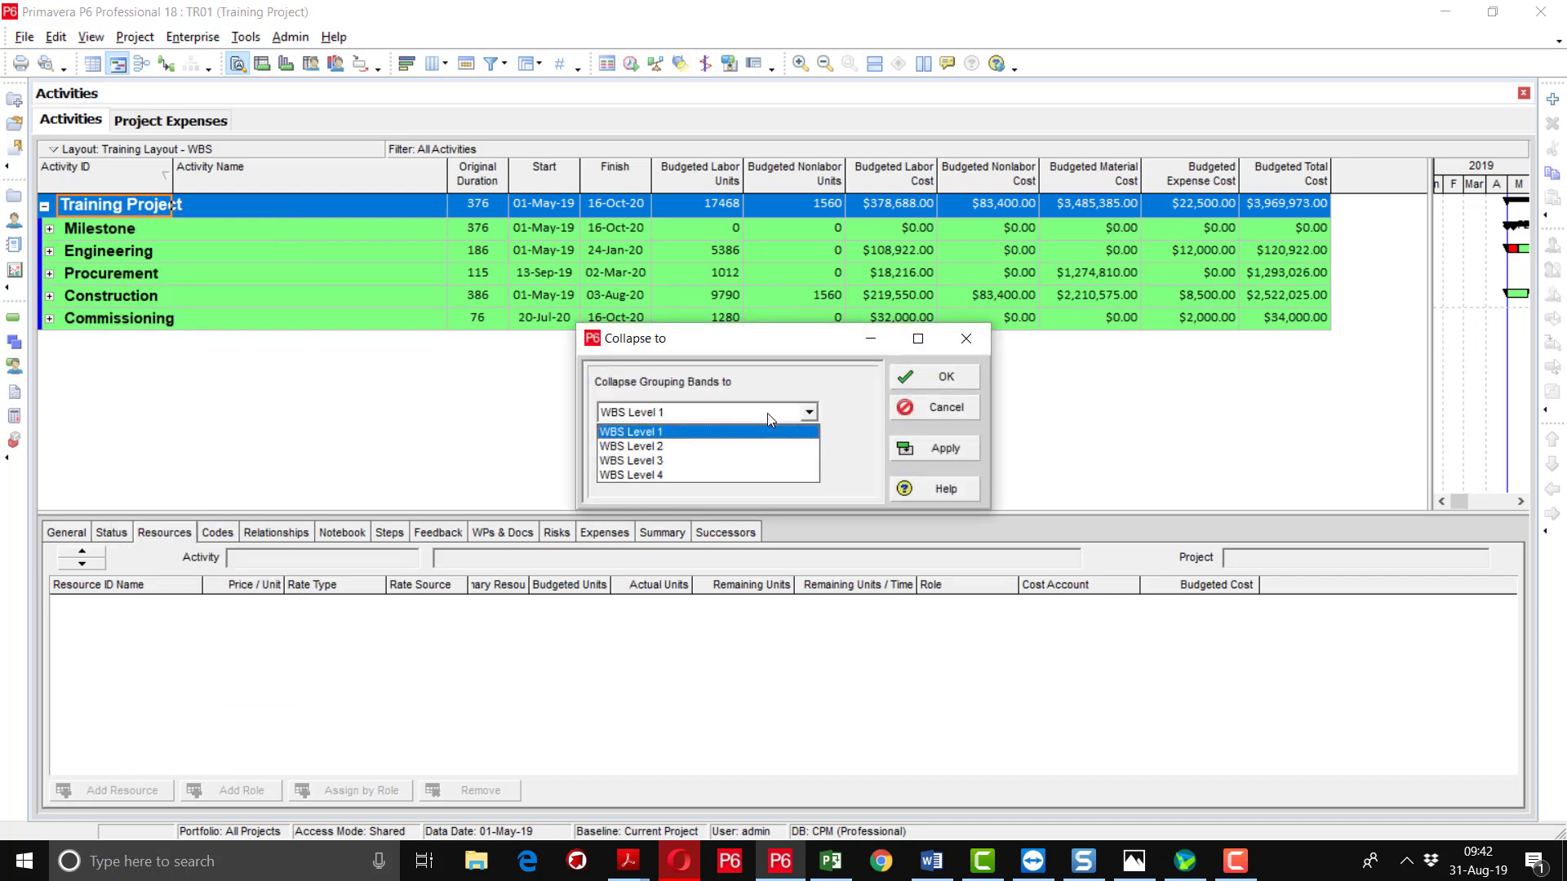
pyautogui.click(707, 475)
pyautogui.click(939, 449)
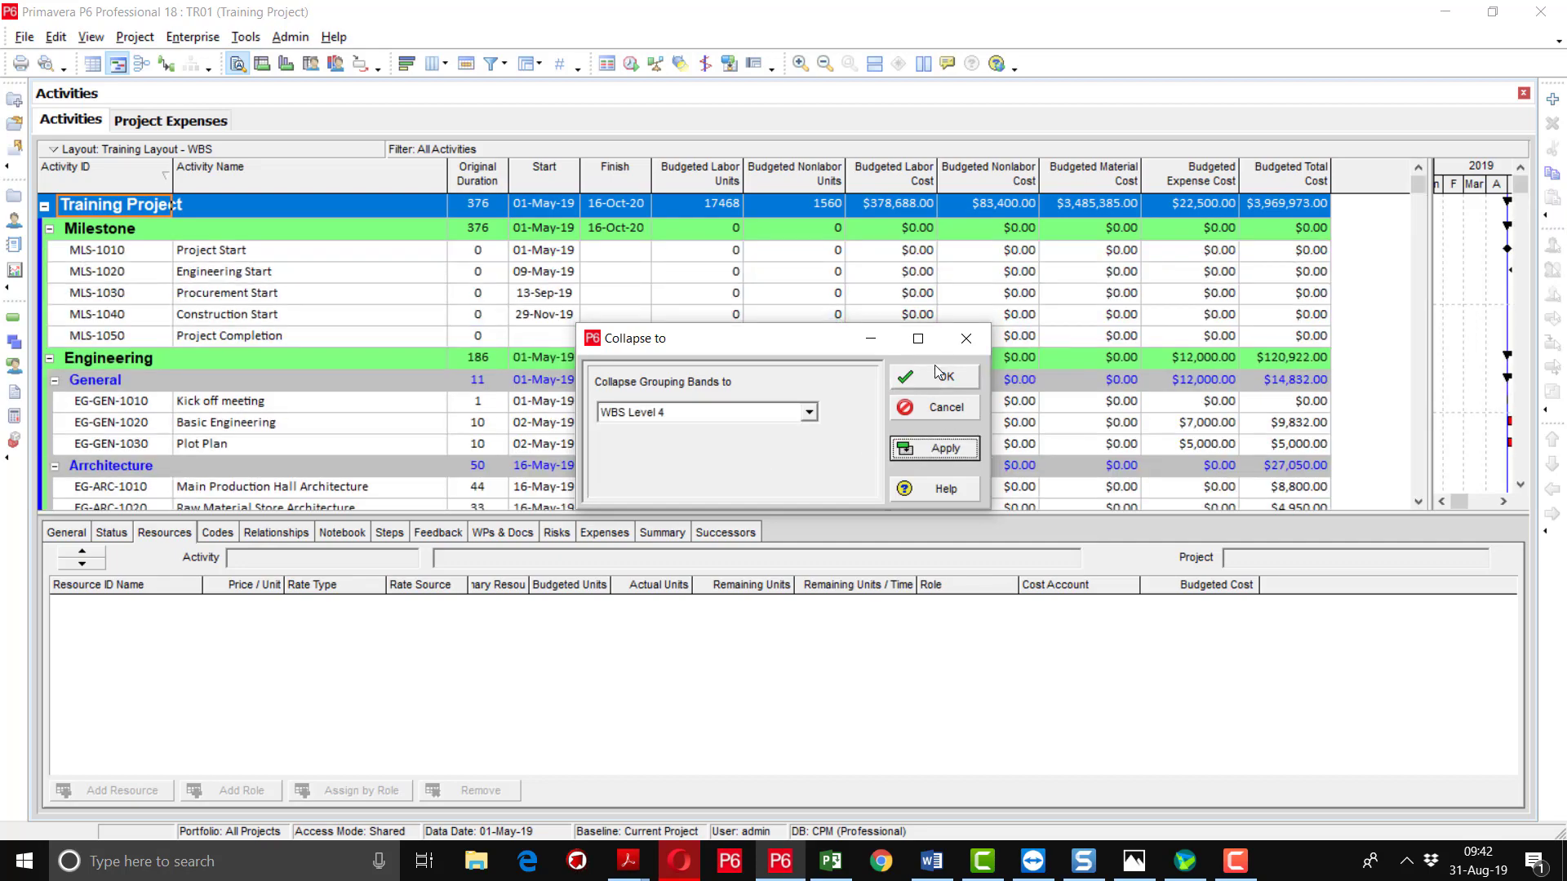
pyautogui.click(938, 375)
# Review the budgeted units and costs of the individual activities from Milestone through Commissioning.
pyautogui.scroll(-6, 756, 351)
pyautogui.scroll(-12, 752, 364)
pyautogui.scroll(-4, 746, 377)
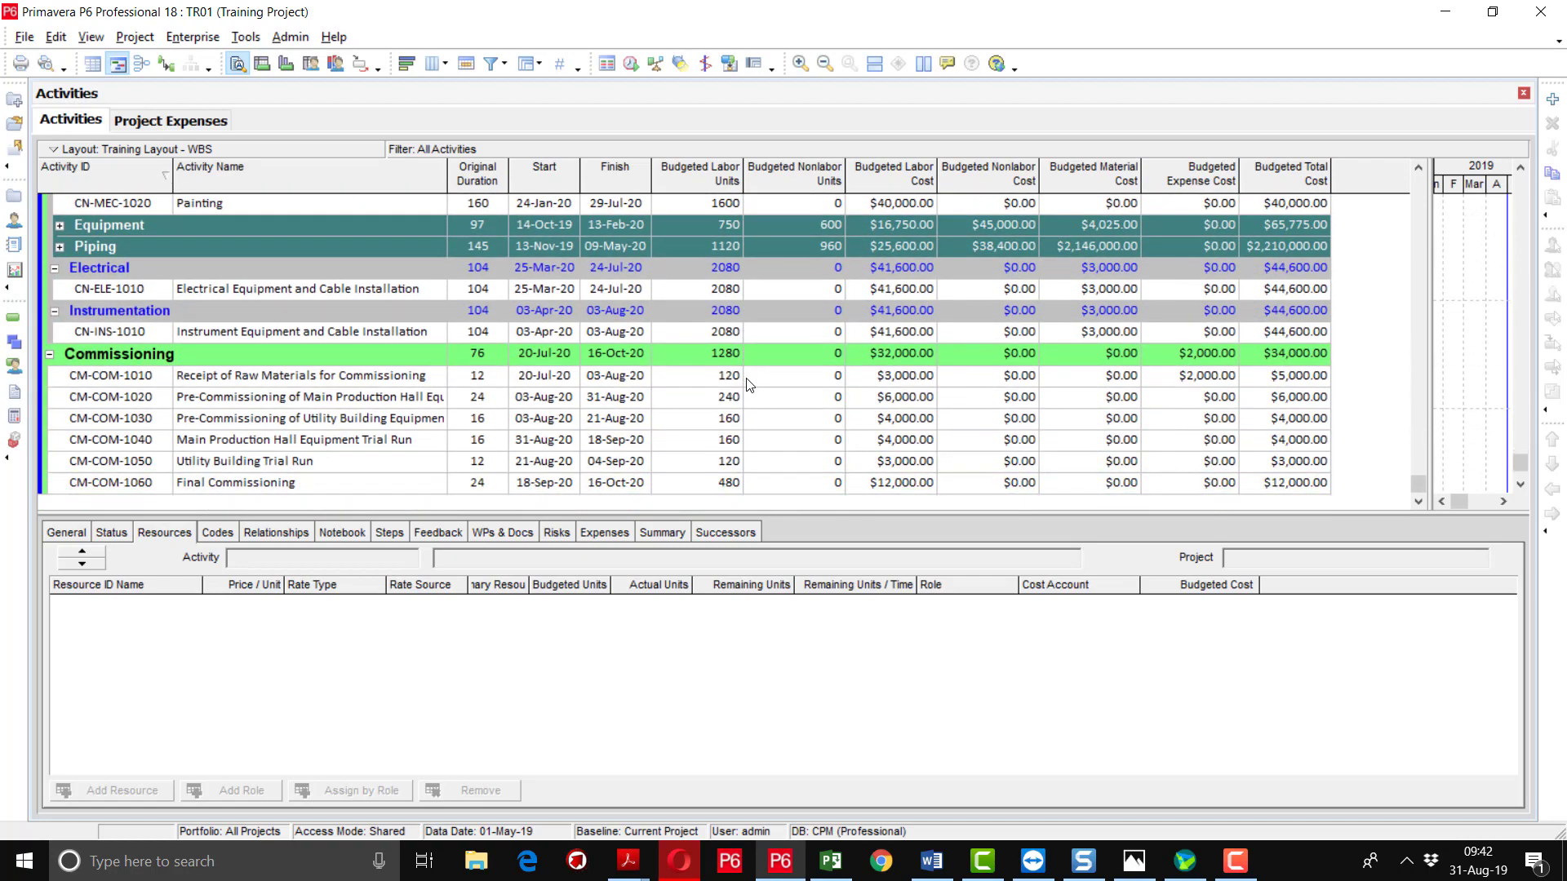
pyautogui.scroll(4, 749, 384)
pyautogui.scroll(12, 905, 216)
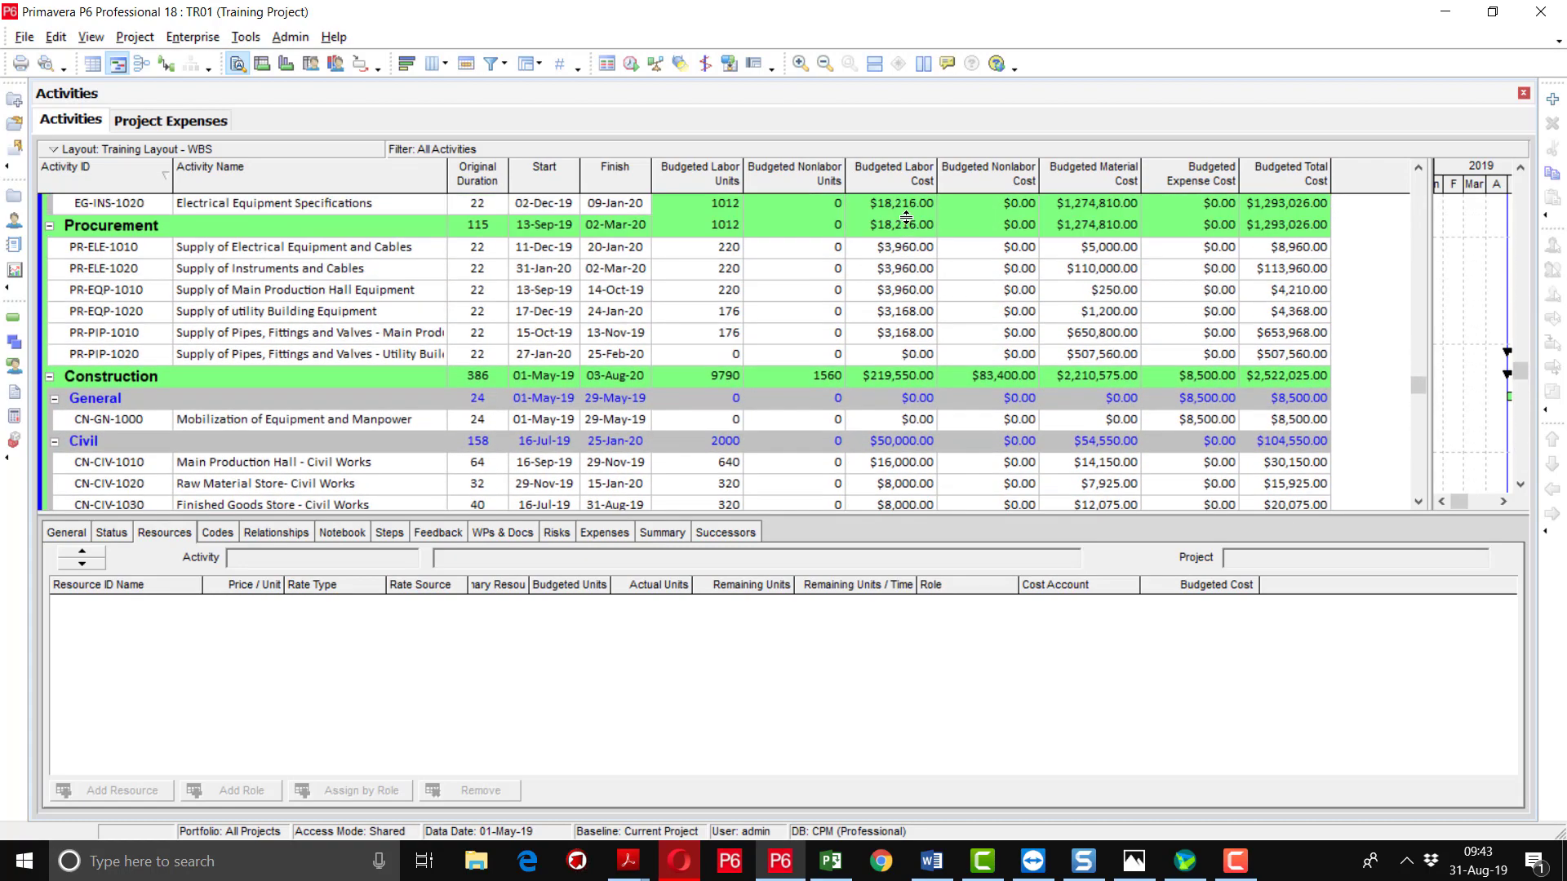
pyautogui.scroll(5, 896, 212)
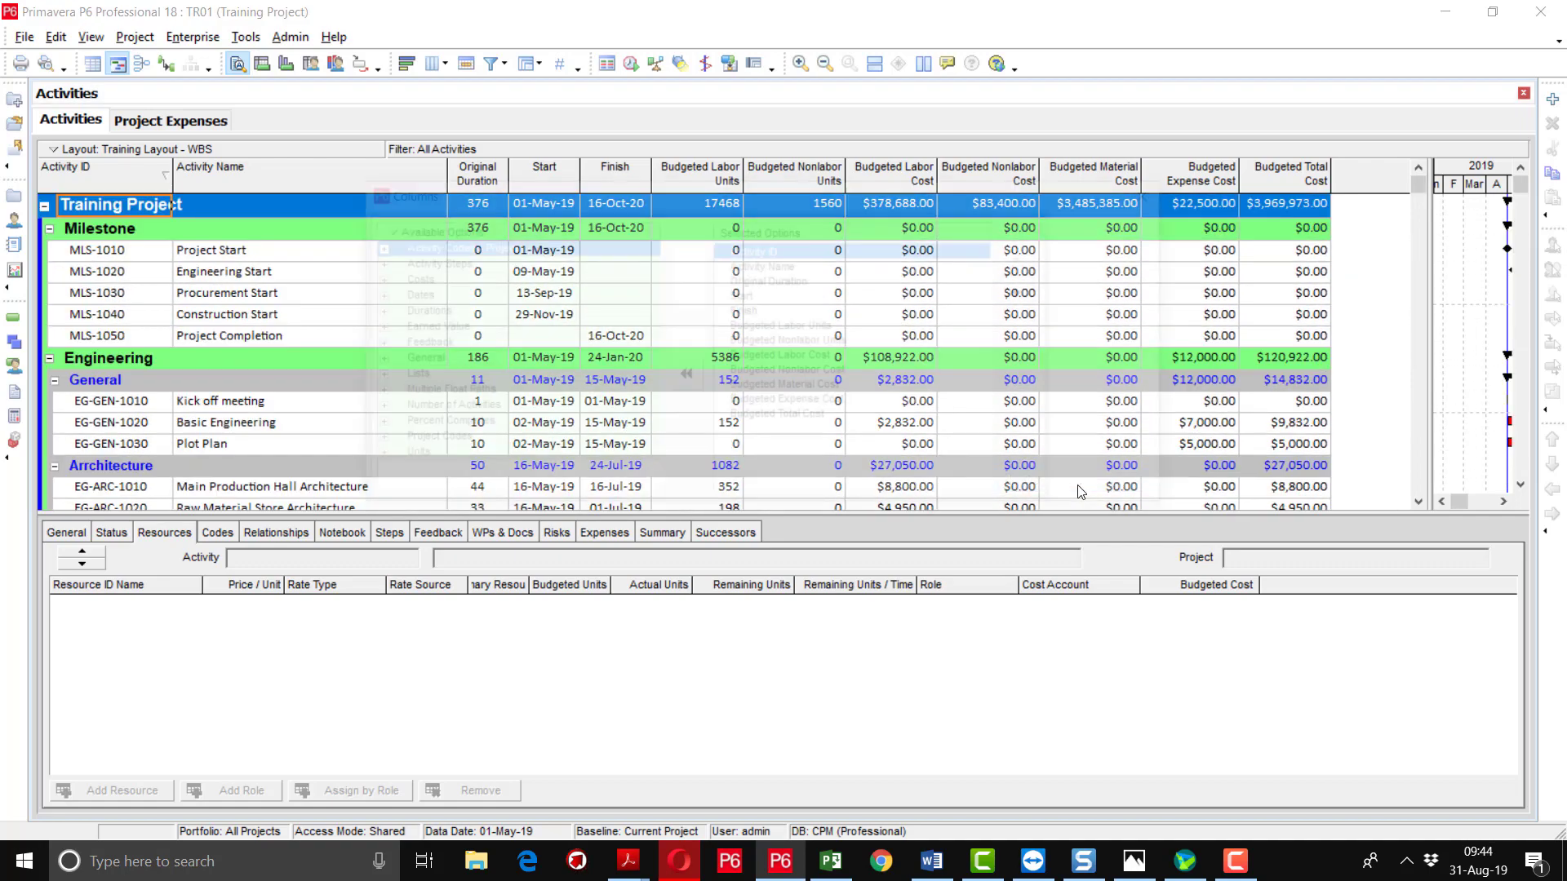
# Find "cost account" among the available column options and add Cost Account IDs and Cost Accounts to the selected columns.
pyautogui.rightClick(445, 173)
pyautogui.click(445, 227)
pyautogui.rightClick(445, 241)
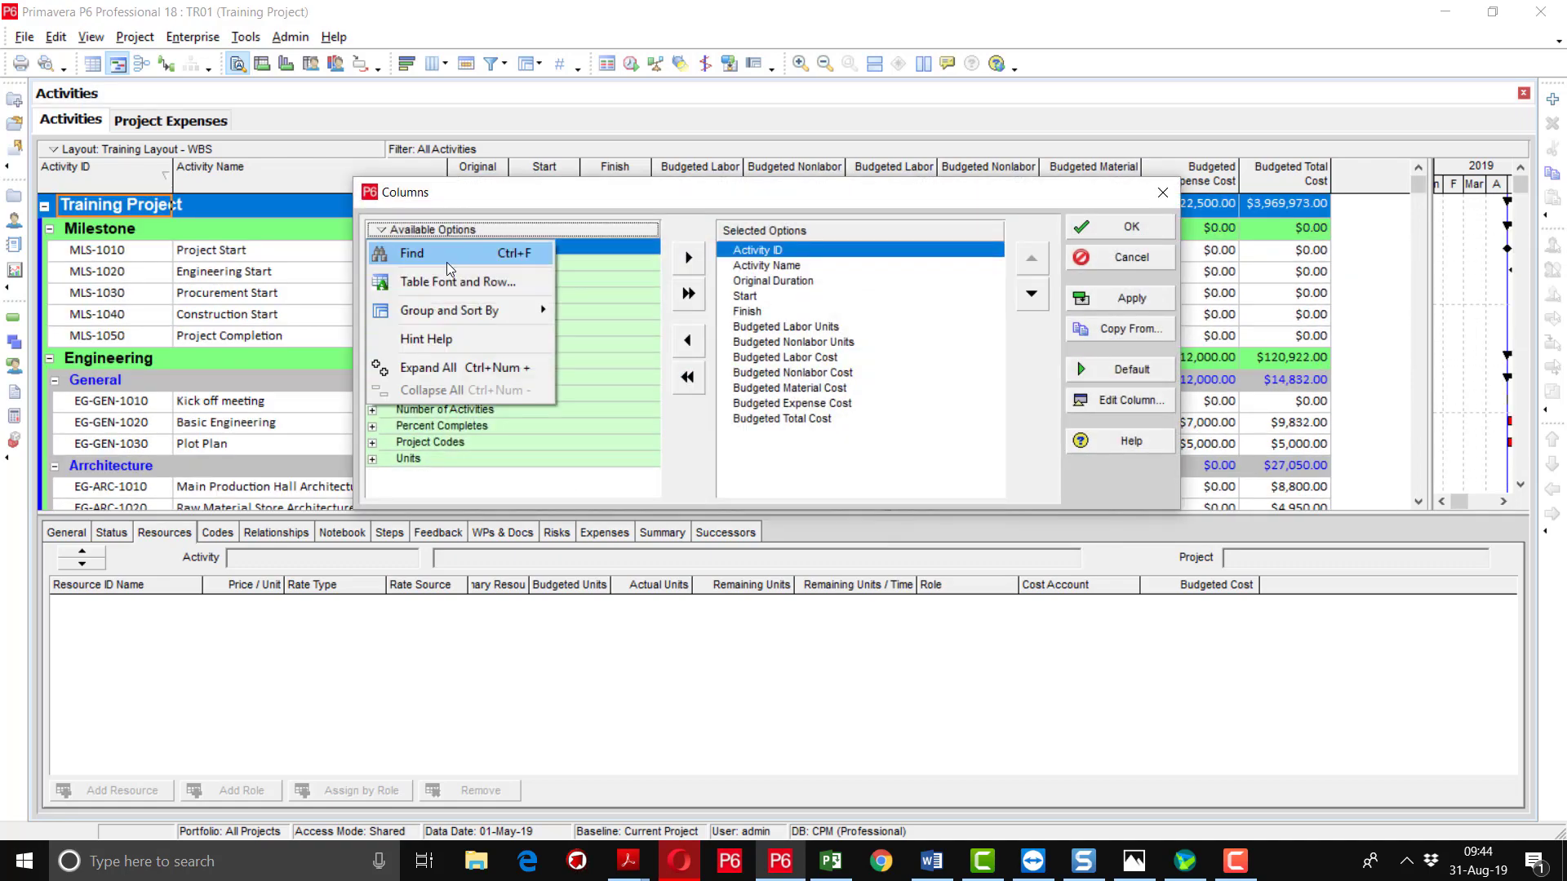
pyautogui.click(447, 262)
pyautogui.write('cost account')
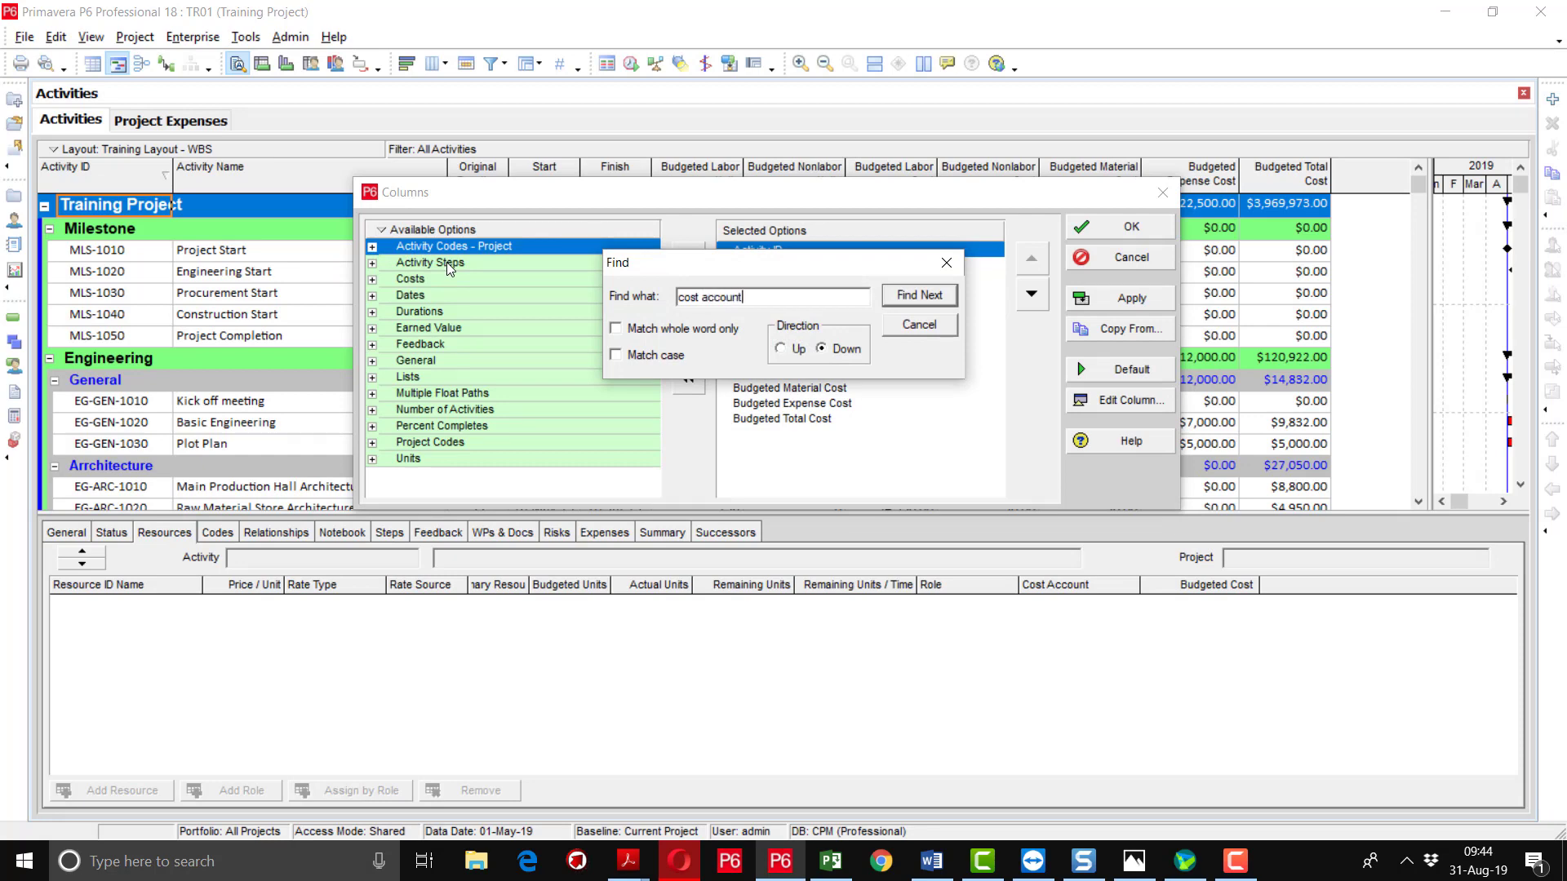
pyautogui.press('Return')
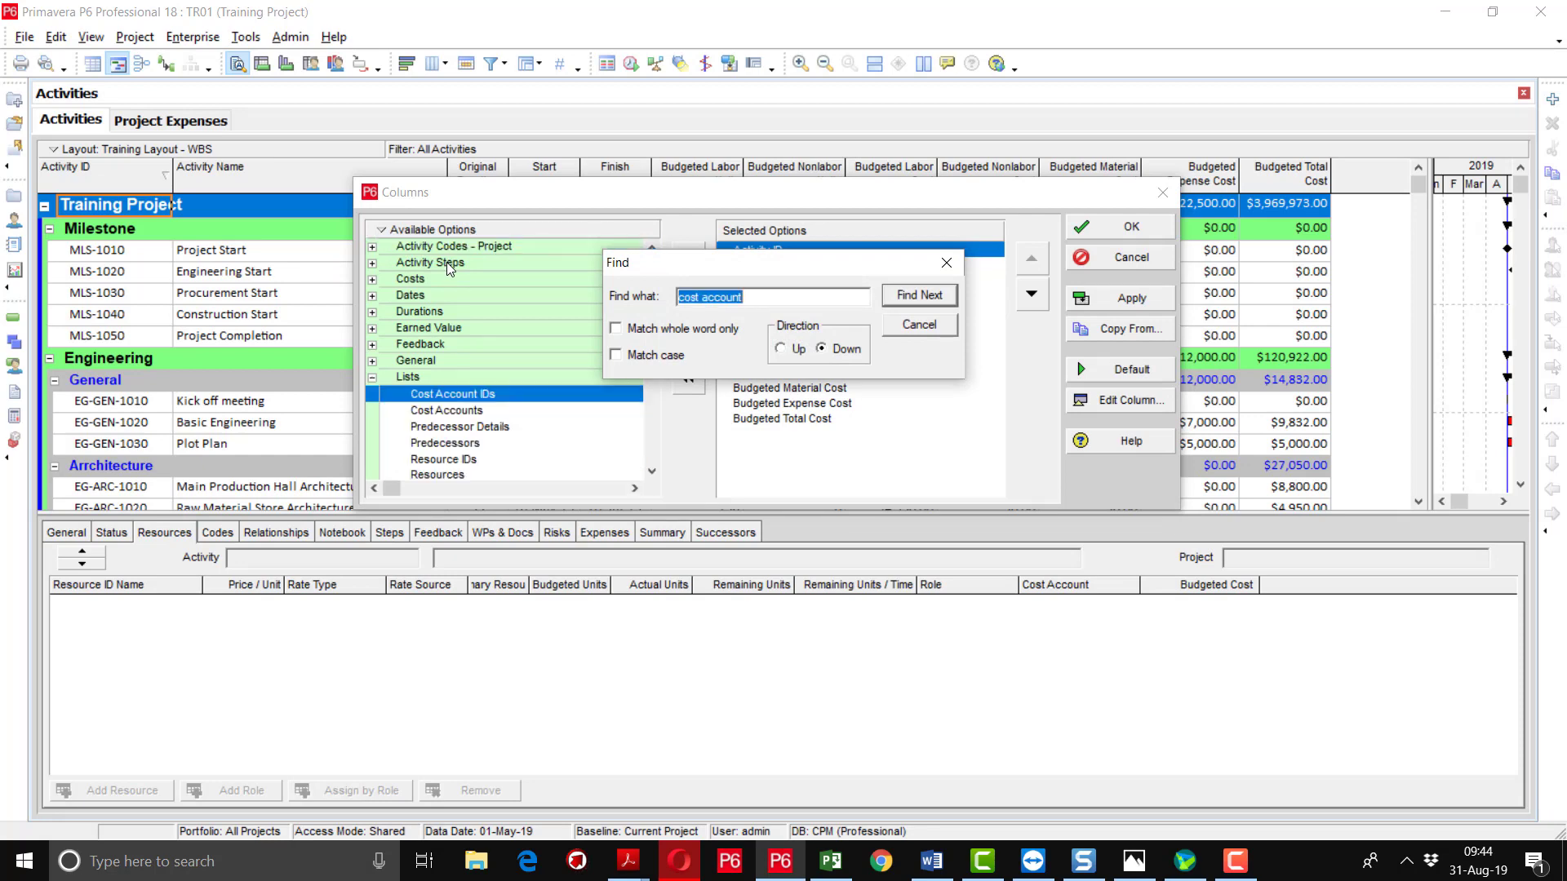
pyautogui.doubleClick(467, 396)
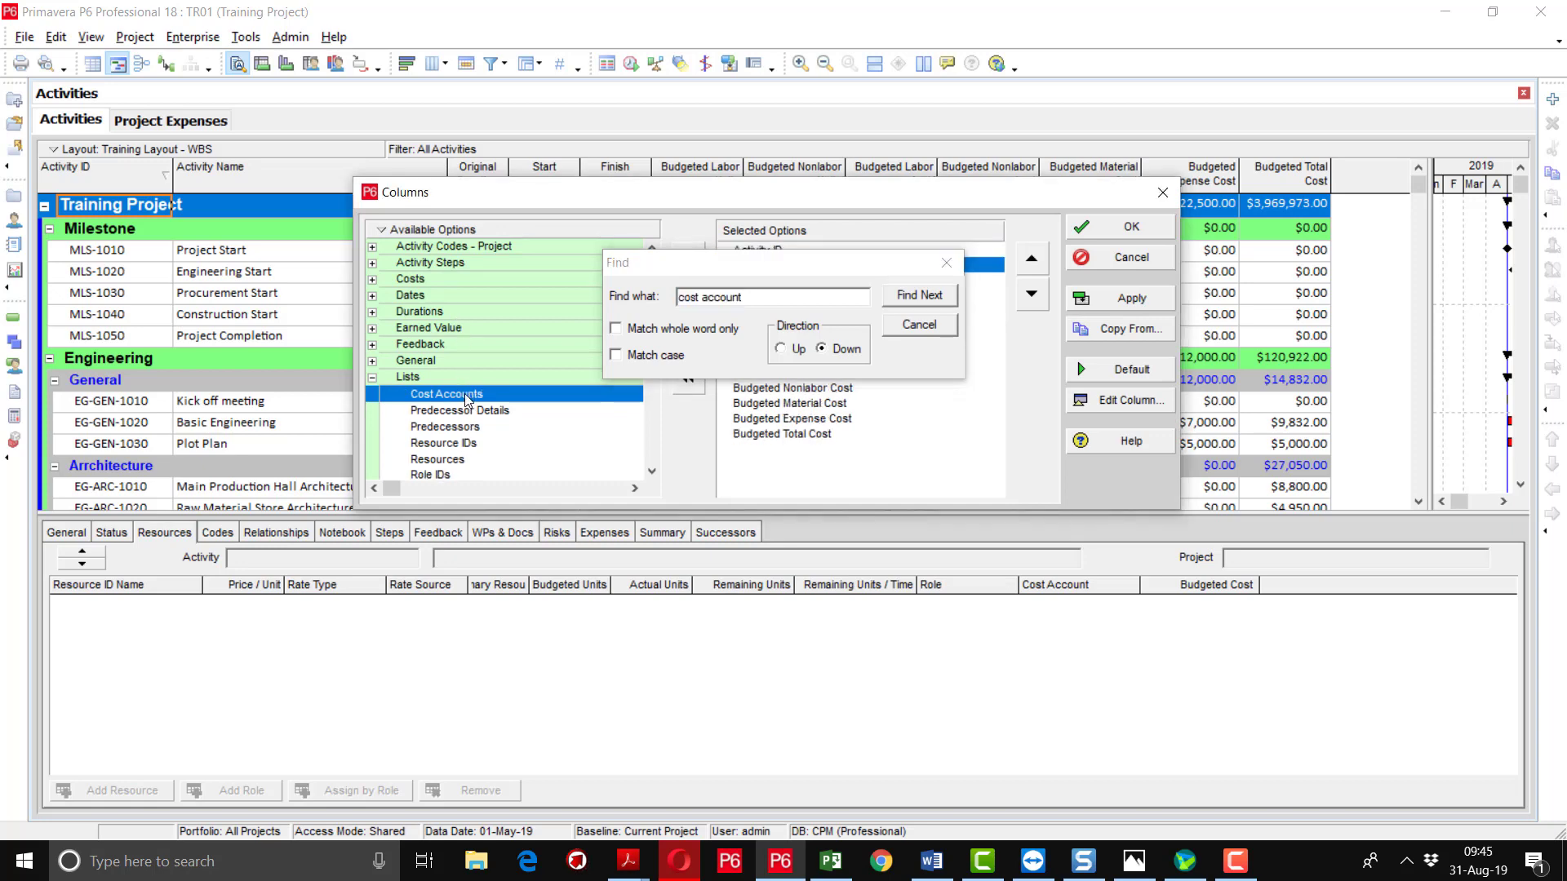
pyautogui.doubleClick(466, 396)
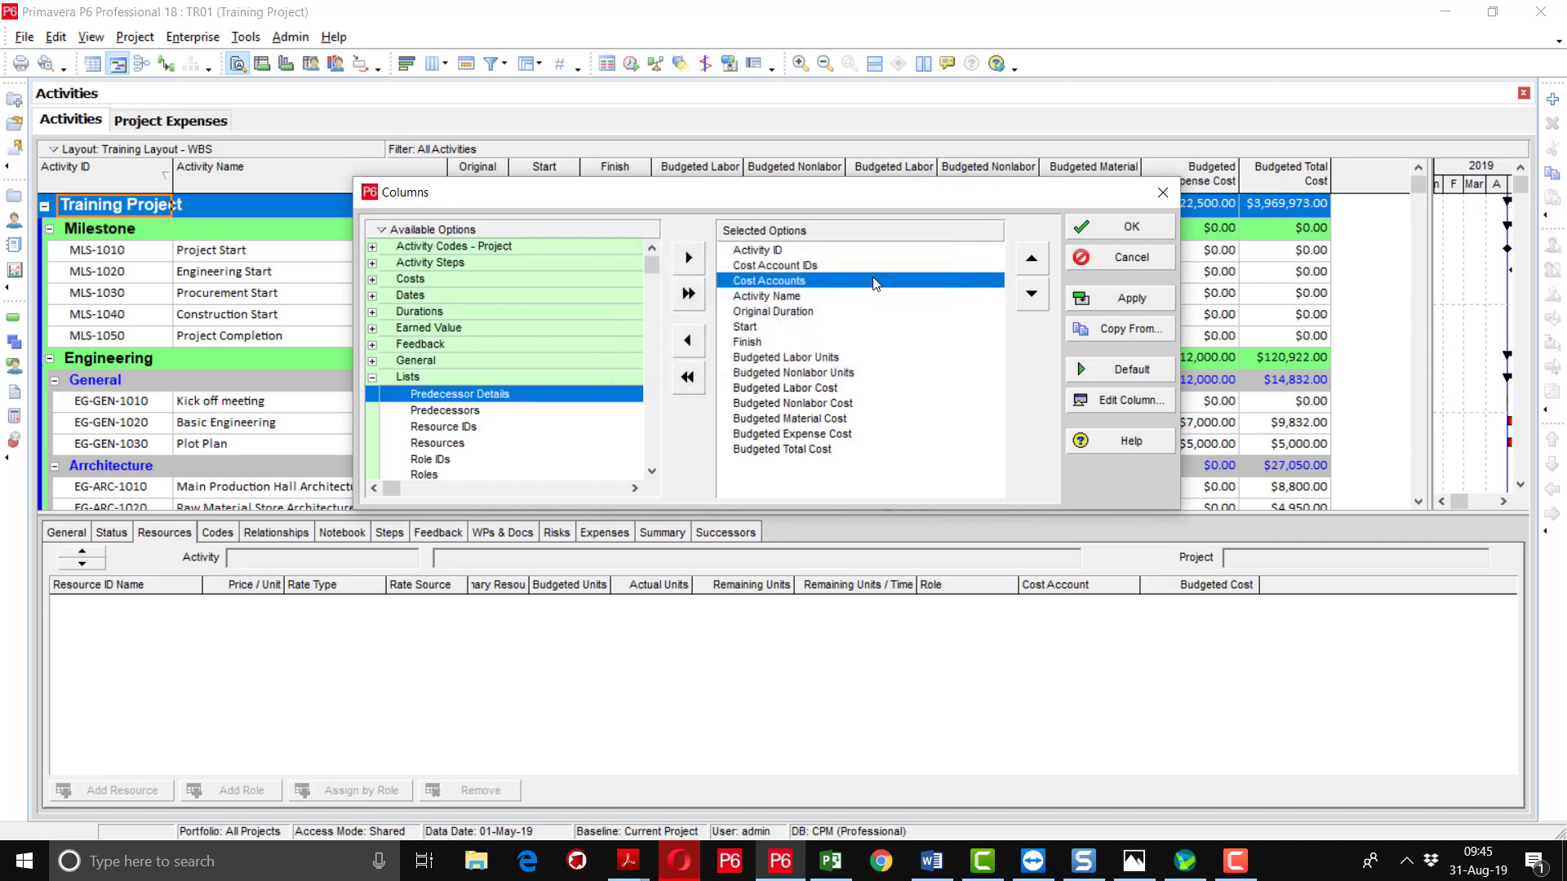
# Place Cost Account IDs directly after Finish in the selected column order.
pyautogui.click(844, 272)
pyautogui.click(1031, 295)
pyautogui.click(1032, 295)
pyautogui.click(1032, 295)
pyautogui.click(1032, 294)
pyautogui.click(1032, 295)
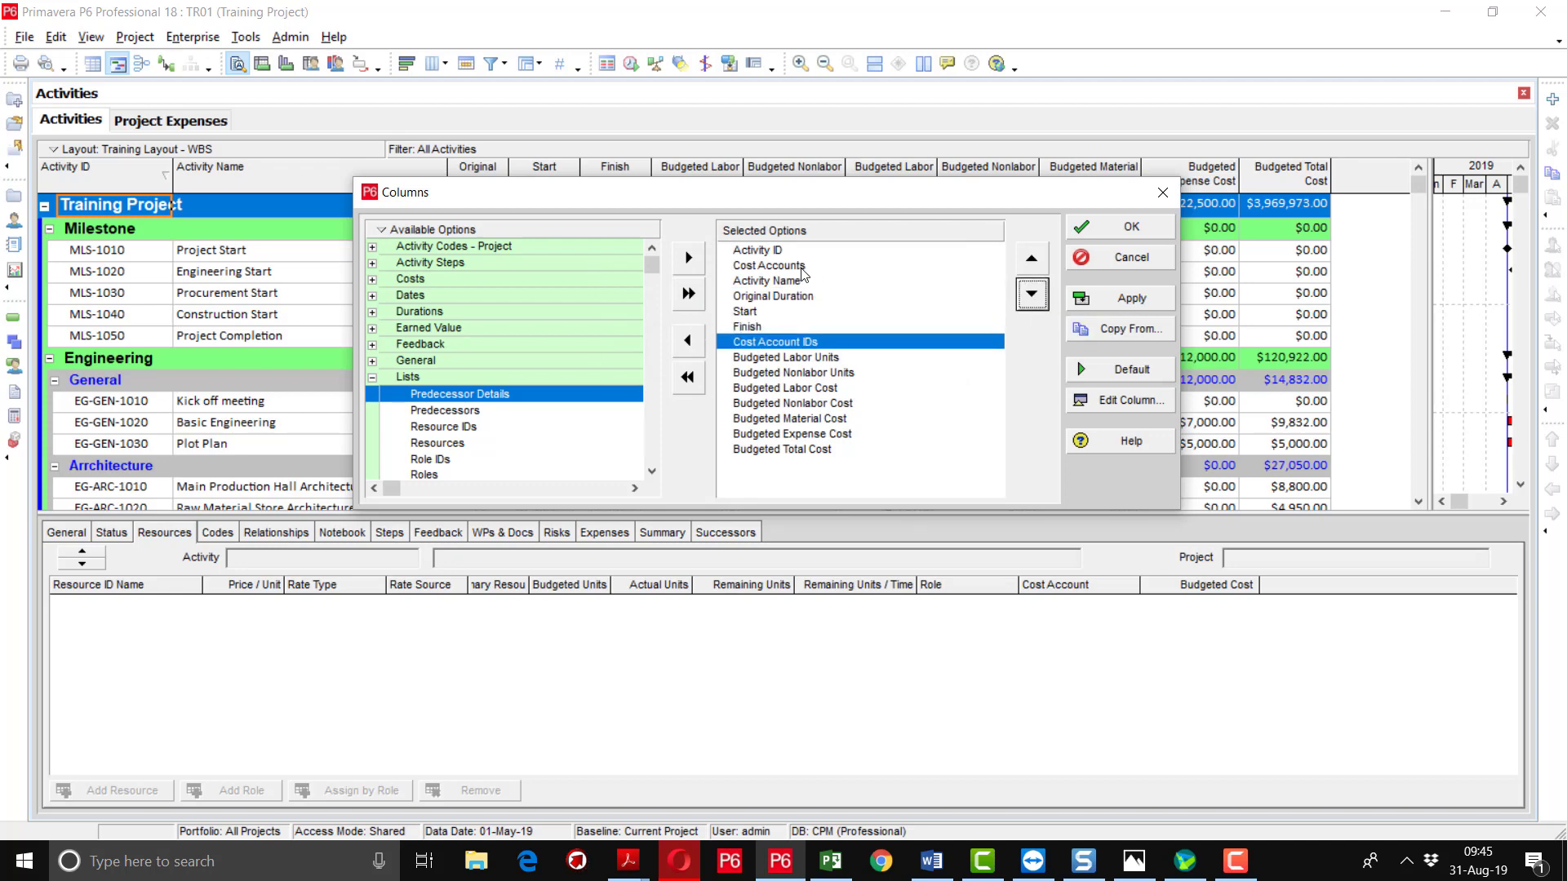
# Place Cost Accounts directly after Cost Account IDs and apply the column selection to the activity table.
pyautogui.click(803, 266)
pyautogui.click(1033, 295)
pyautogui.click(1032, 295)
pyautogui.click(1032, 294)
pyautogui.click(1031, 294)
pyautogui.click(1032, 295)
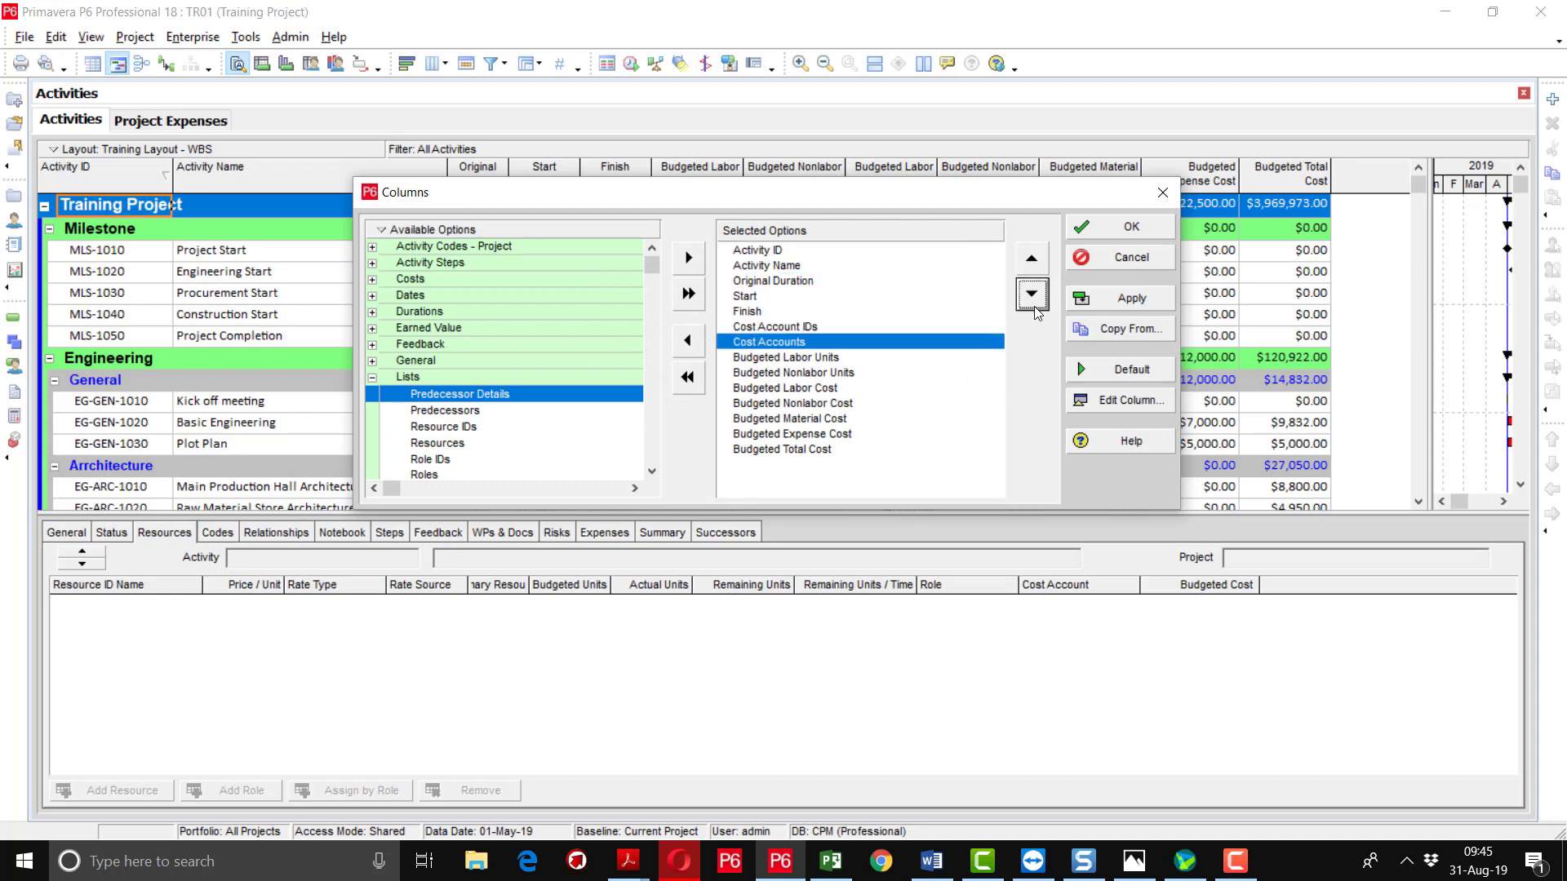
pyautogui.click(1118, 306)
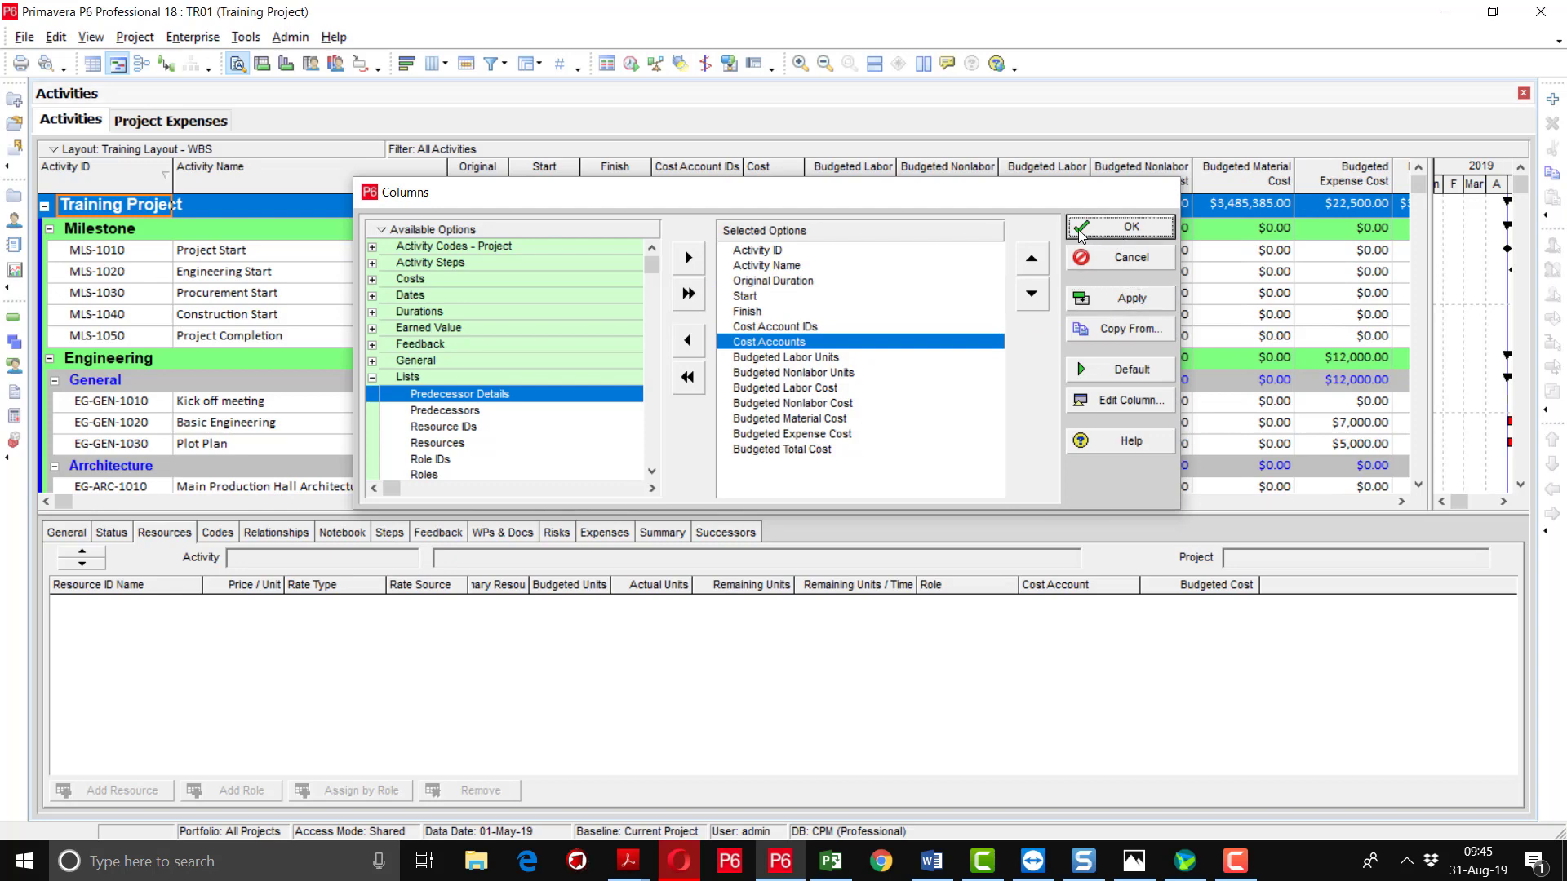
pyautogui.click(1126, 226)
# Widen the Cost Account IDs and Cost Accounts columns and check the cost accounts across the activities, including Basic Engineering.
pyautogui.moveTo(745, 183); pyautogui.dragTo(804, 182)
pyautogui.scroll(-2, 752, 332)
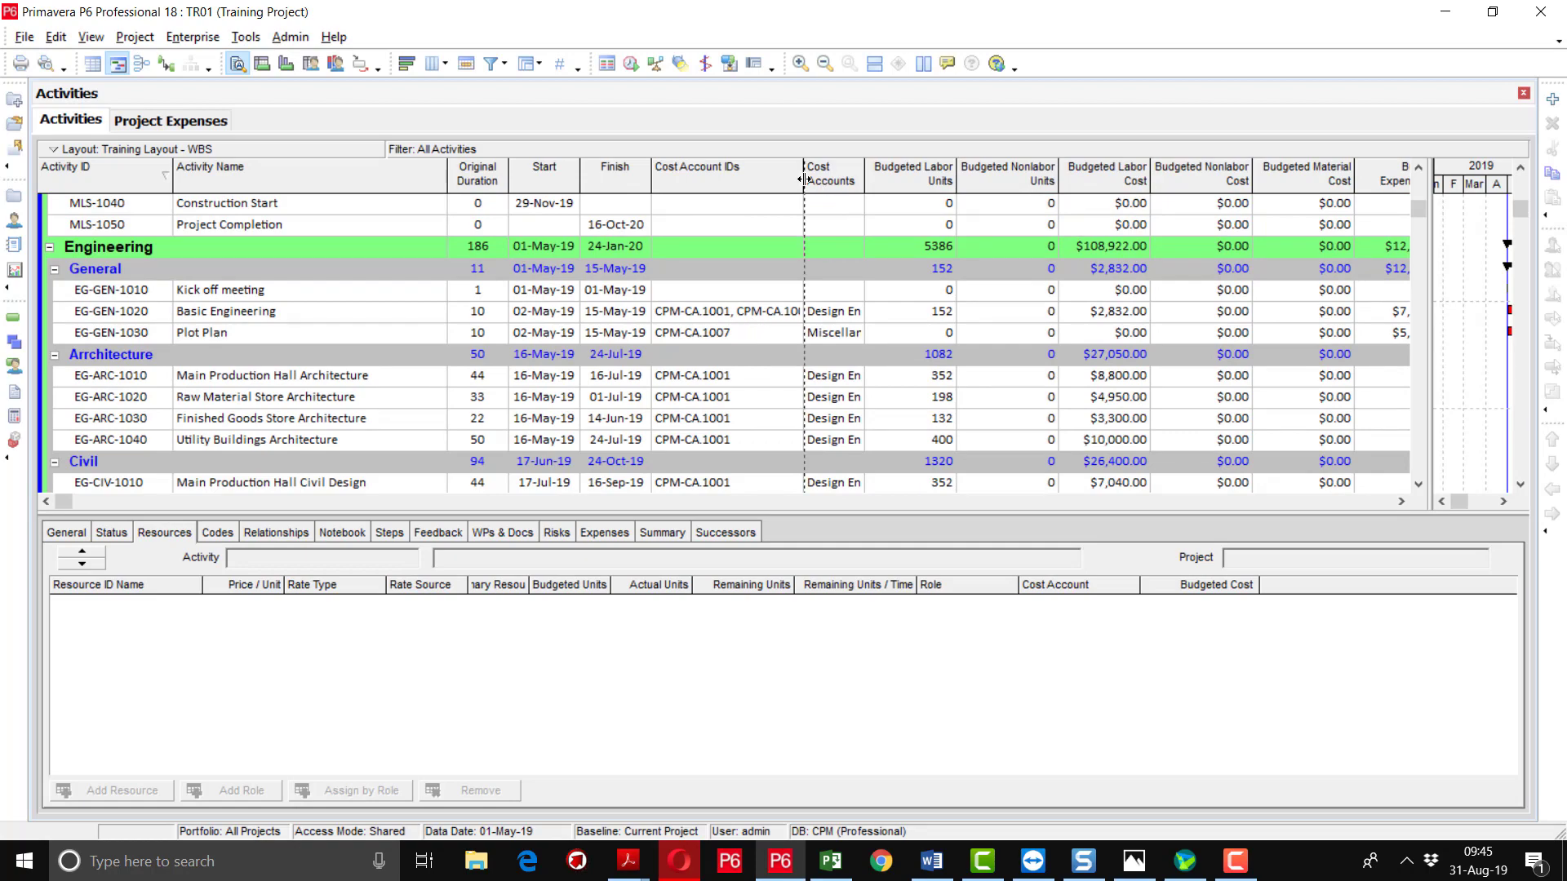
pyautogui.moveTo(805, 181); pyautogui.dragTo(840, 182)
pyautogui.scroll(-1, 775, 359)
pyautogui.scroll(-14, 767, 366)
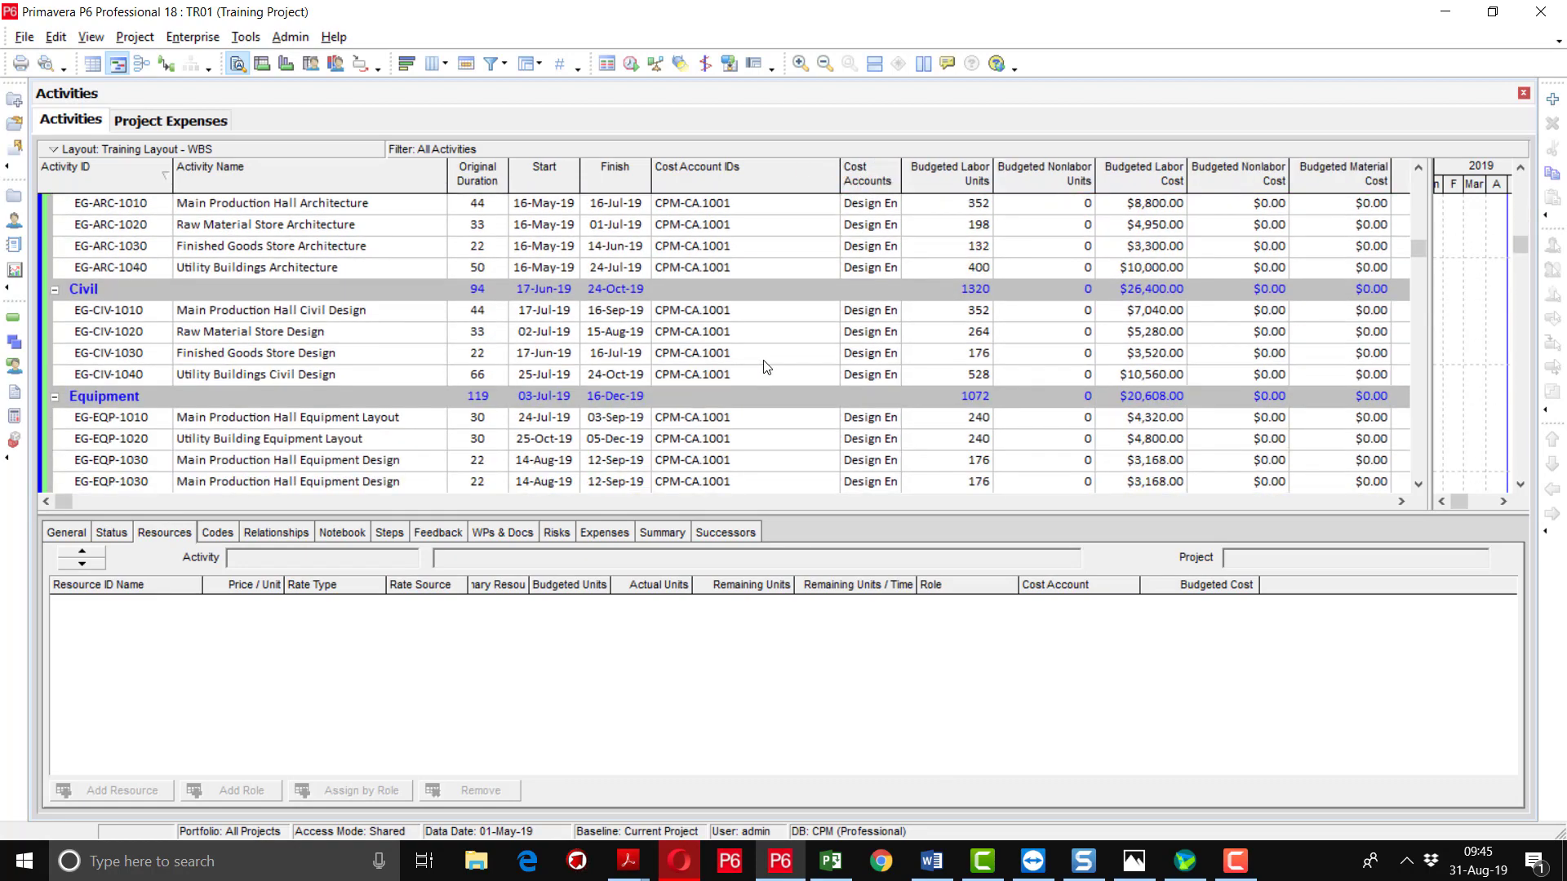
pyautogui.scroll(-15, 765, 366)
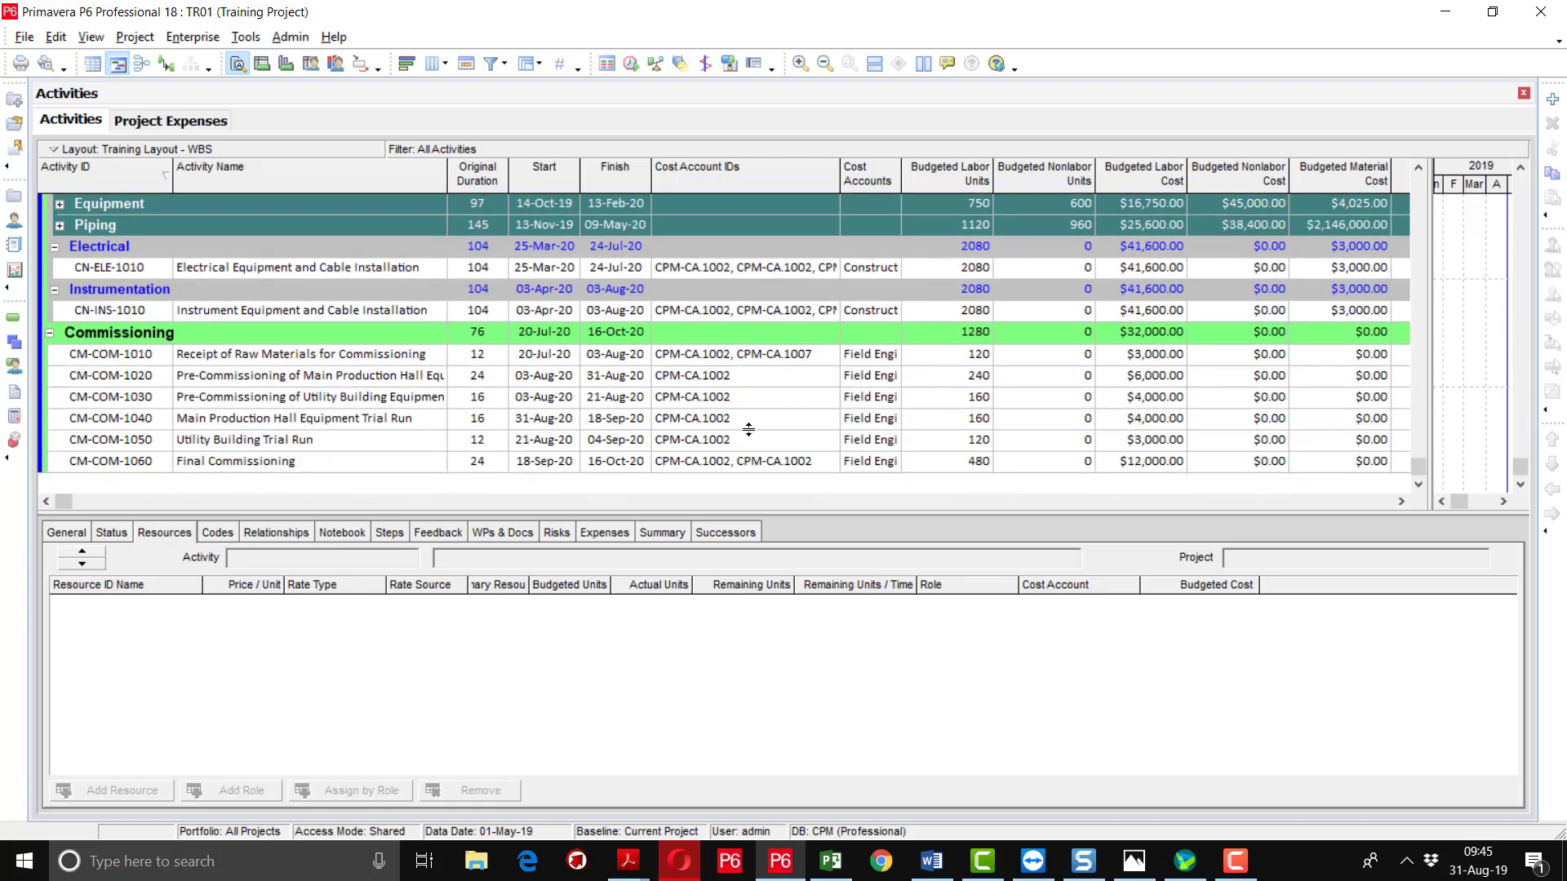
pyautogui.scroll(6, 751, 406)
pyautogui.scroll(12, 751, 406)
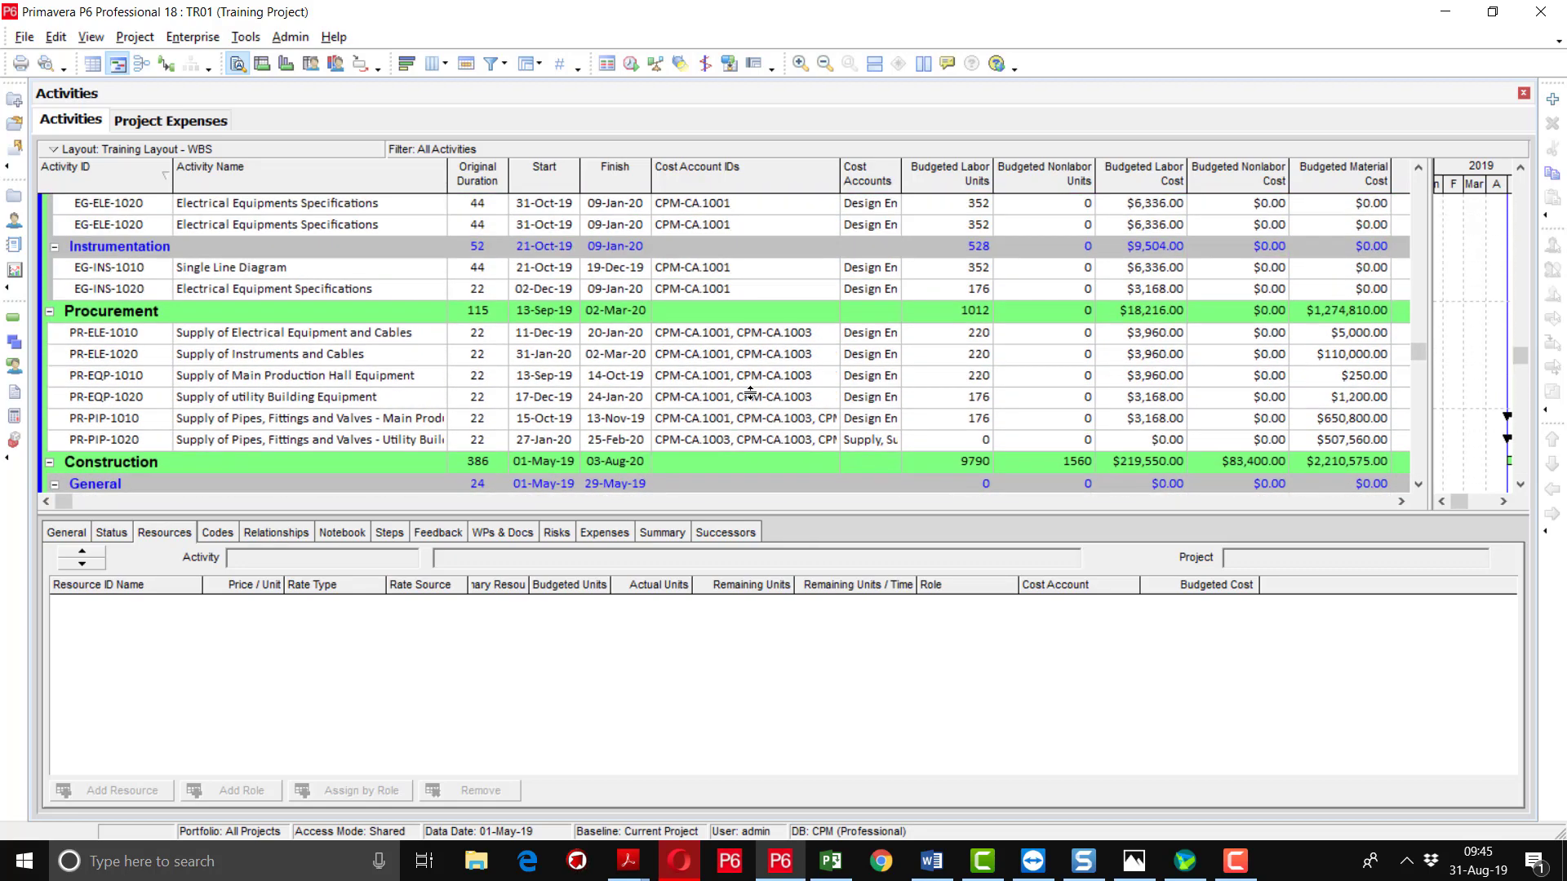
pyautogui.scroll(5, 751, 390)
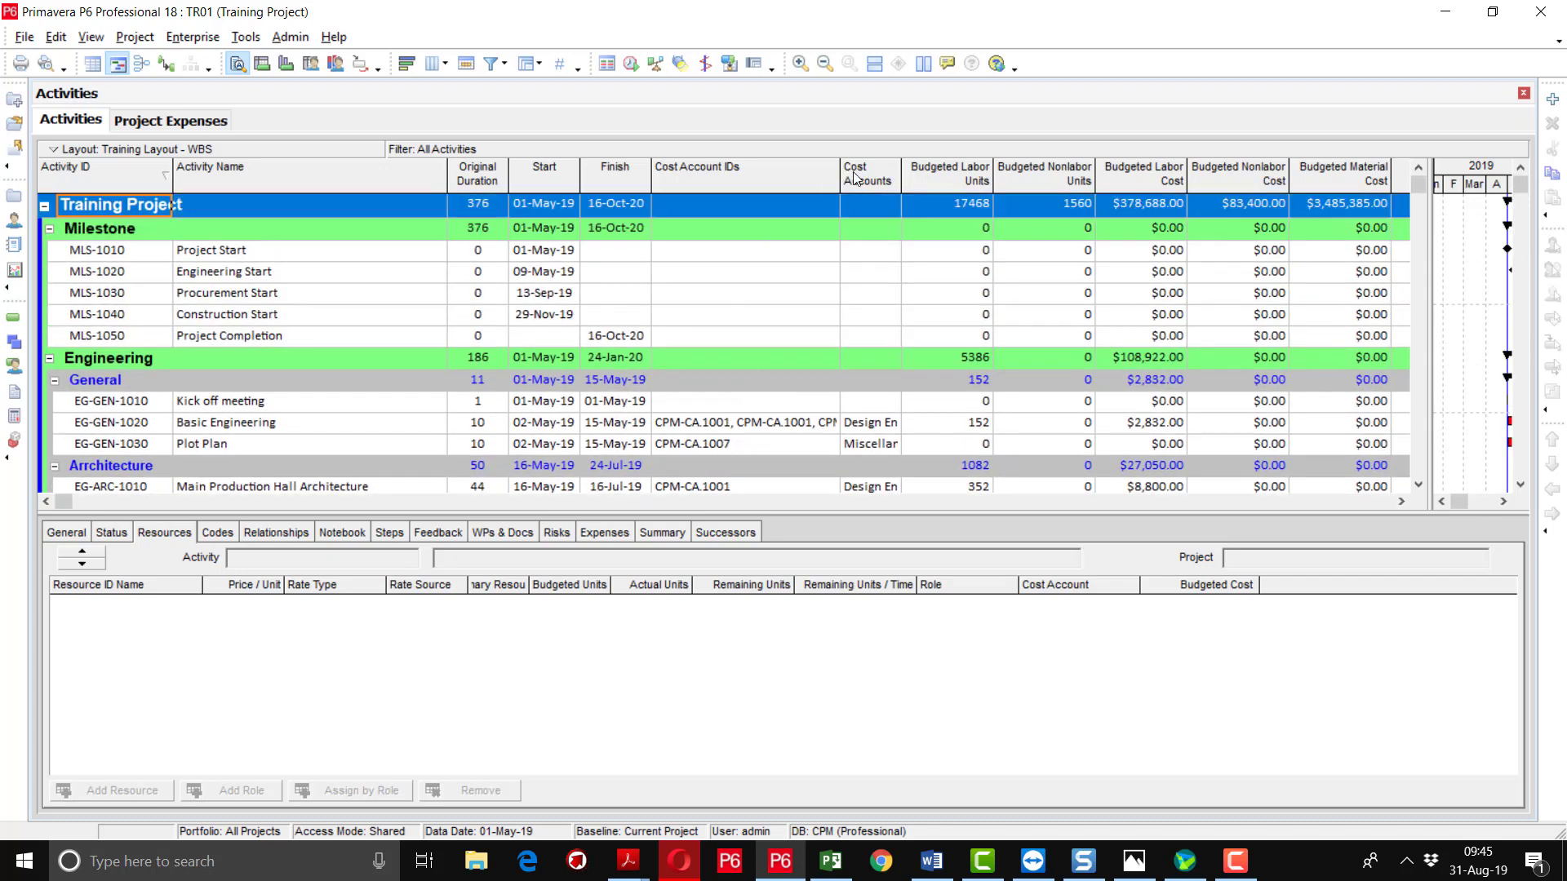
pyautogui.moveTo(901, 174); pyautogui.dragTo(964, 174)
pyautogui.click(906, 422)
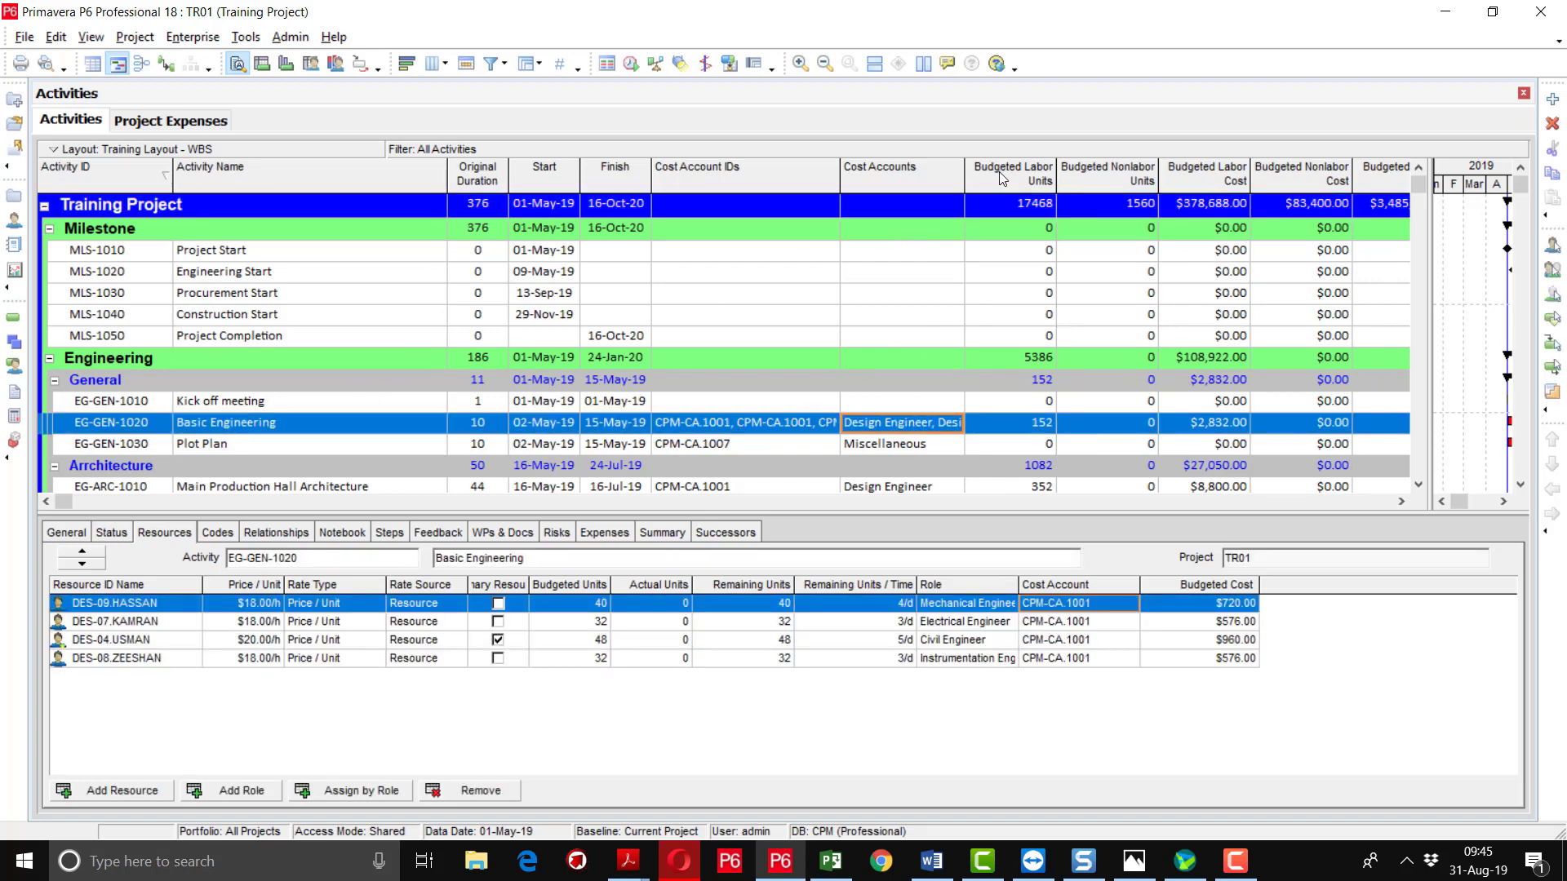
# Change the title of the Budgeted Labor Units column to Man-Hours in the column settings.
pyautogui.rightClick(1108, 176)
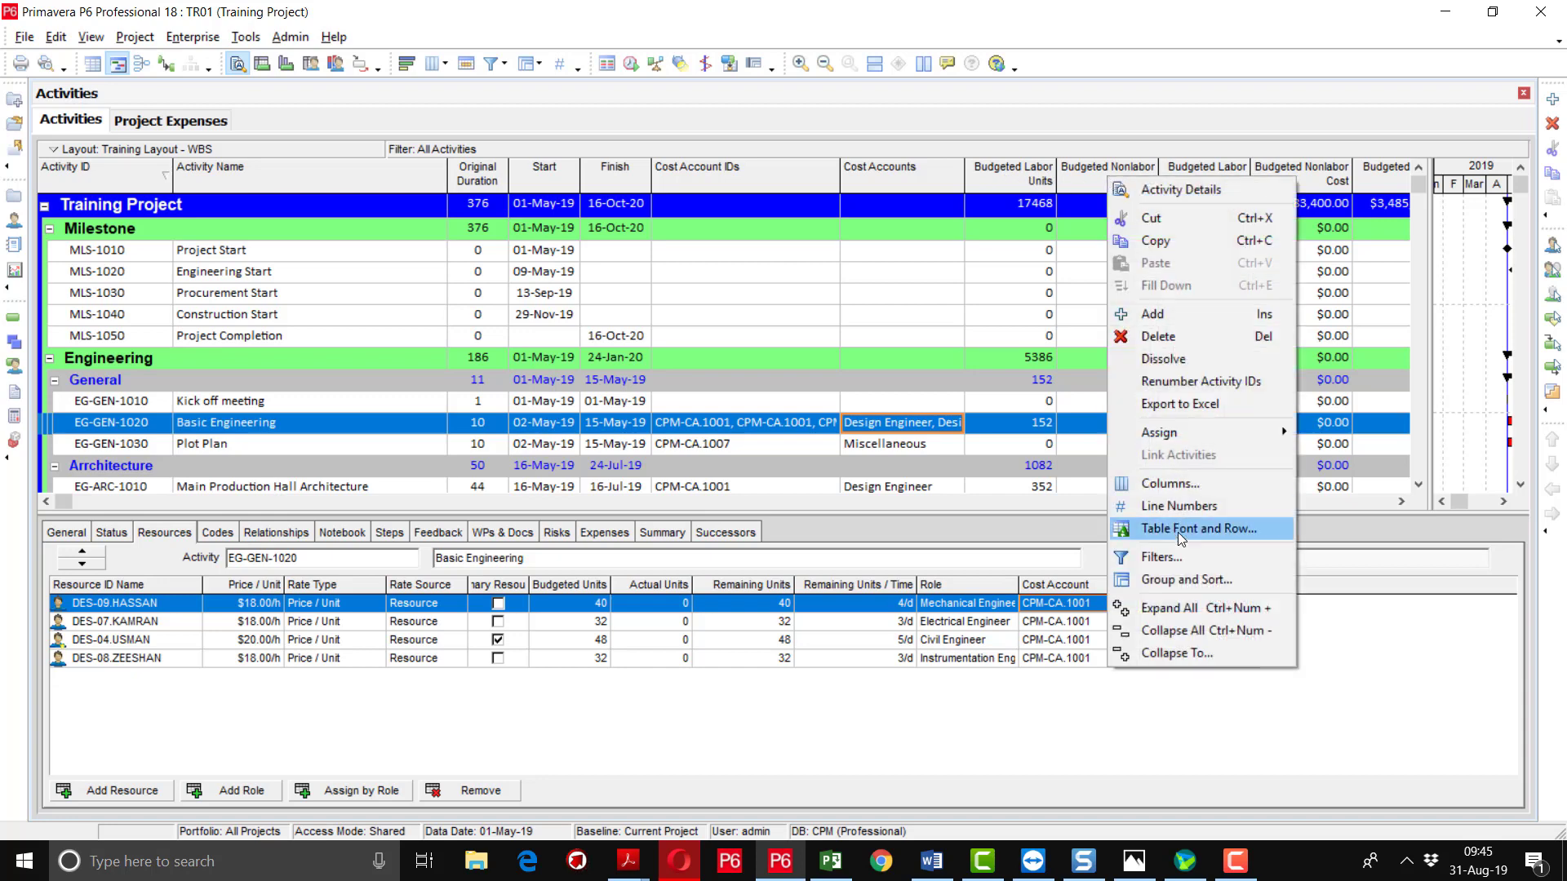
pyautogui.click(1188, 486)
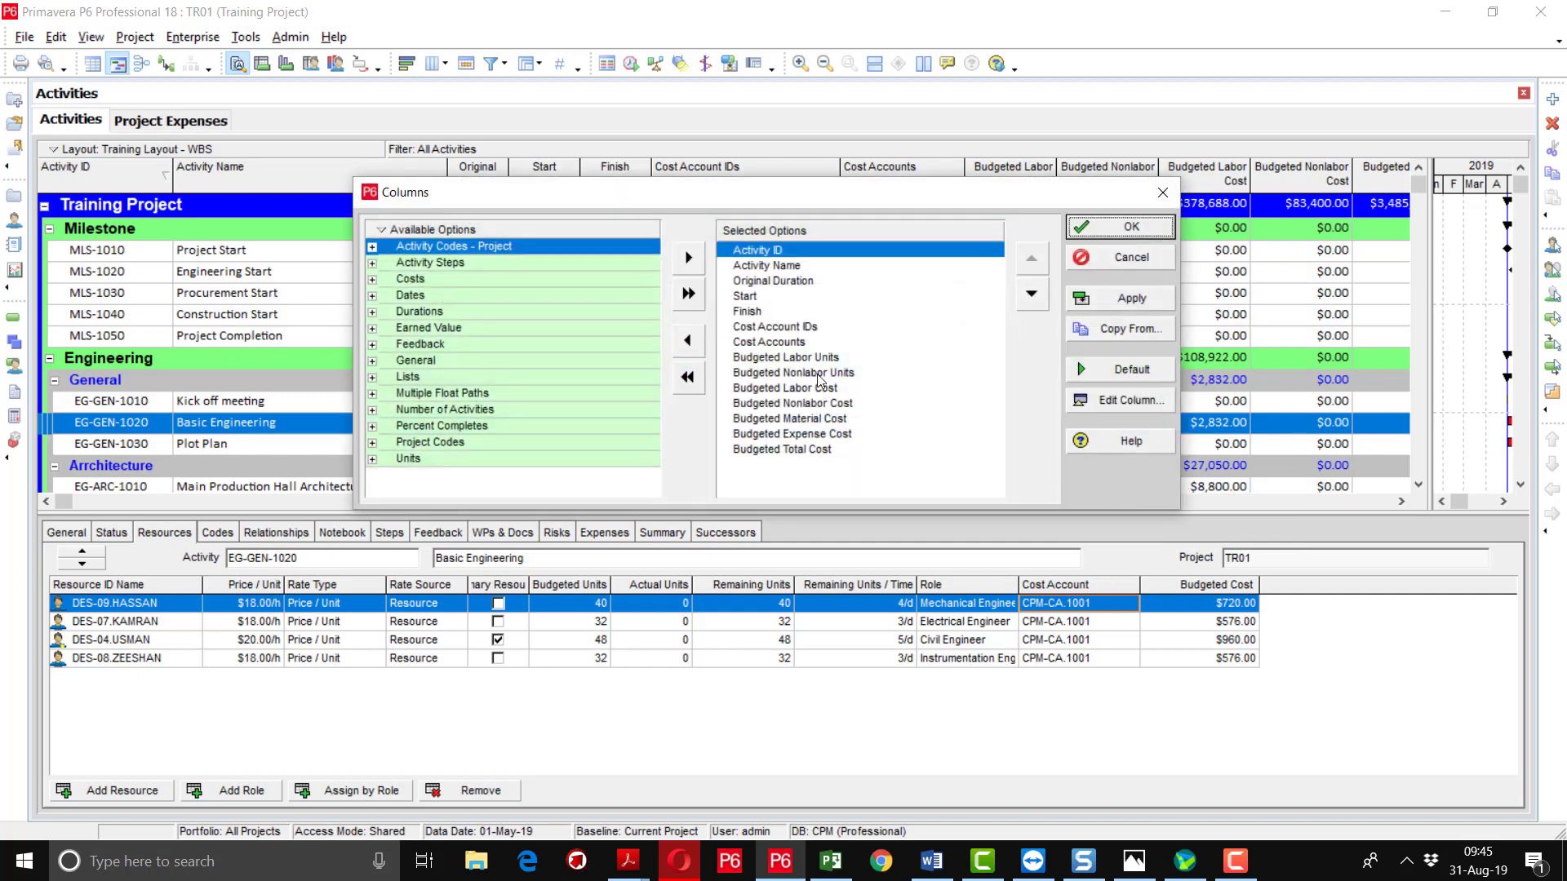
pyautogui.click(799, 359)
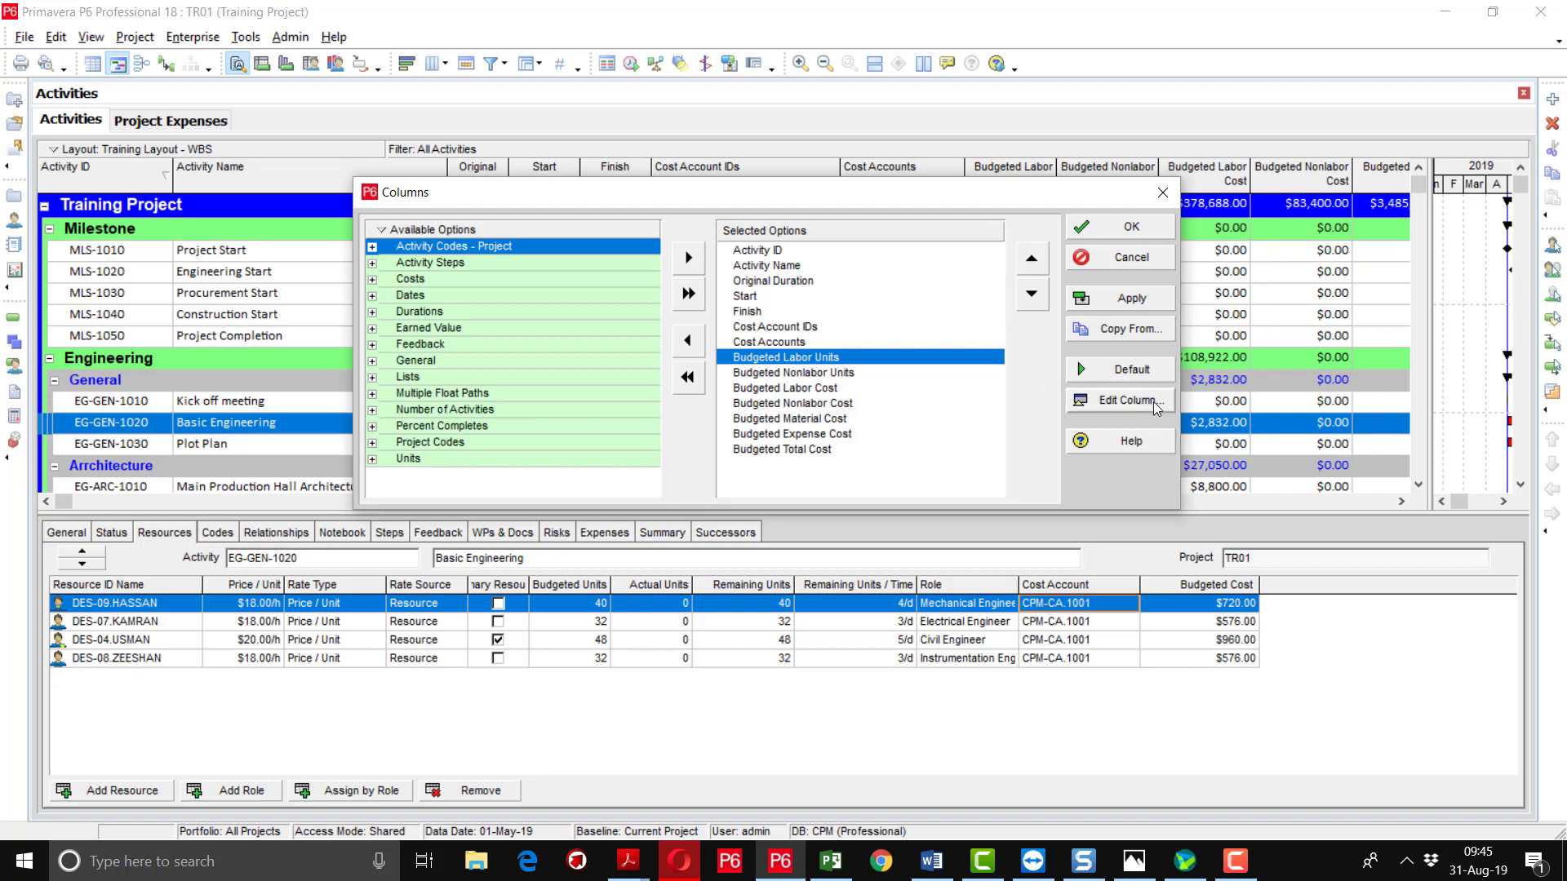
pyautogui.click(1129, 402)
pyautogui.click(807, 415)
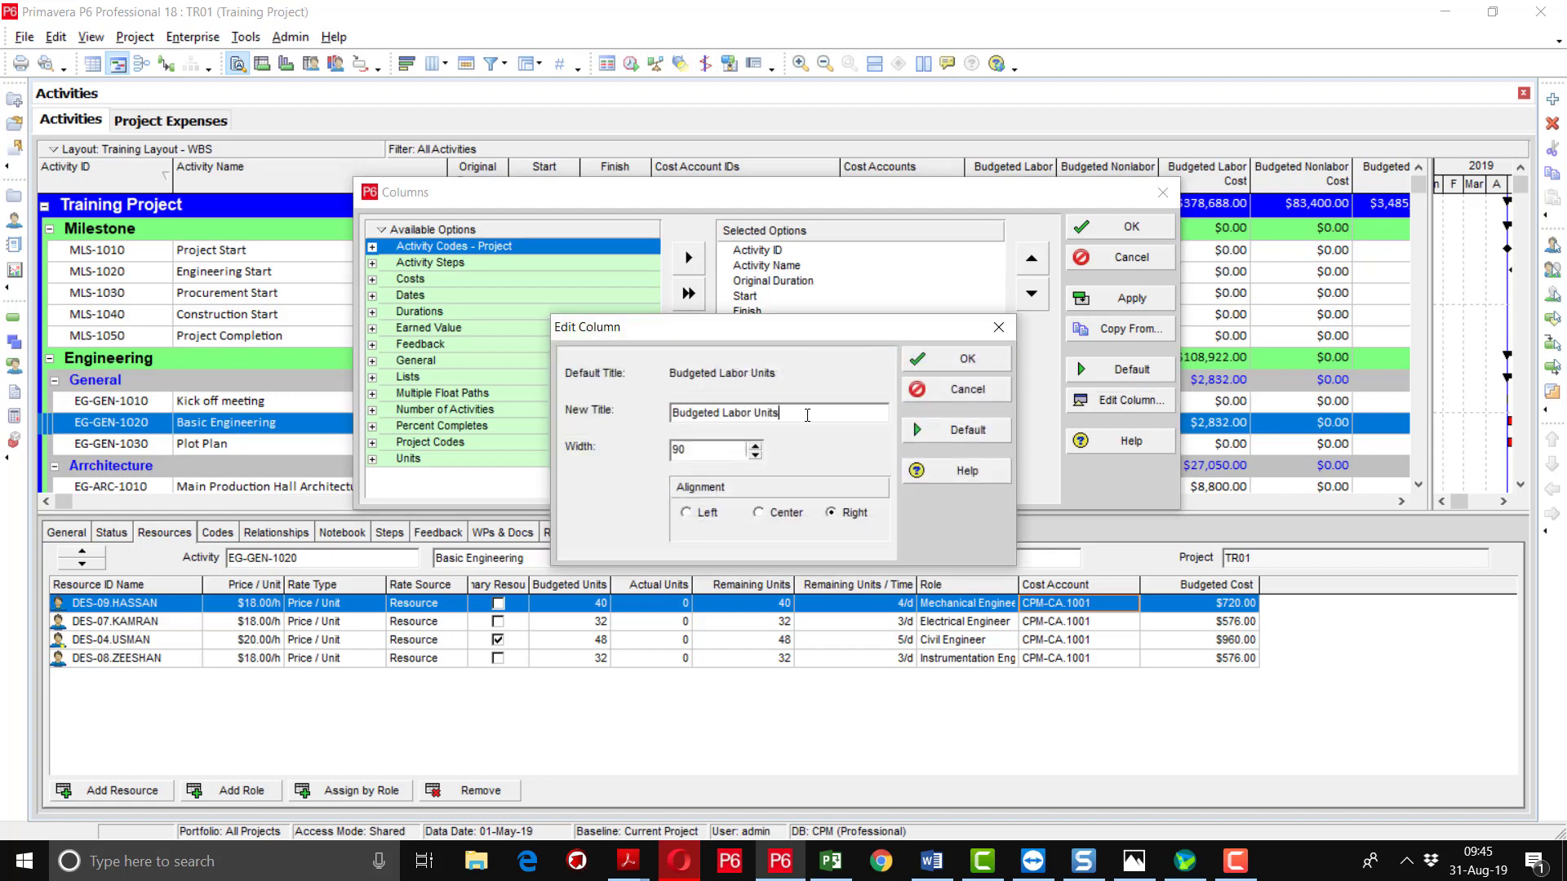
pyautogui.moveTo(807, 415); pyautogui.dragTo(481, 418)
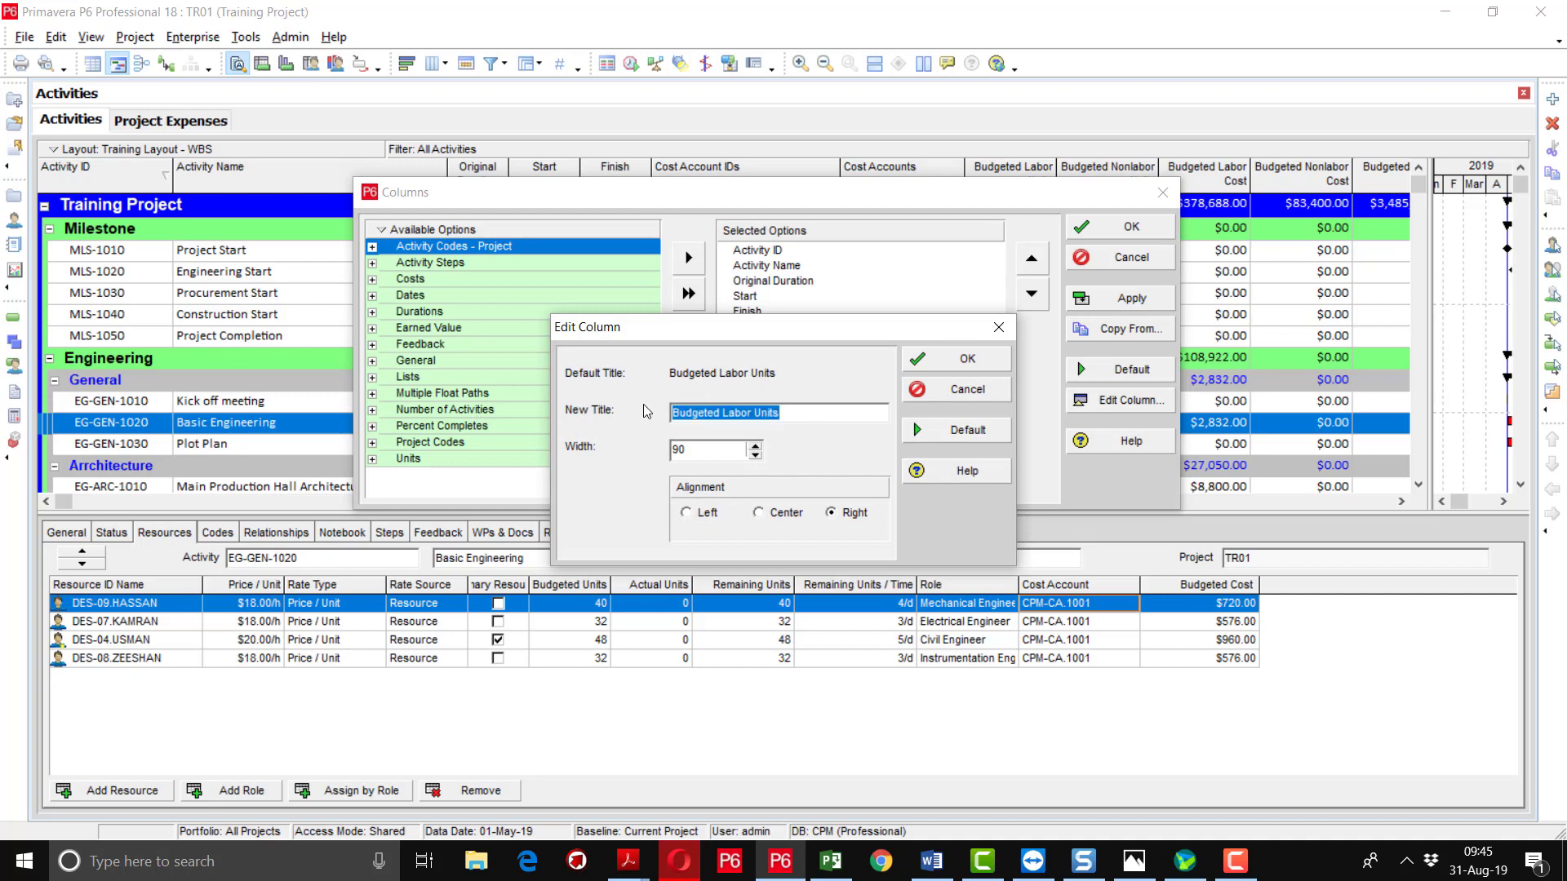
pyautogui.write('Man')
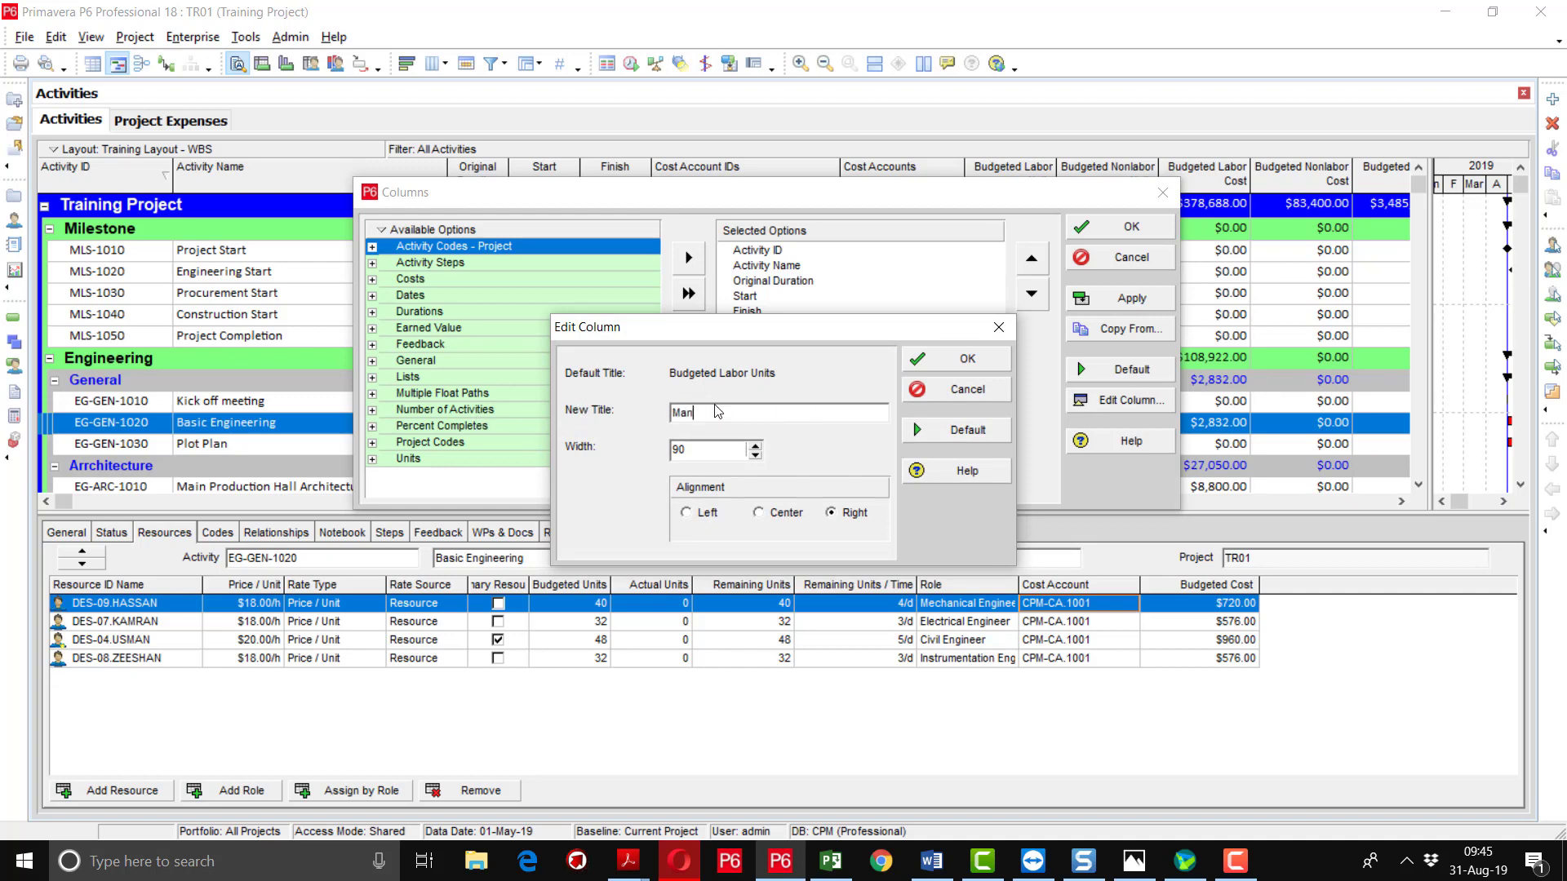
pyautogui.write('-Hours')
pyautogui.click(933, 367)
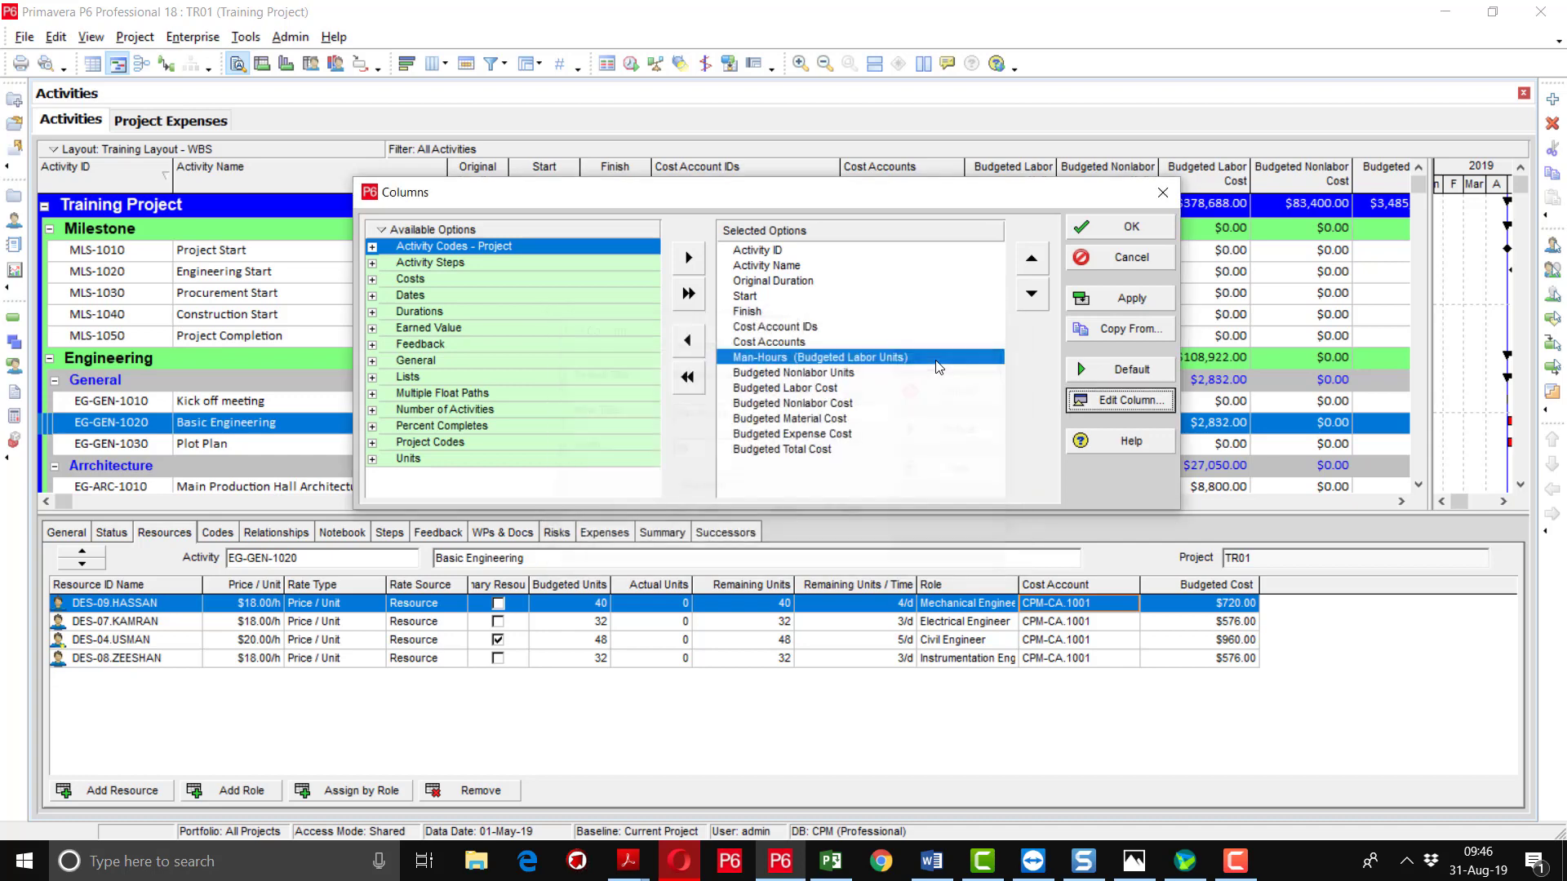
# Change the title of the Budgeted Nonlabor Units column to Machinery Hours.
pyautogui.click(868, 373)
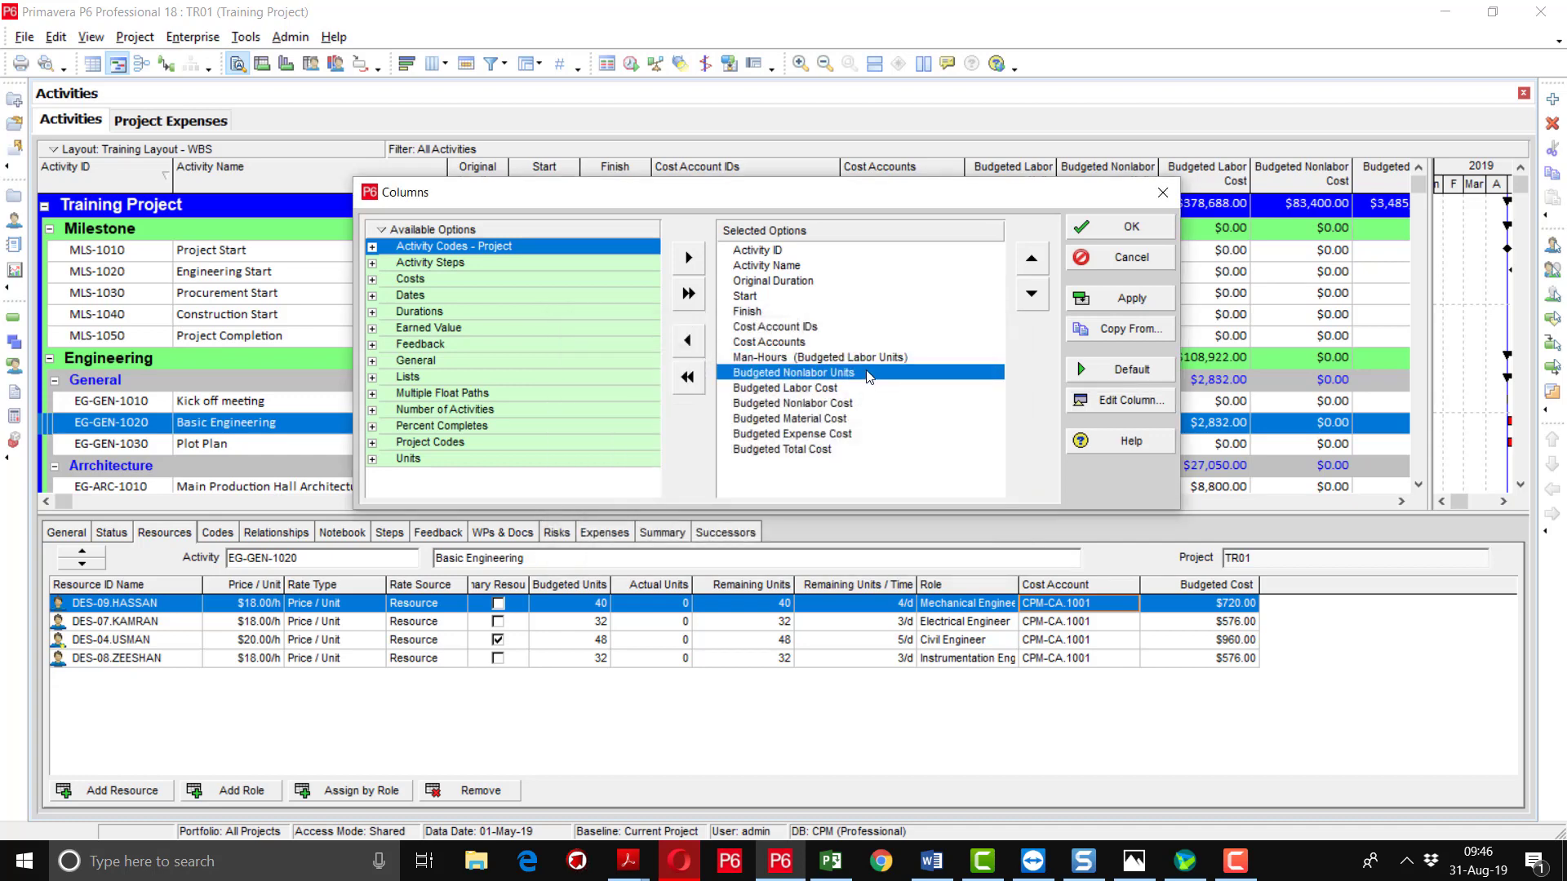
pyautogui.click(1133, 400)
pyautogui.moveTo(850, 405); pyautogui.dragTo(668, 412)
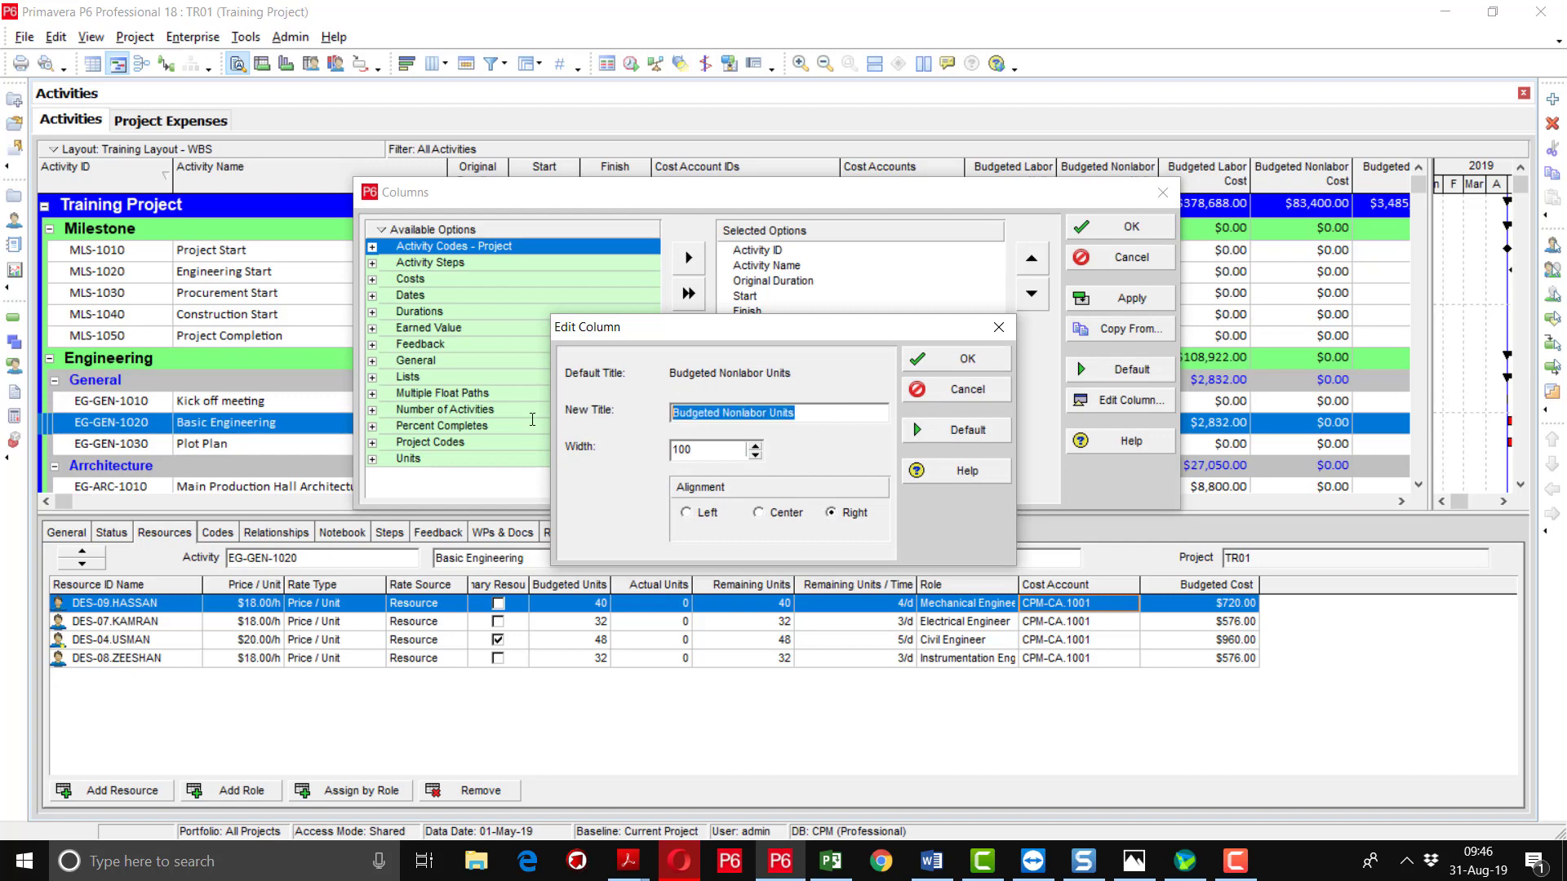
pyautogui.write('Machinery H')
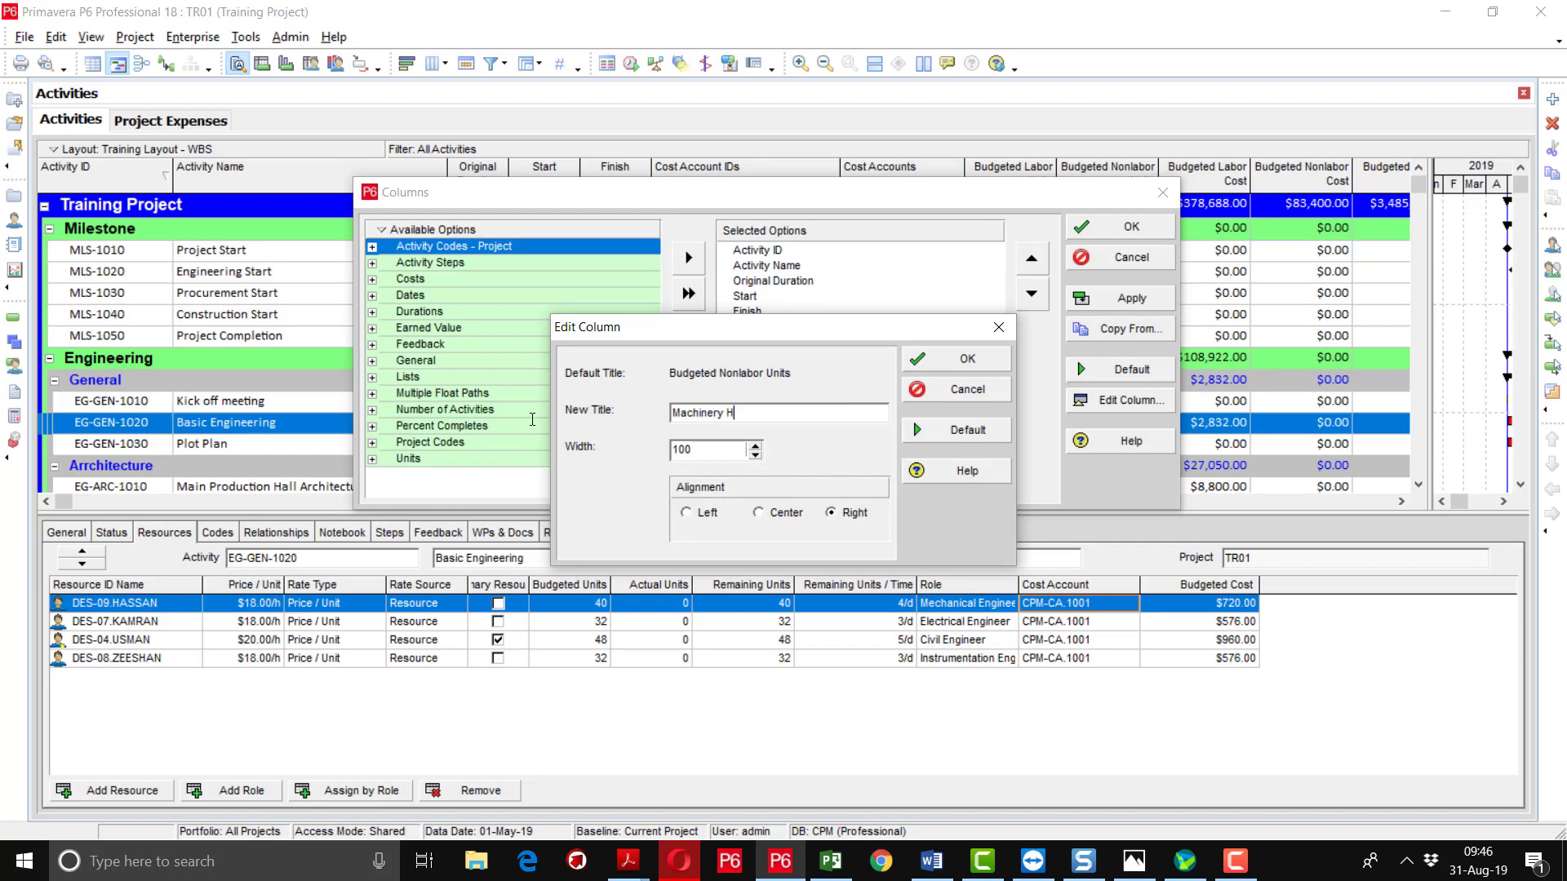
pyautogui.write('ours')
pyautogui.click(940, 360)
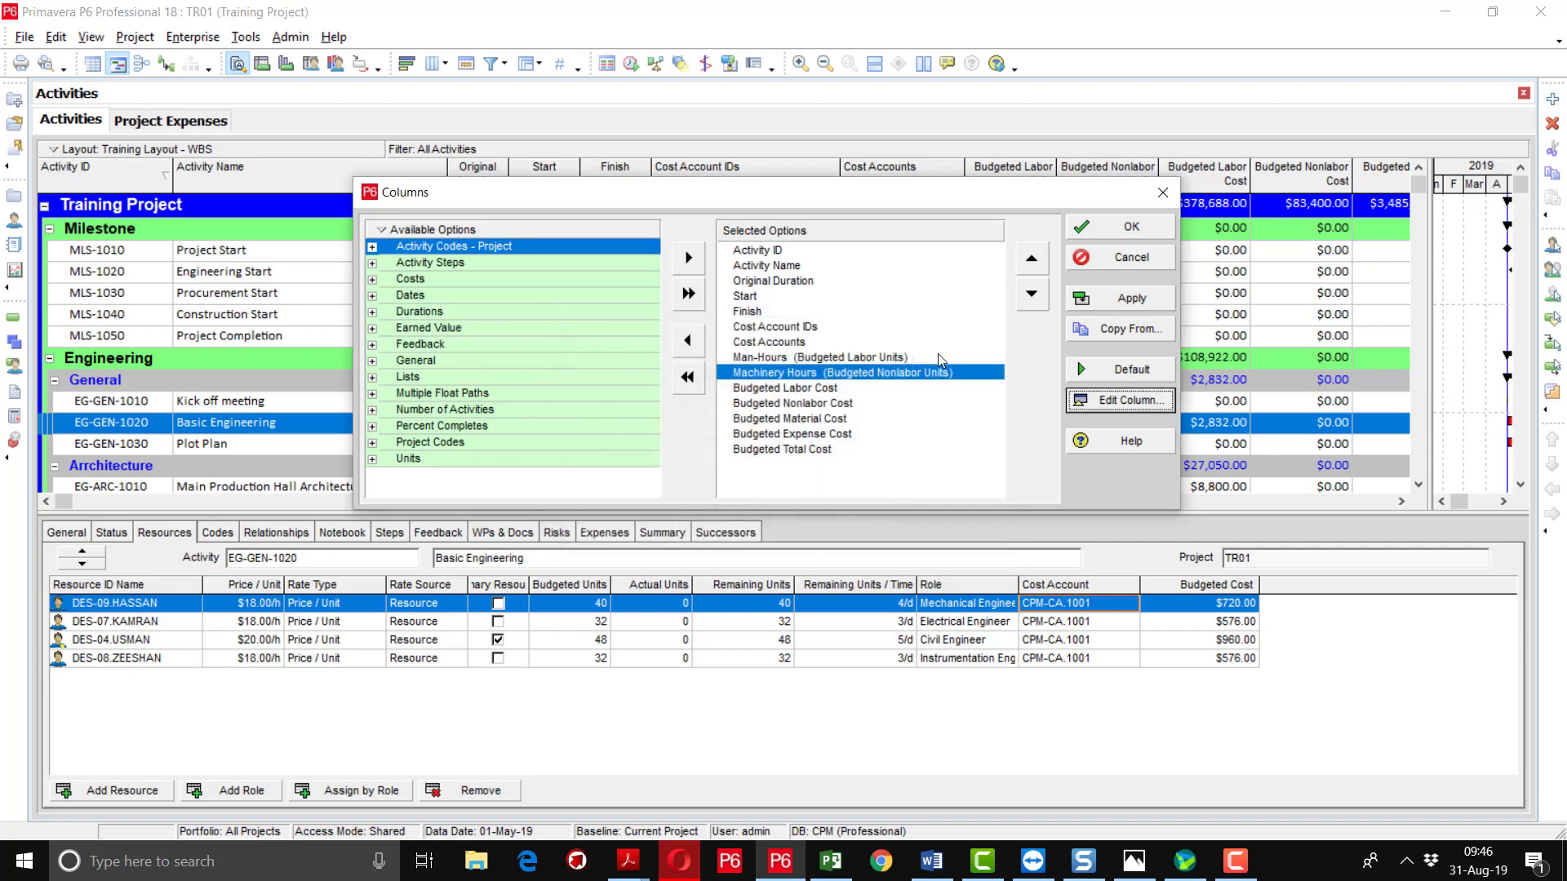
# Change the title of the Budgeted Labor Cost column to Man-Hours Cost.
pyautogui.click(837, 390)
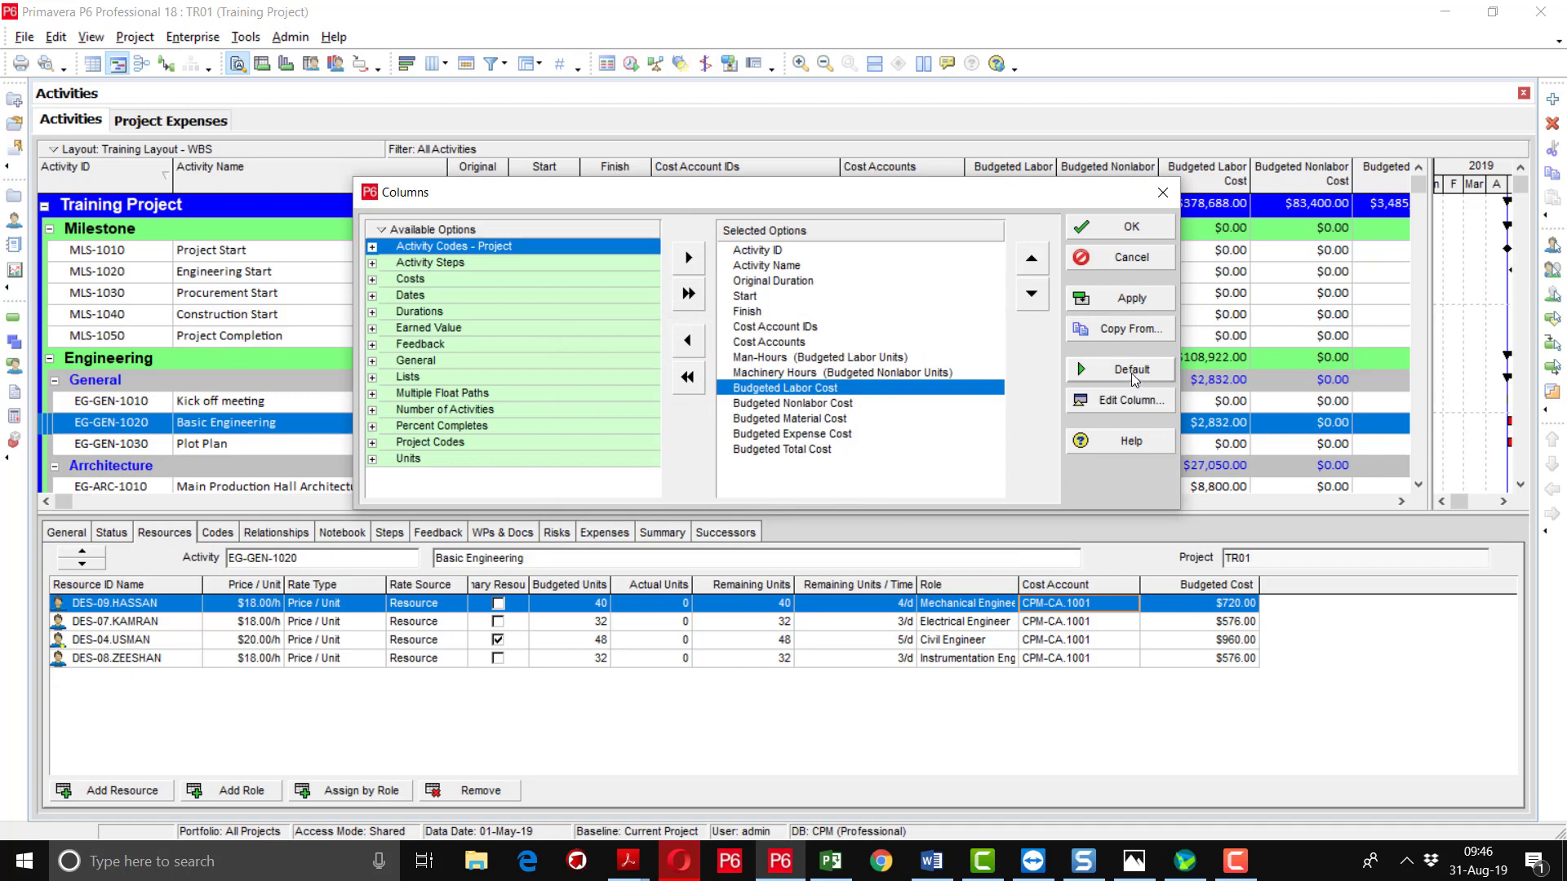
pyautogui.click(1103, 401)
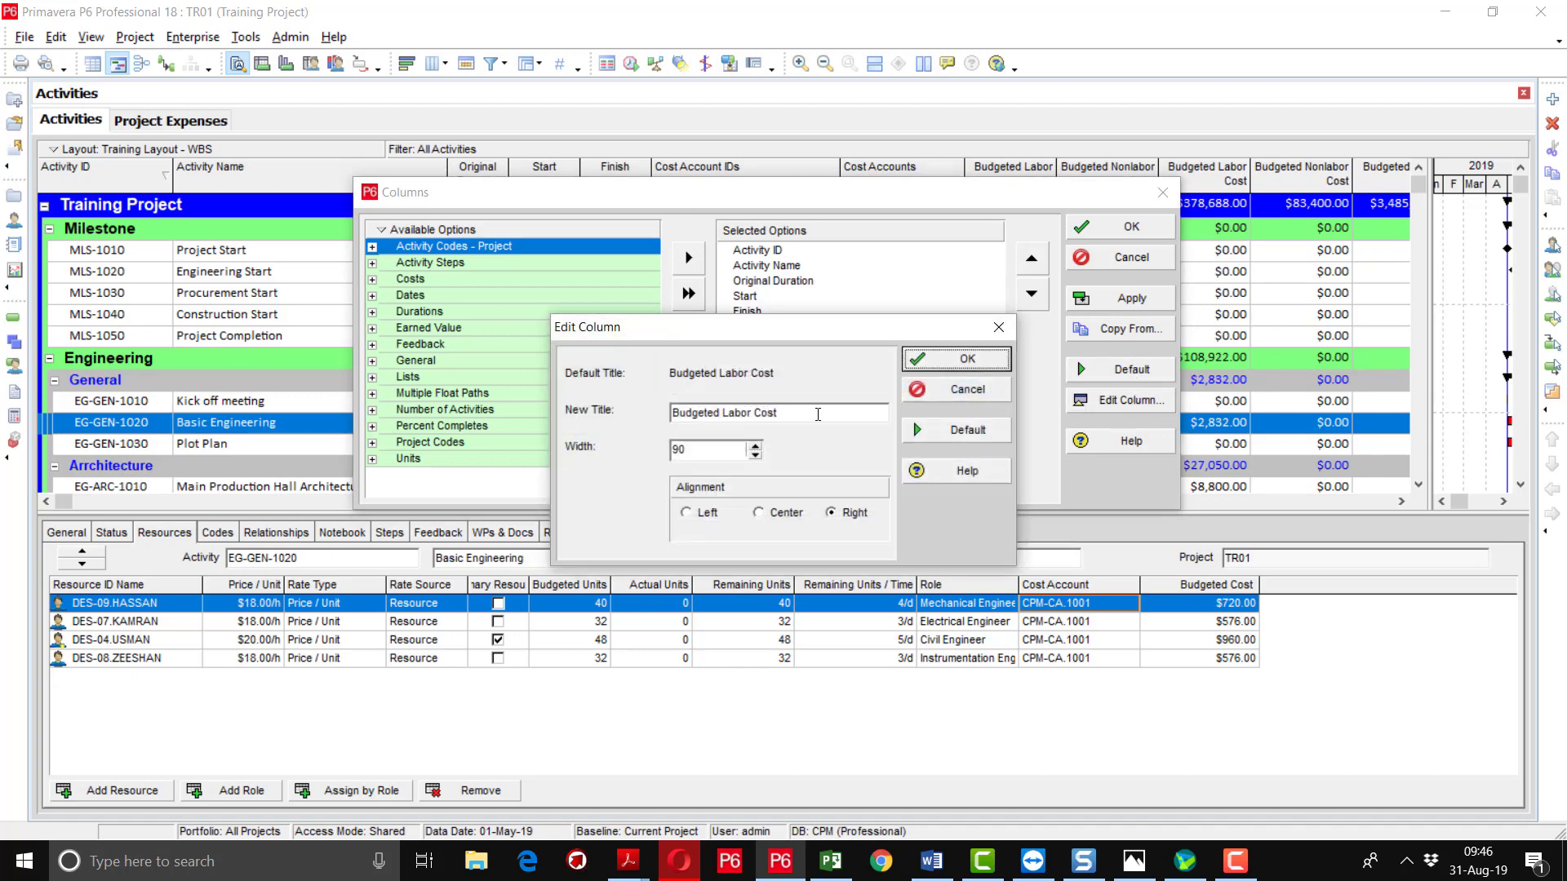
pyautogui.write('Man')
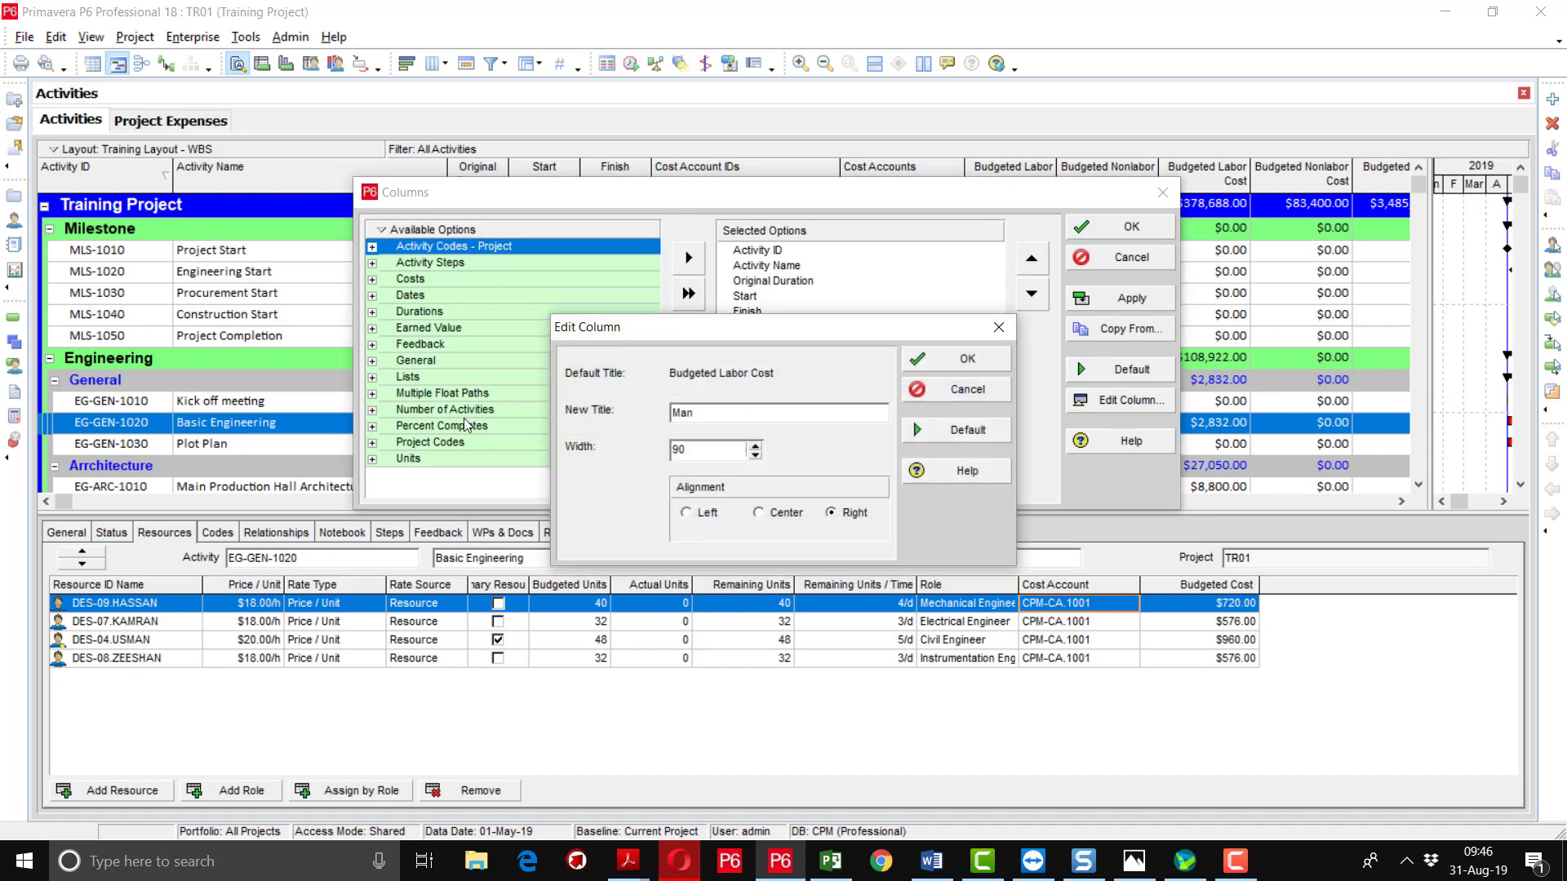
pyautogui.write('-Hours Cost')
pyautogui.click(931, 365)
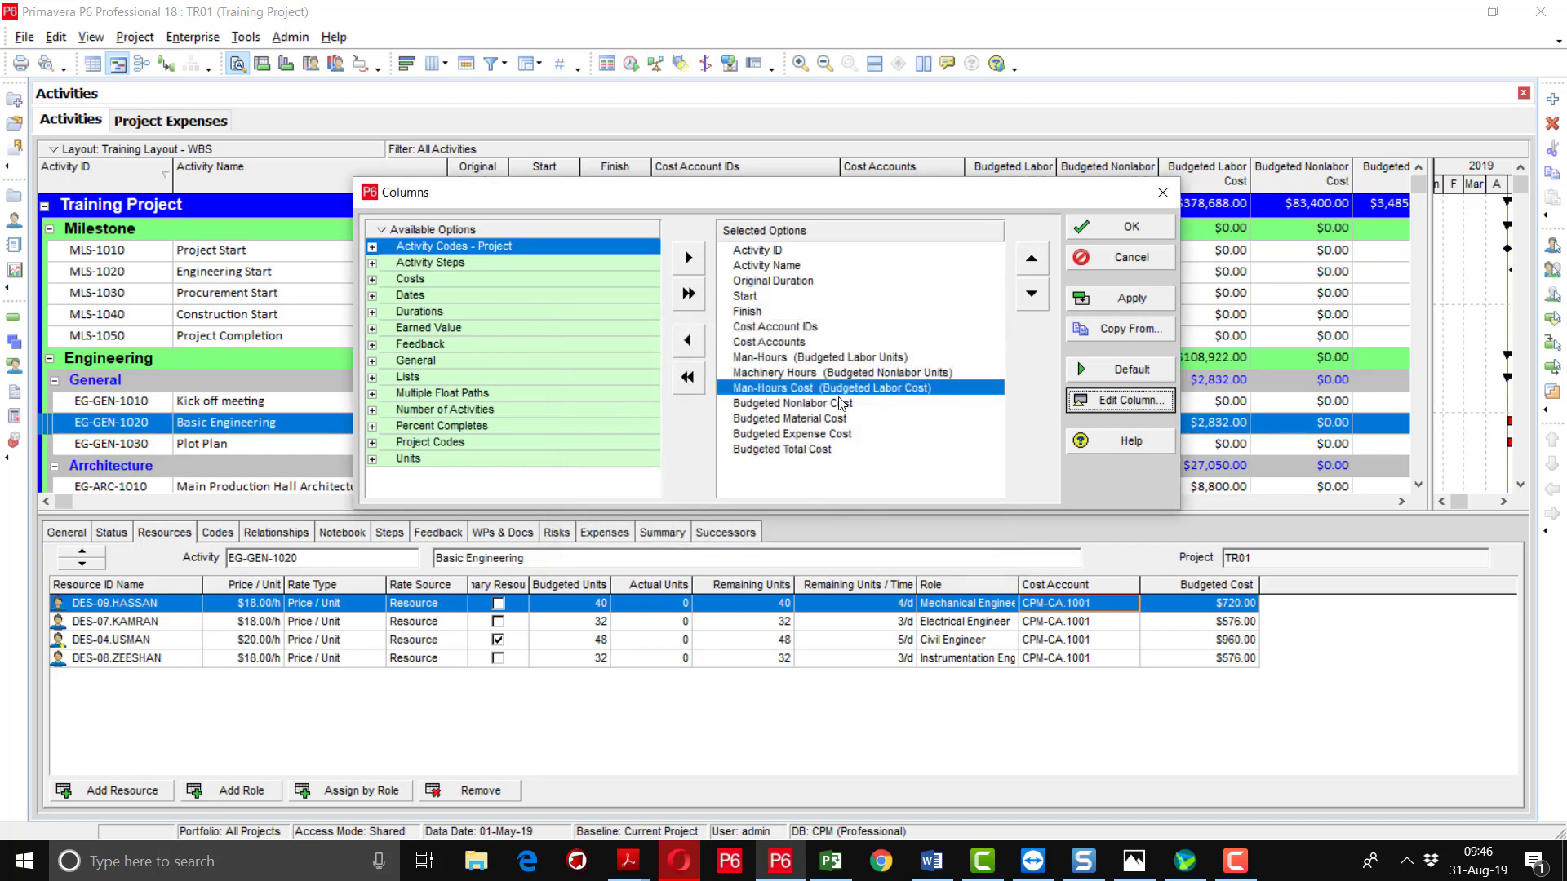
# Change the title of the Budgeted Nonlabor Cost column to Machinery Cost and apply the new column titles to the activity table.
pyautogui.click(841, 404)
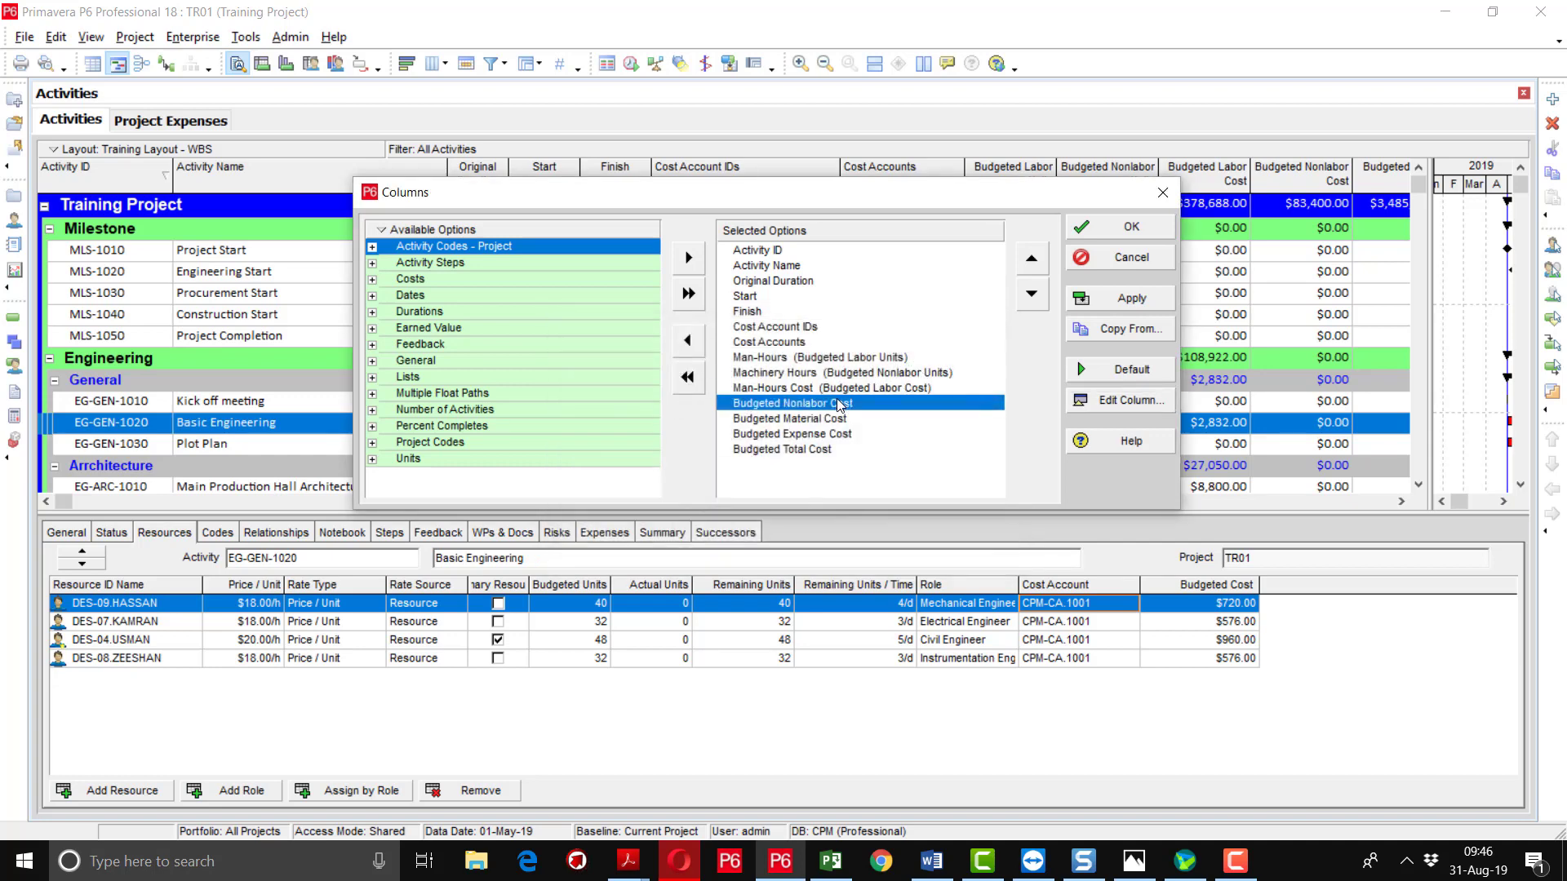
pyautogui.click(1119, 400)
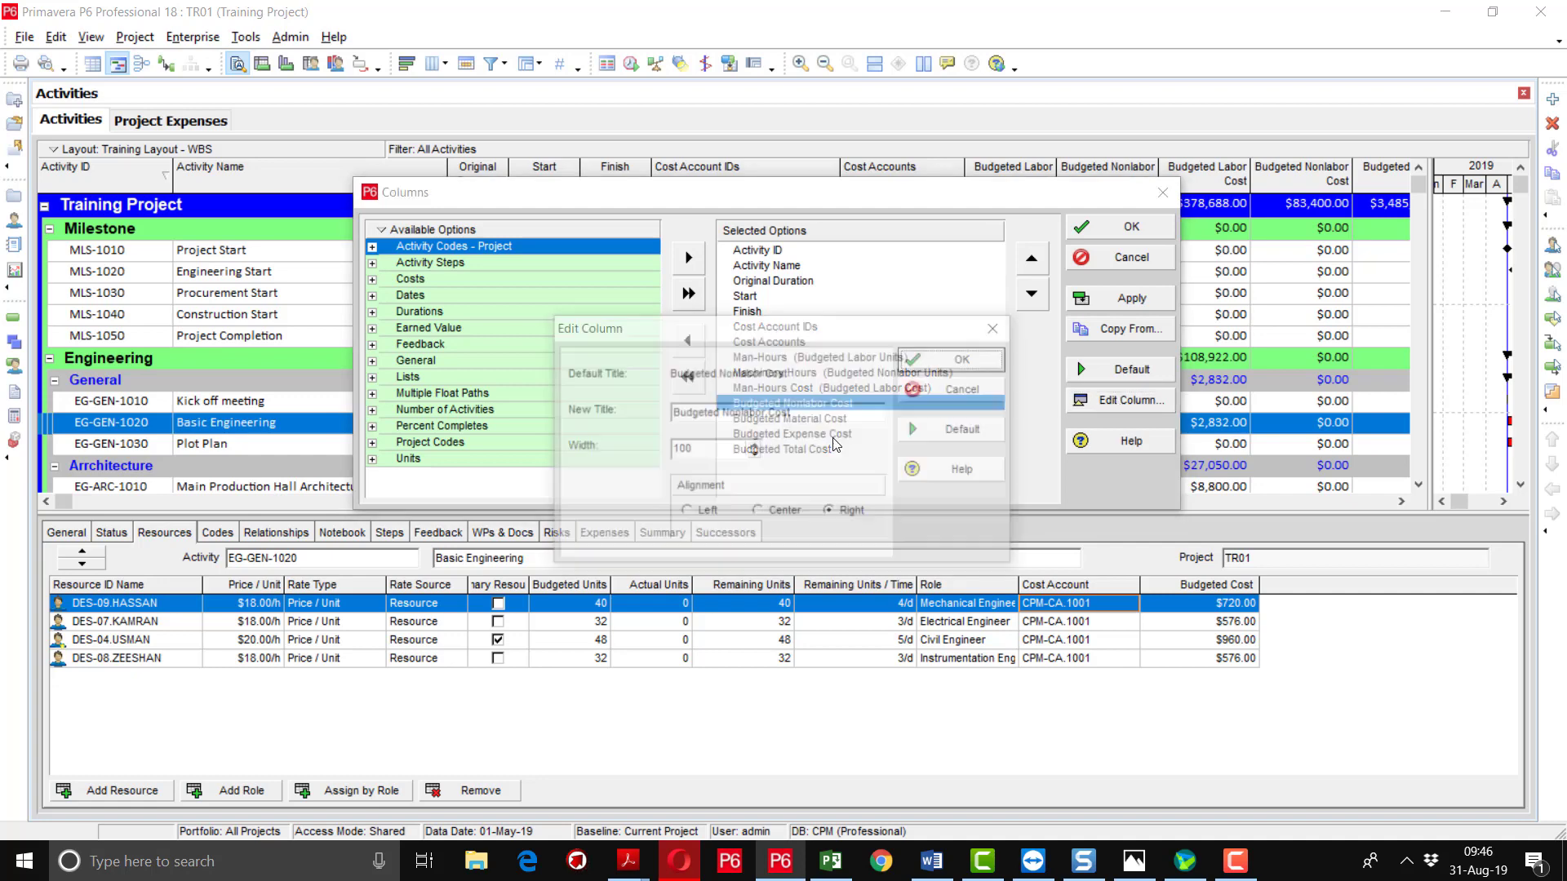
pyautogui.moveTo(820, 413); pyautogui.dragTo(546, 394)
pyautogui.write('M')
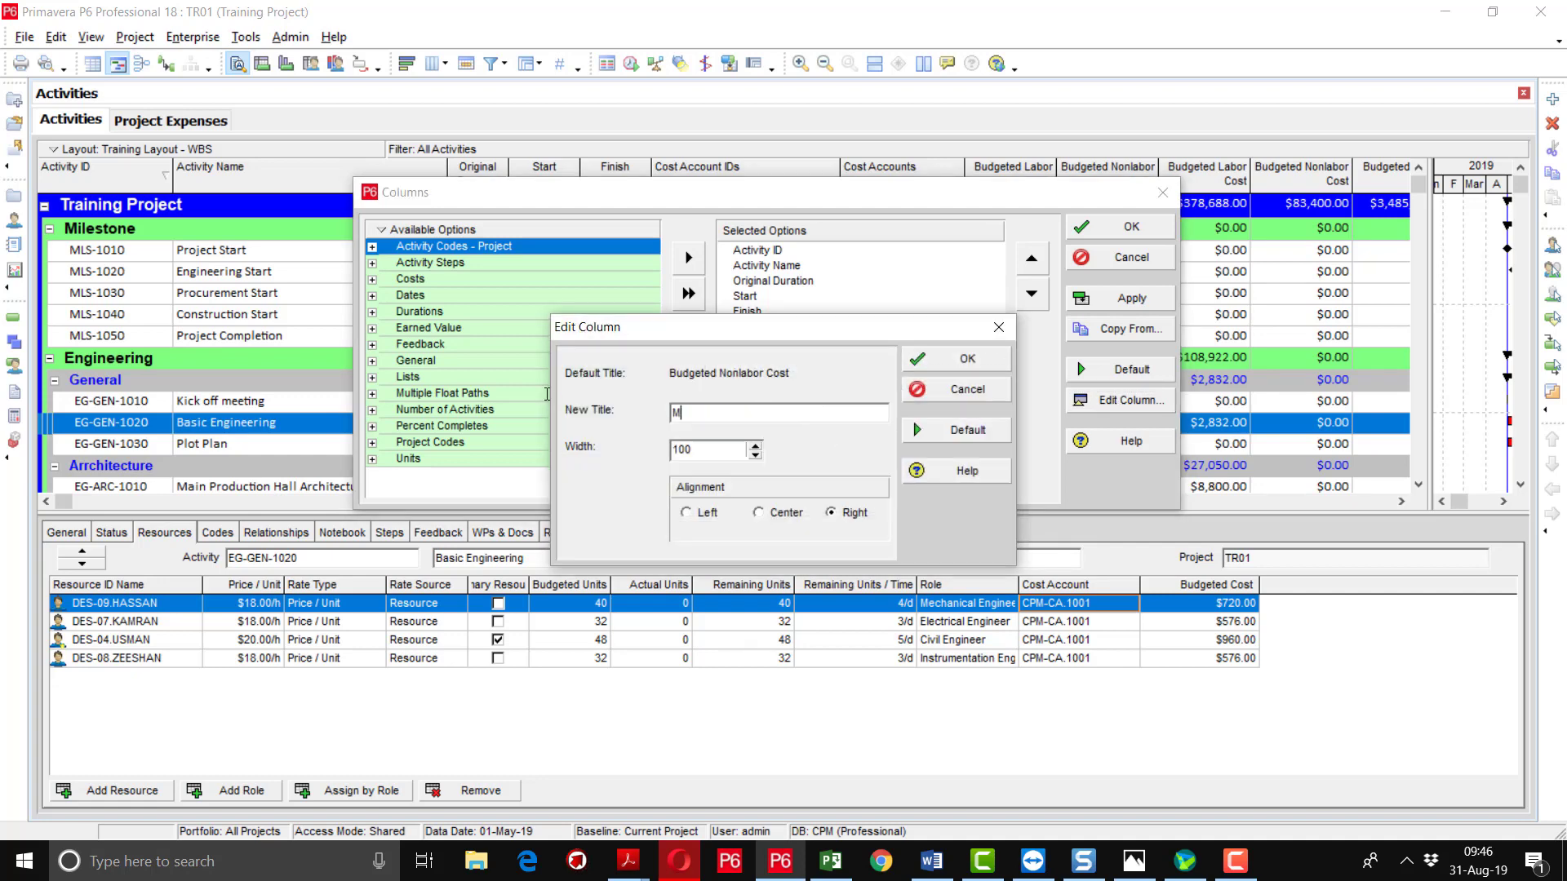
pyautogui.write('achinery Costy')
pyautogui.click(976, 364)
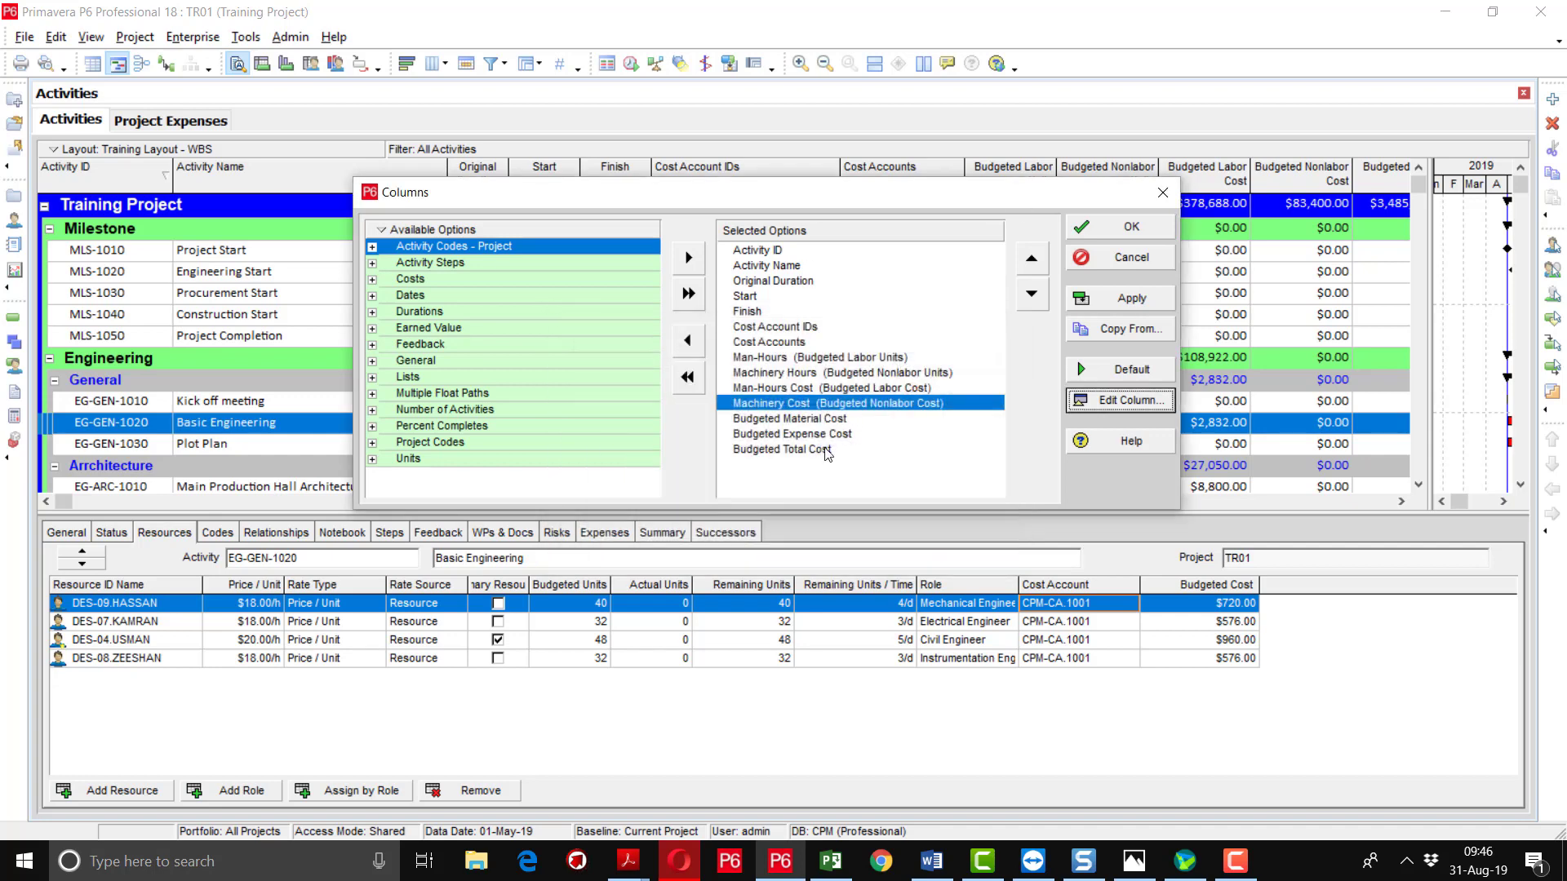
pyautogui.click(1120, 299)
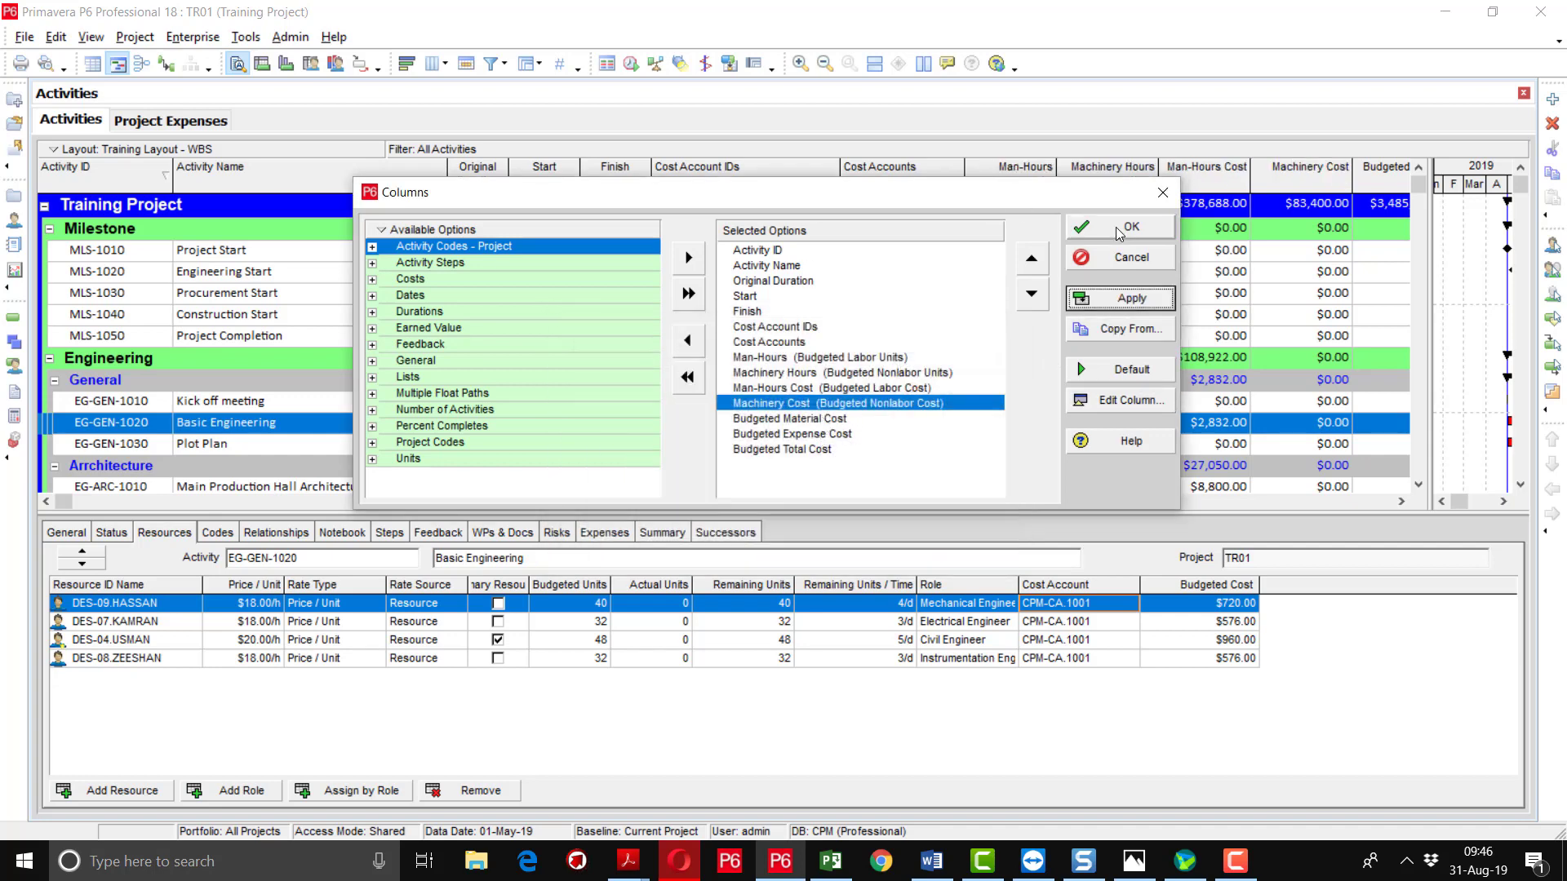
pyautogui.click(1102, 222)
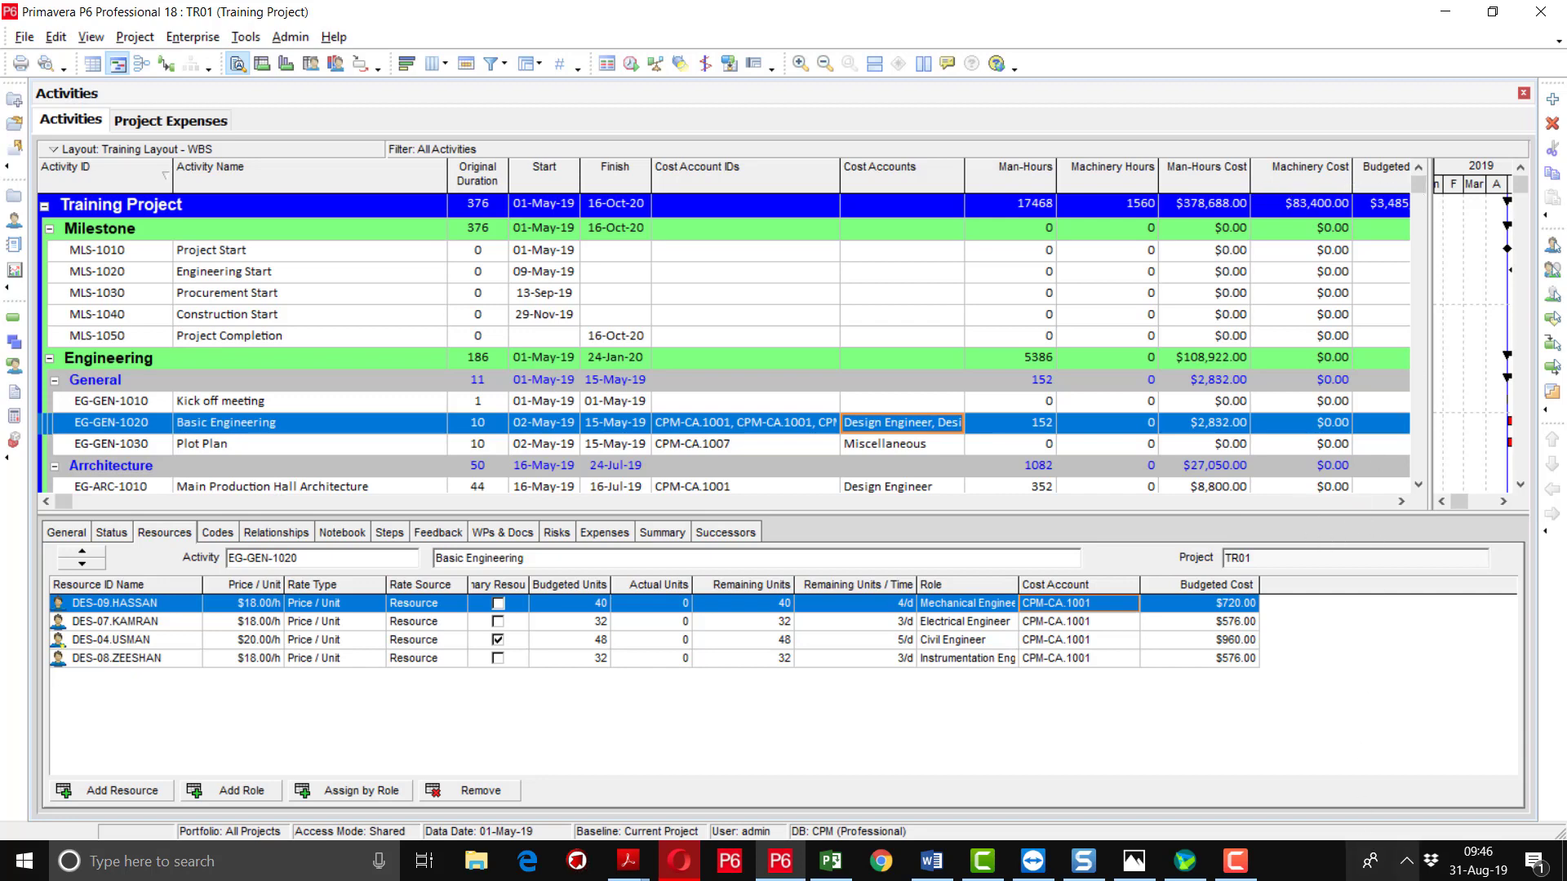
pyautogui.click(1204, 871)
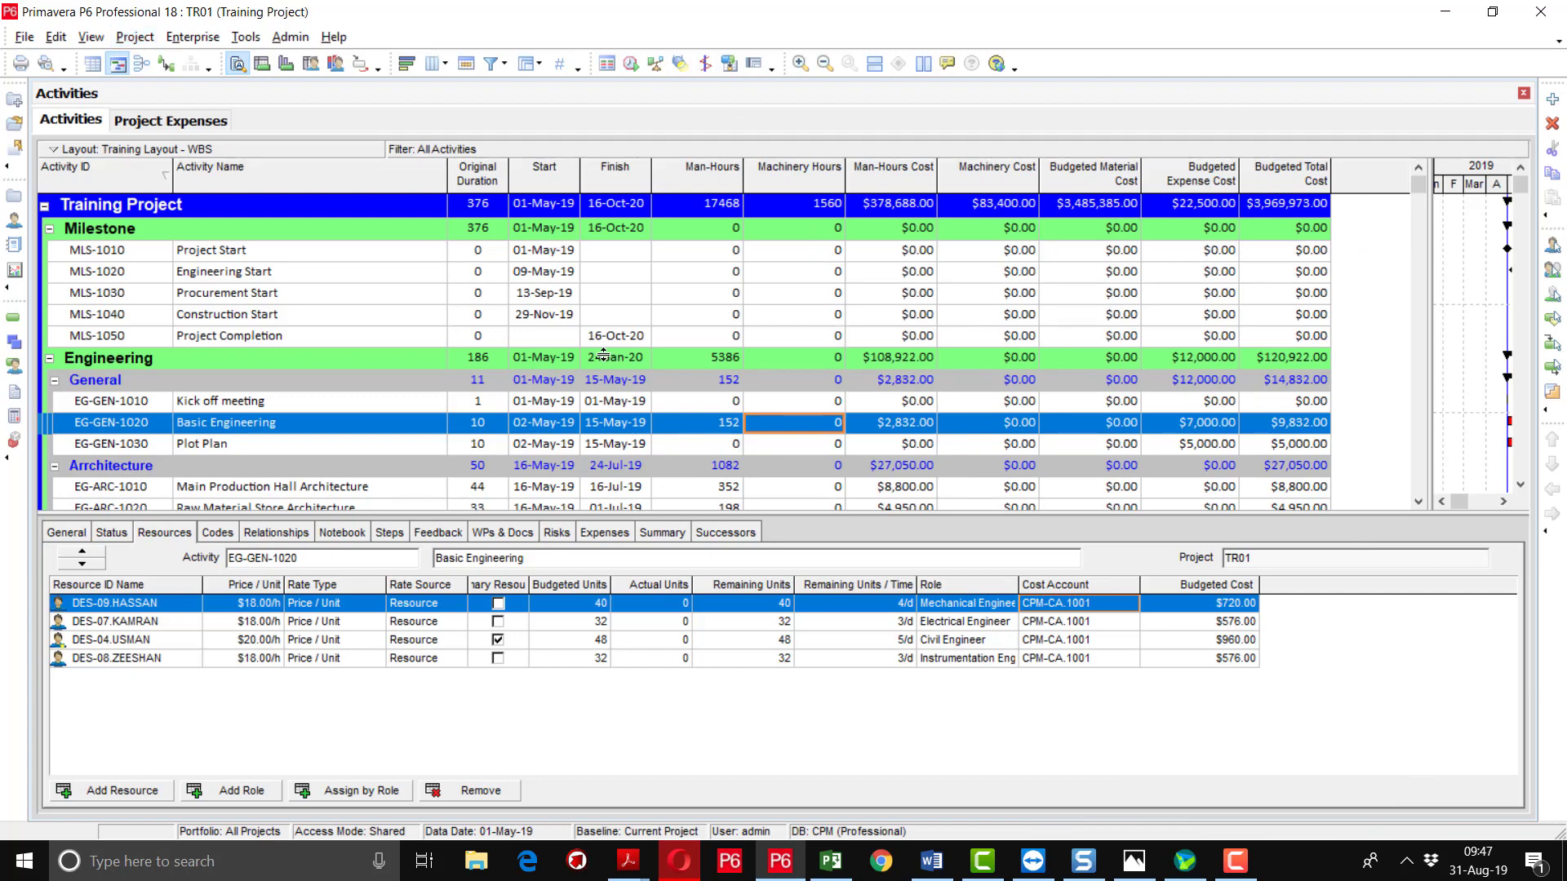
pyautogui.scroll(-1, 605, 284)
pyautogui.scroll(1, 606, 282)
# Save the current layout as a new layout for the current user, naming it Training Layout - Resource.
pyautogui.click(129, 149)
pyautogui.moveTo(124, 171)
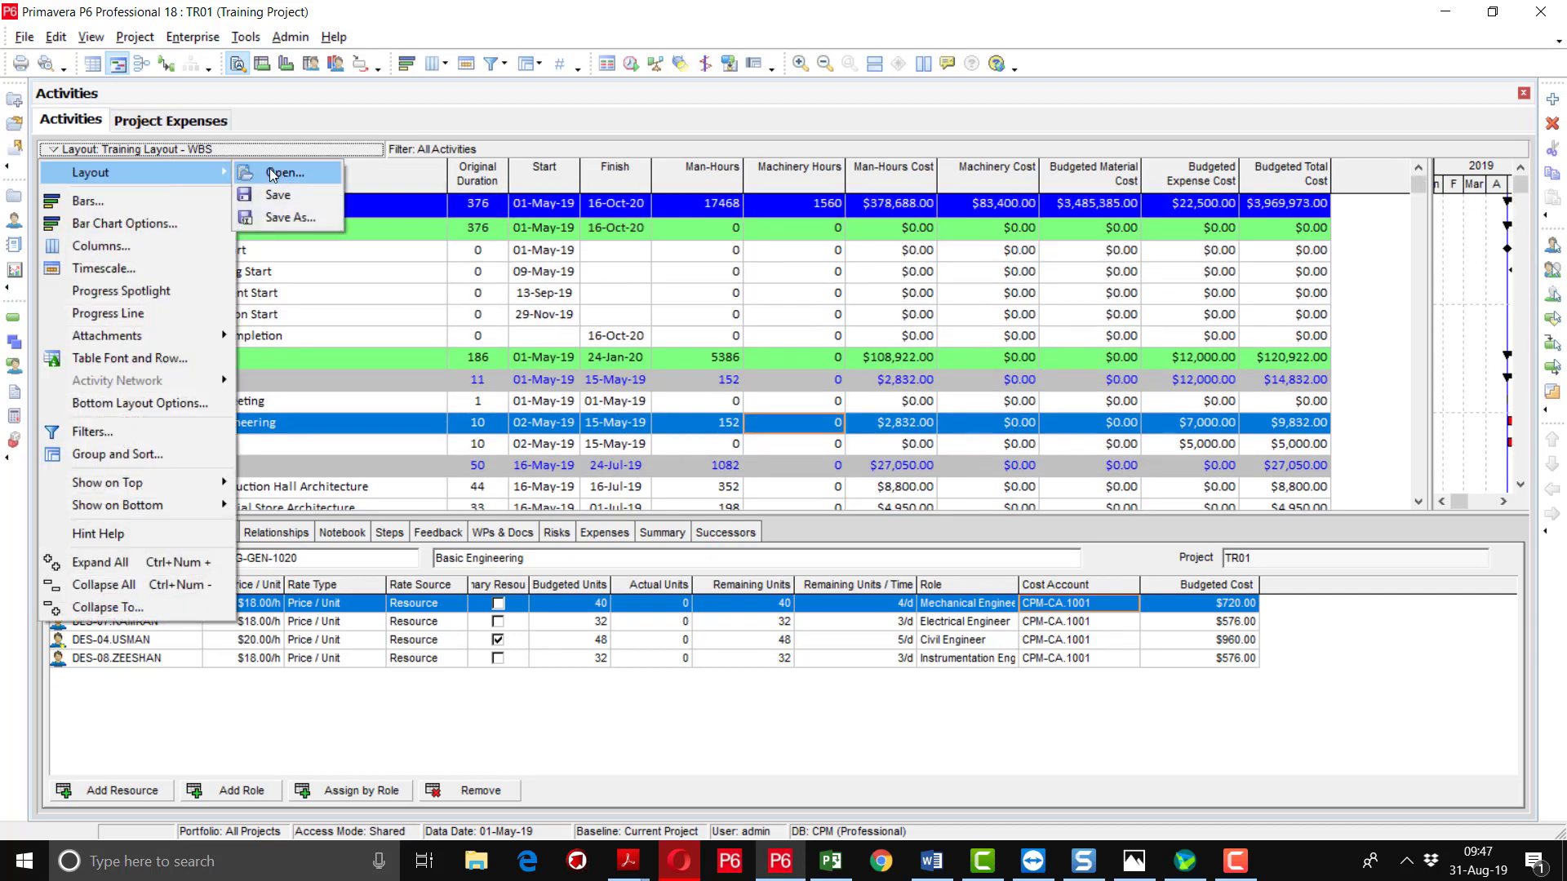
pyautogui.click(289, 217)
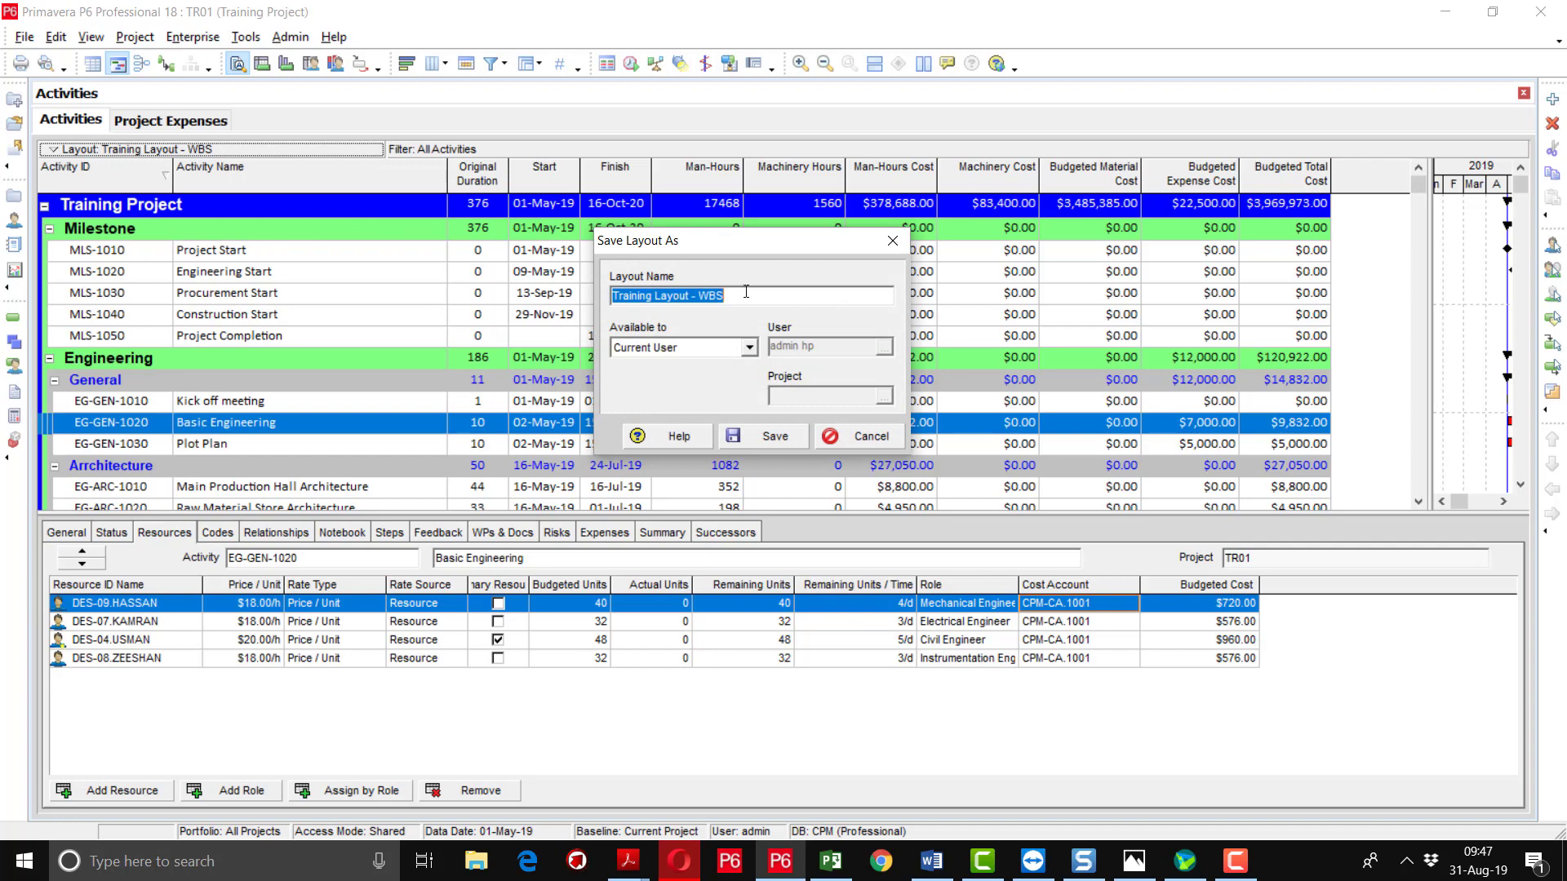
pyautogui.click(748, 294)
pyautogui.press('BackSpace')
pyautogui.press('BackSpace')
pyautogui.press('BackSpace')
pyautogui.write('Resource')
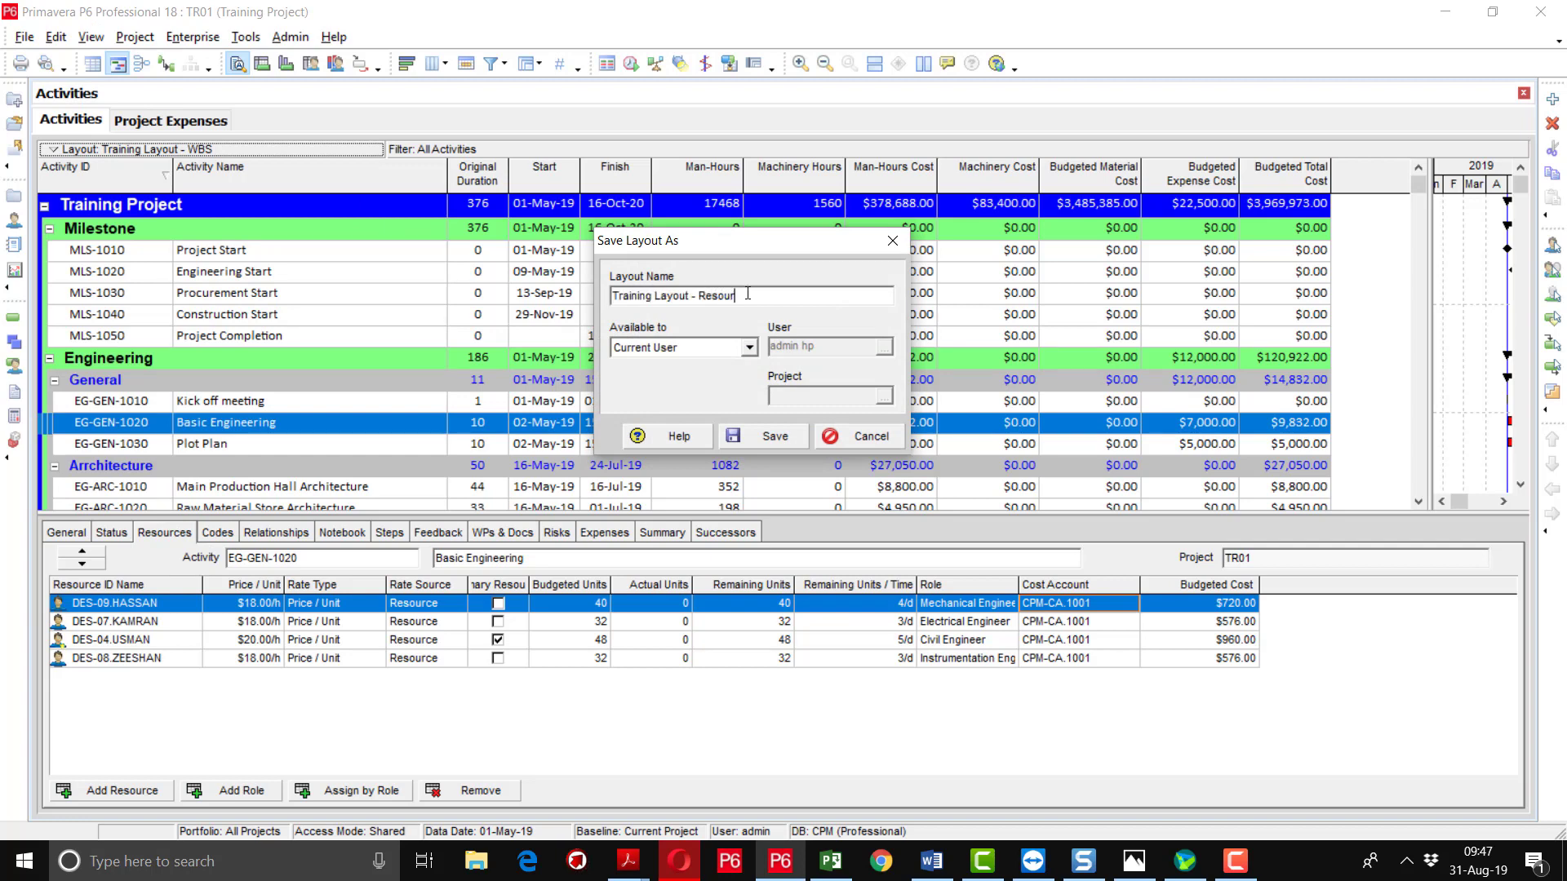